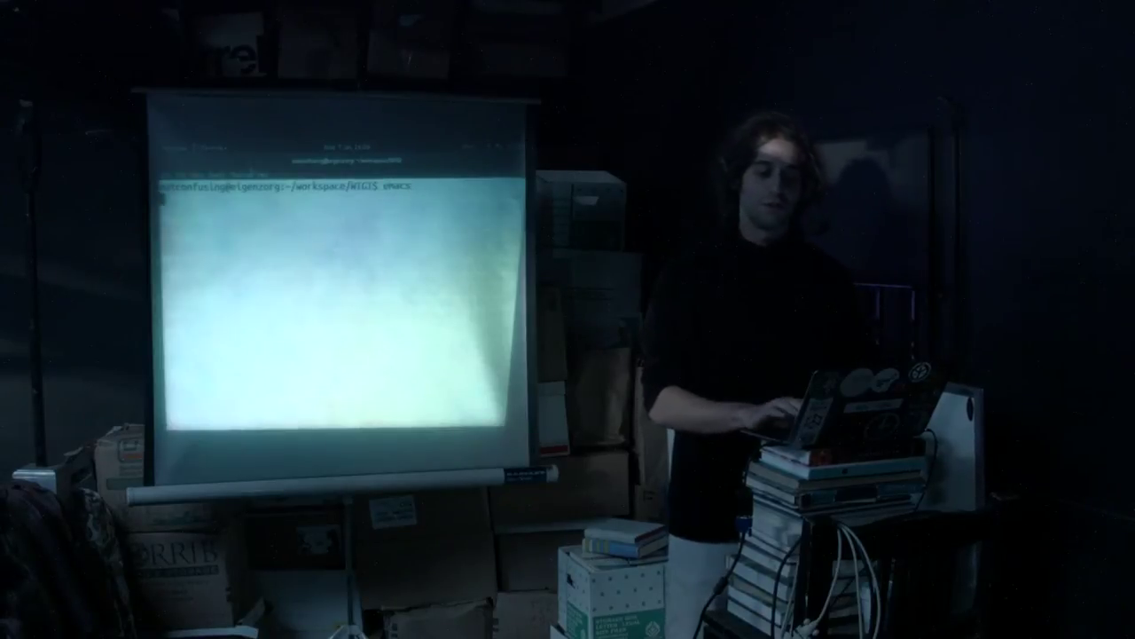
Step: Launch Emacs, quit it, and relaunch it inside the terminal with emacs --no-window-system
key(Return)
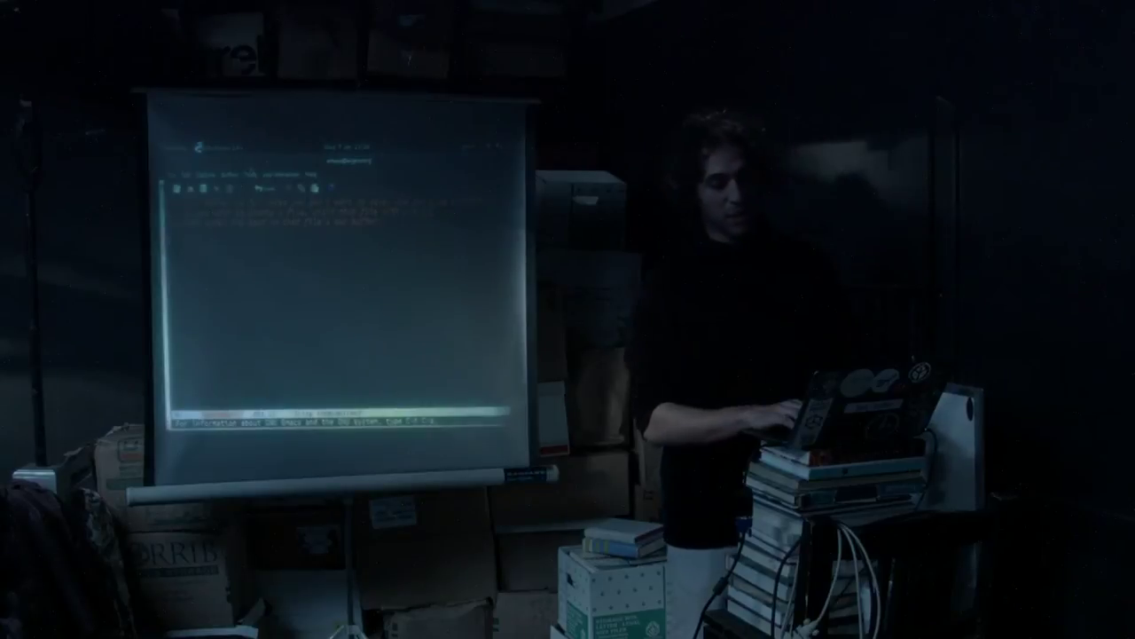
key(ctrl+x)
key(ctrl+c)
text(emacs --no-wi)
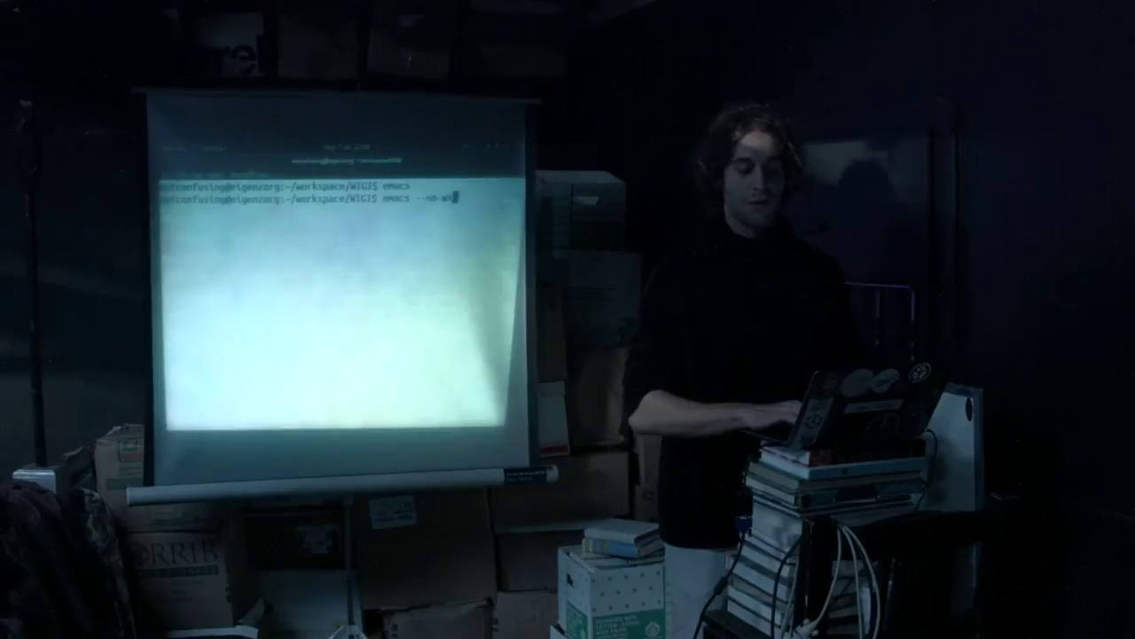
text(ndow-system)
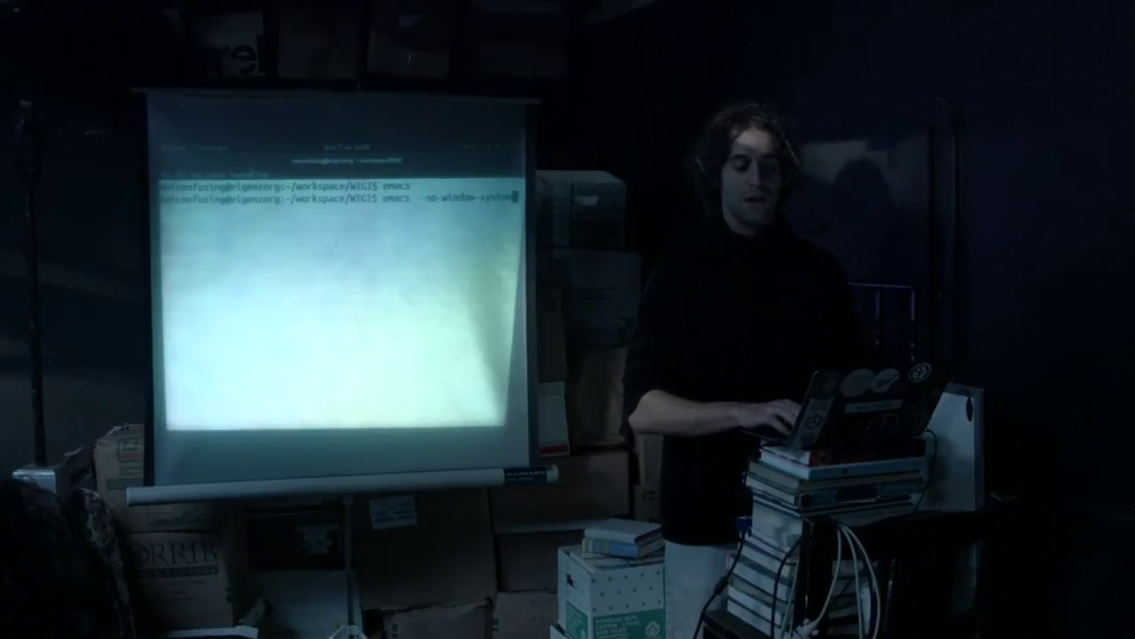
key(Return)
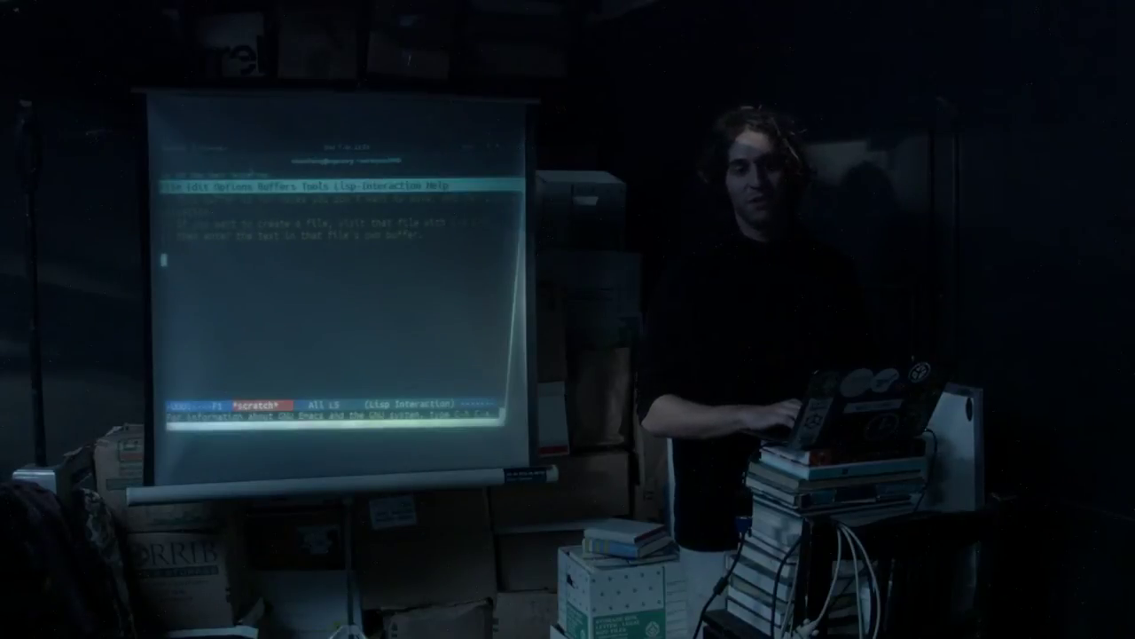
Step: Clear the Emacs startup message from the echo area
key(space)
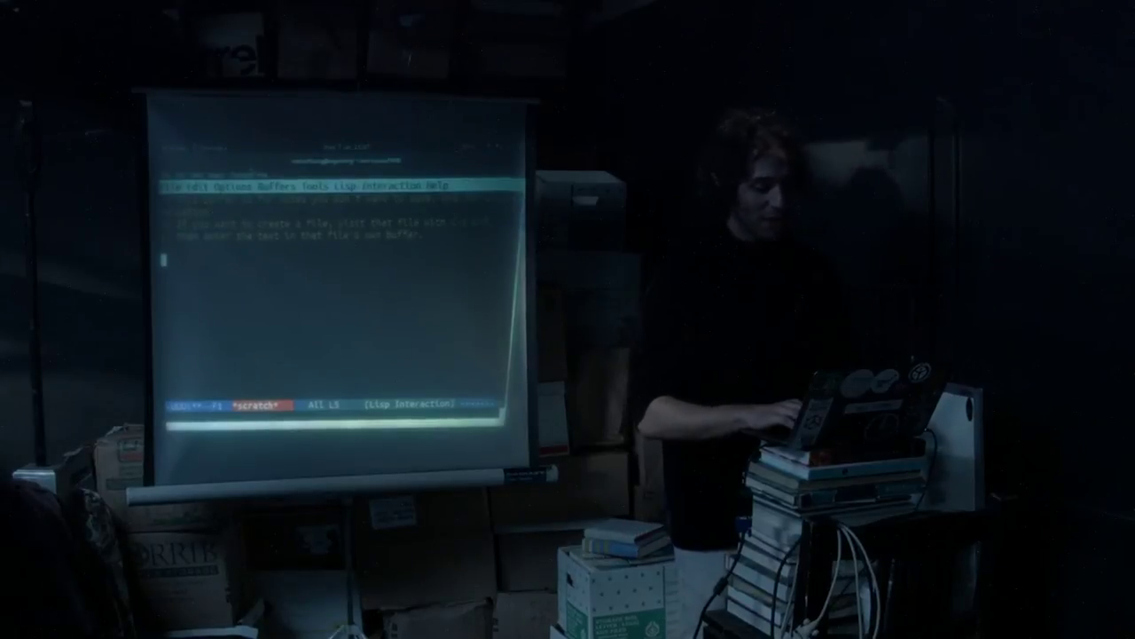
Step: Split the frame into two stacked windows and move into the lower one
key(ctrl+x)
key(2)
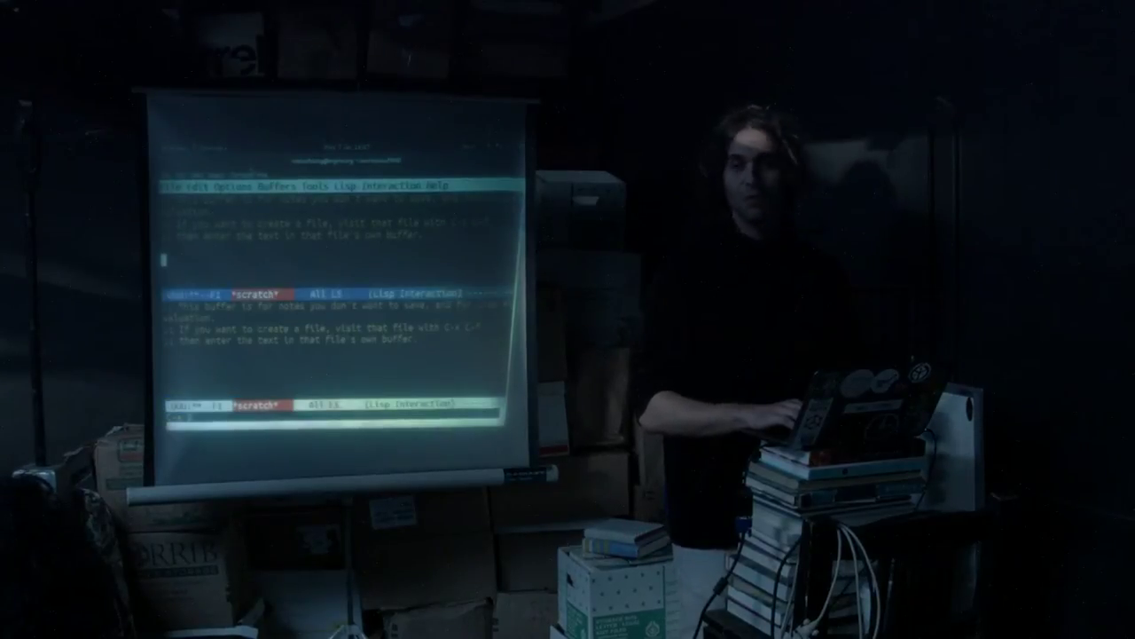
key(ctrl+x)
key(o)
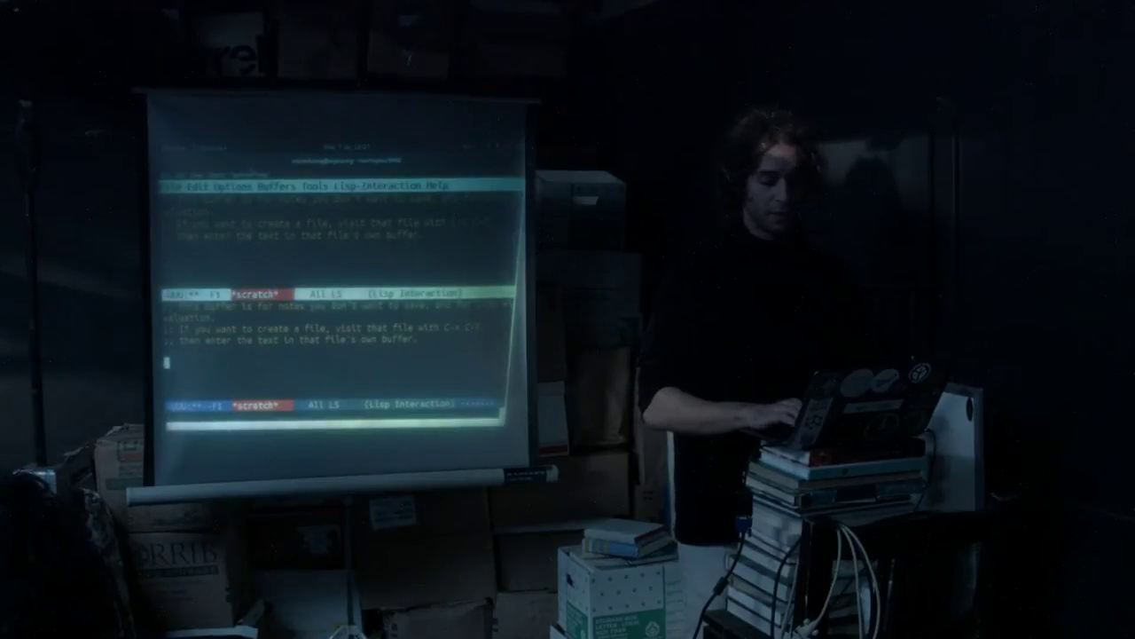
Step: Create and open ~/workspace/myfile.txt in the lower window
key(ctrl+x)
key(ctrl+f)
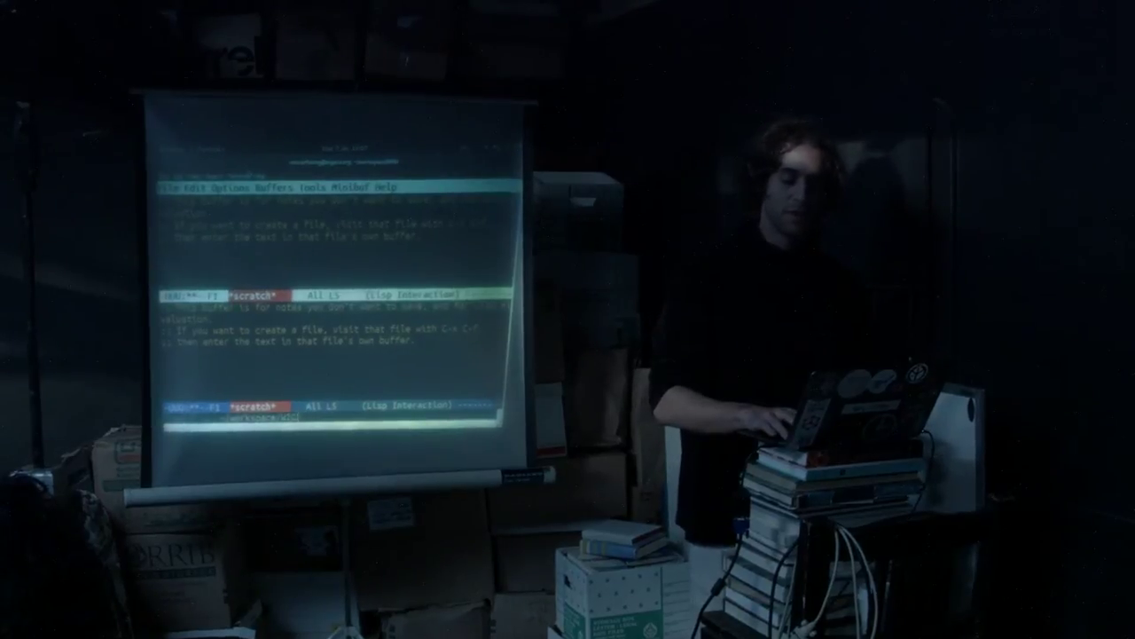
key(BackSpace)
key(BackSpace)
key(BackSpace)
text(myfile.tx)
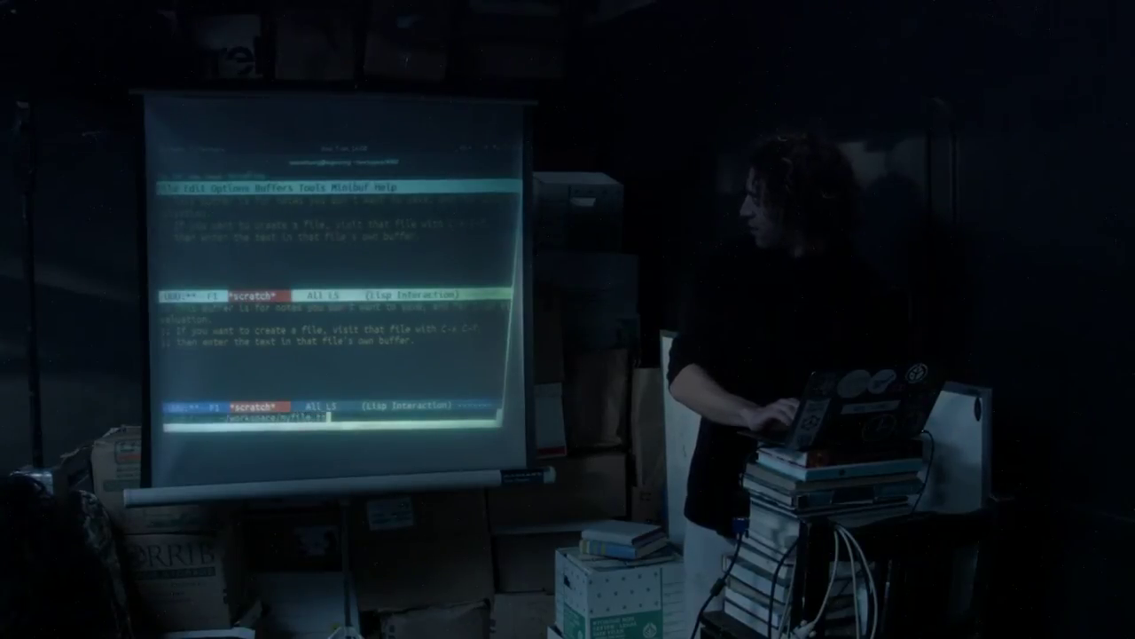
key(Return)
text(testetset)
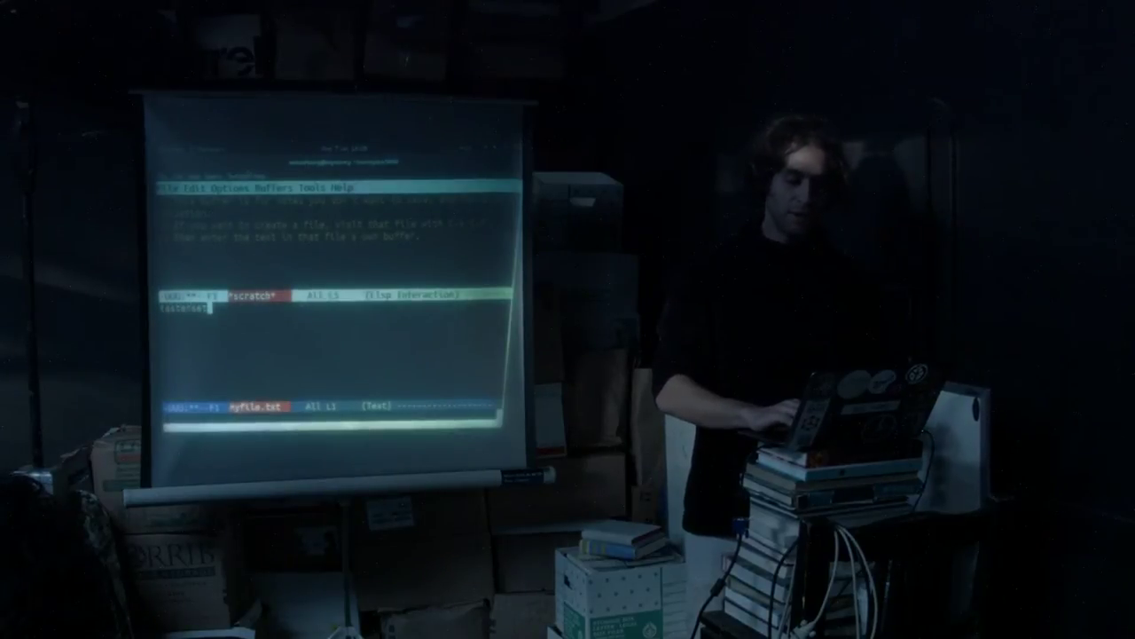
Step: Switch between the scratch and myfile.txt windows
key(ctrl+x)
text(orstarstnement)
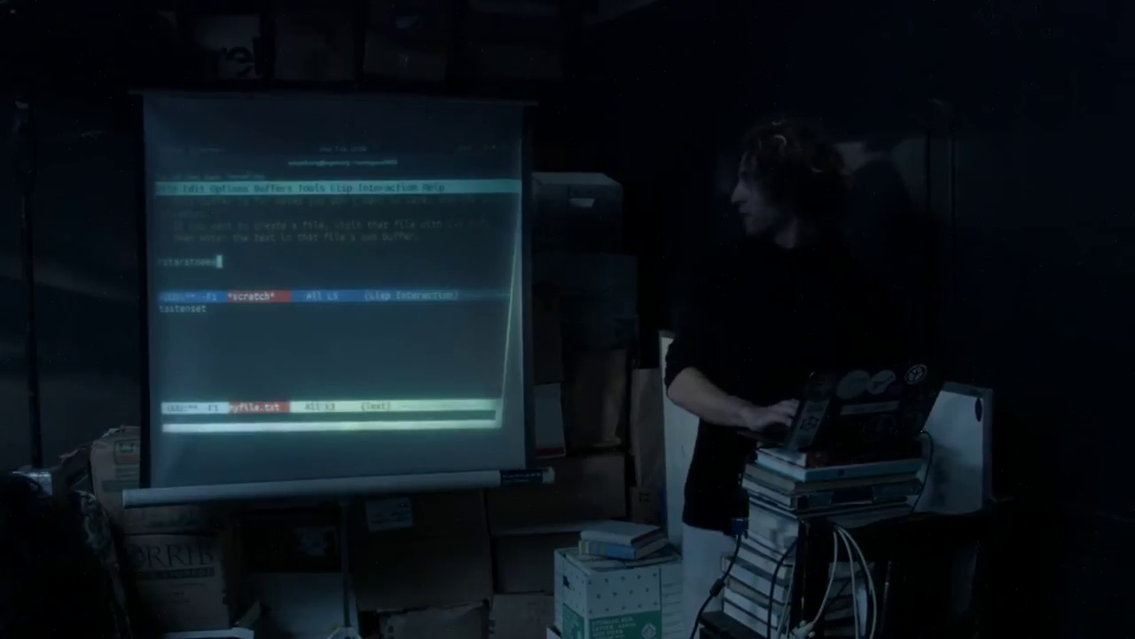
key(ctrl+x)
key(o)
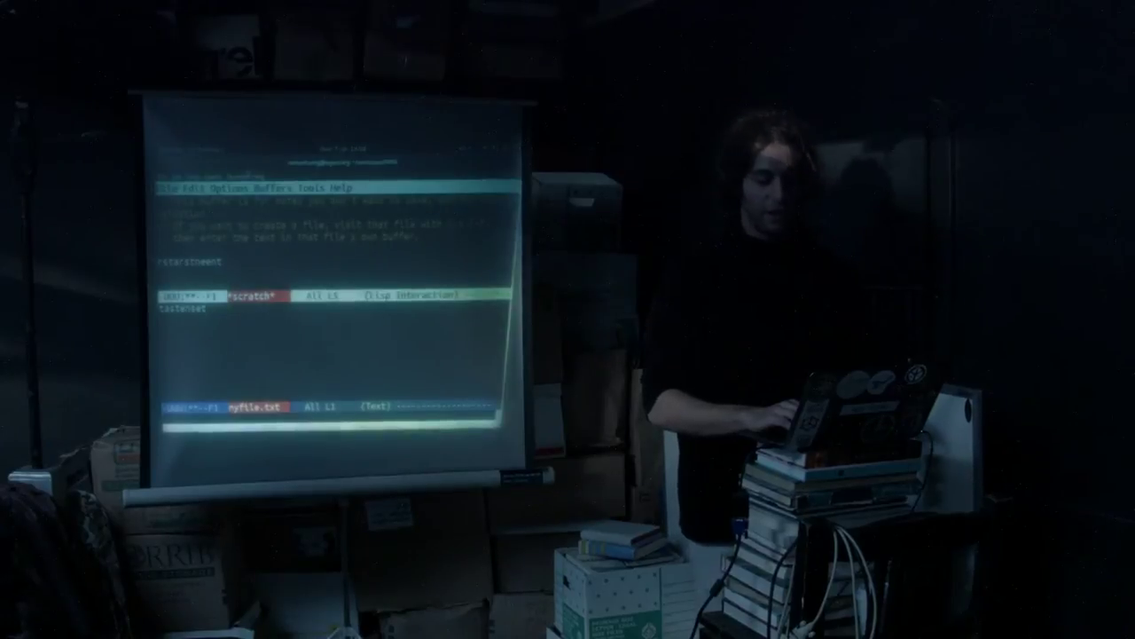
key(ctrl+x)
key(o)
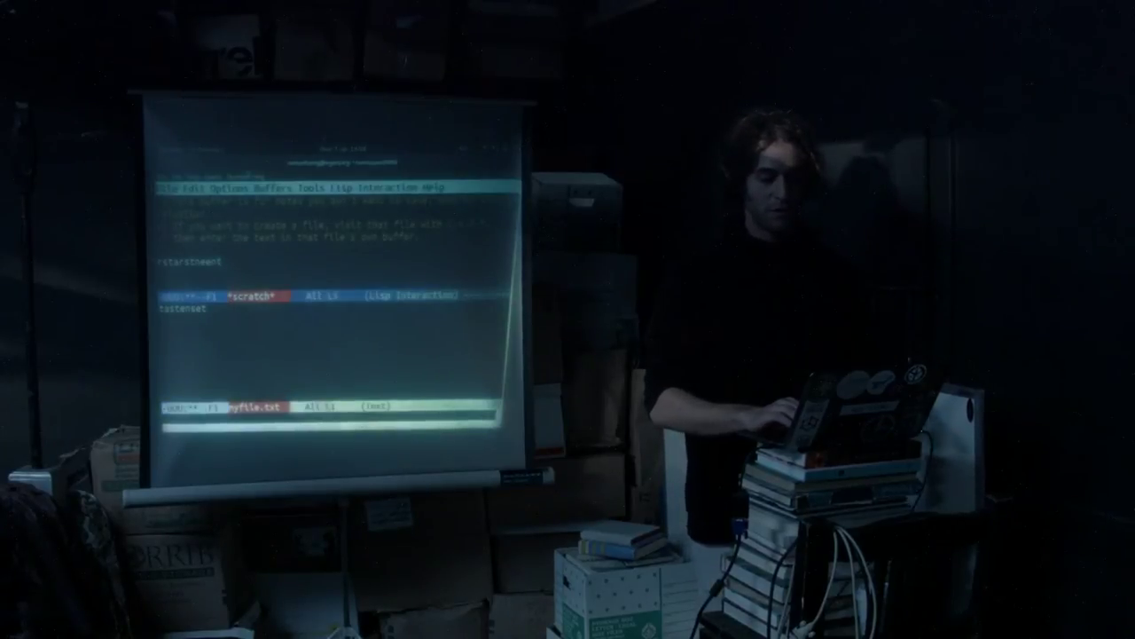
Step: Split the scratch window side by side, visit the right half, then remove the split
key(ctrl+x)
key(3)
key(ctrl+x)
key(o)
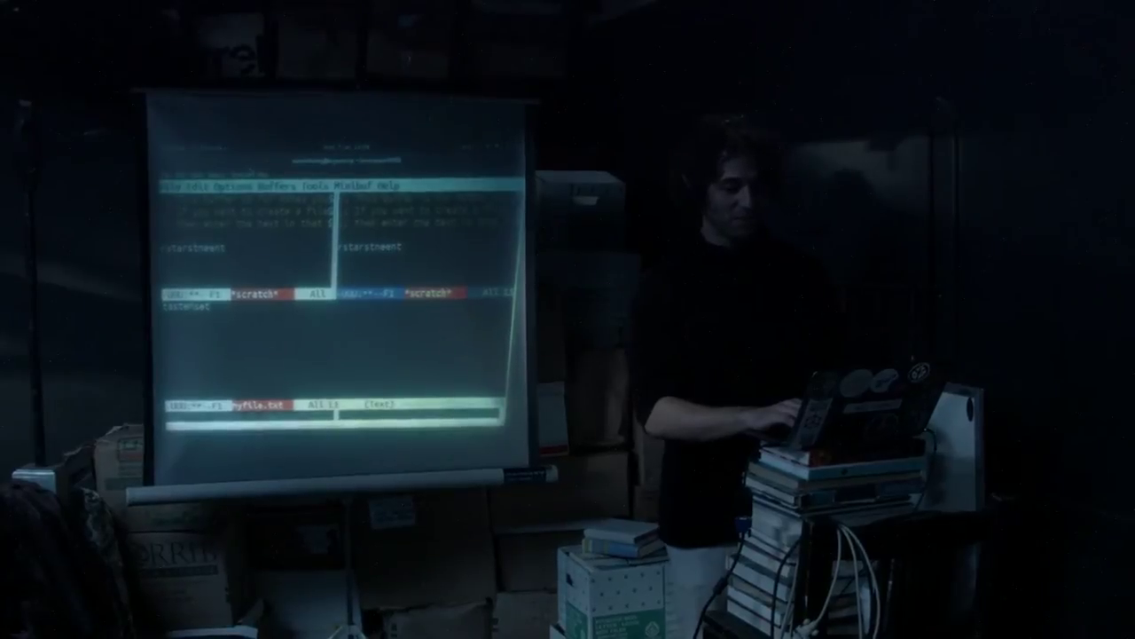
key(ctrl+x)
key(o)
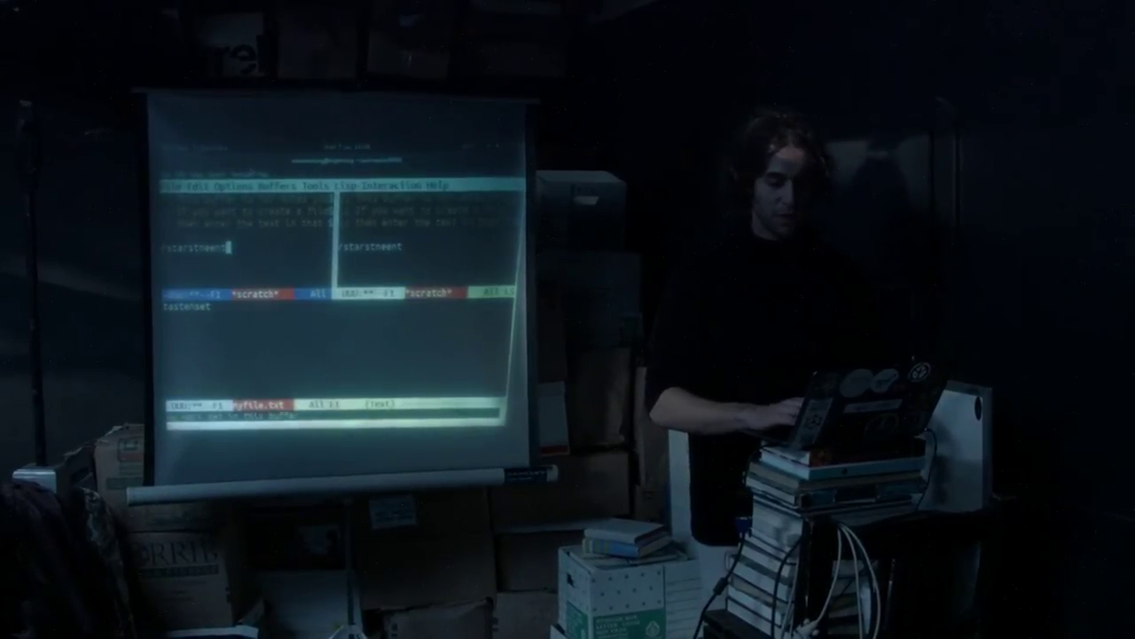
text(i)
key(ctrl+x)
key(0)
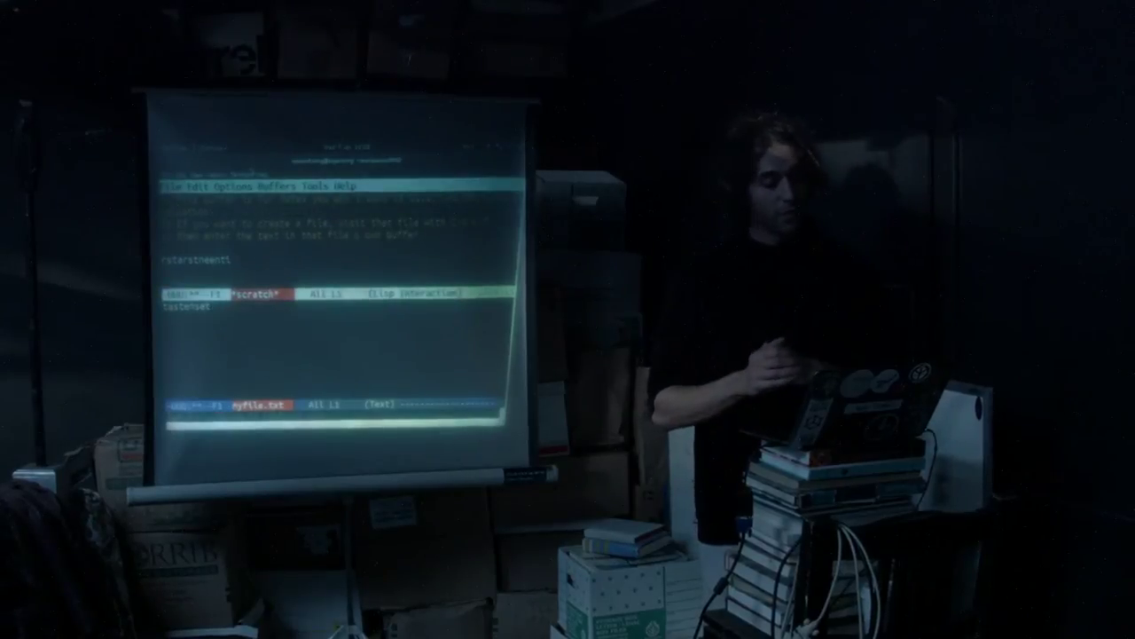
Step: Return to the scratch window, select all of its text, and delete it
key(ctrl+x)
key(o)
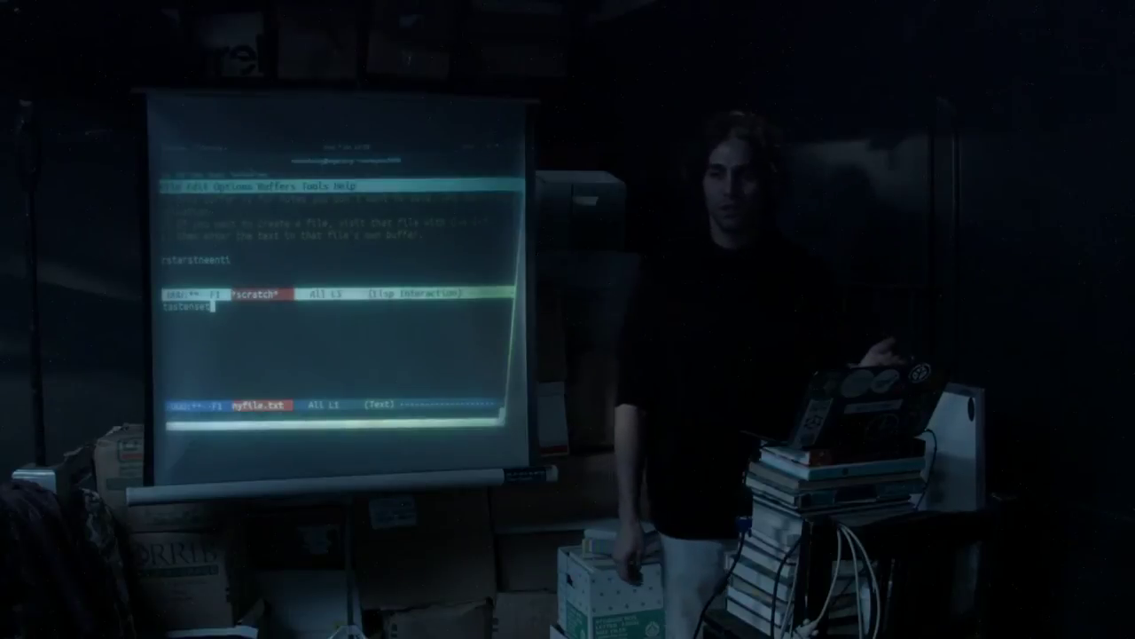
key(ctrl+x)
key(o)
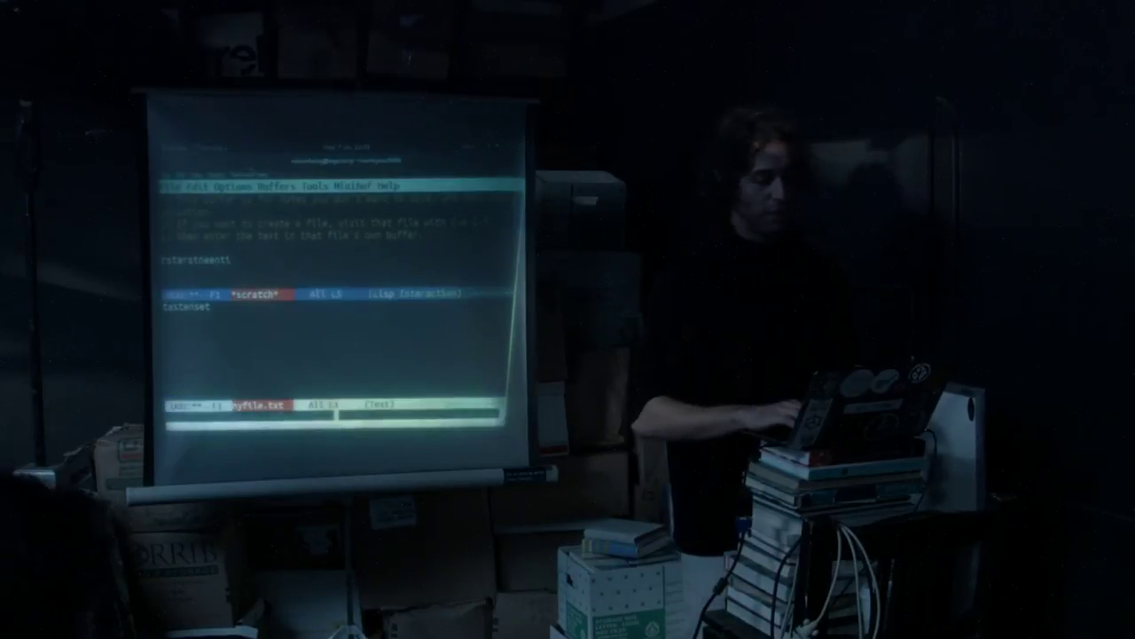
key(ctrl+g)
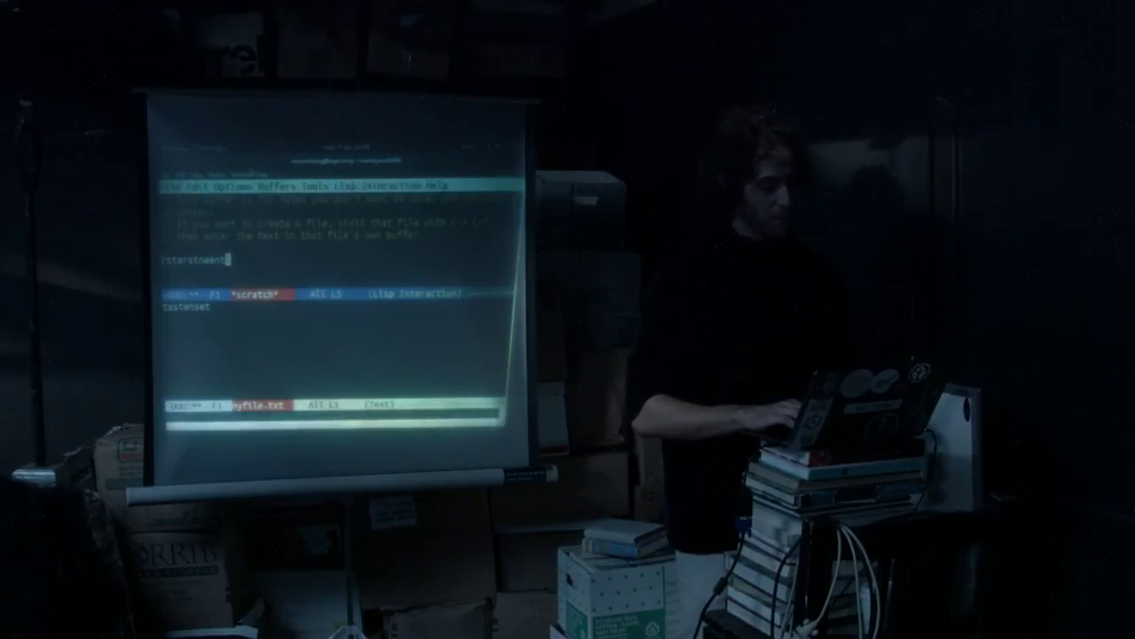
text(i)
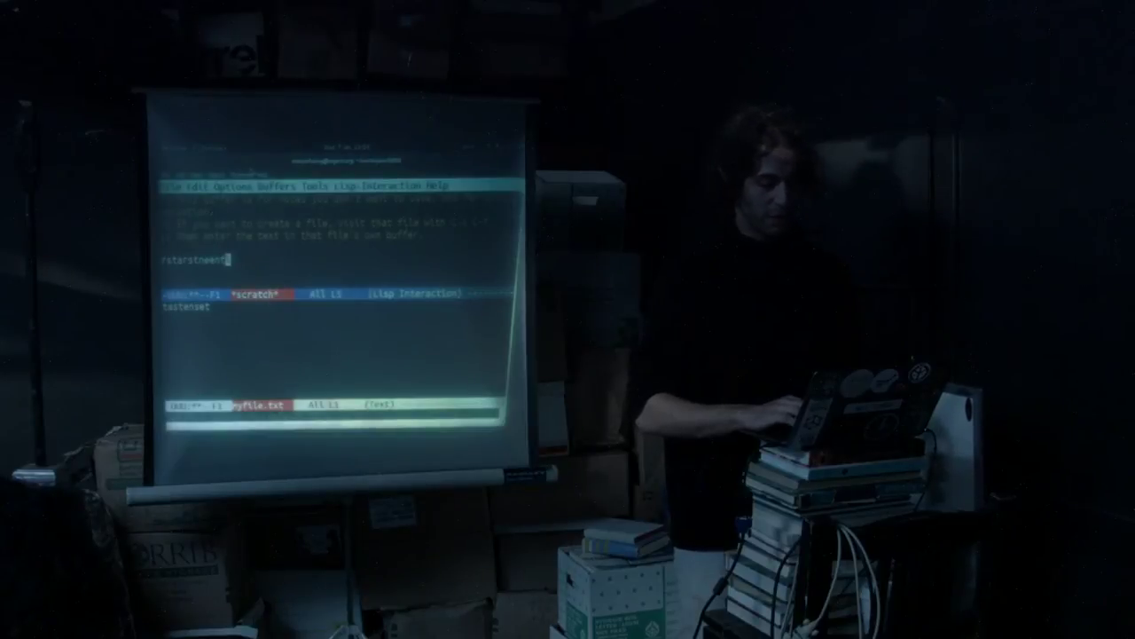
key(ctrl+space)
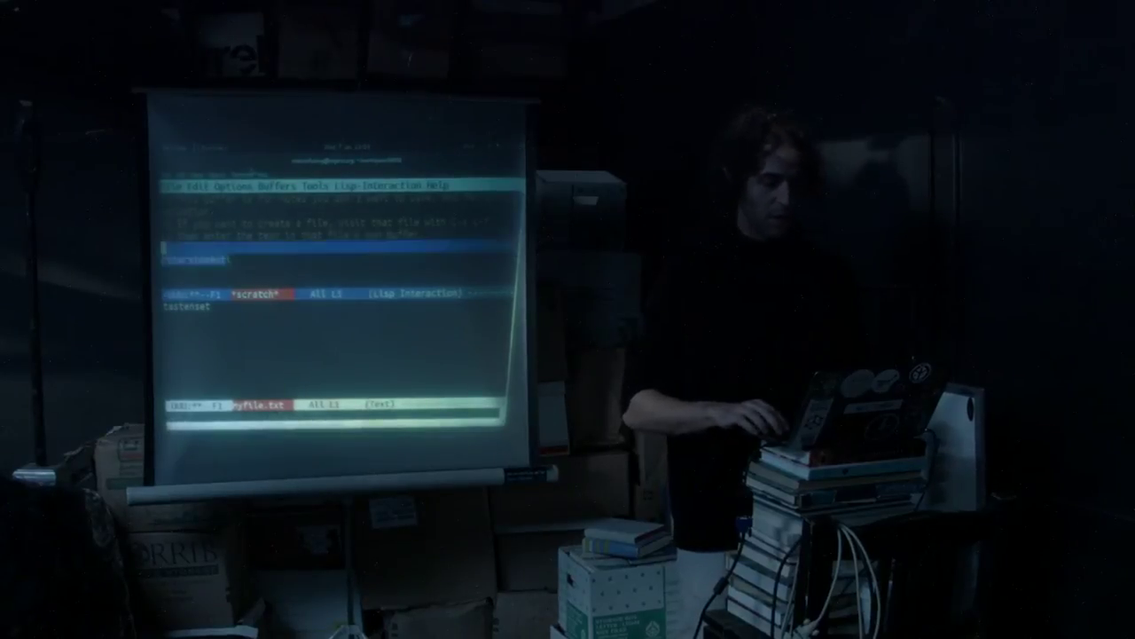
key(ctrl+w)
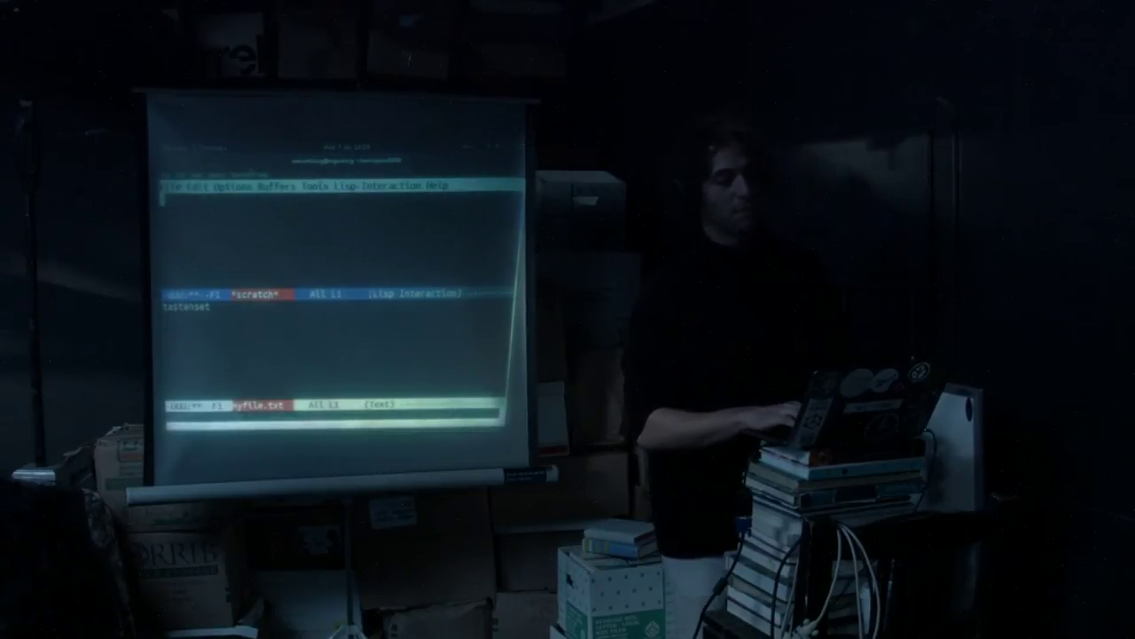
Step: Toggle the menu bar, then close every window except scratch with C-x 1
key(F10)
key(Escape)
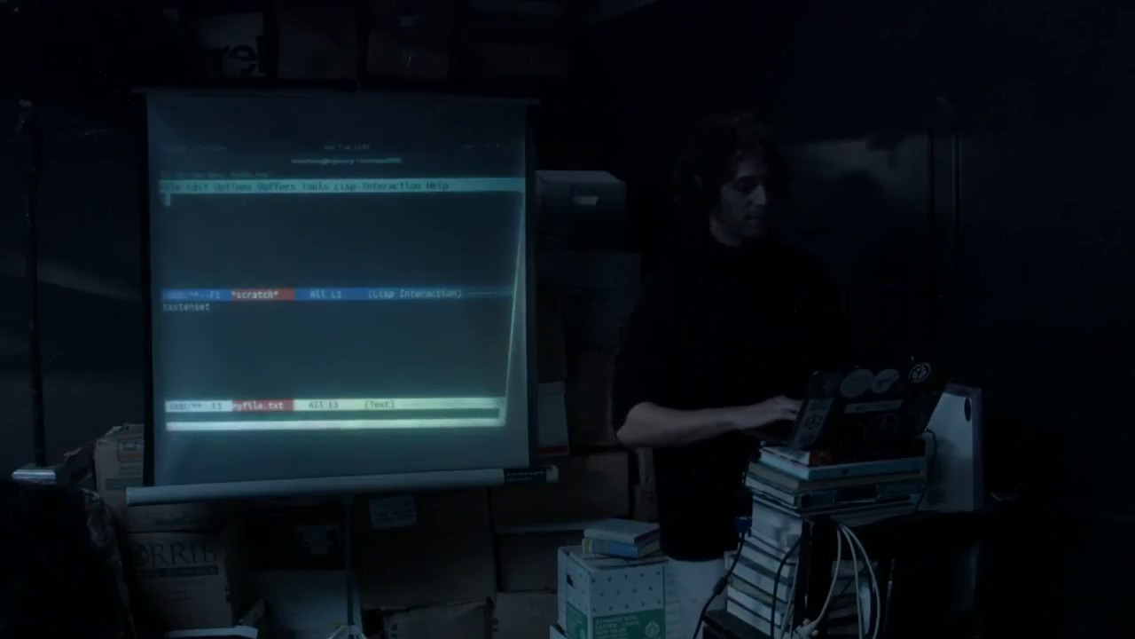
text((fun plus)
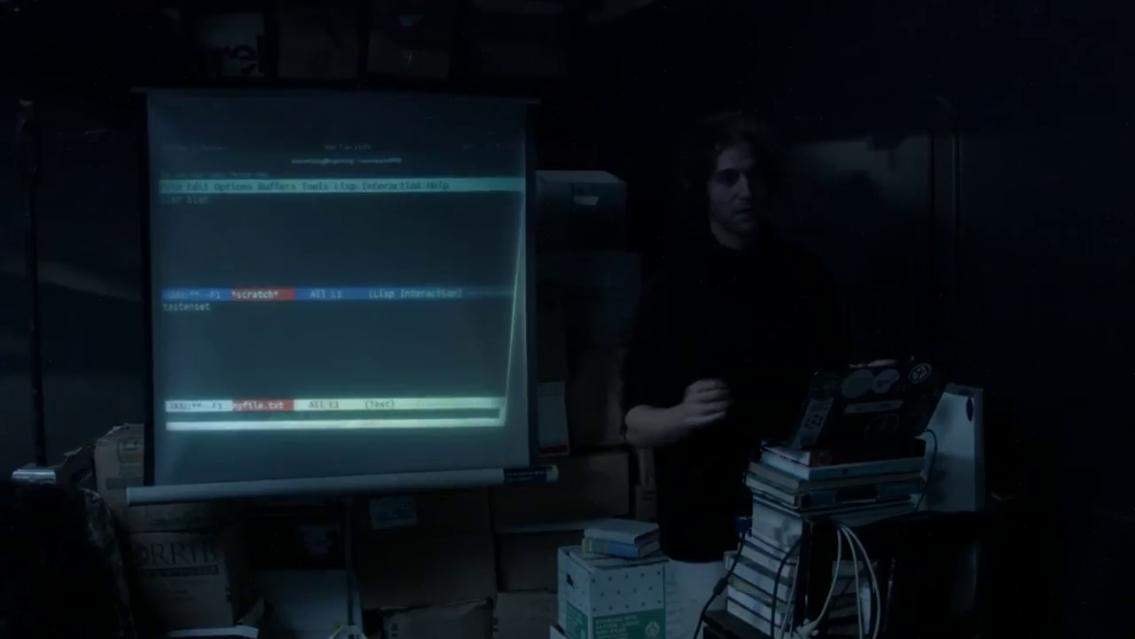
key(alt+Tab)
key(alt+Tab)
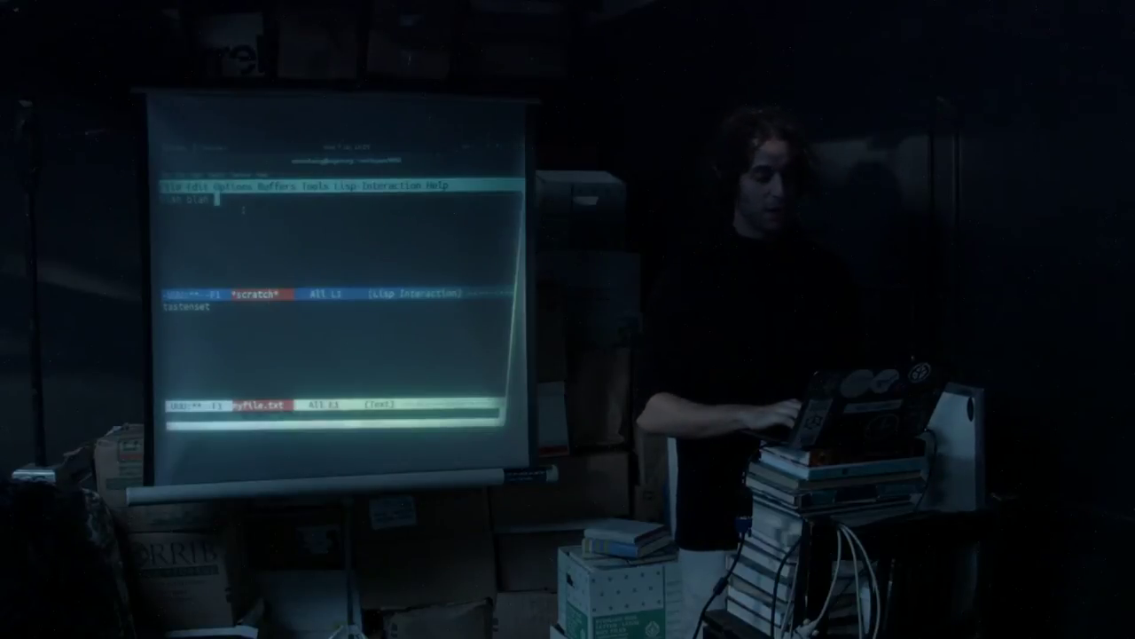
key(ctrl+x)
key(1)
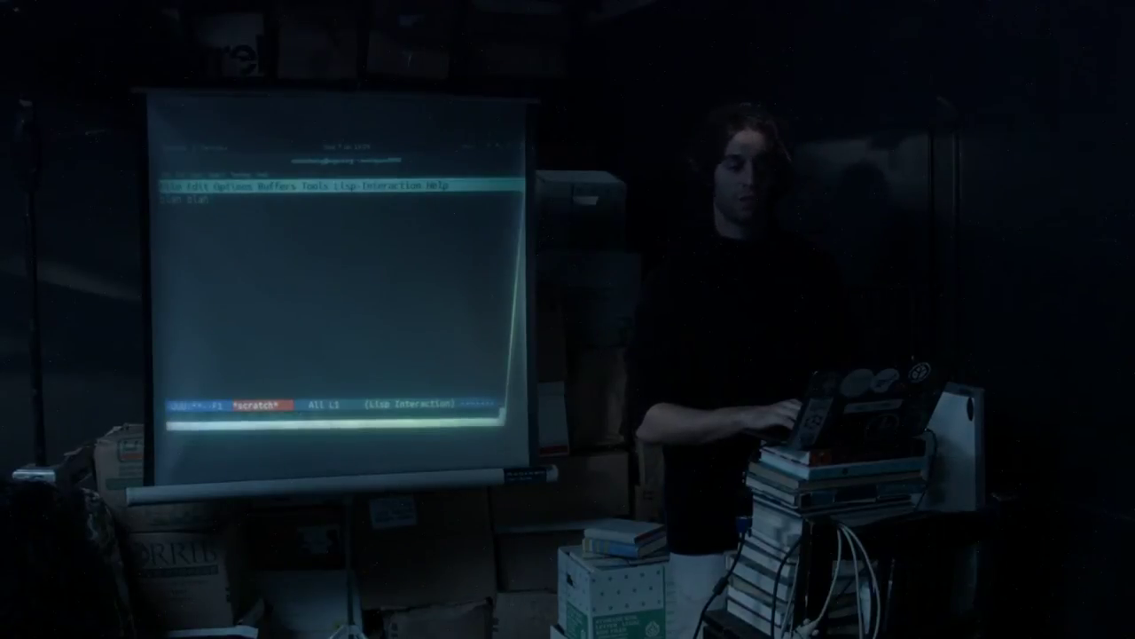
Step: Split the frame side by side and type 'these features' and 'like this' in scratch
key(ctrl+x)
key(3)
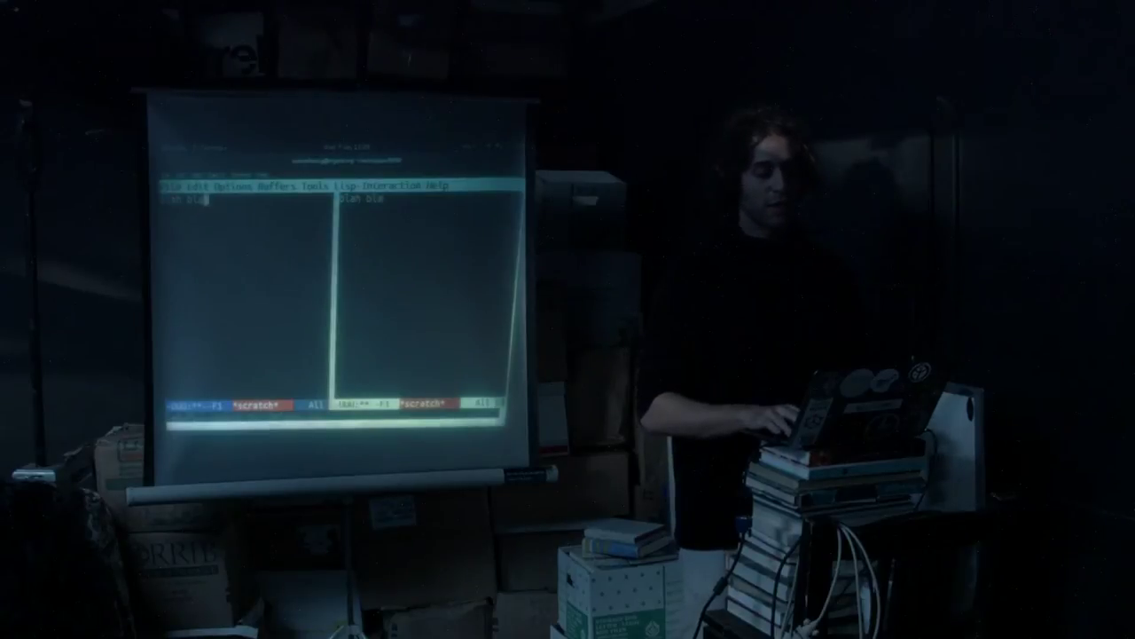
key(BackSpace)
key(BackSpace)
key(BackSpace)
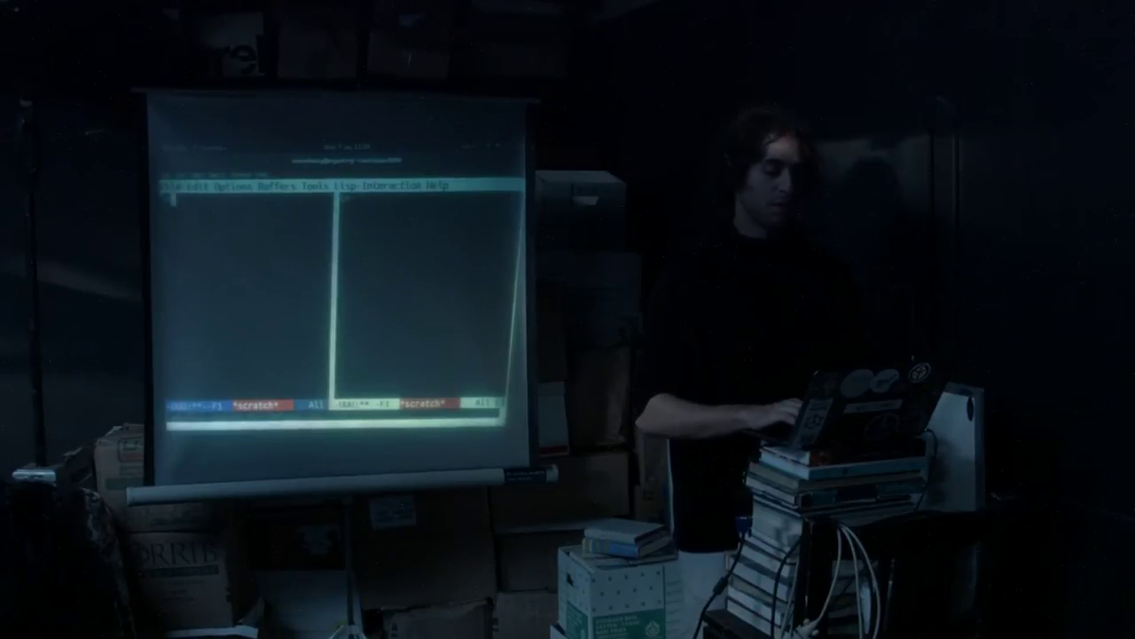
key(BackSpace)
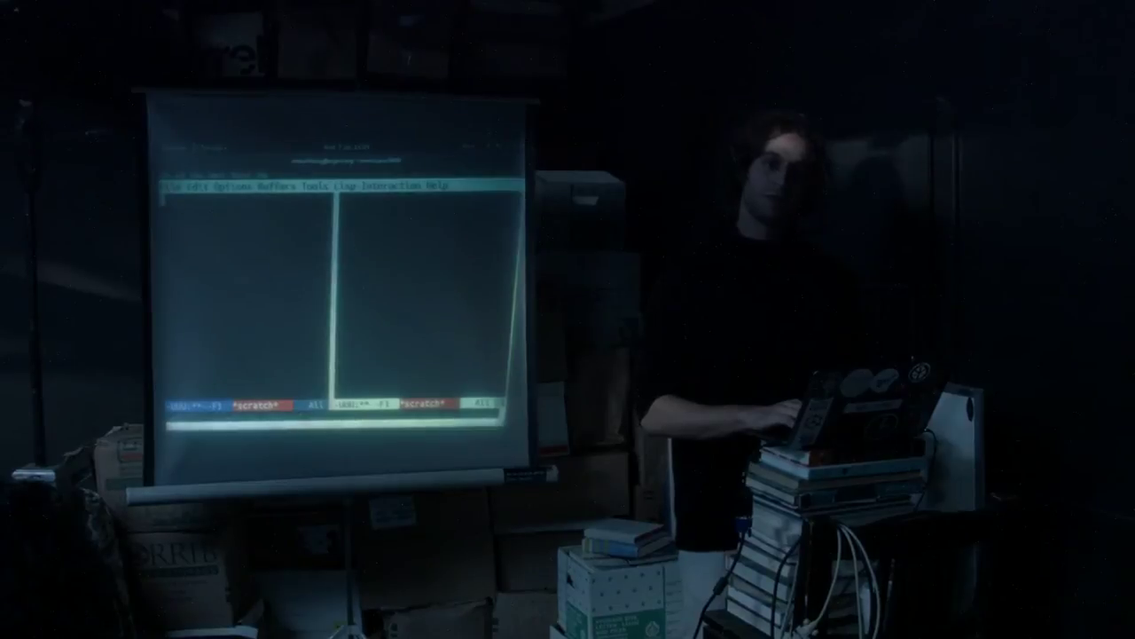
text((de)
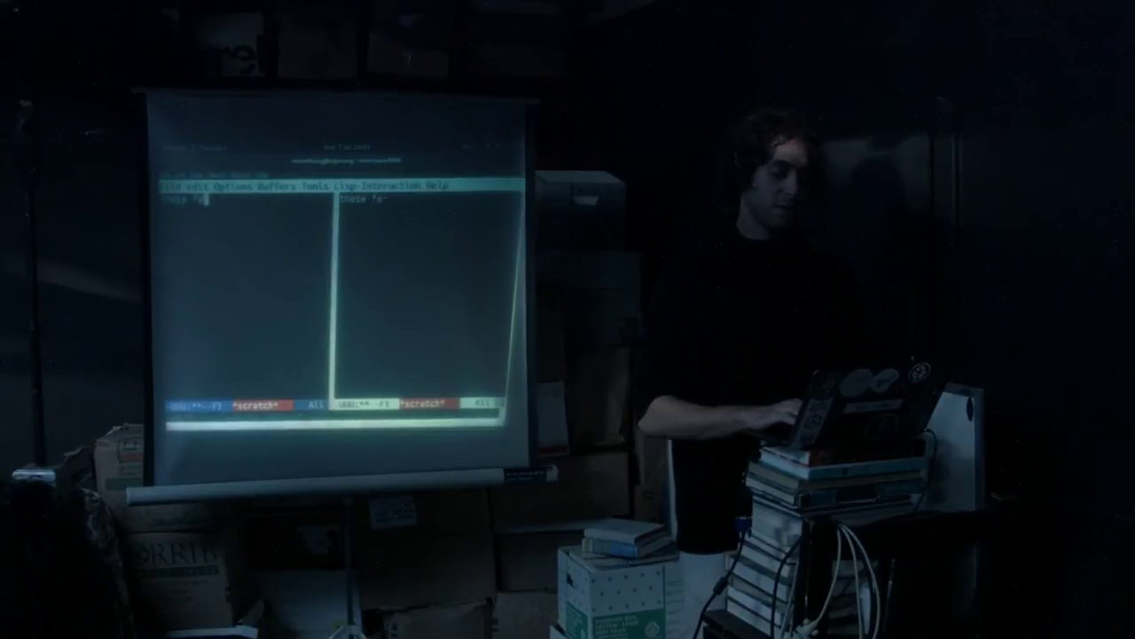
text(ures)
key(Return)
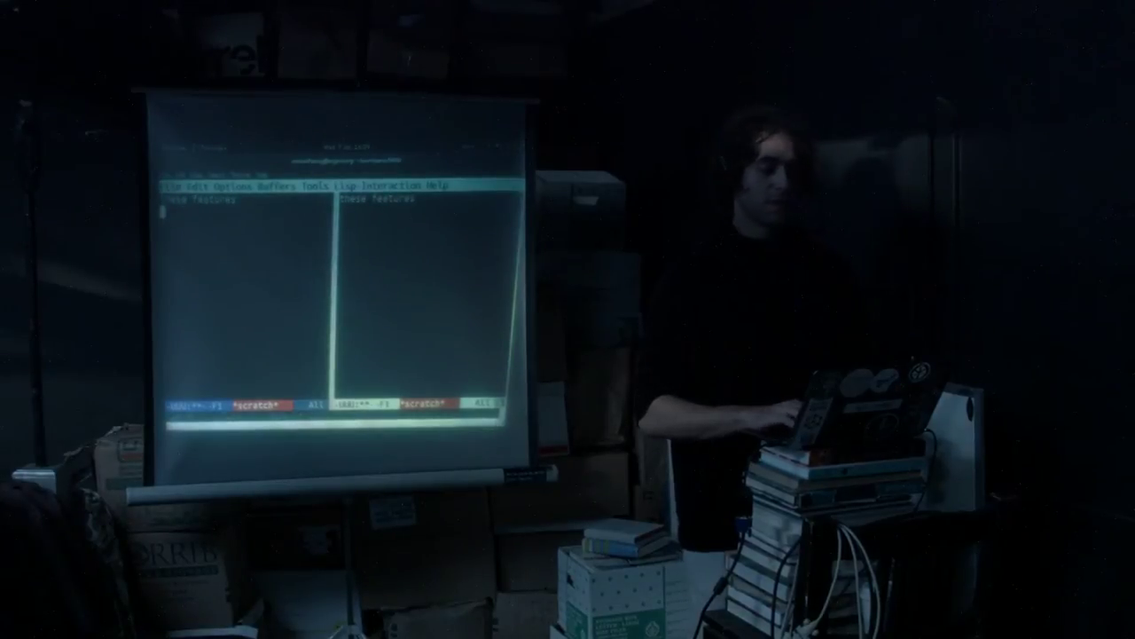
text(like this)
Step: From the right window, briefly show myfile.txt below, close it, and begin opening a workspace file
key(ctrl+x)
key(o)
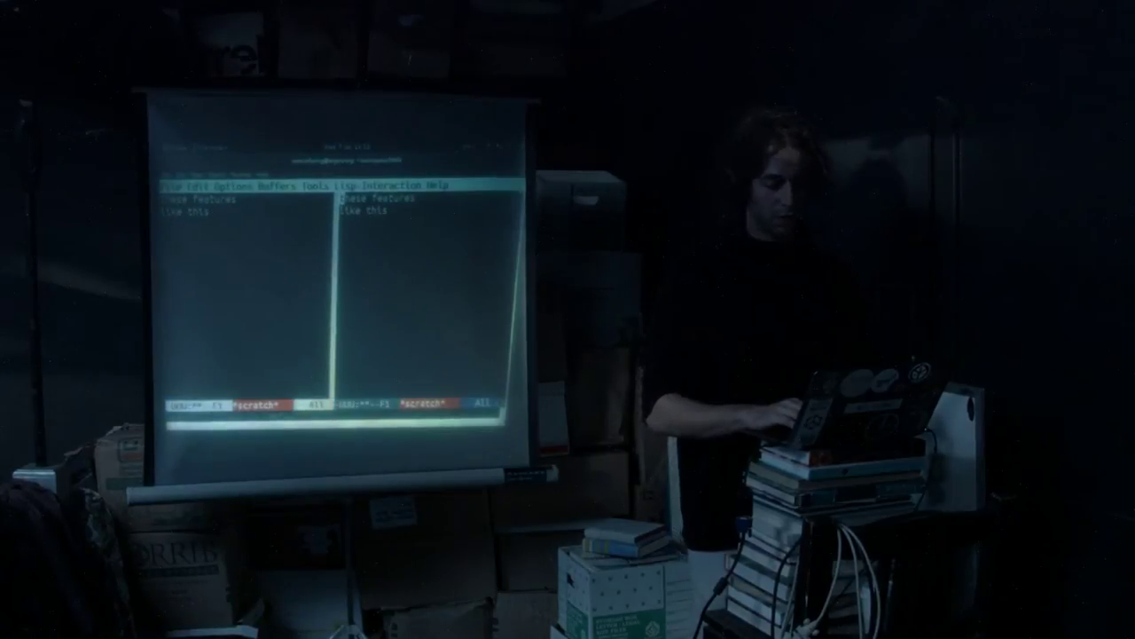
key(ctrl+x)
key(2)
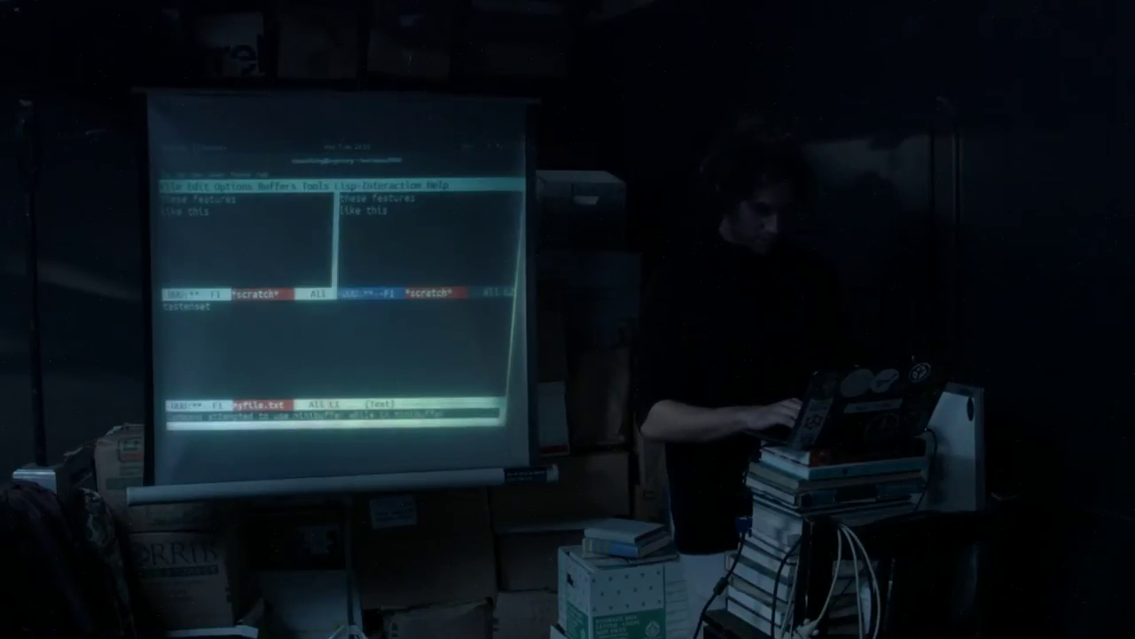
key(ctrl+g)
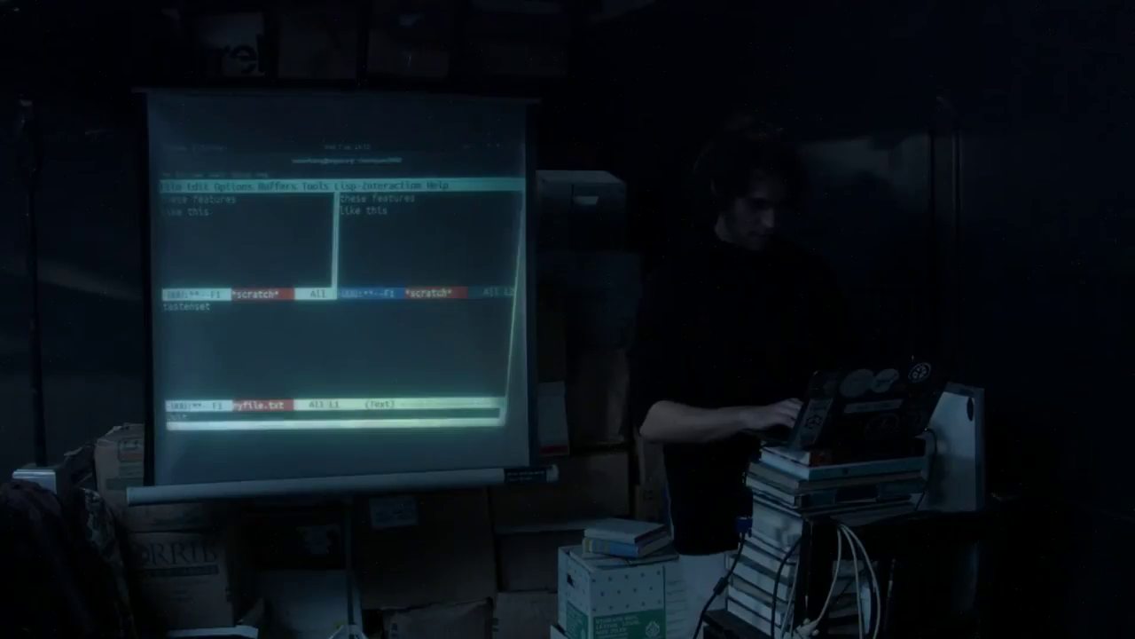
key(ctrl+x)
key(o)
key(ctrl+x)
key(0)
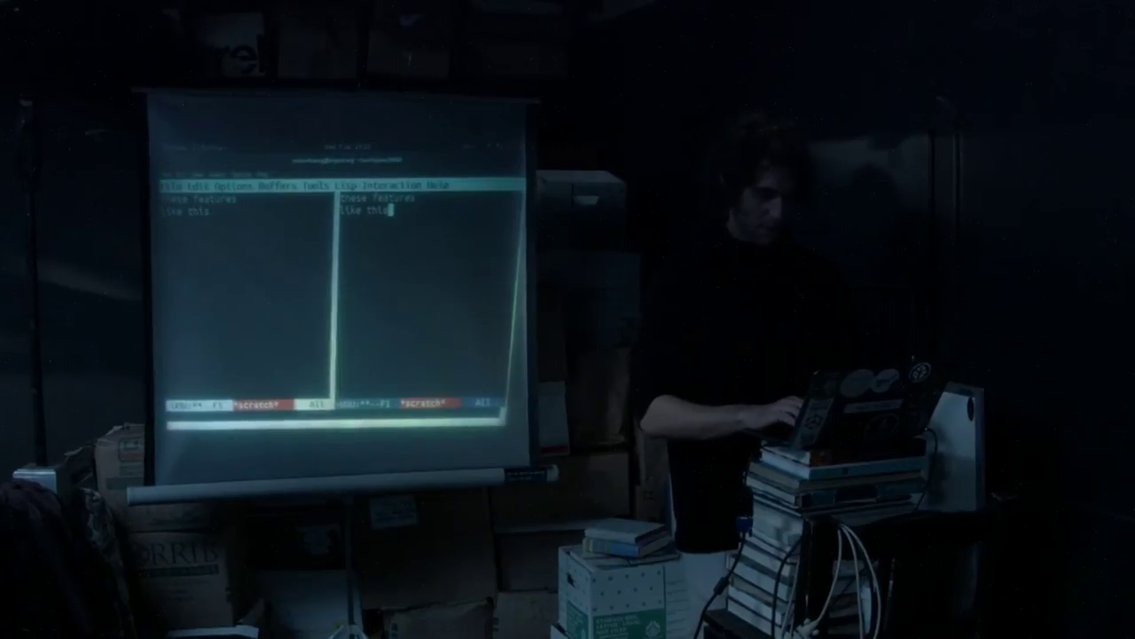
key(ctrl+x)
key(ctrl+f)
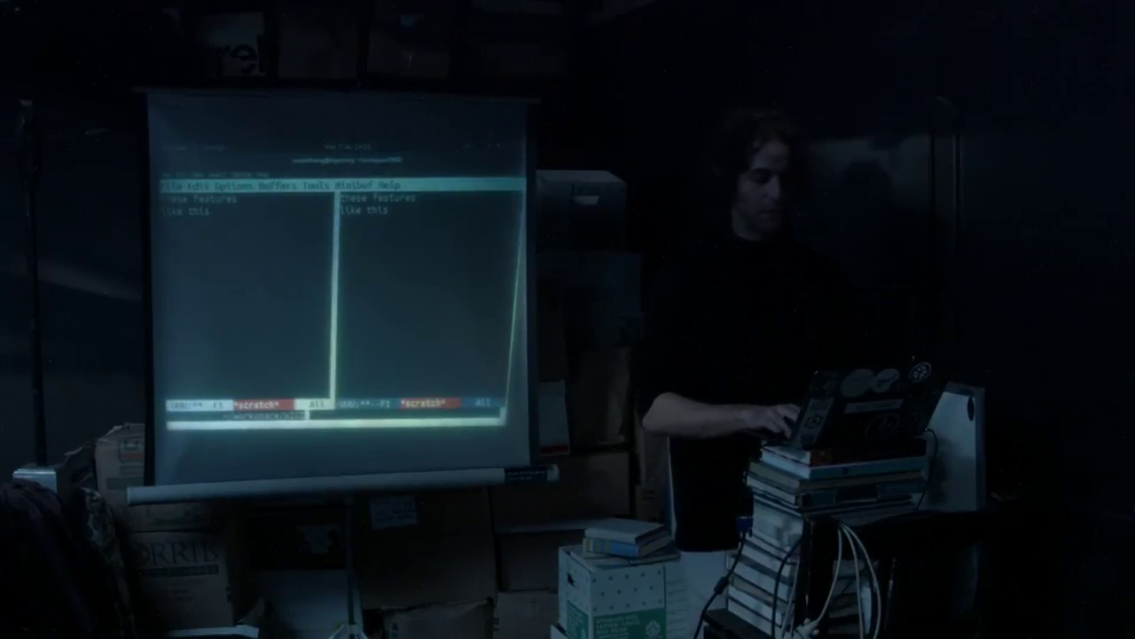
text(outo)
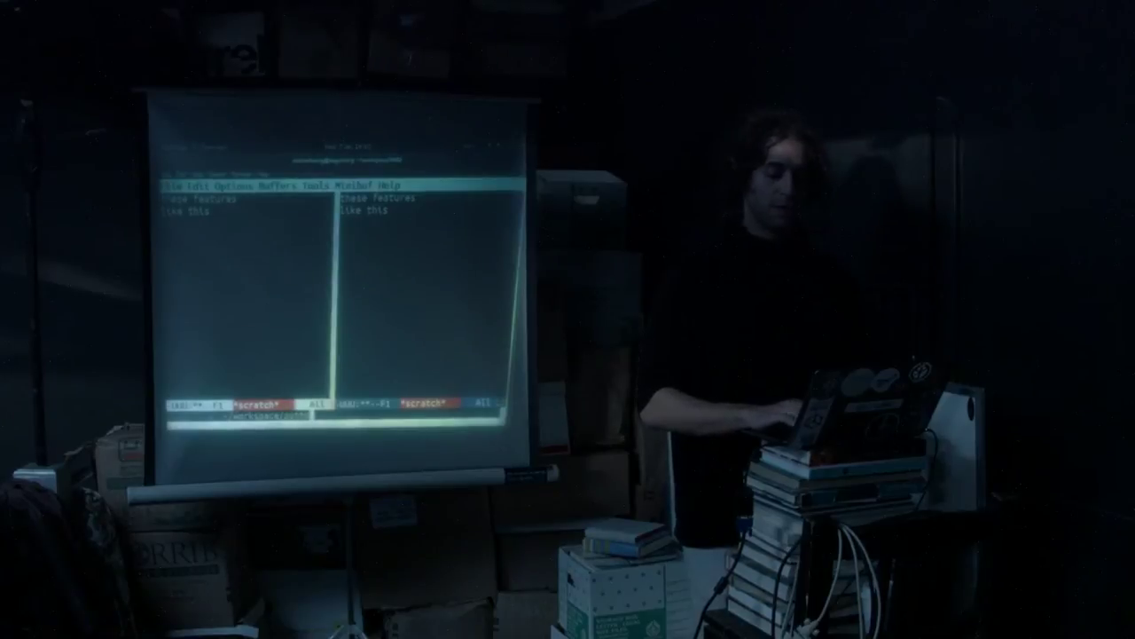
text(pythonthing.py)
Step: Write pythonthing.py defining feature(x) returning x*2 with print feature(3), and save it
key(Return)
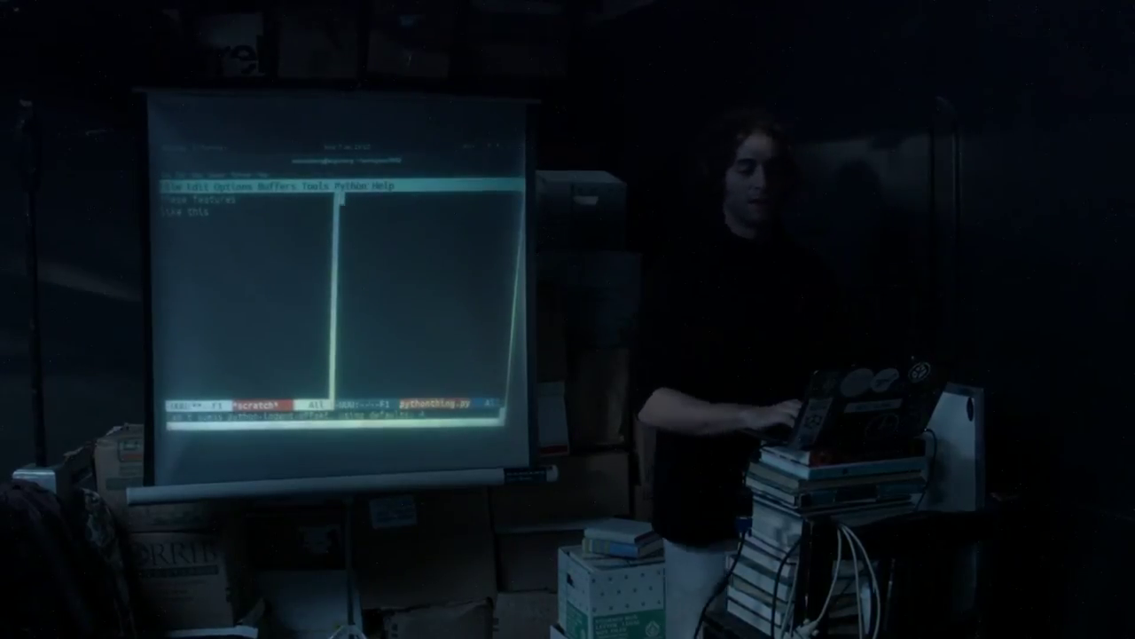
text(im)
key(BackSpace)
key(BackSpace)
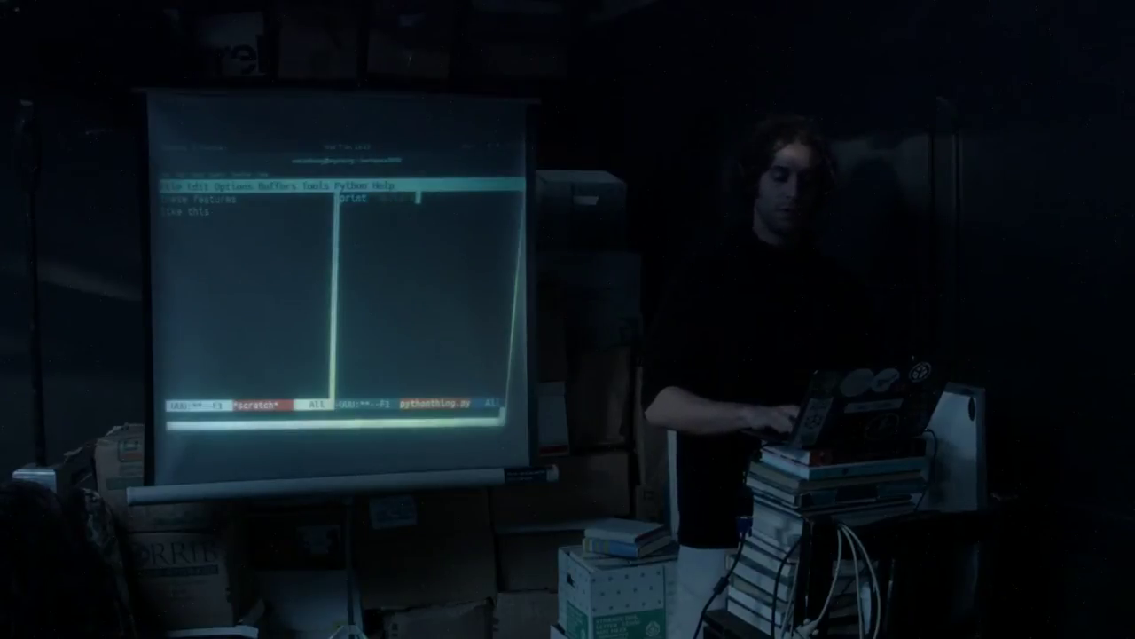
text("h)
key(Return)
text(def feature(x):)
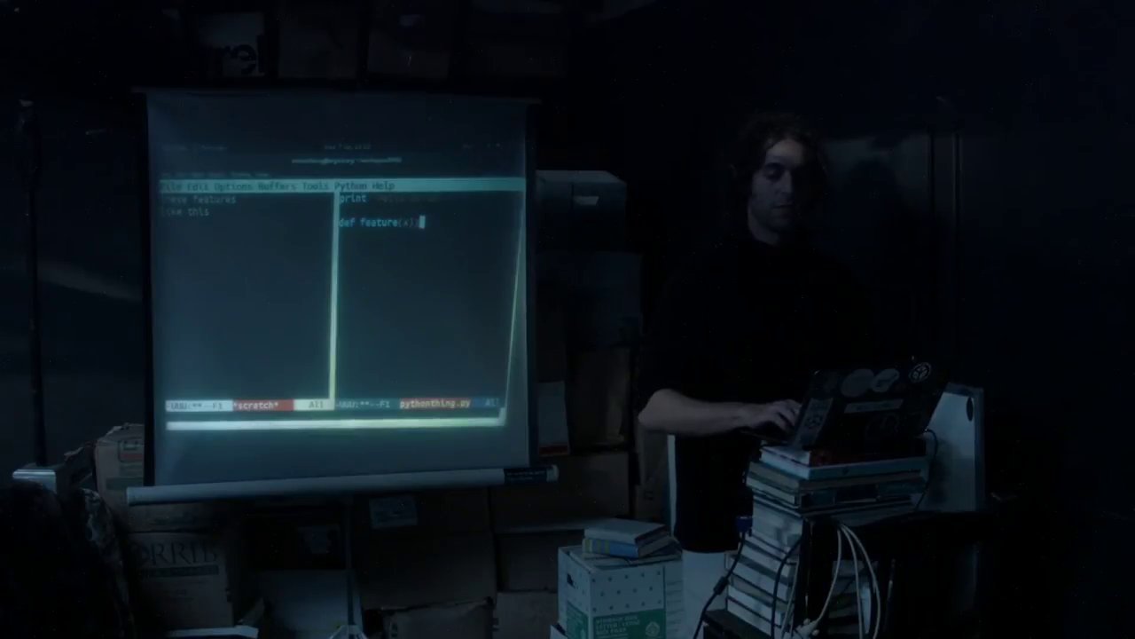
key(Return)
key(Tab)
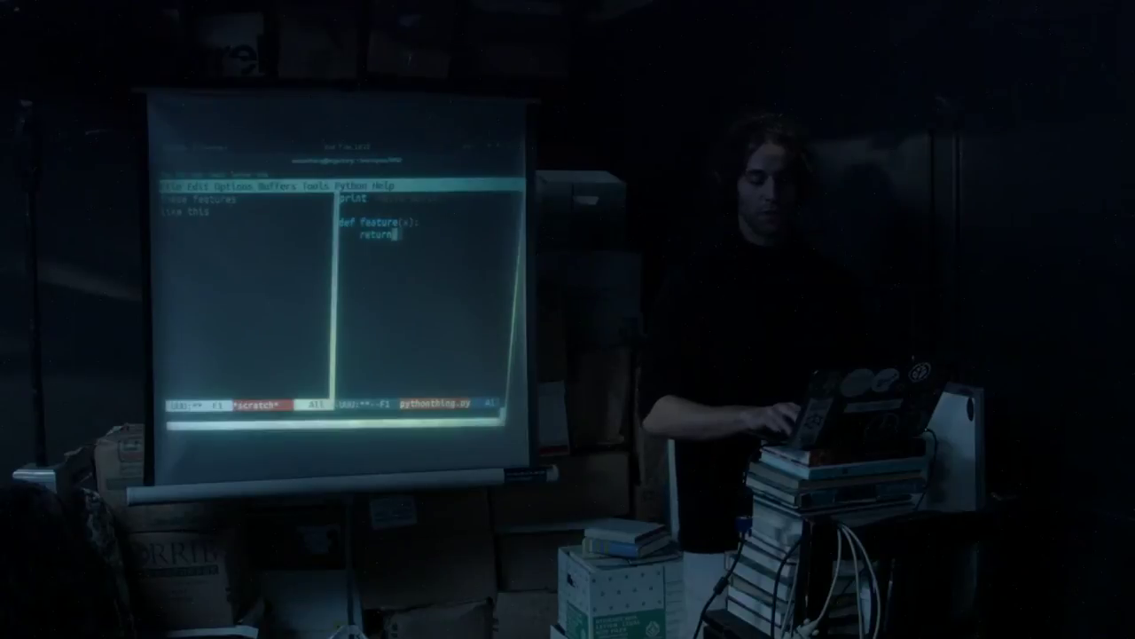
text( x*2)
key(Return)
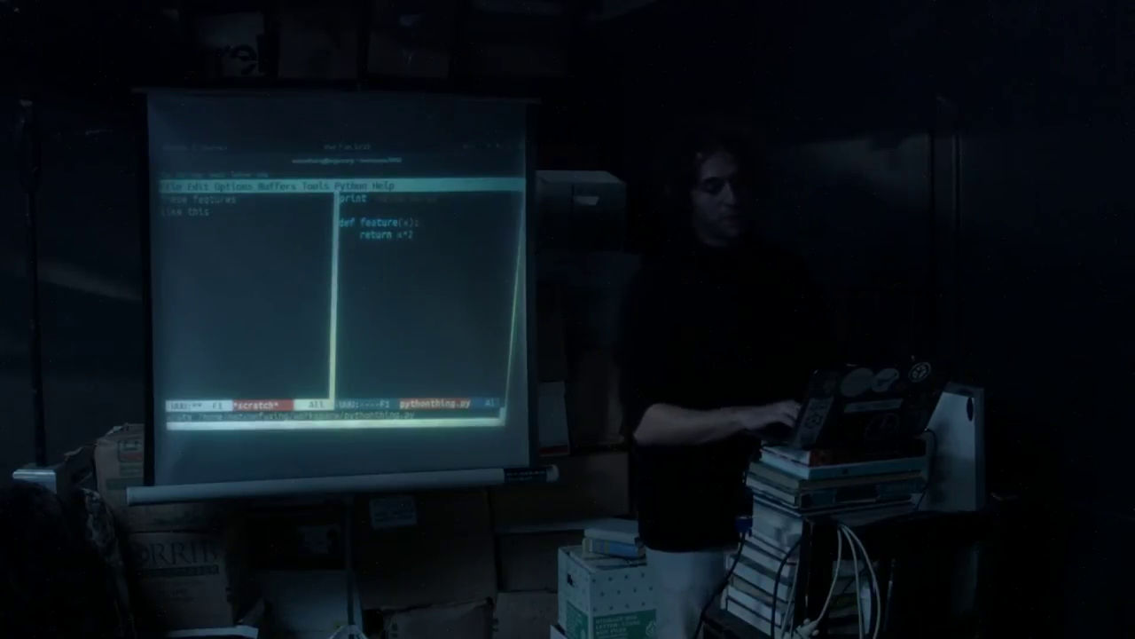
key(Return)
text(print ()
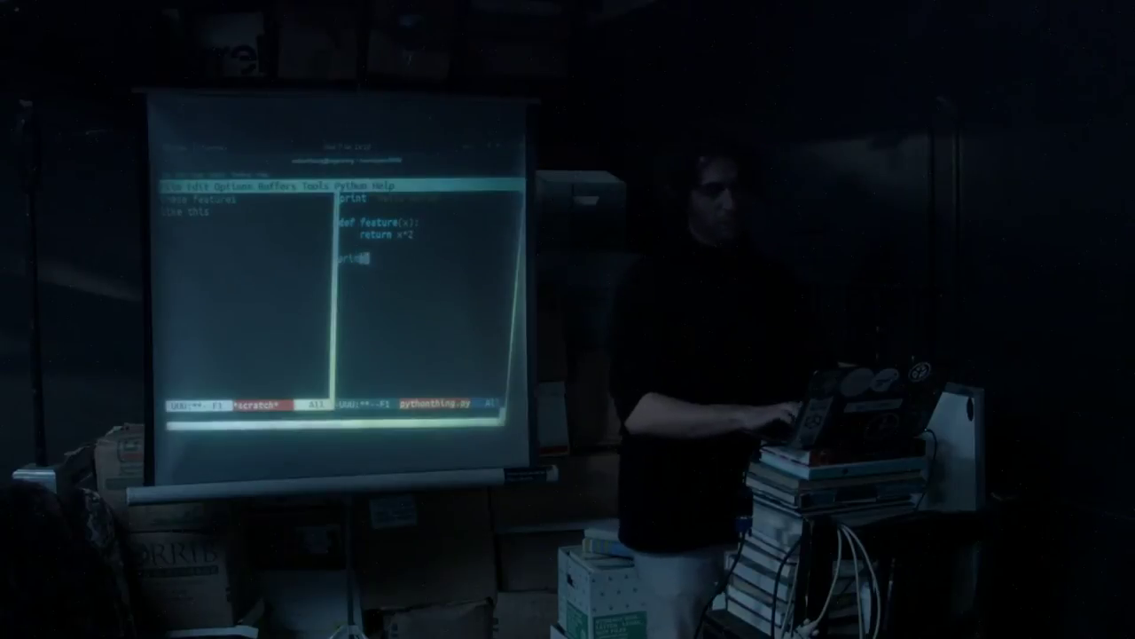
key(BackSpace)
text(feature(3))
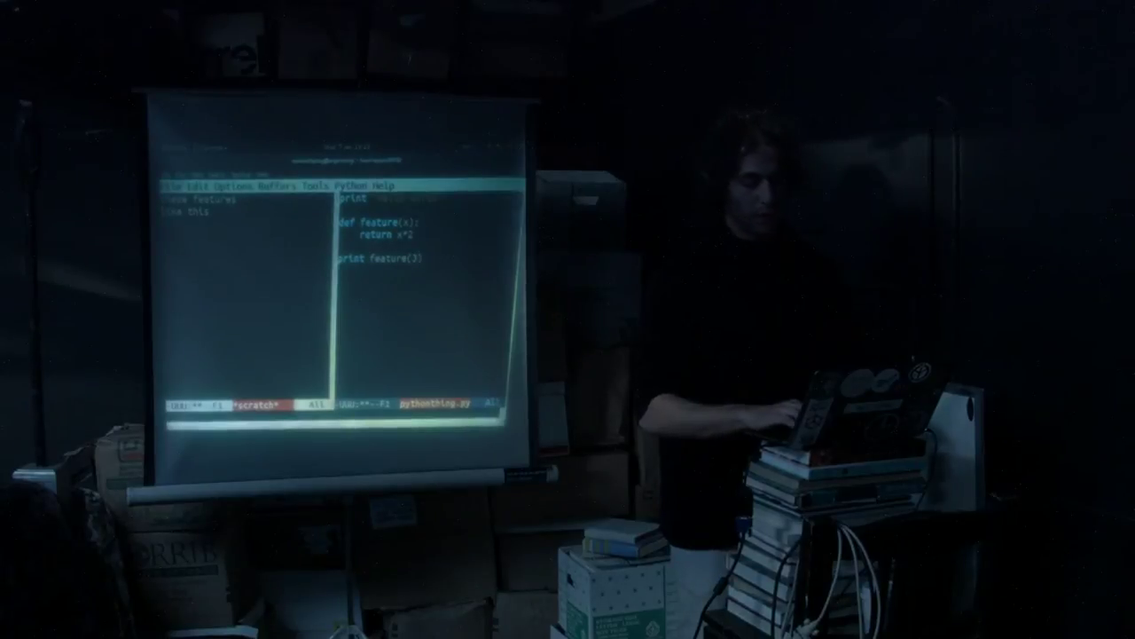
key(ctrl+x)
key(ctrl+s)
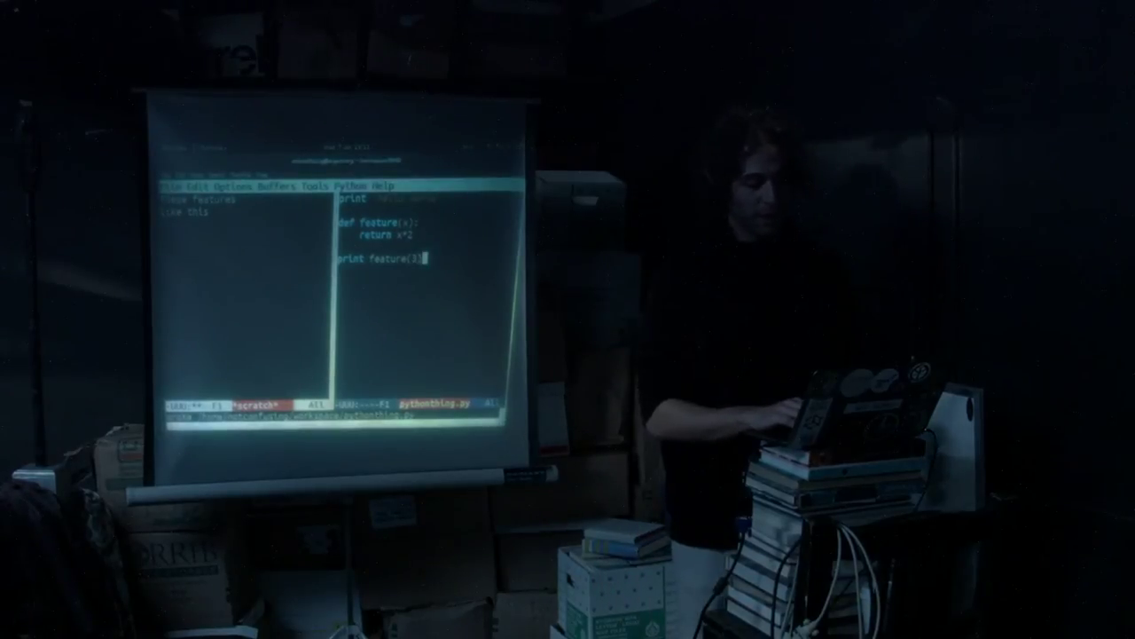
Step: Briefly show myfile.txt in the right window, then bring pythonthing.py back
key(alt+shift+1)
key(Return)
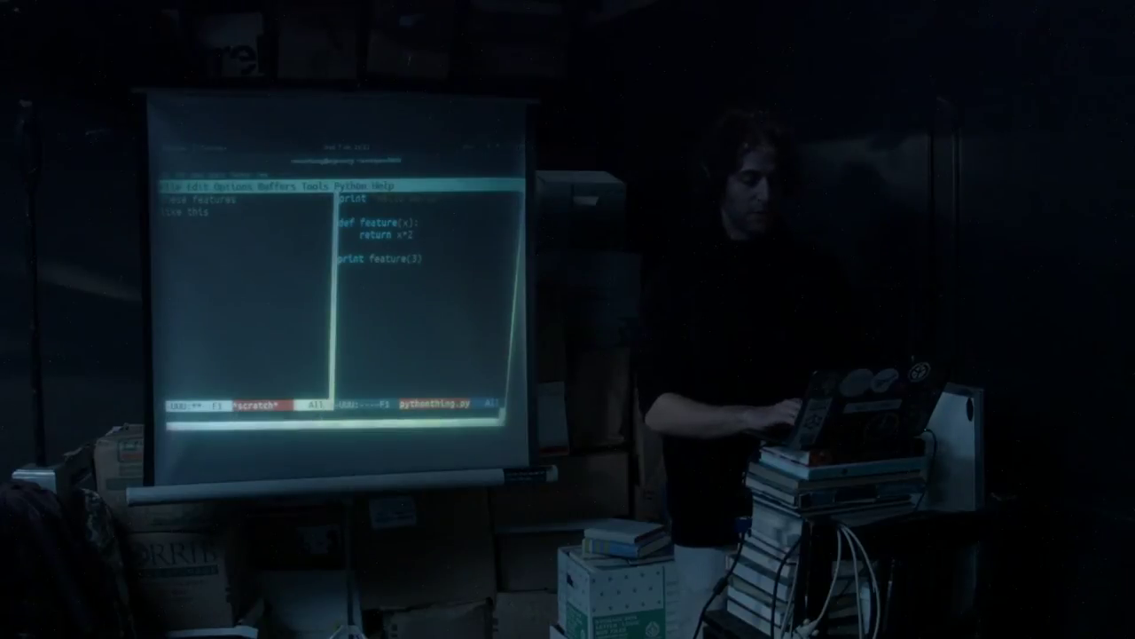
key(Return)
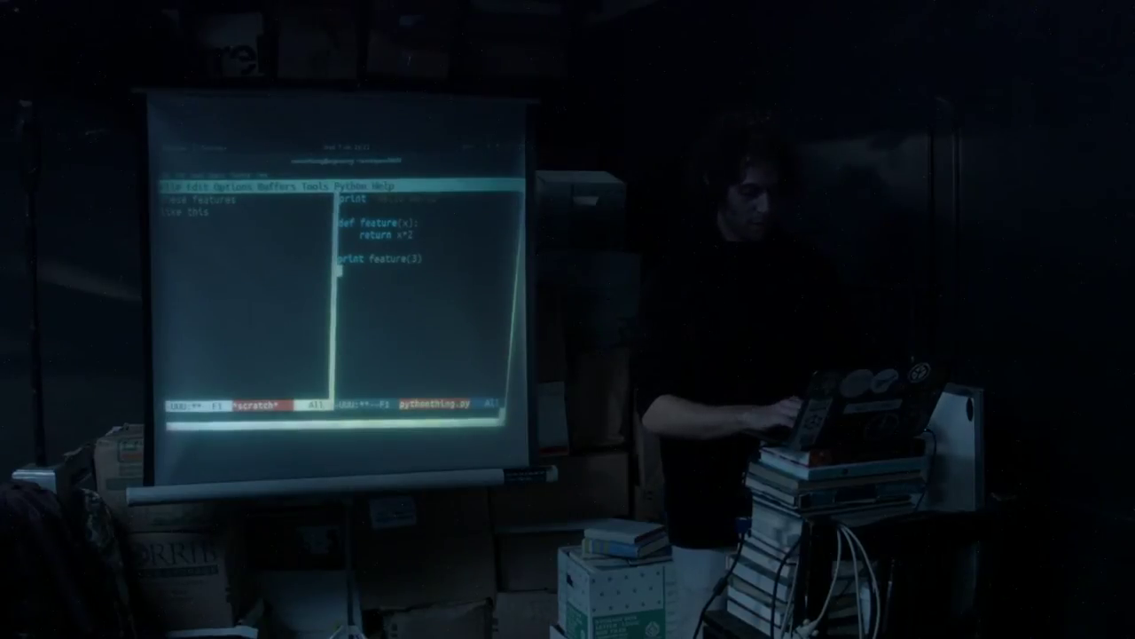
key(alt+shift+1)
key(Return)
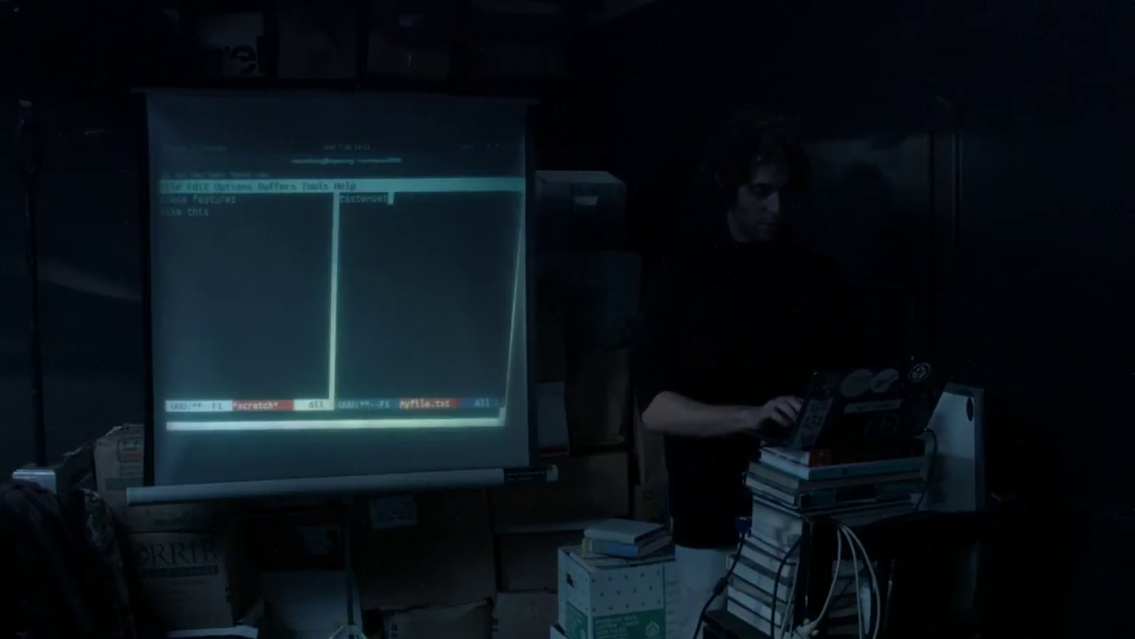
key(ctrl+x)
key(b)
key(Return)
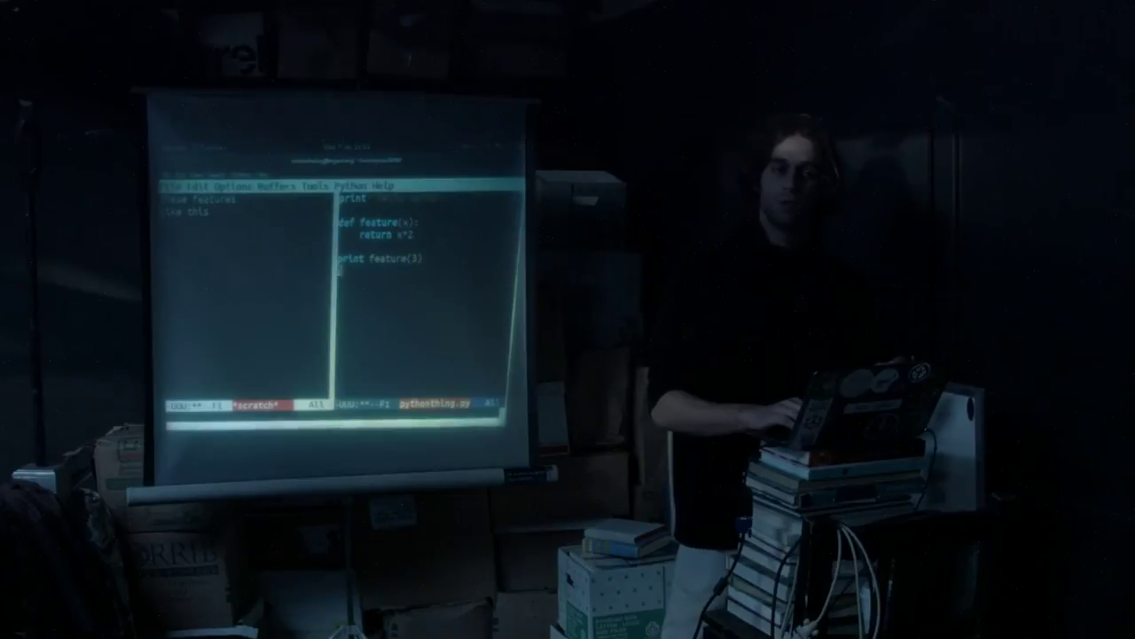
key(Down)
key(Down)
key(Down)
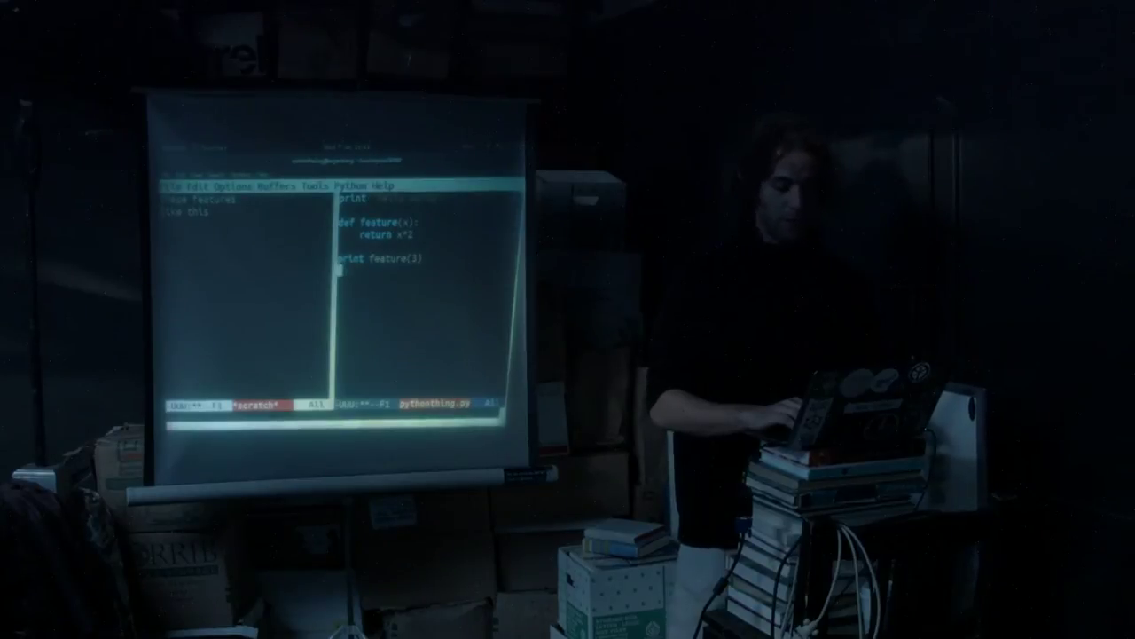
Step: Split the left scratch window in two and move into the lower half
key(ctrl+x)
key(o)
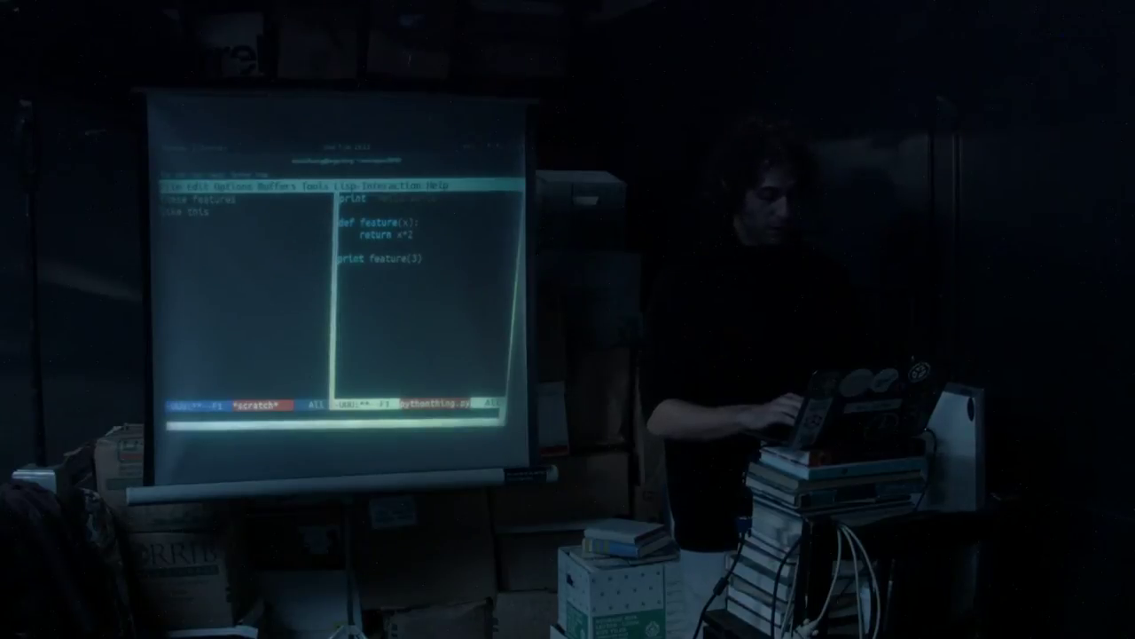
key(ctrl+c)
key(ctrl+c)
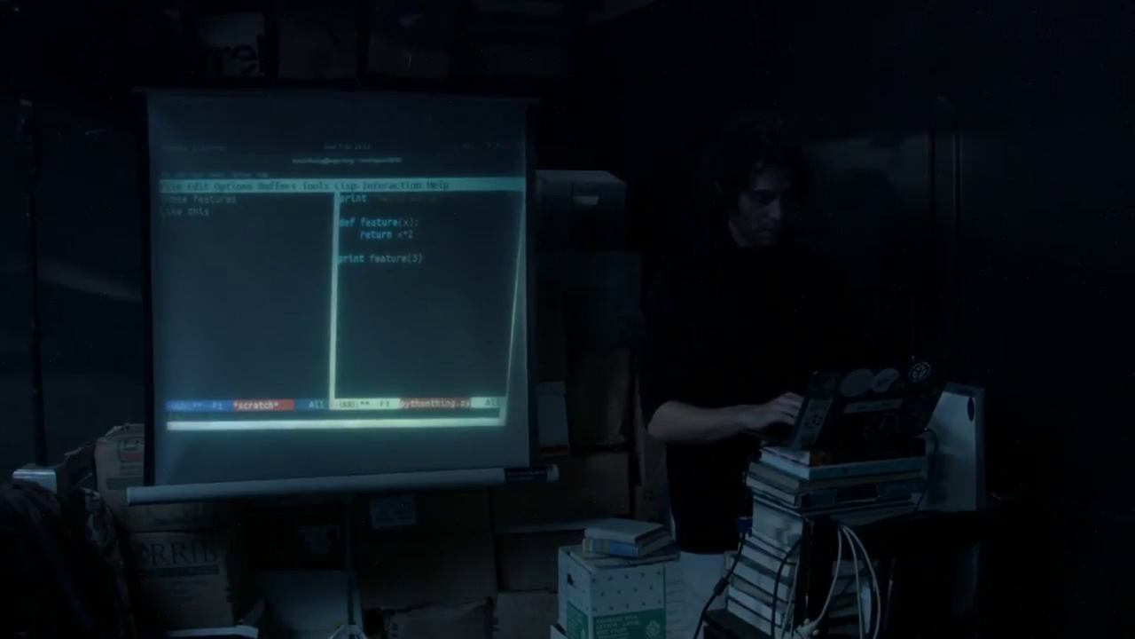
key(ctrl+x)
key(2)
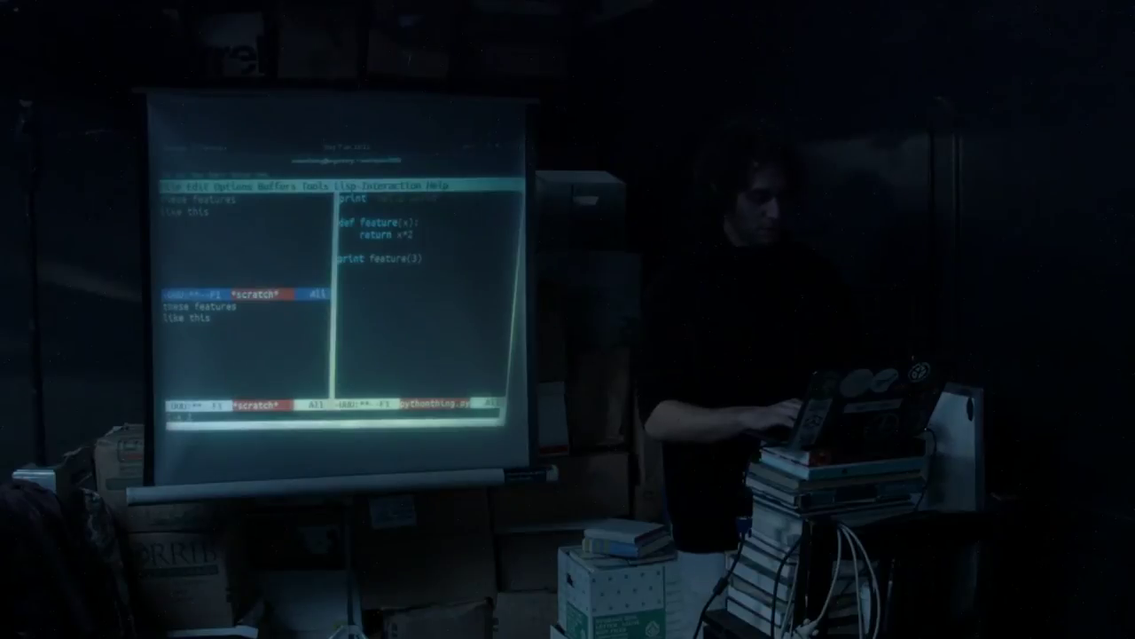
key(ctrl+x)
key(o)
Step: Open a shell in the lower-left window, run pwd, and start the Python interpreter
key(alt+x)
text(shell)
key(Return)
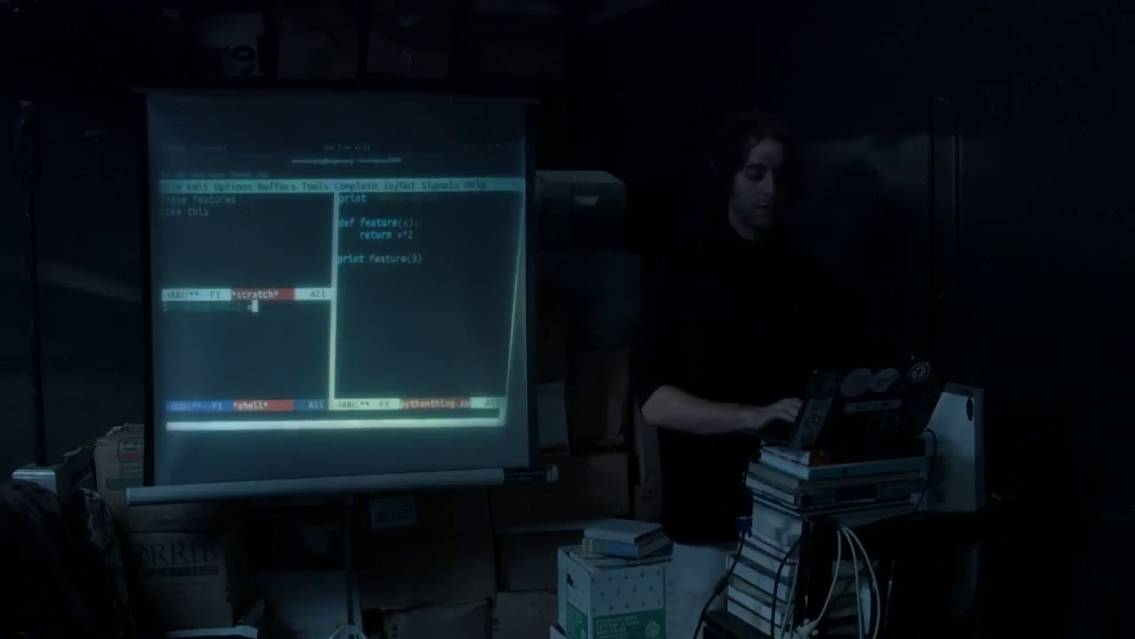
text(d)
key(Return)
text(python)
key(Return)
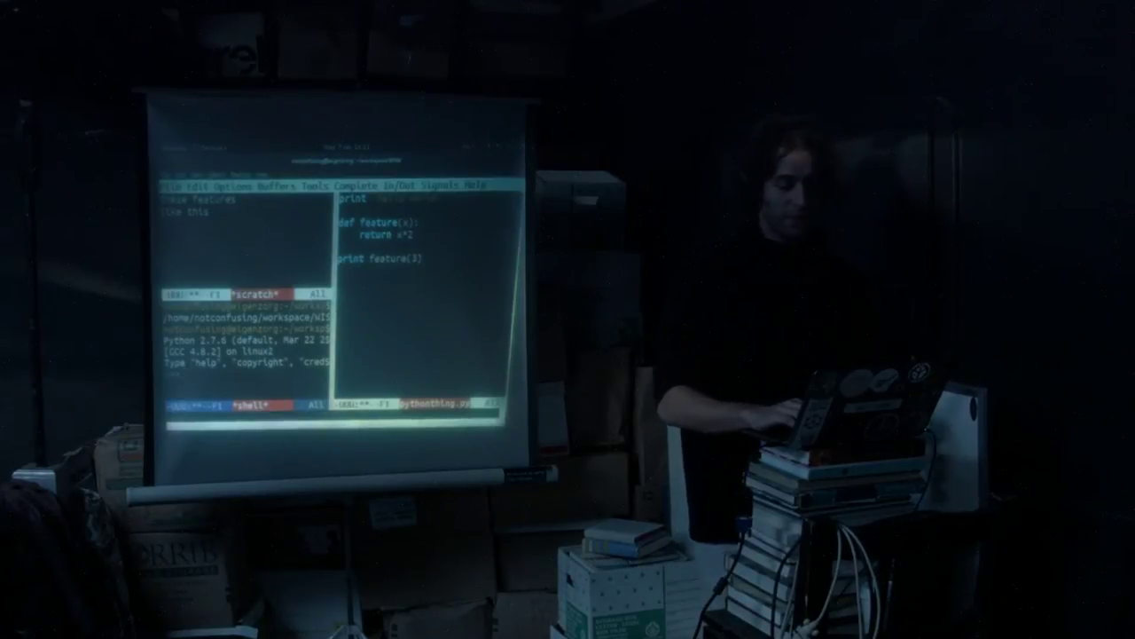
Step: Cycle through the windows and choose a buffer from the open-buffer list
key(ctrl+x)
key(o)
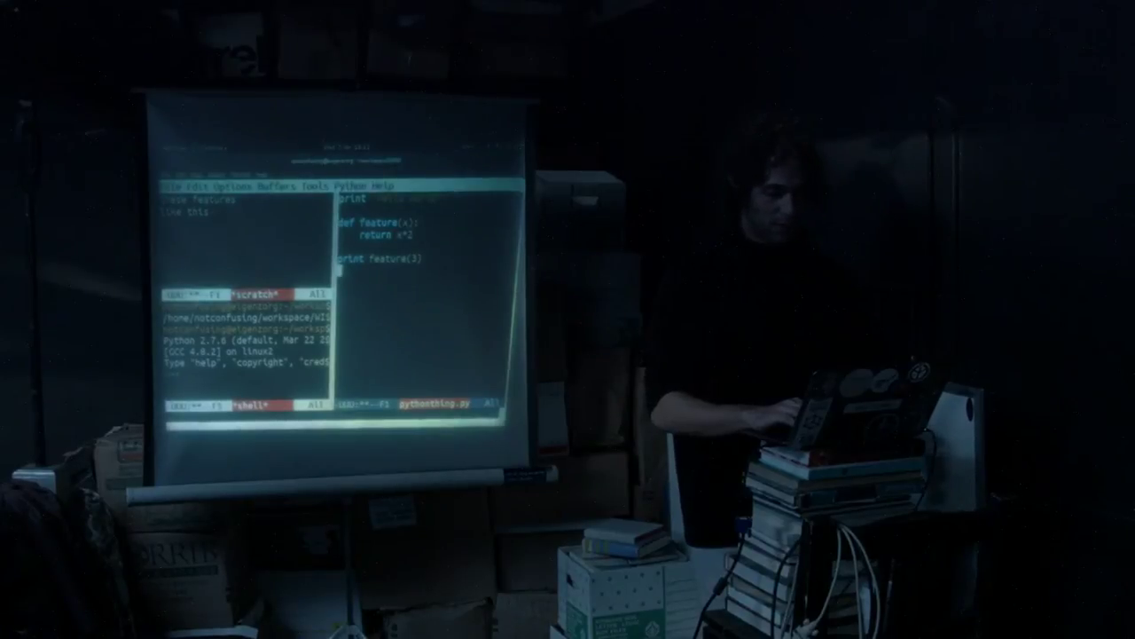
key(ctrl+x)
key(o)
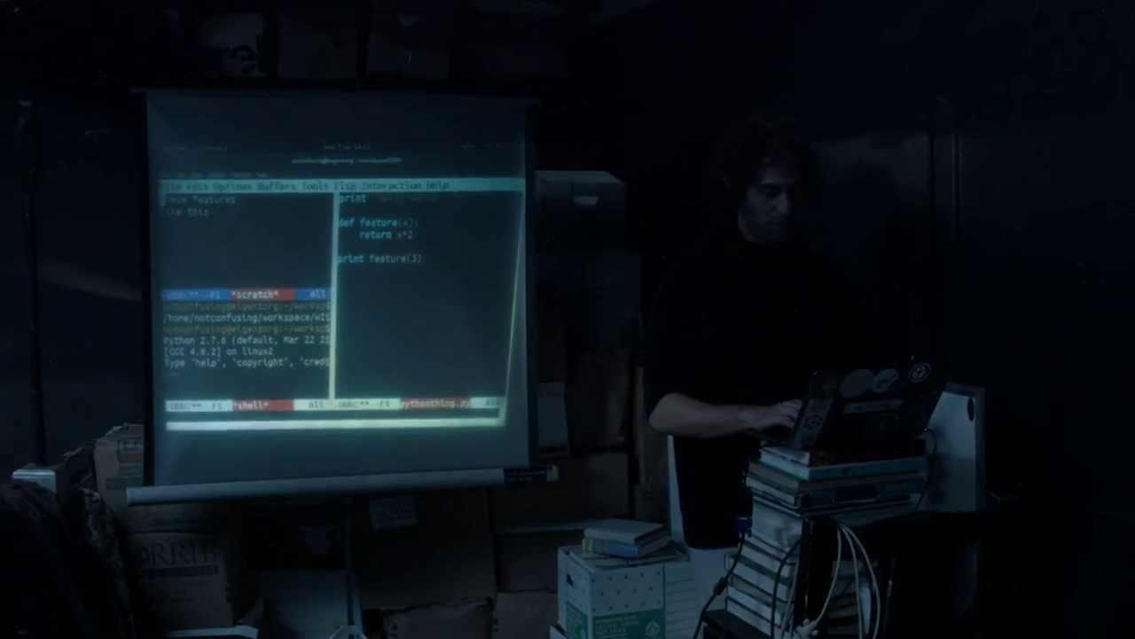
key(ctrl+x)
key(o)
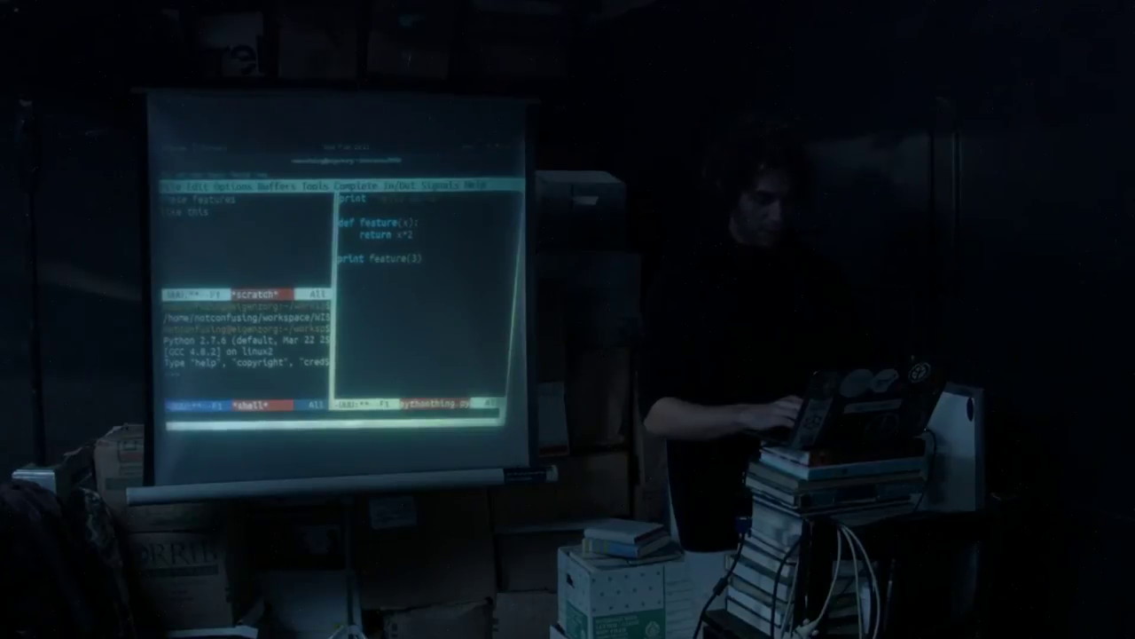
key(Tab)
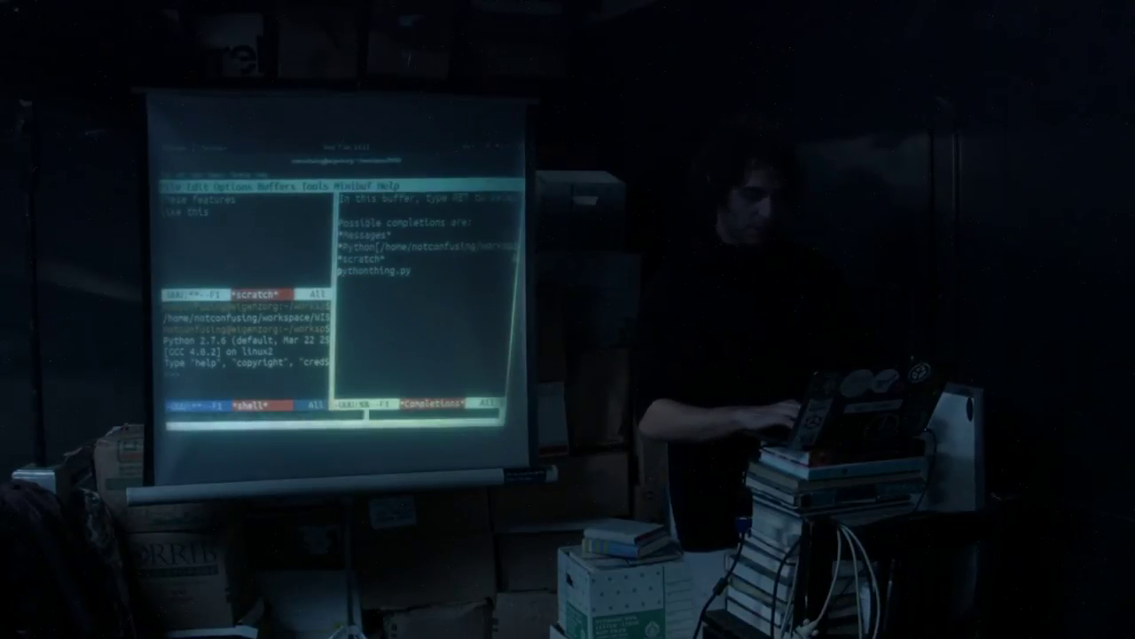
key(Return)
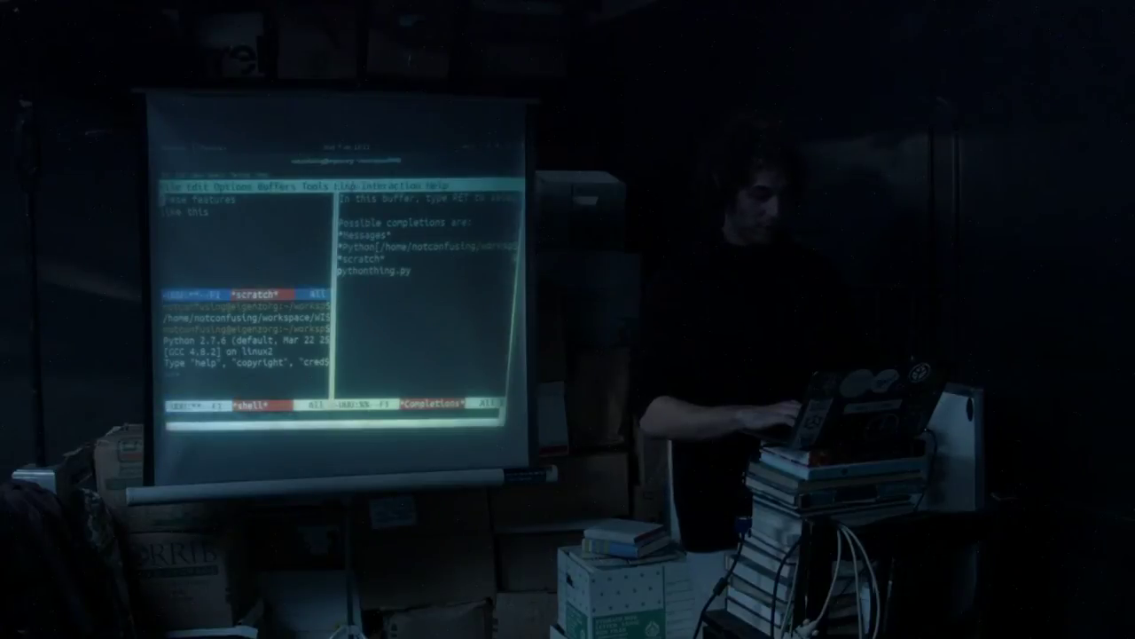
Step: Open pythonthing.py beside its Python shell, which prints hello world and 6, and enter it
key(ctrl+x)
key(o)
key(ctrl+x)
key(o)
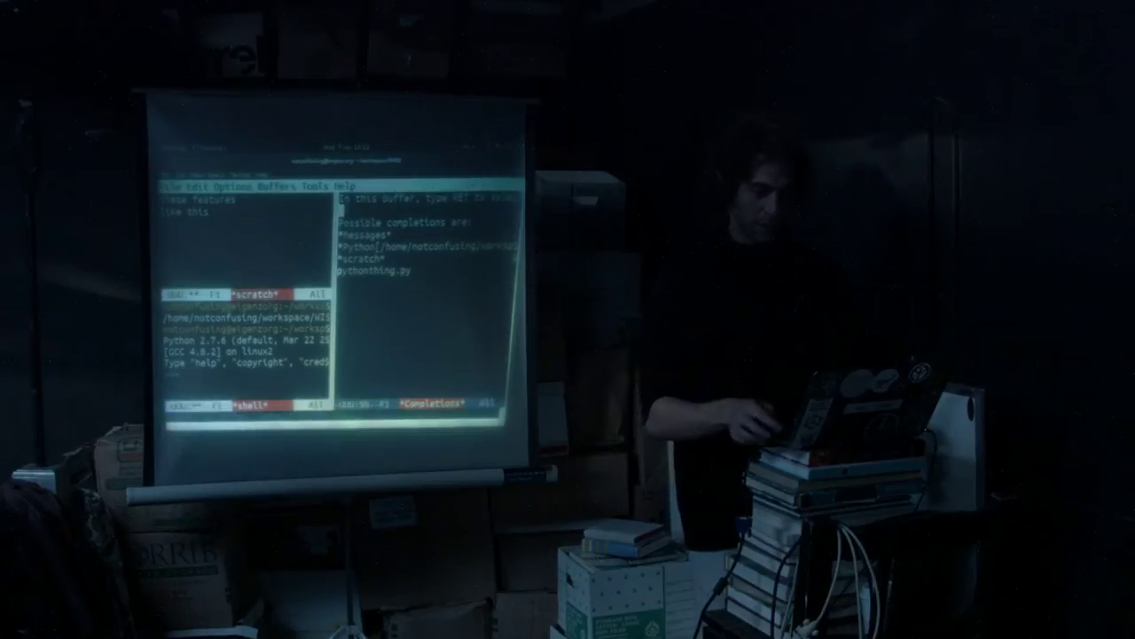
key(Return)
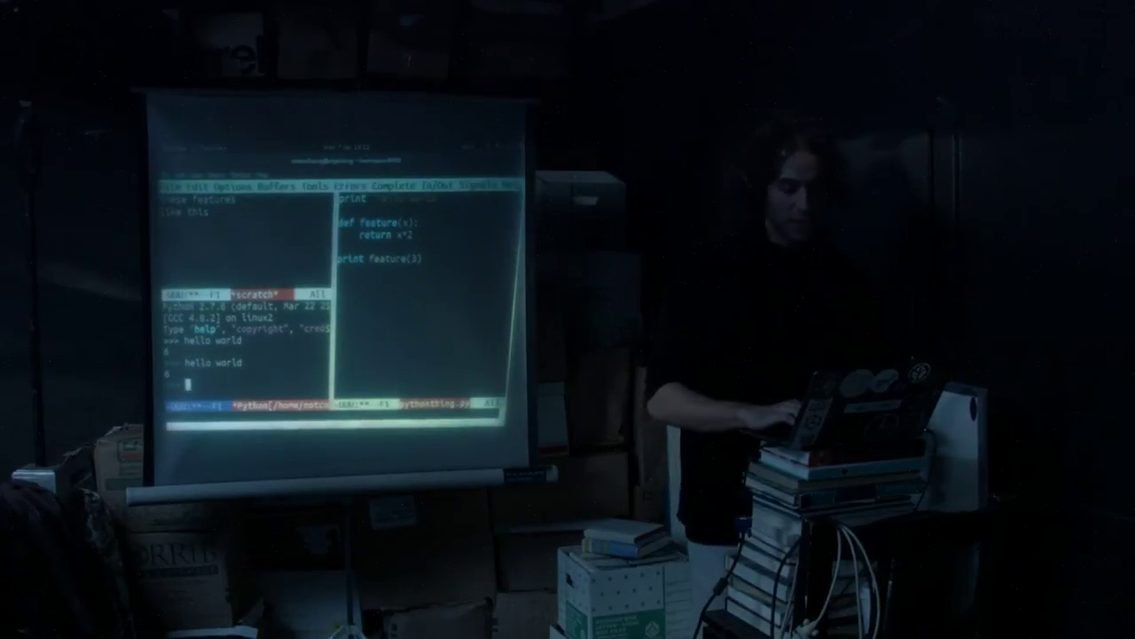
key(ctrl+x)
key(o)
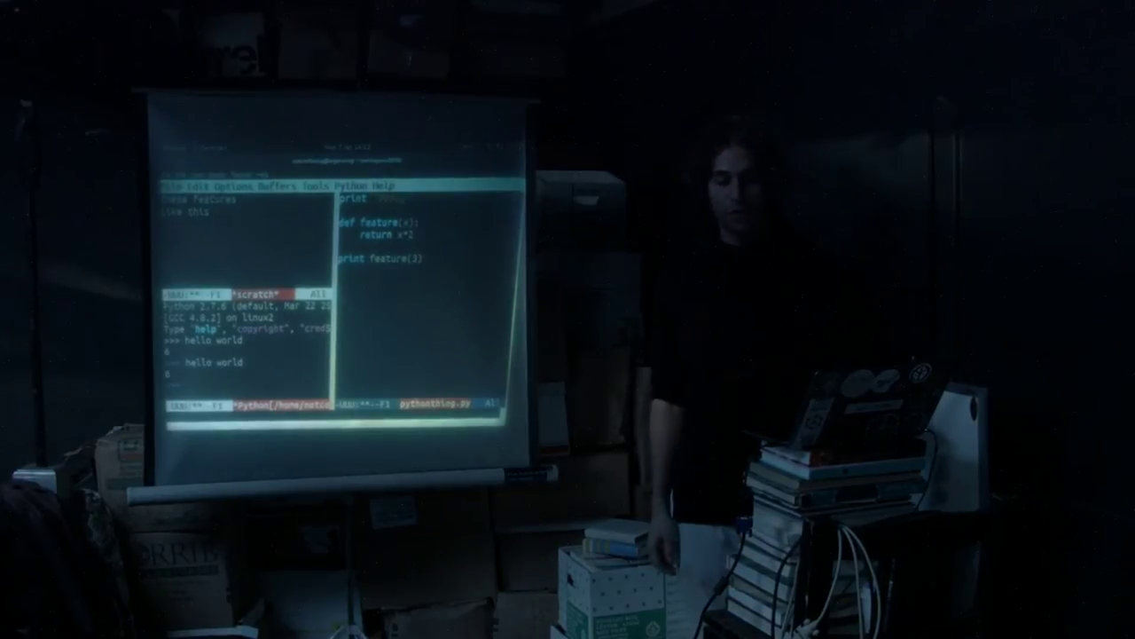
Step: Change the print line to debug, rerun pythonthing.py, and return to the scratch window
key(ctrl+c)
key(ctrl+c)
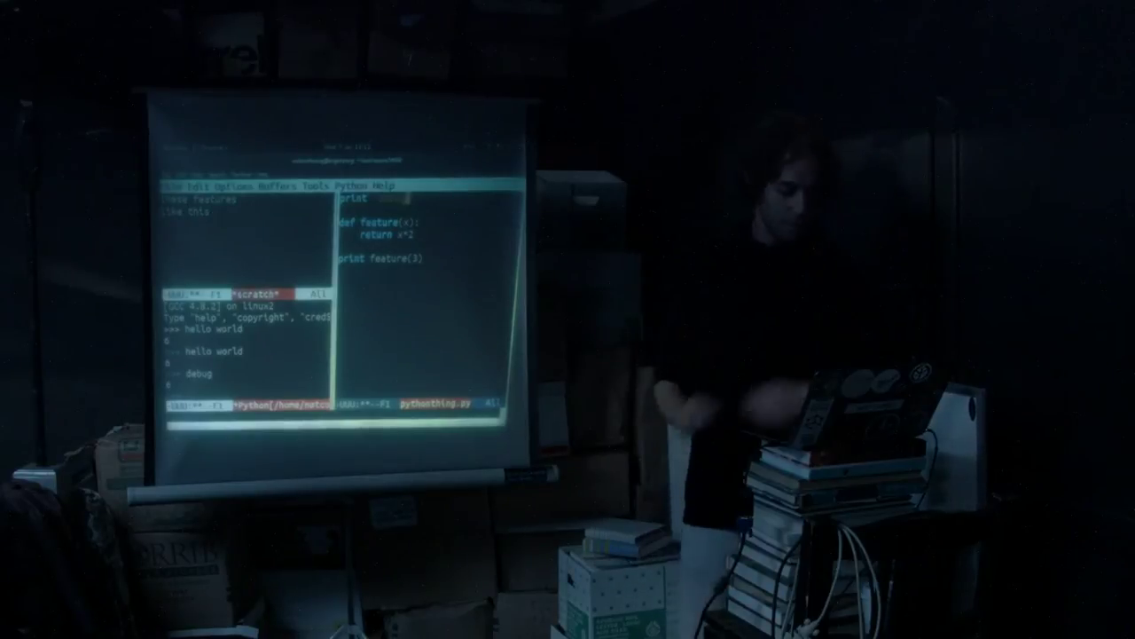
key(BackSpace)
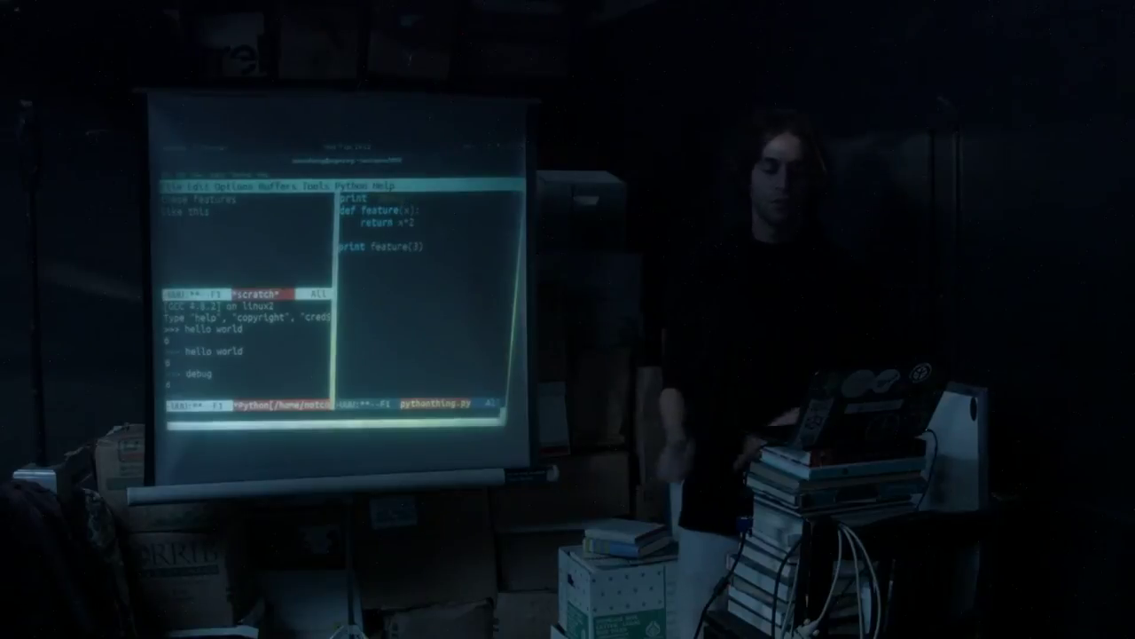
key(Return)
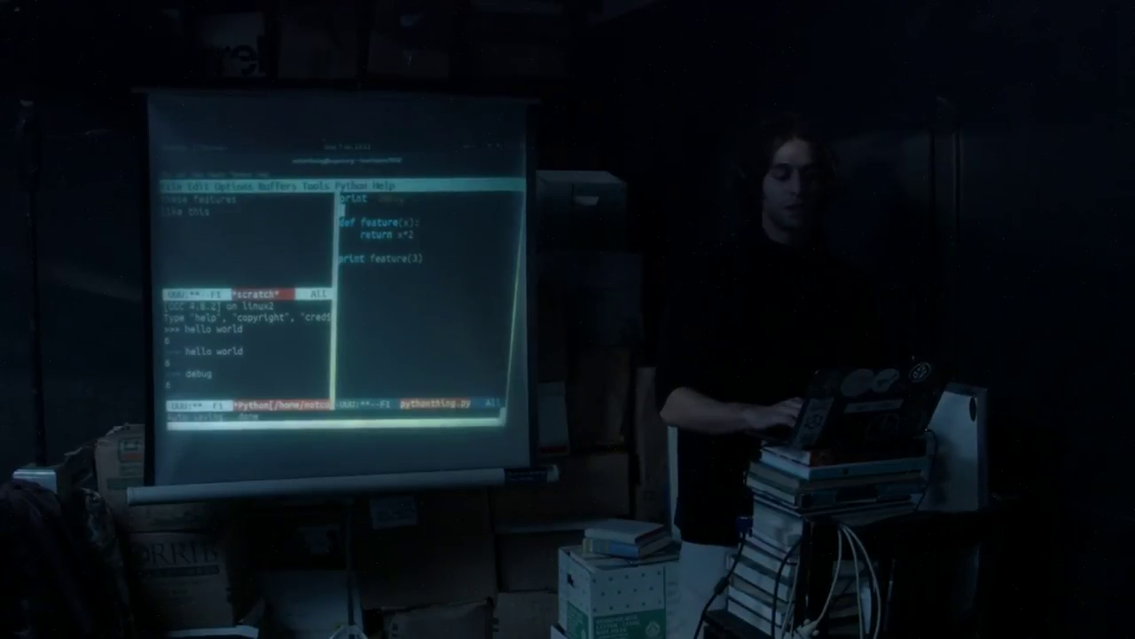
key(ctrl+x)
key(o)
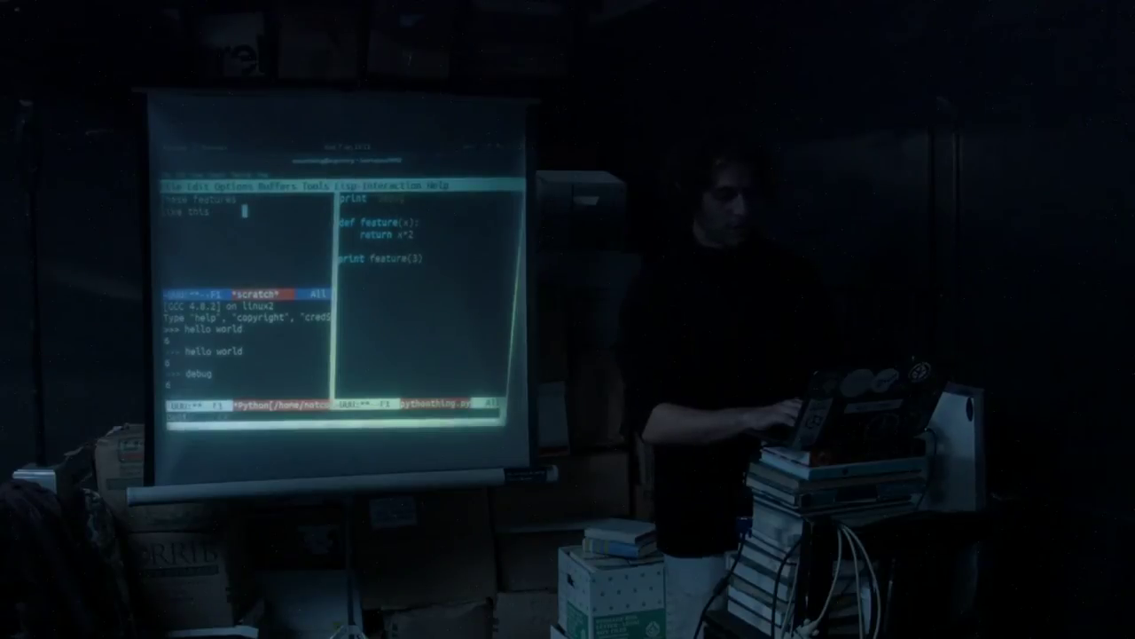
Step: In scratch, run replace-string to change feature to wonky
key(ctrl+x)
key(o)
key(ctrl+x)
key(o)
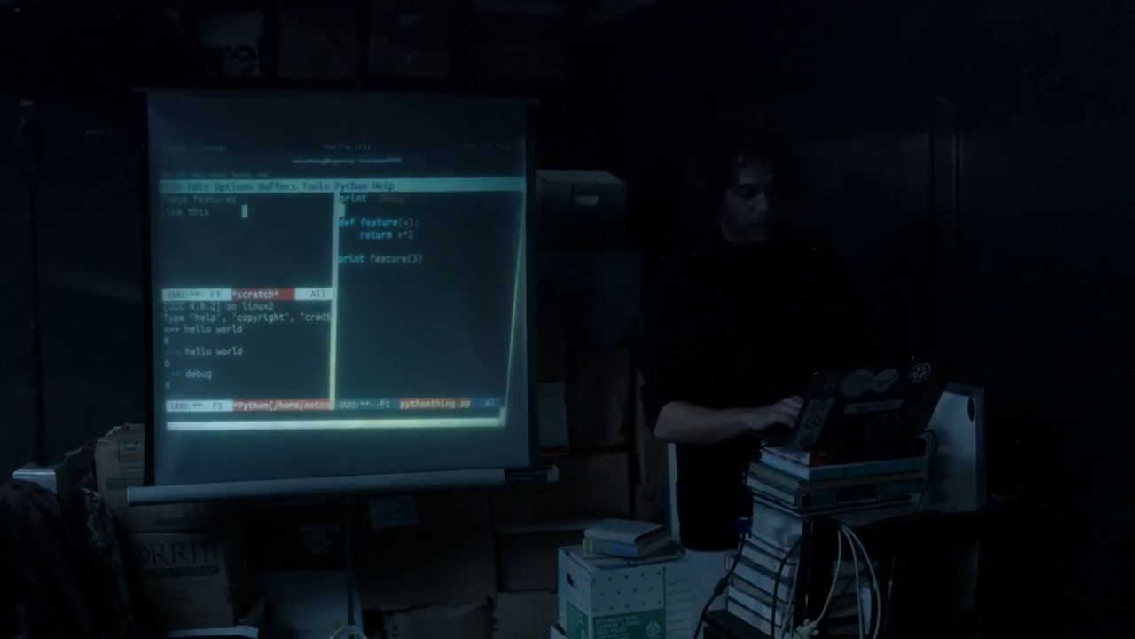
key(ctrl+x)
key(o)
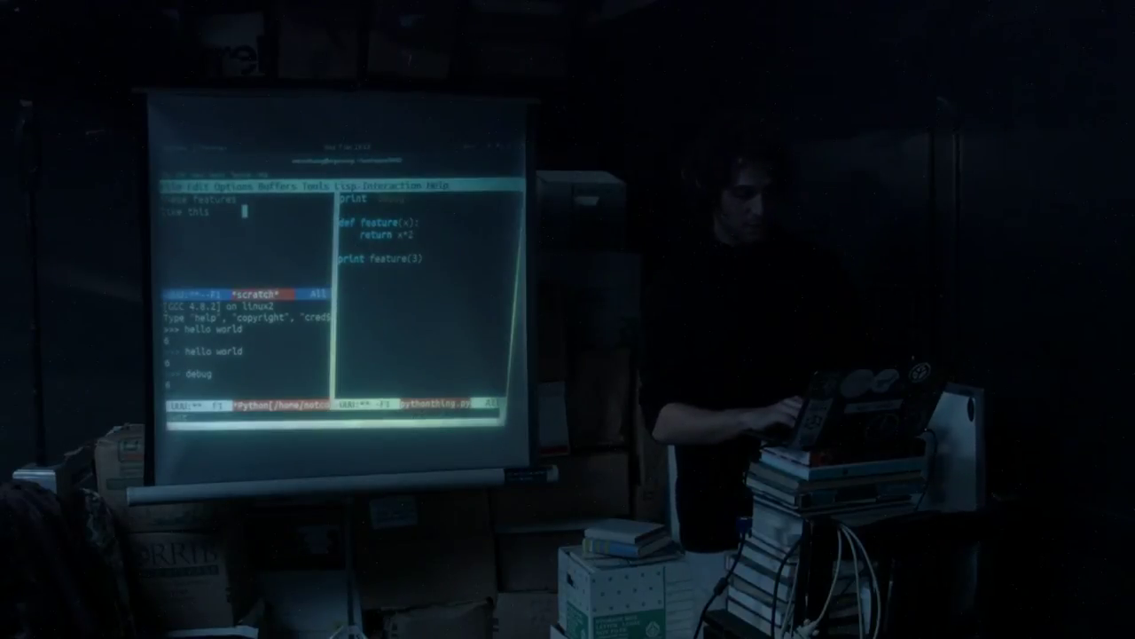
key(Tab)
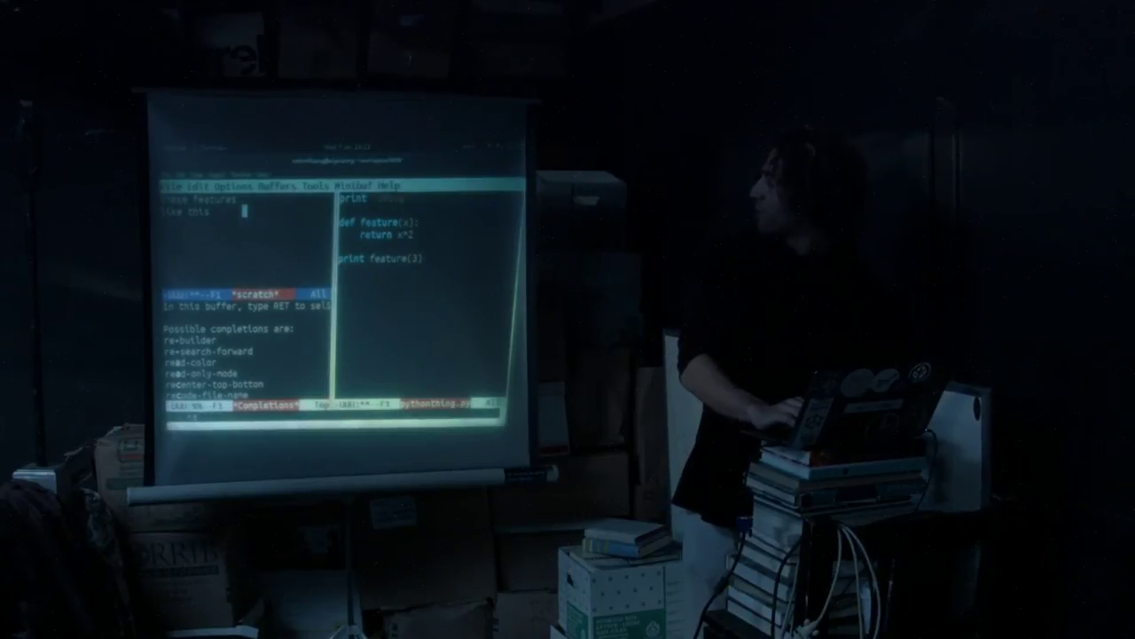
key(Return)
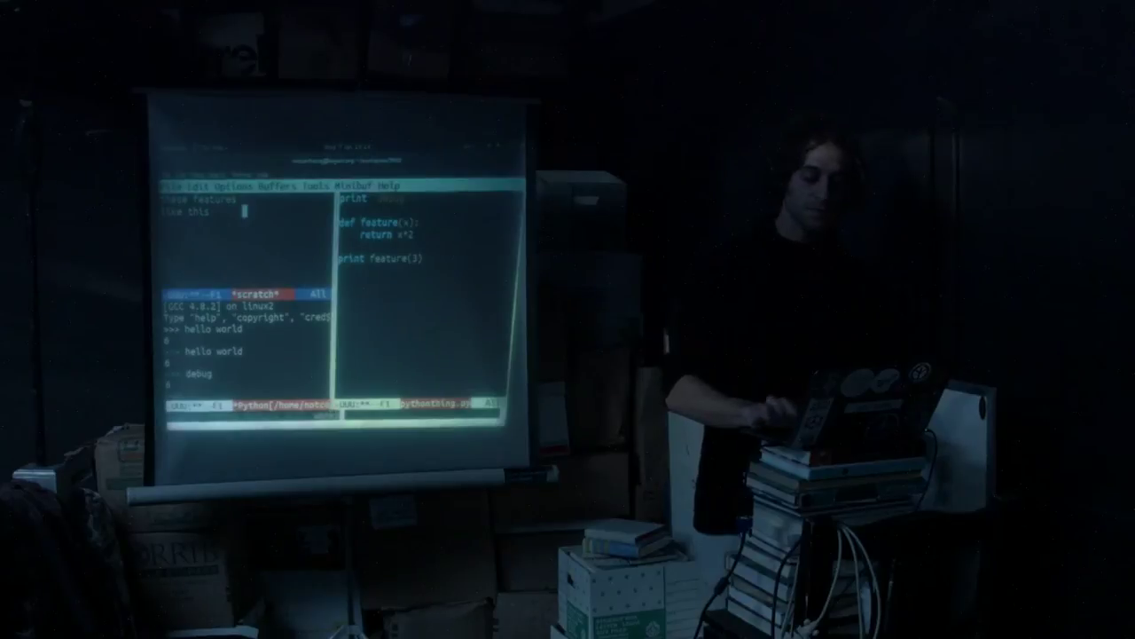
key(Return)
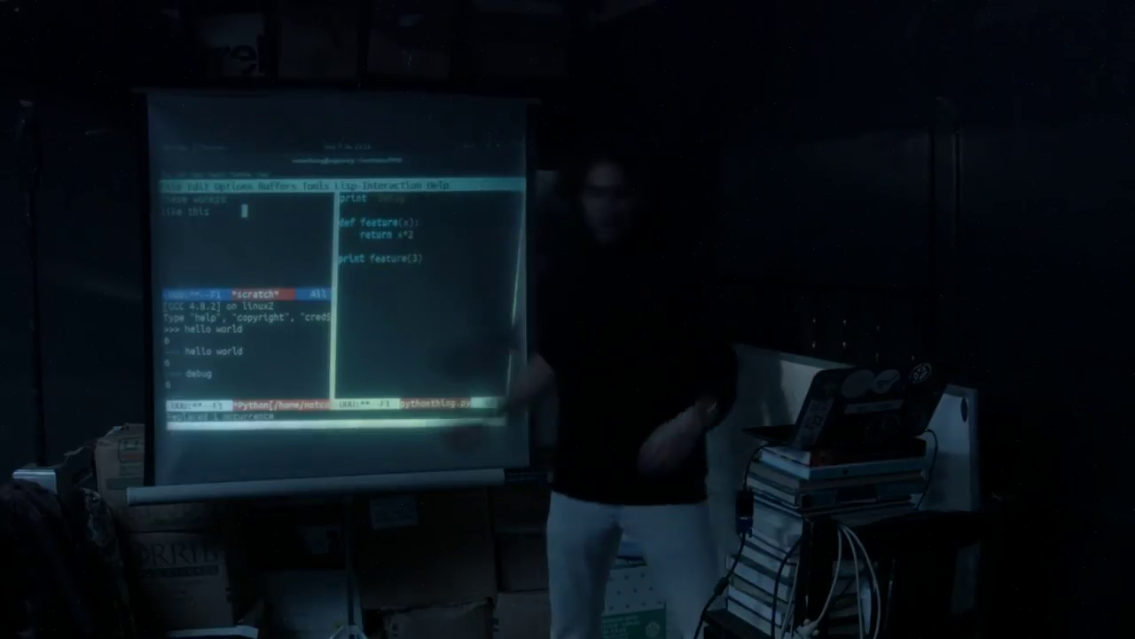
Step: Move into pythonthing.py and start another replace-string, entering the word to replace
key(ctrl+x)
key(o)
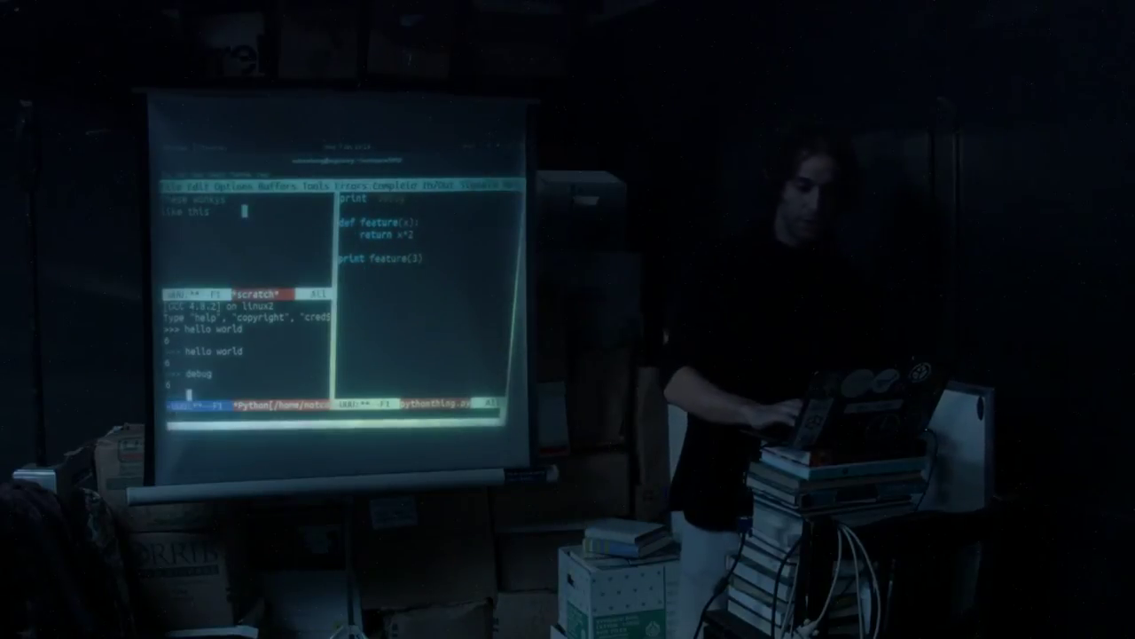
key(ctrl+x)
key(o)
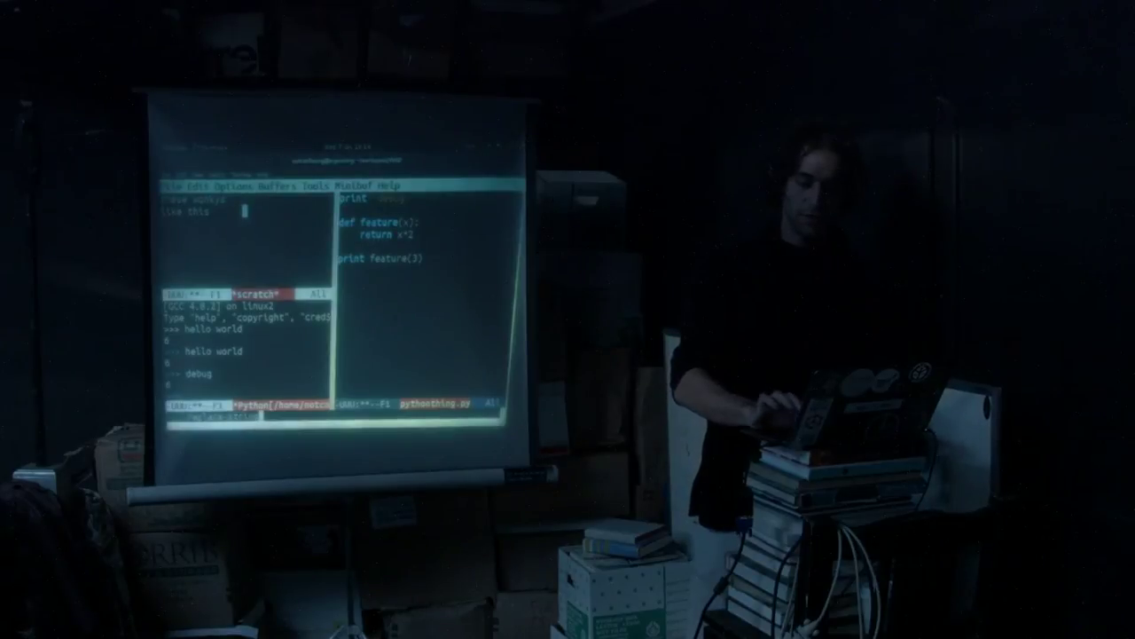
key(Return)
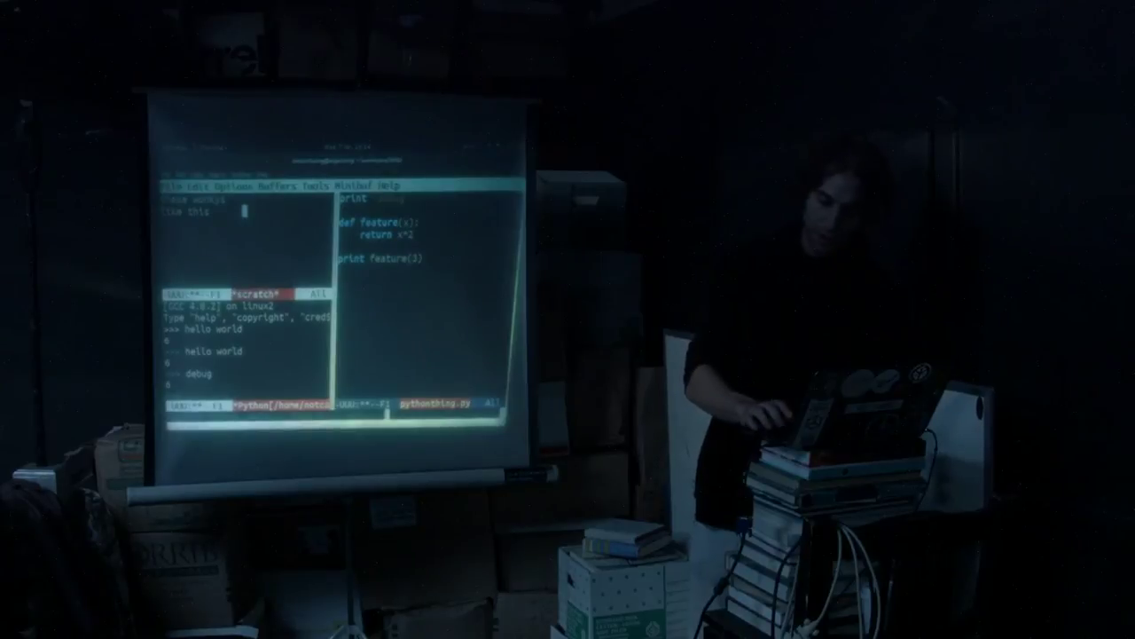
Step: Replace 'feature' with 'wonky' throughout pythonthing.py, then move over to the scratch notes window
key(Return)
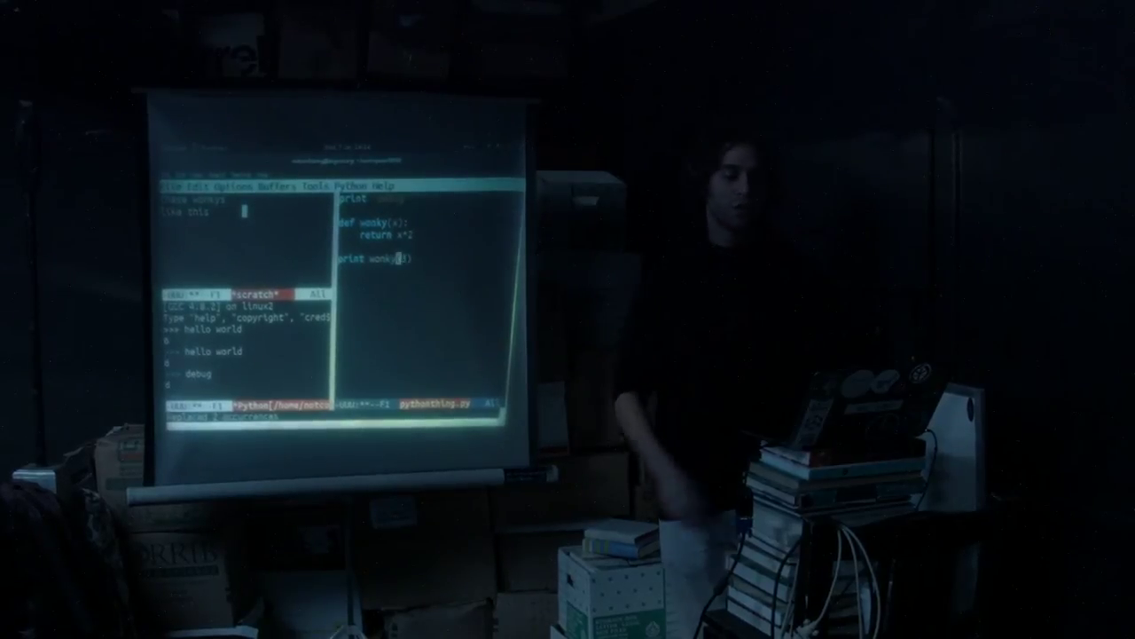
key(ctrl+x)
key(o)
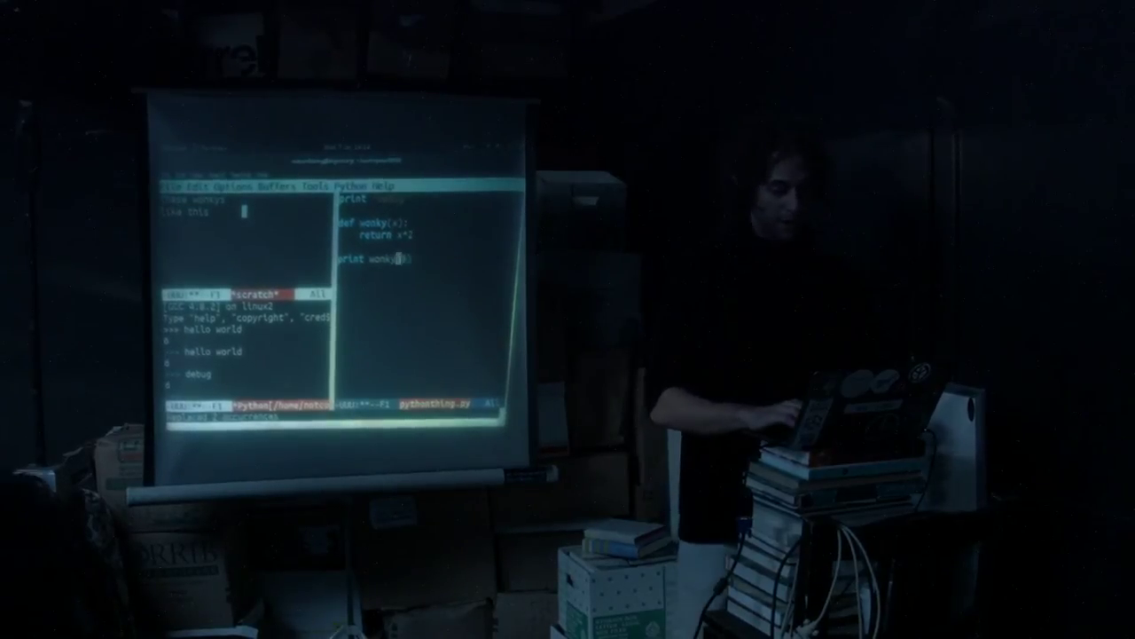
key(ctrl+x)
key(o)
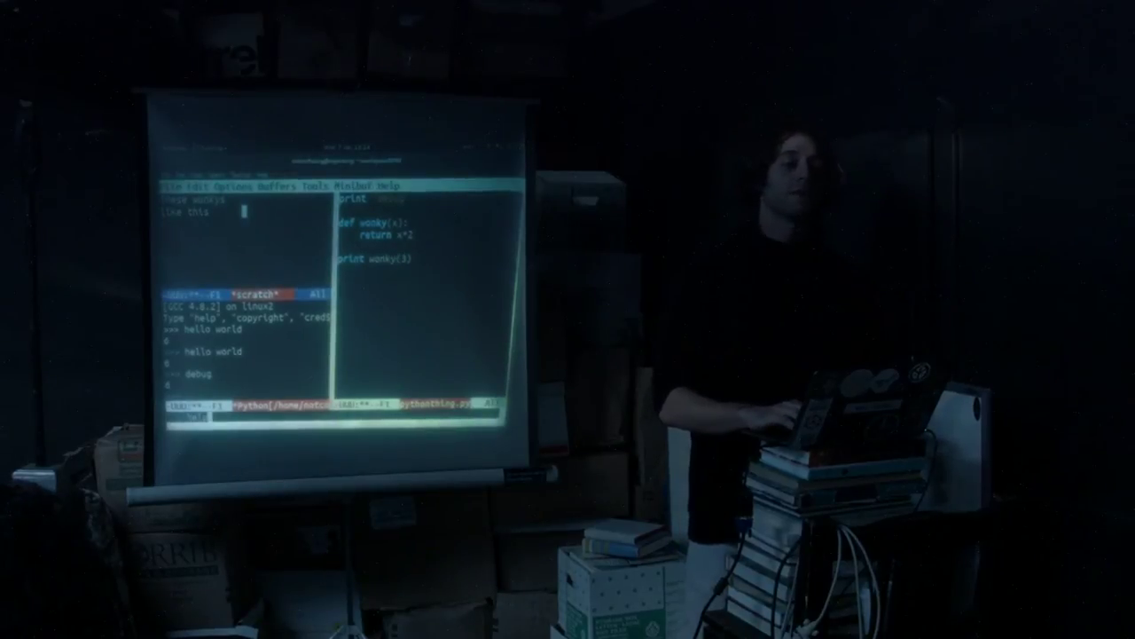
Step: Open and dismiss the C-h ? help overview three times
key(ctrl+h)
key(?)
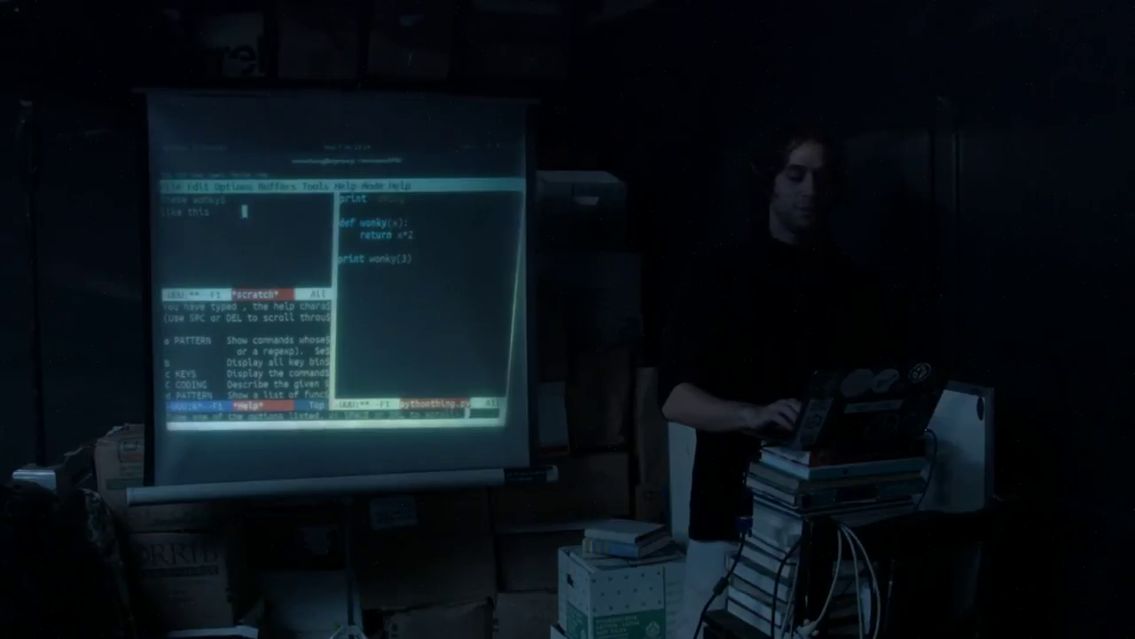
key(ctrl+g)
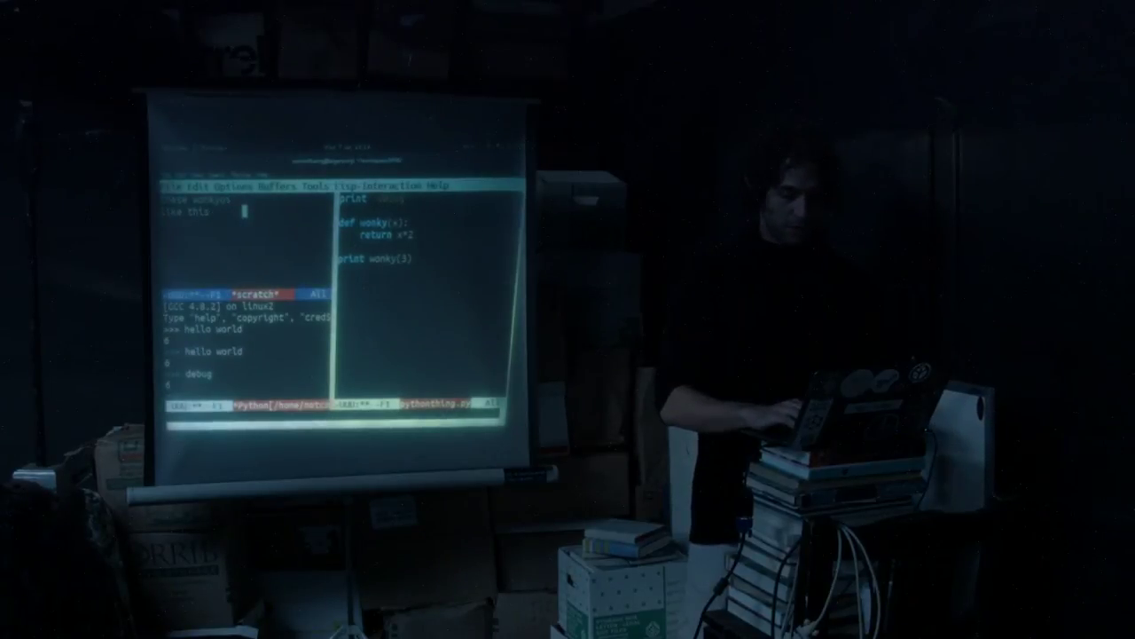
key(ctrl+h)
key(?)
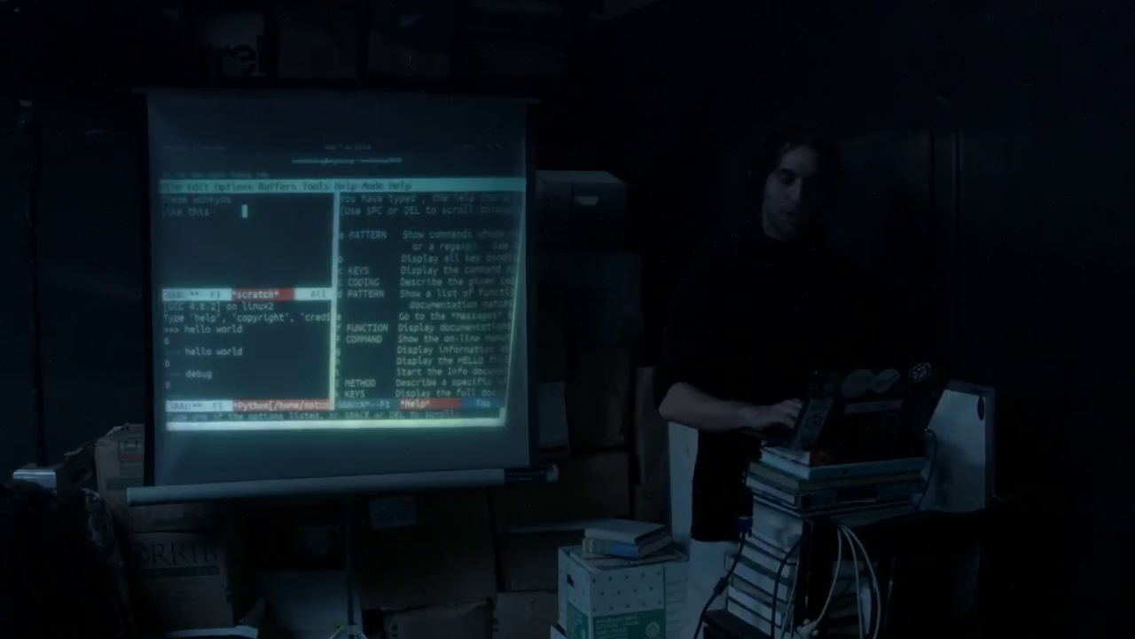
key(ctrl+g)
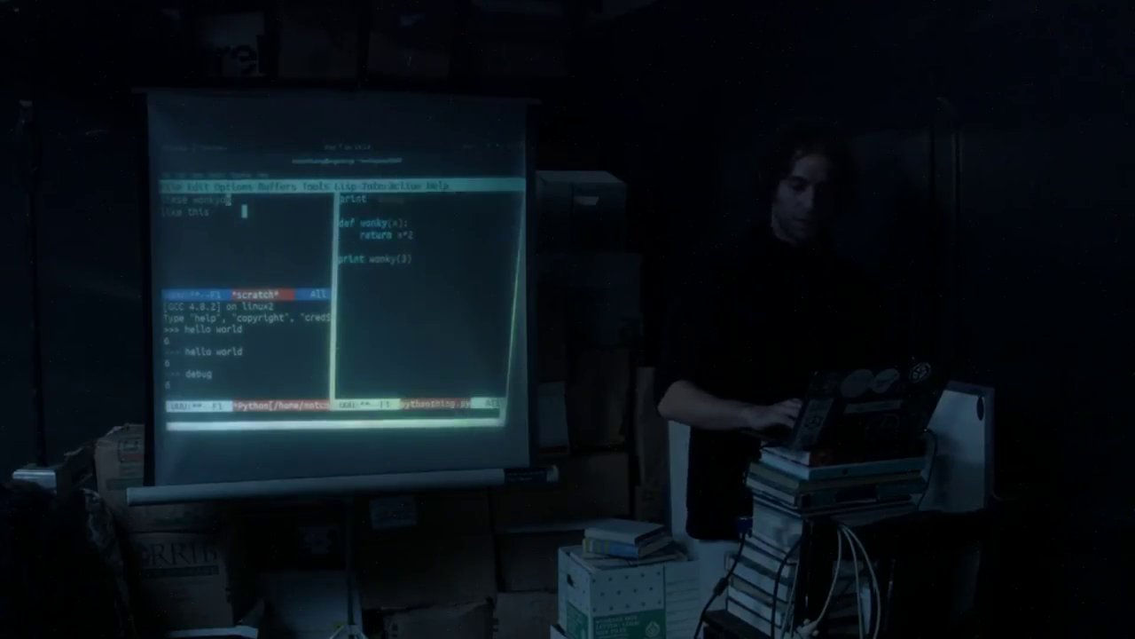
key(alt+x)
key(ctrl+h)
key(?)
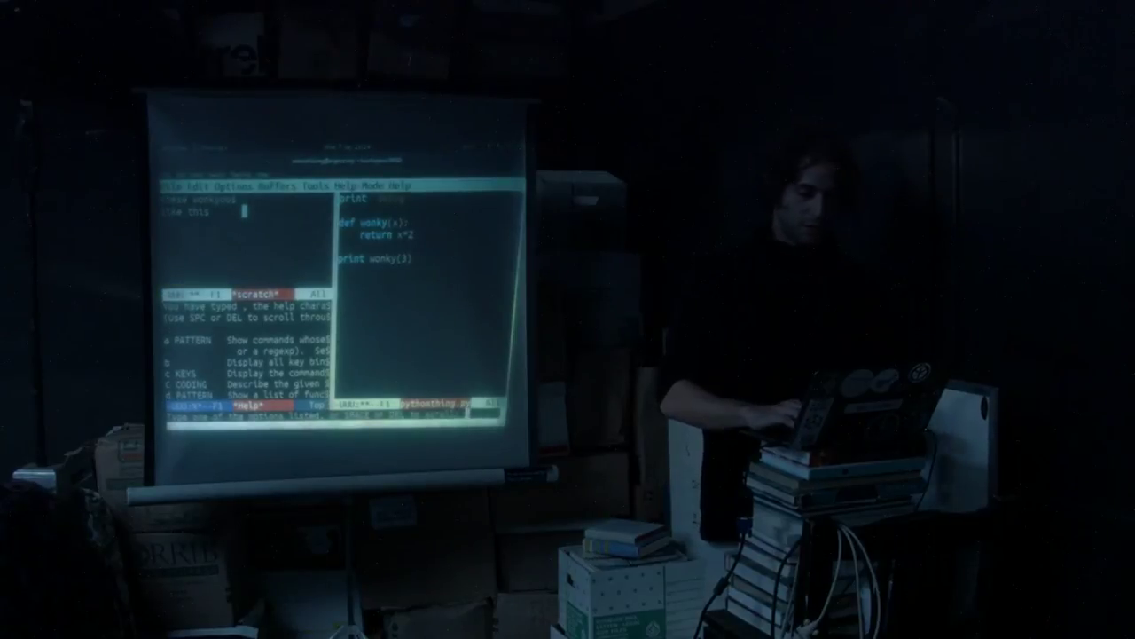
key(ctrl+g)
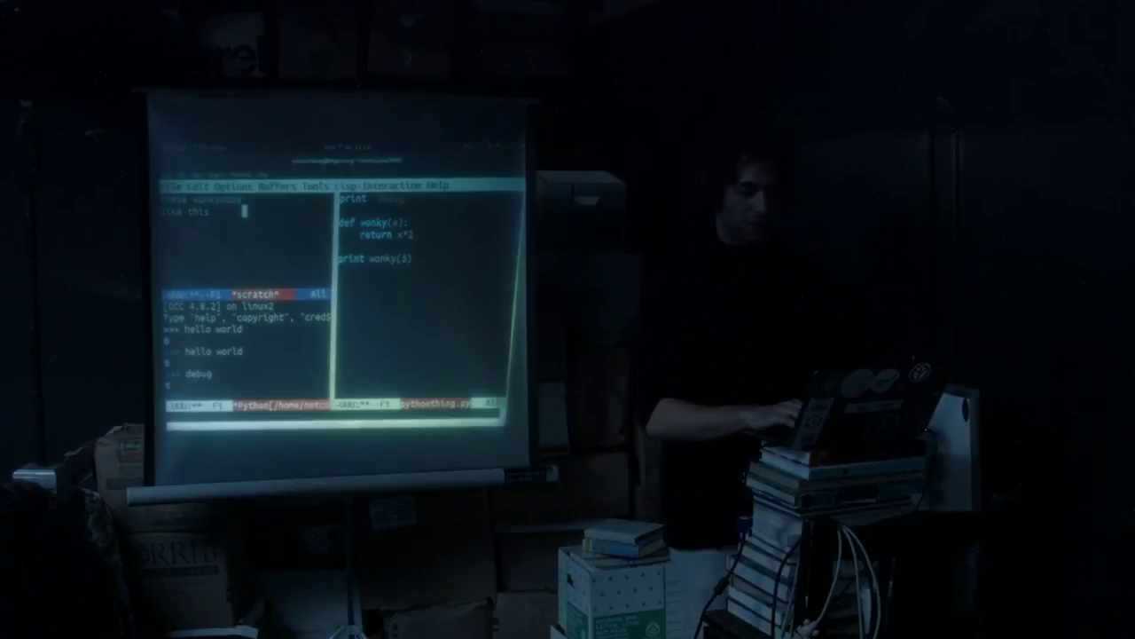
Step: Cycle through the Python shell window back to pythonthing.py
key(ctrl+x)
key(o)
key(ctrl+x)
key(o)
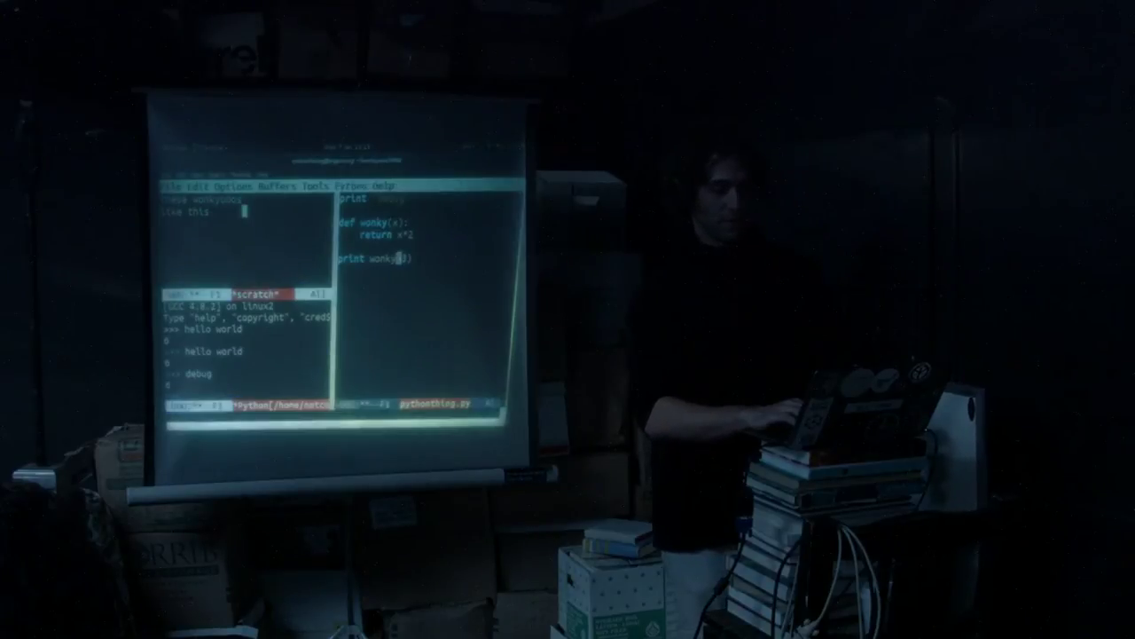
Step: Dismiss help, make one window fill the frame, and end the Python session with exit()
key(ctrl+h)
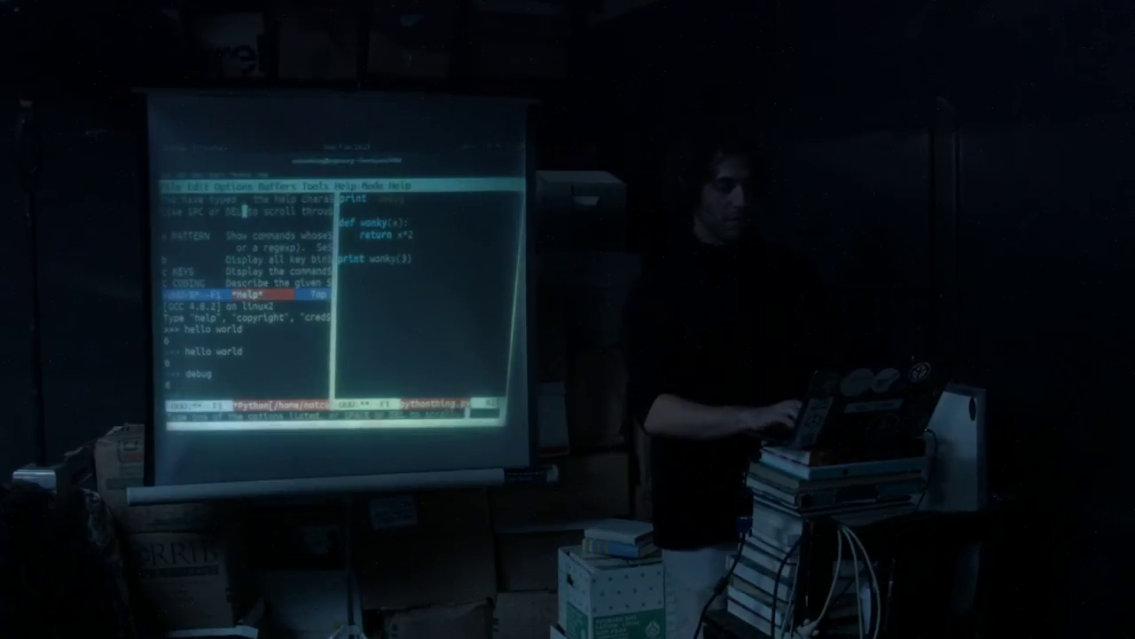
key(ctrl+g)
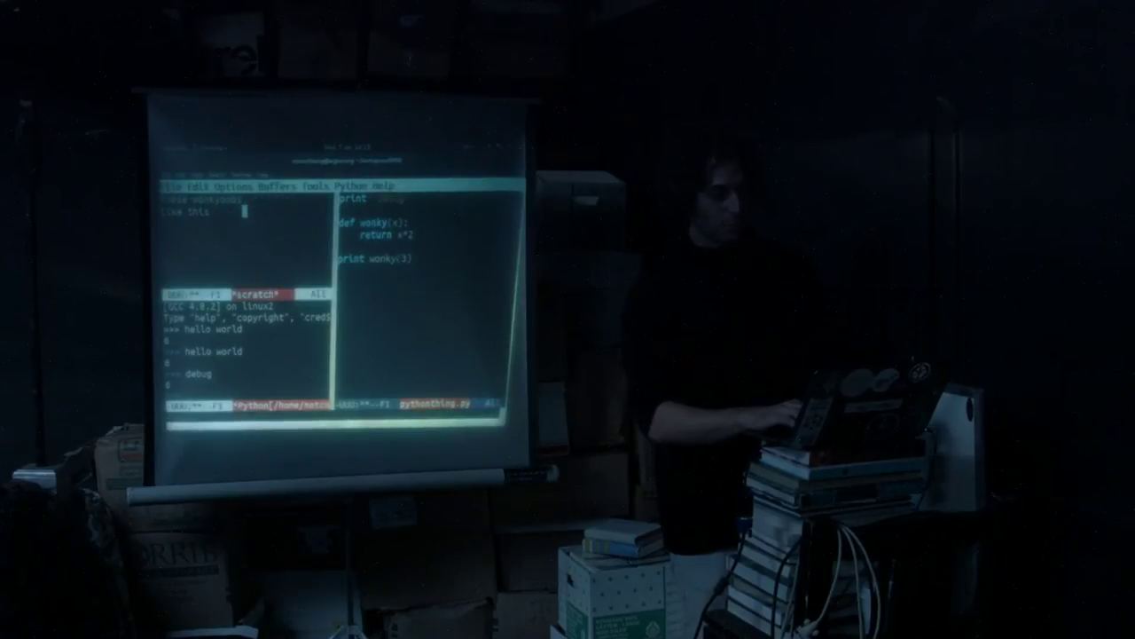
key(ctrl+x)
key(1)
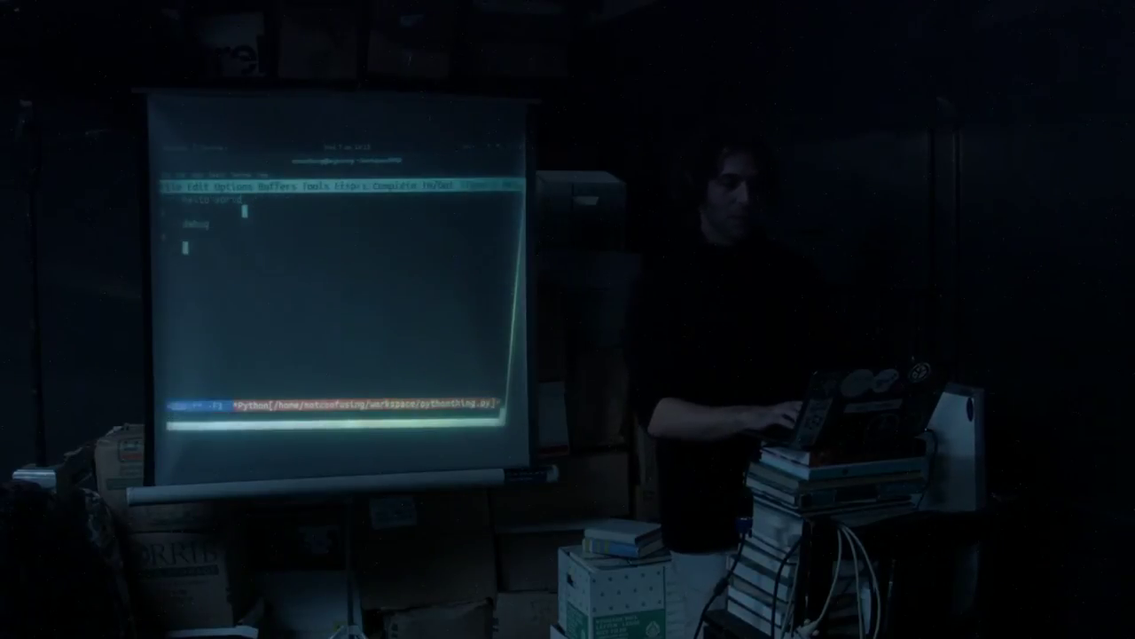
text(exit()
key(Return)
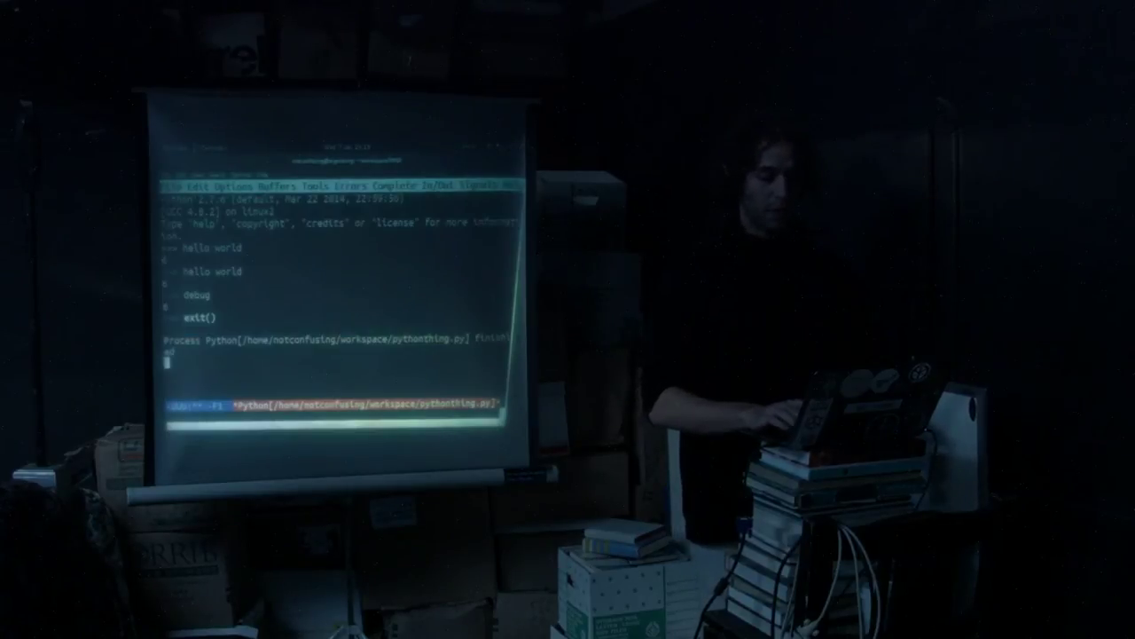
Step: Shrink then restore the text size, and switch to the *scratch* buffer
key(ctrl+minus)
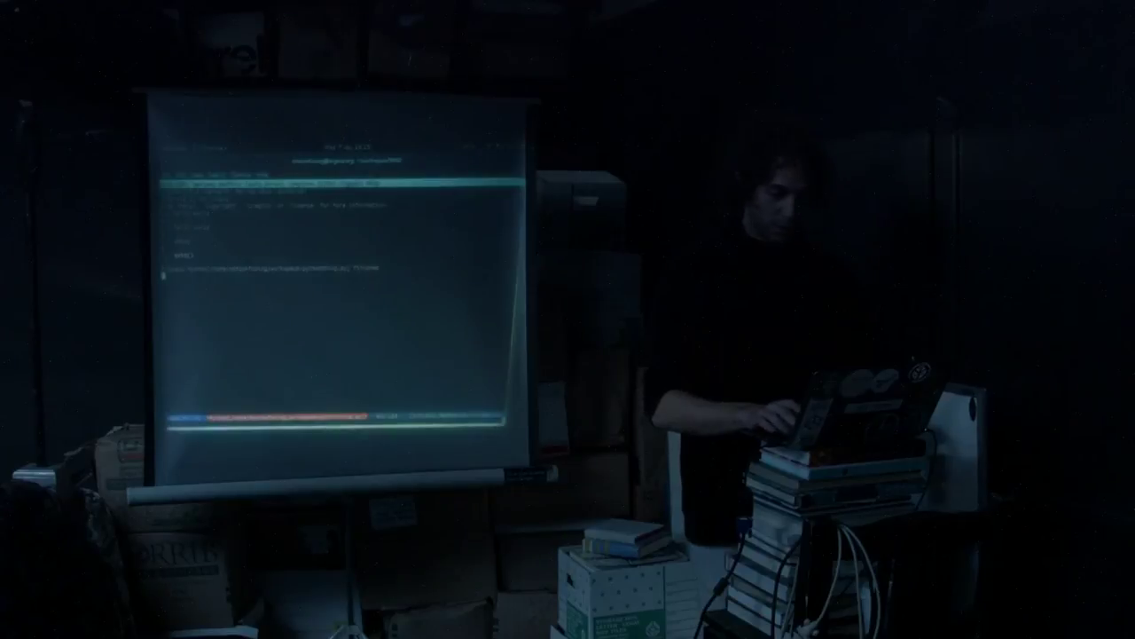
key(ctrl+plus)
key(ctrl+x)
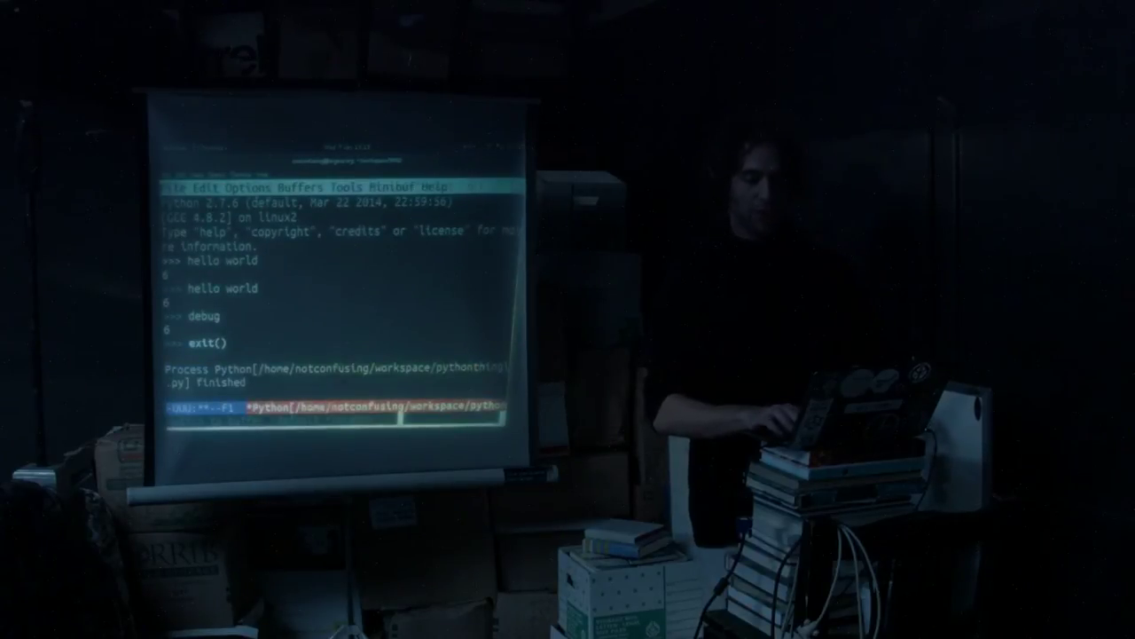
key(ctrl+x)
key(b)
key(Return)
Step: Switch to pythonthing.py by choosing it from the *Completions* buffer list
key(ctrl+x)
key(b)
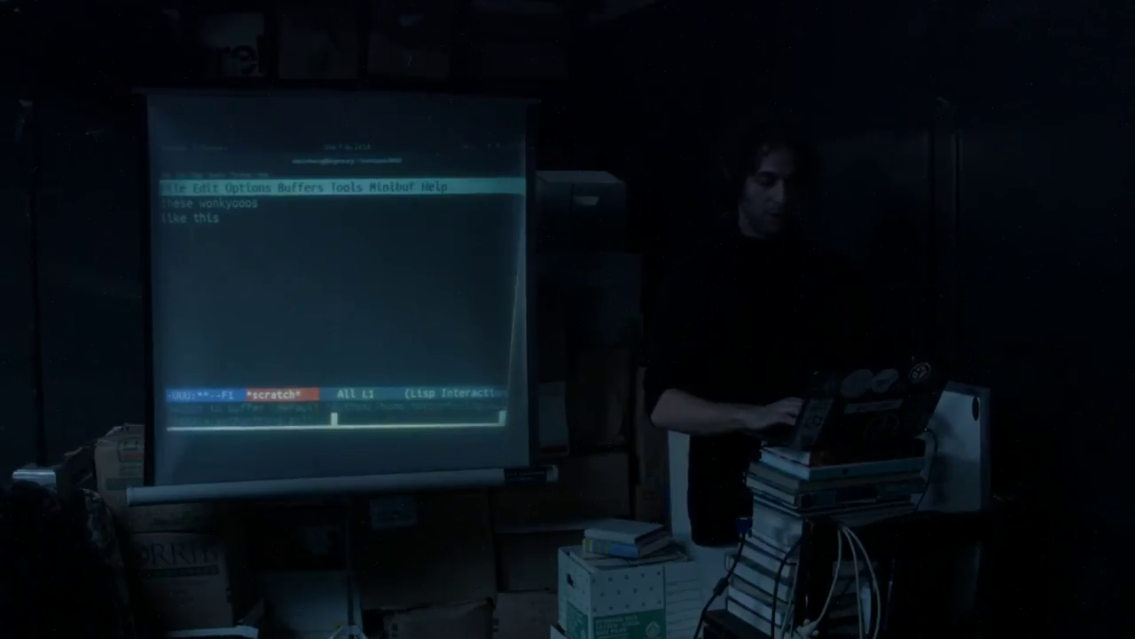
key(Tab)
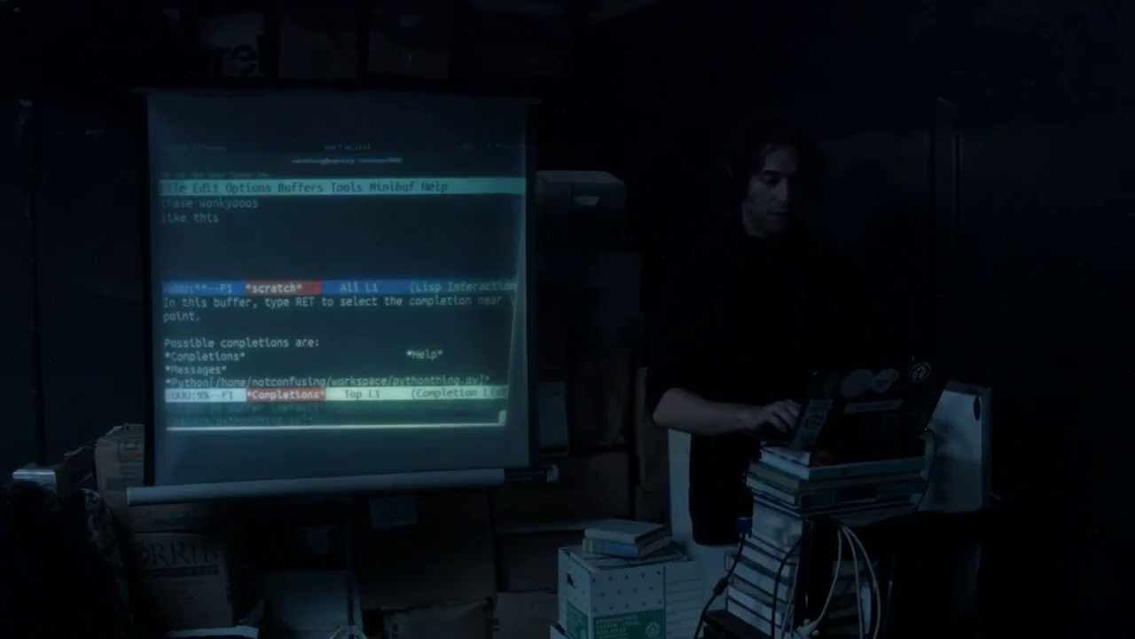
key(ctrl+g)
key(ctrl+x)
key(o)
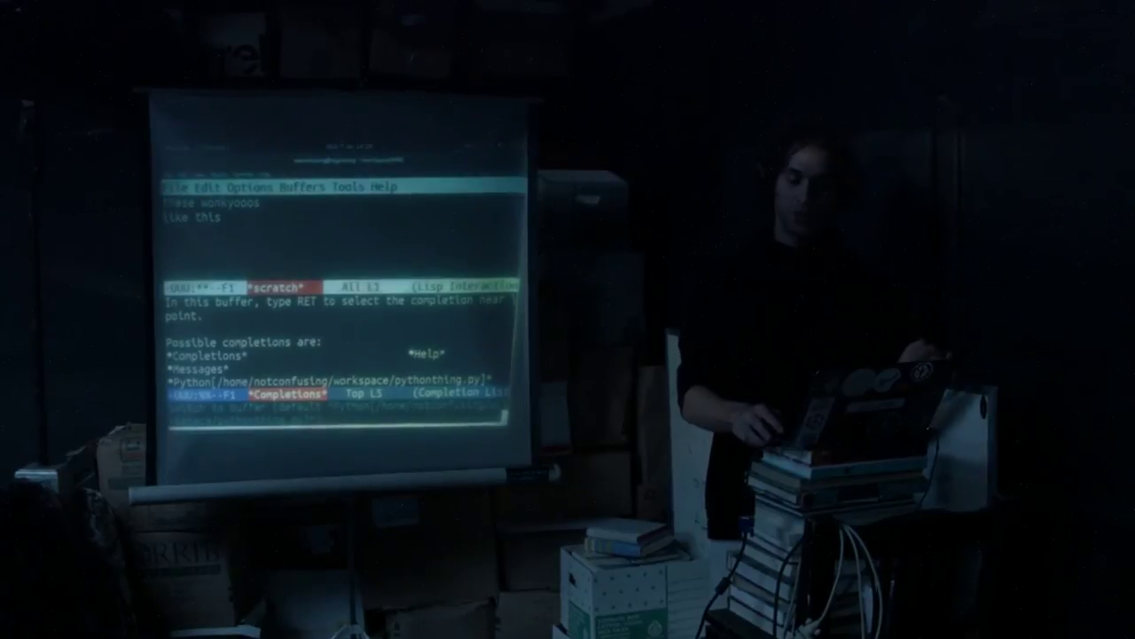
key(Down)
key(Down)
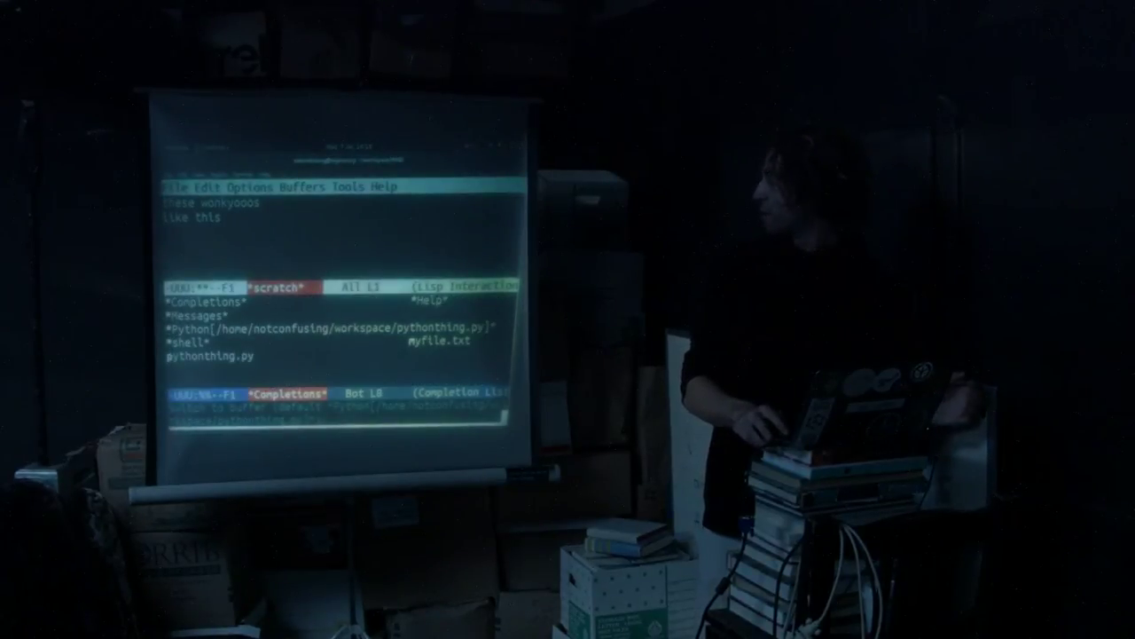
key(Return)
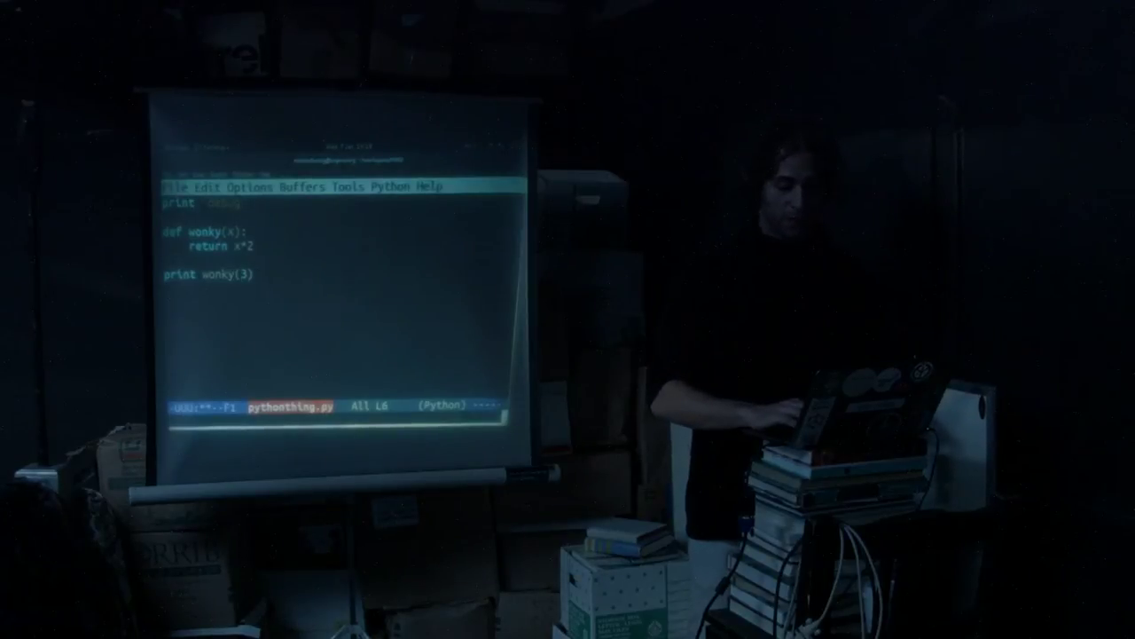
Step: Run apropos with the pattern 'search' to list search-related commands
key(alt+shift+less)
text(hel)
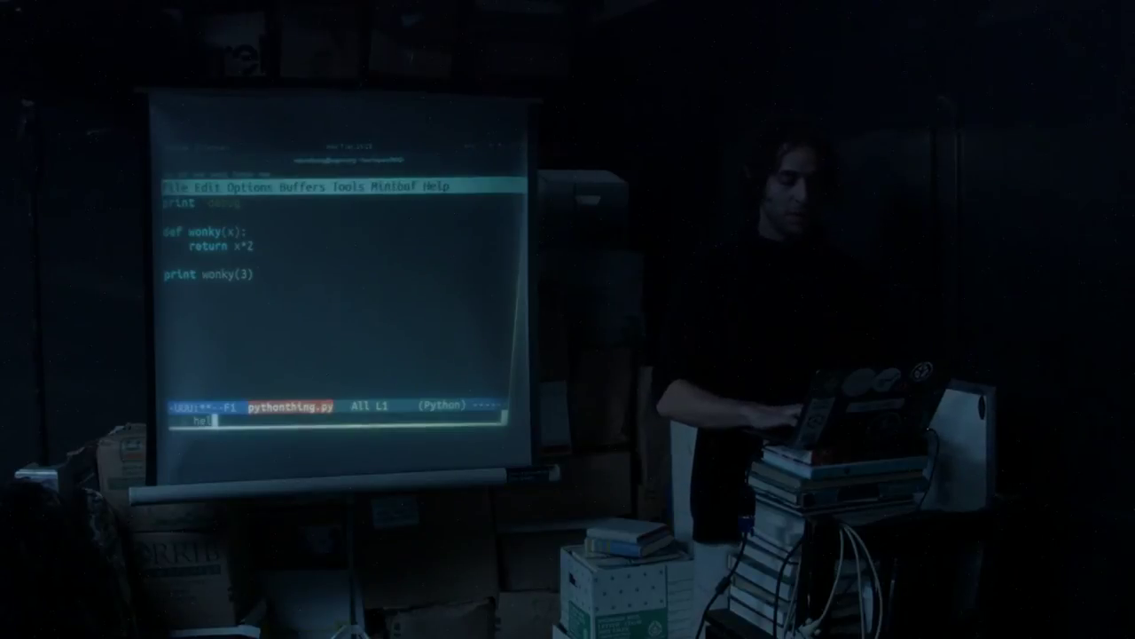
key(ctrl+h)
key(ctrl+h)
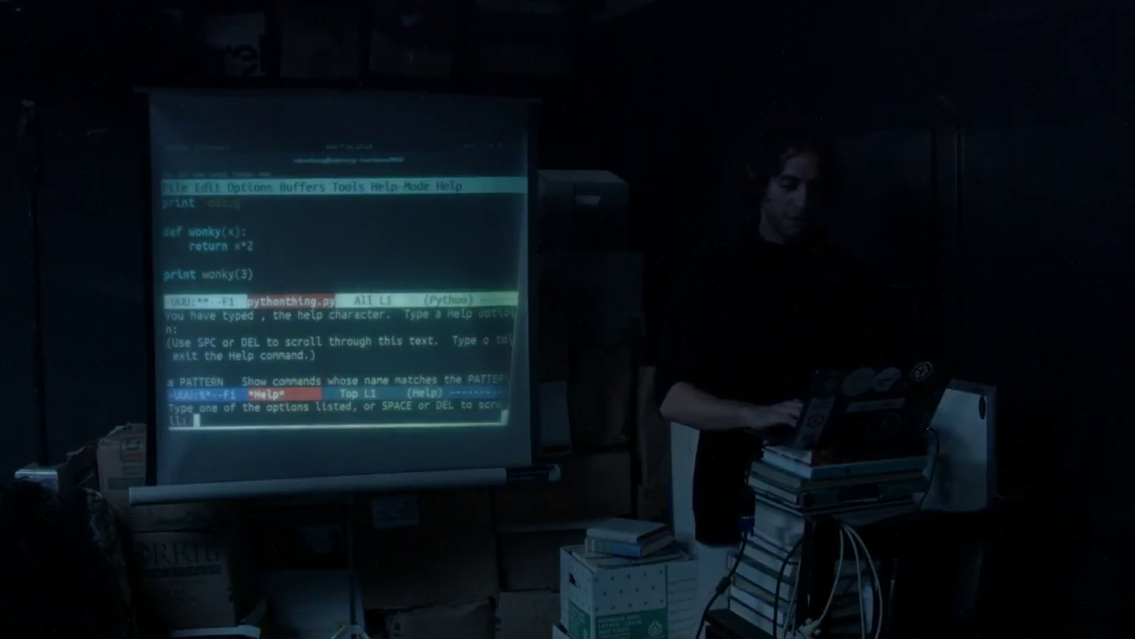
key(ctrl+g)
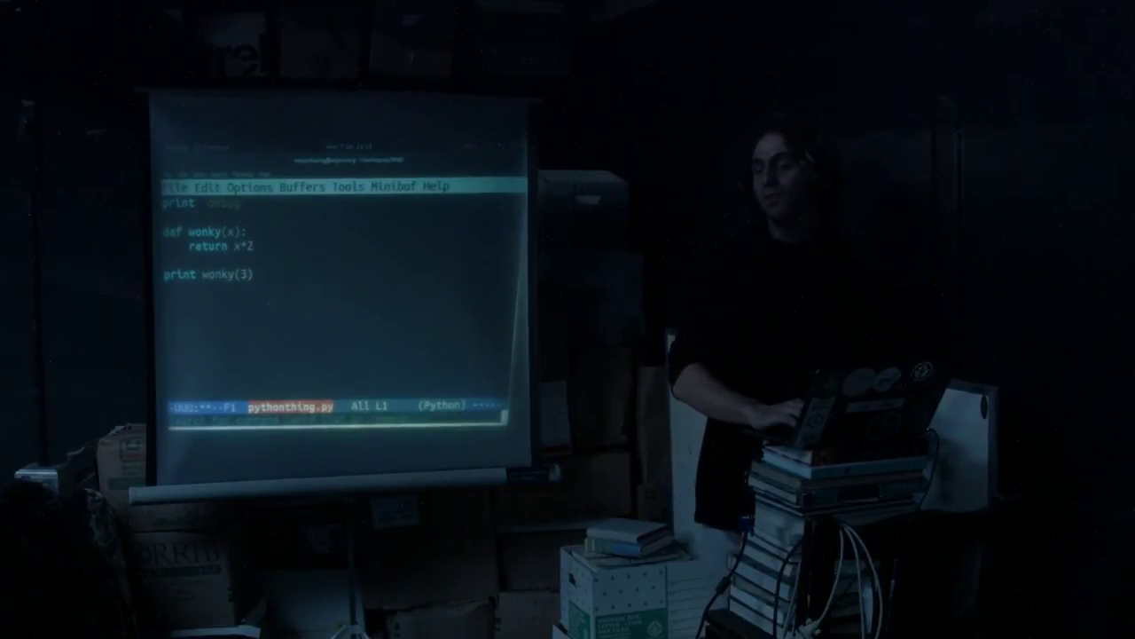
key(Return)
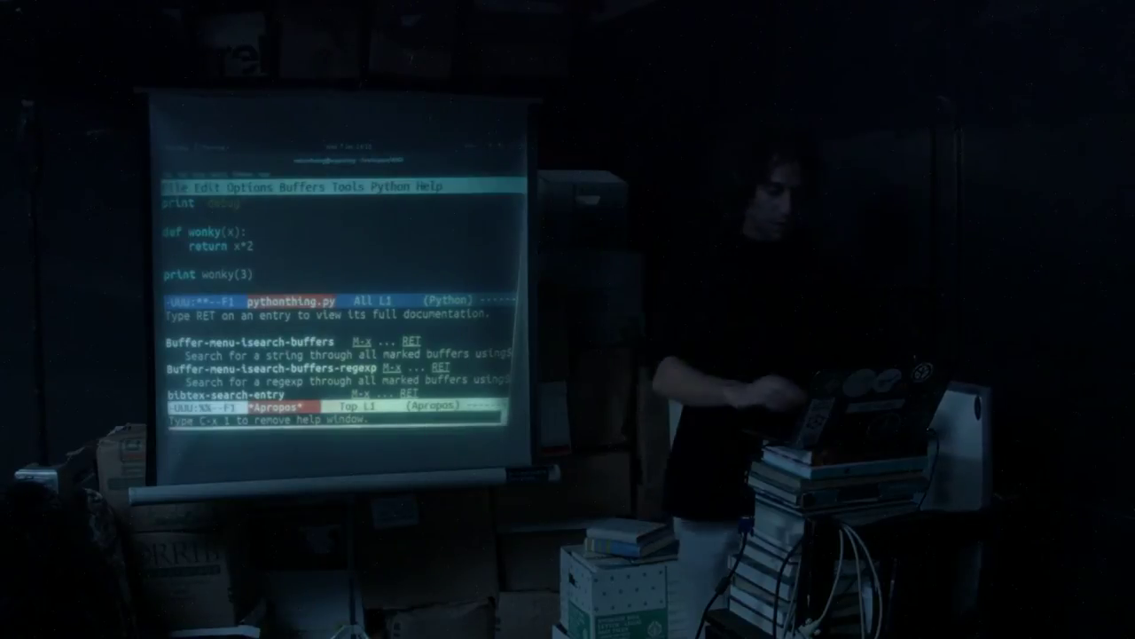
Step: Scroll down the Apropos list until the isearch commands appear
key(ctrl+x)
key(o)
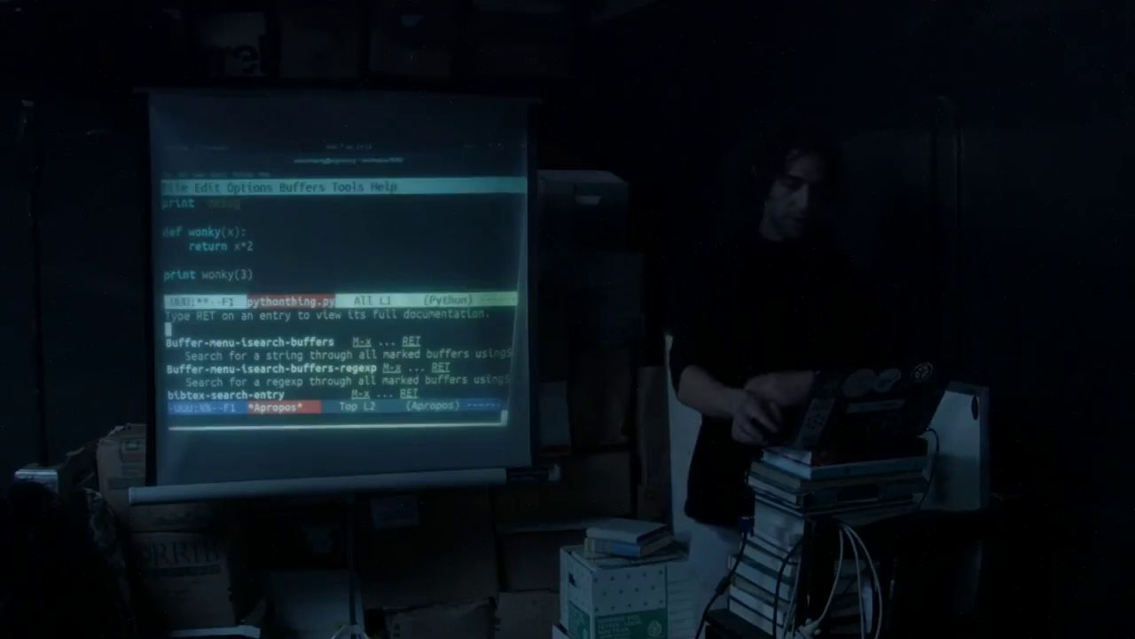
key(ctrl+v)
key(ctrl+v)
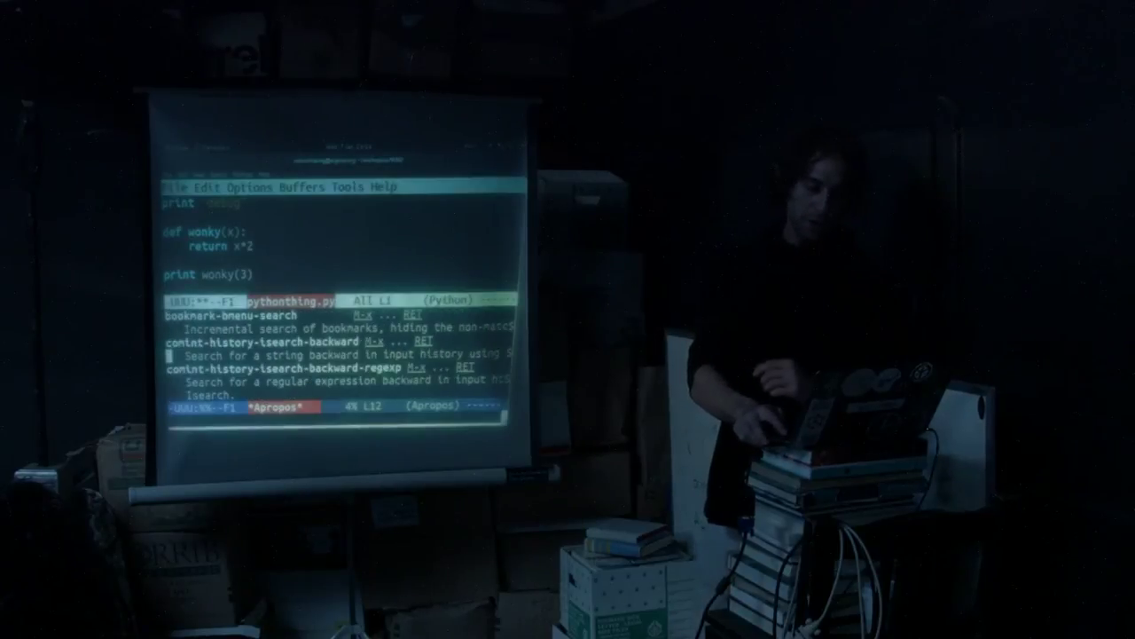
key(Down)
key(Down)
key(Down)
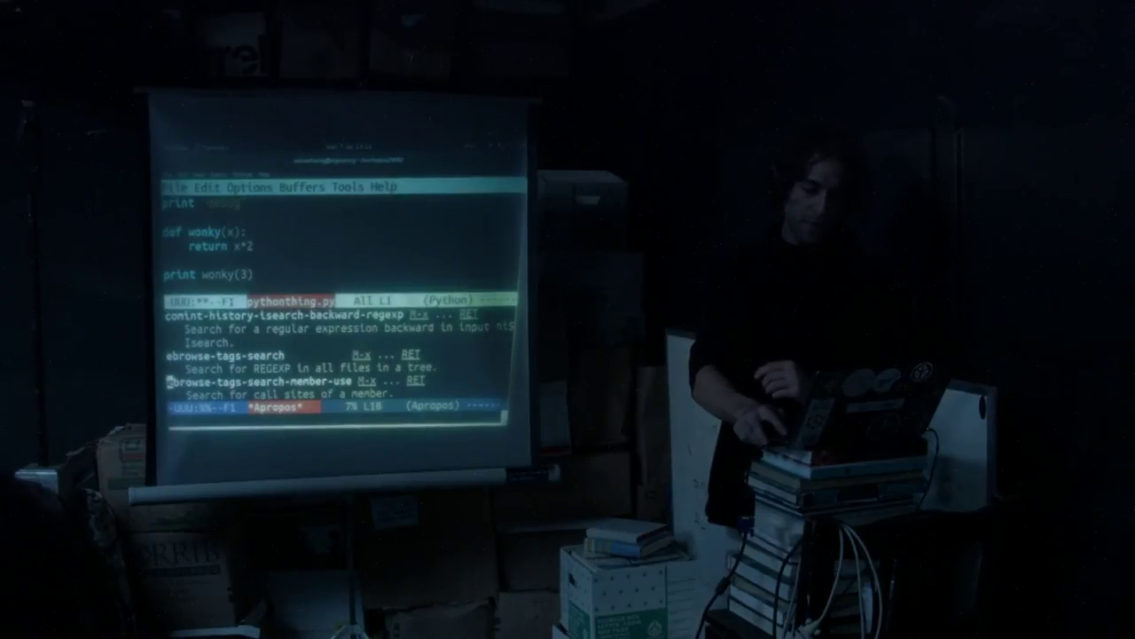
key(Down)
key(Down)
key(Down)
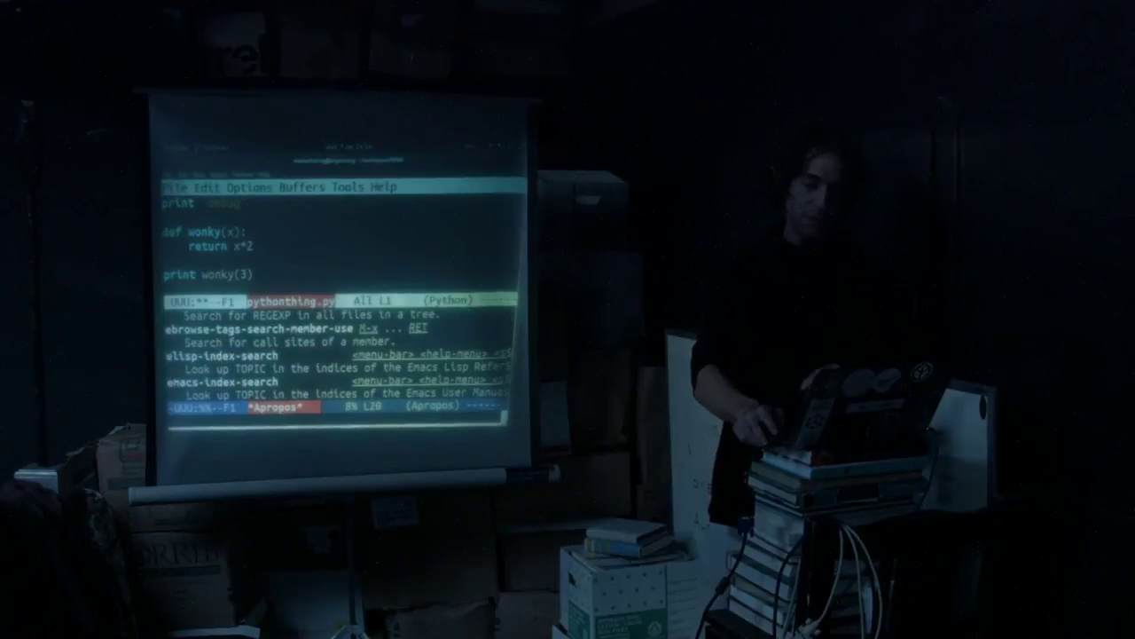
key(Down)
key(Down)
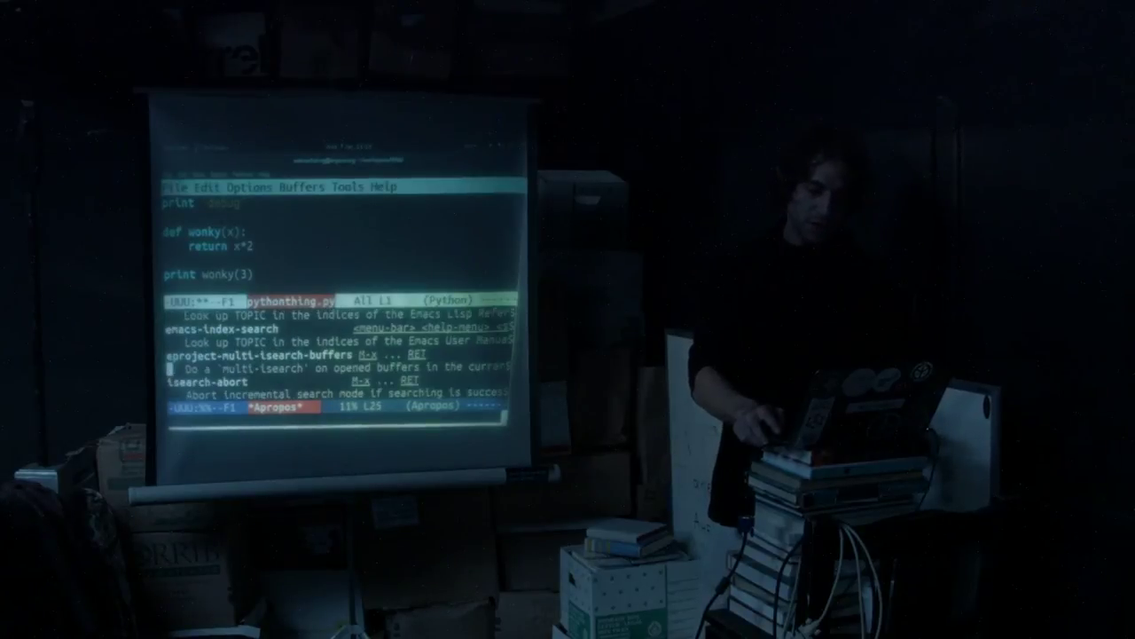
key(Down)
key(Down)
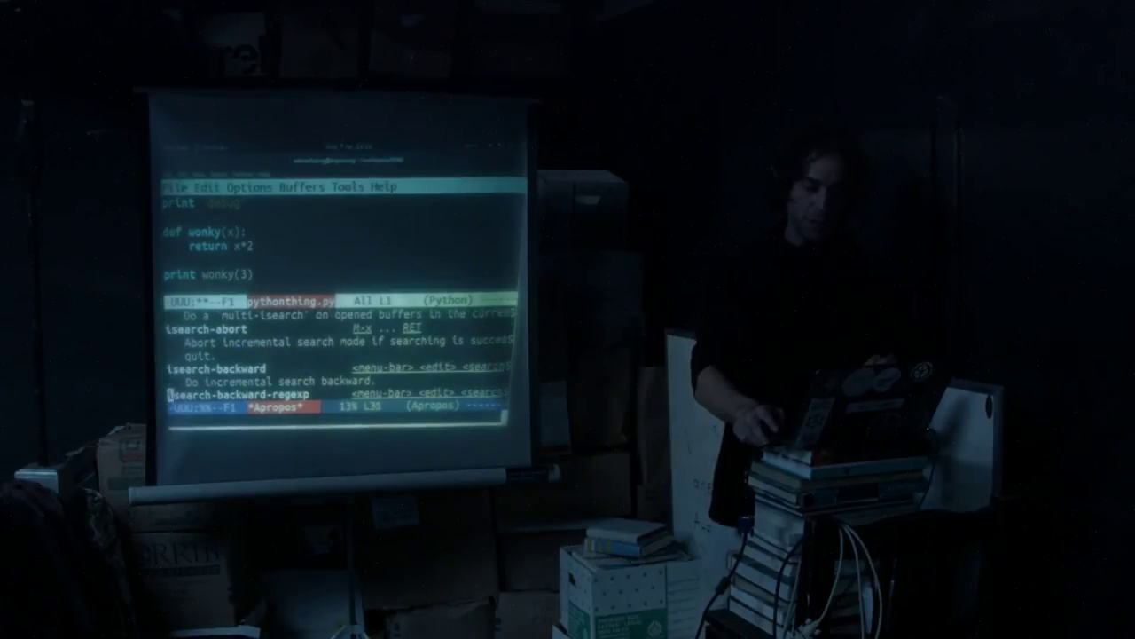
key(Down)
Step: Browse the isearch-exit and isearch-edit-string entries, then return to pythonthing.py
key(Down)
key(Down)
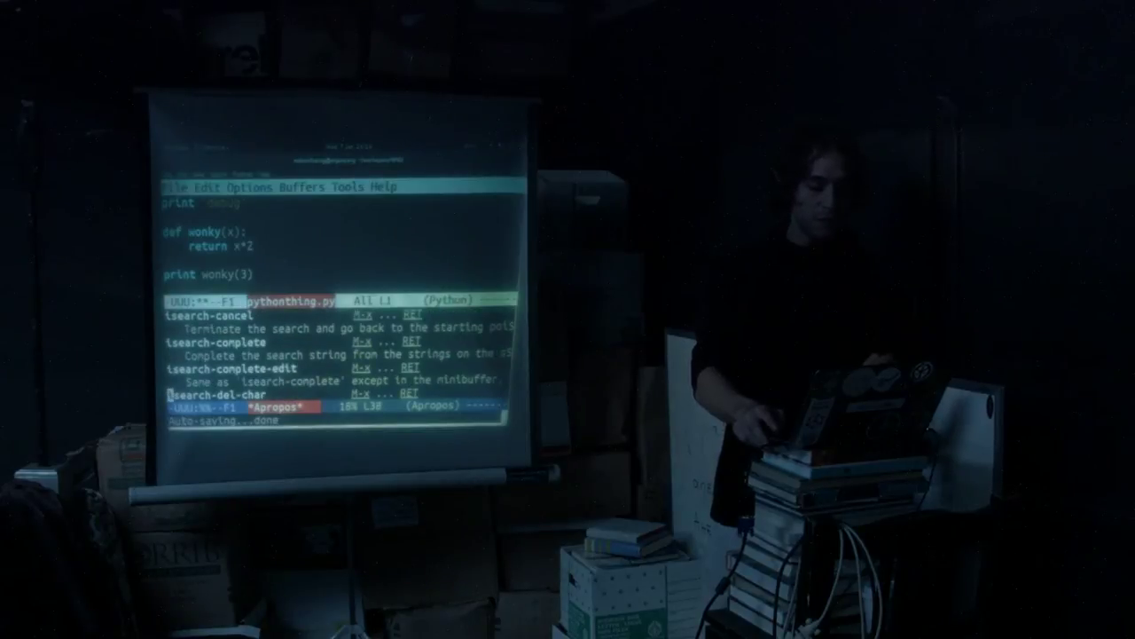
key(Down)
key(Down)
key(Down)
key(Down)
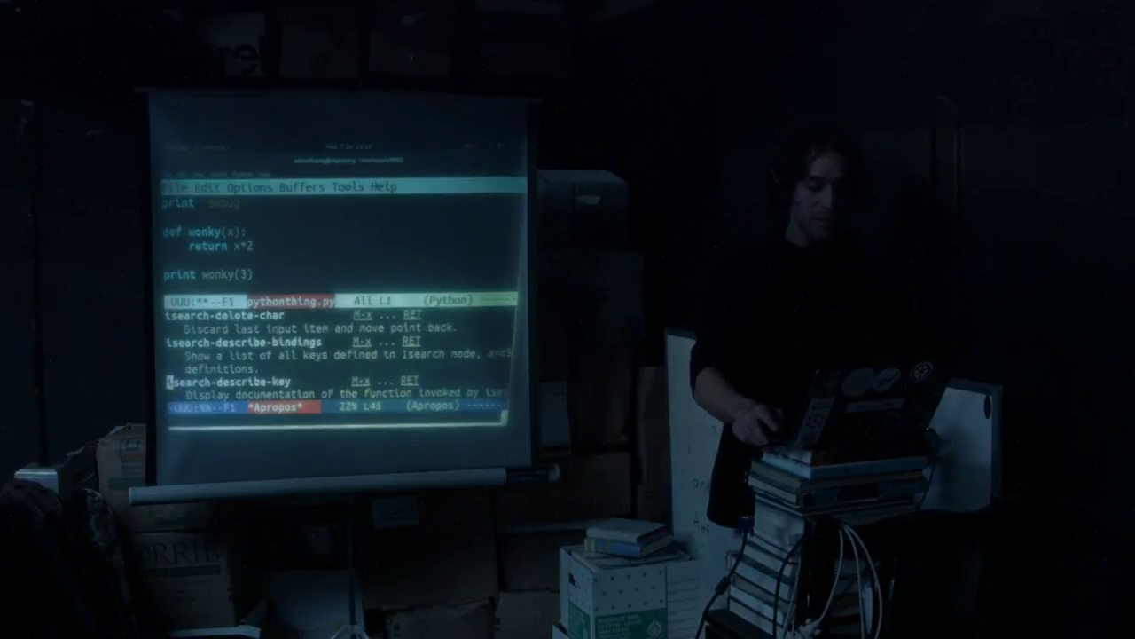
key(Down)
key(Down)
key(Down)
key(Down)
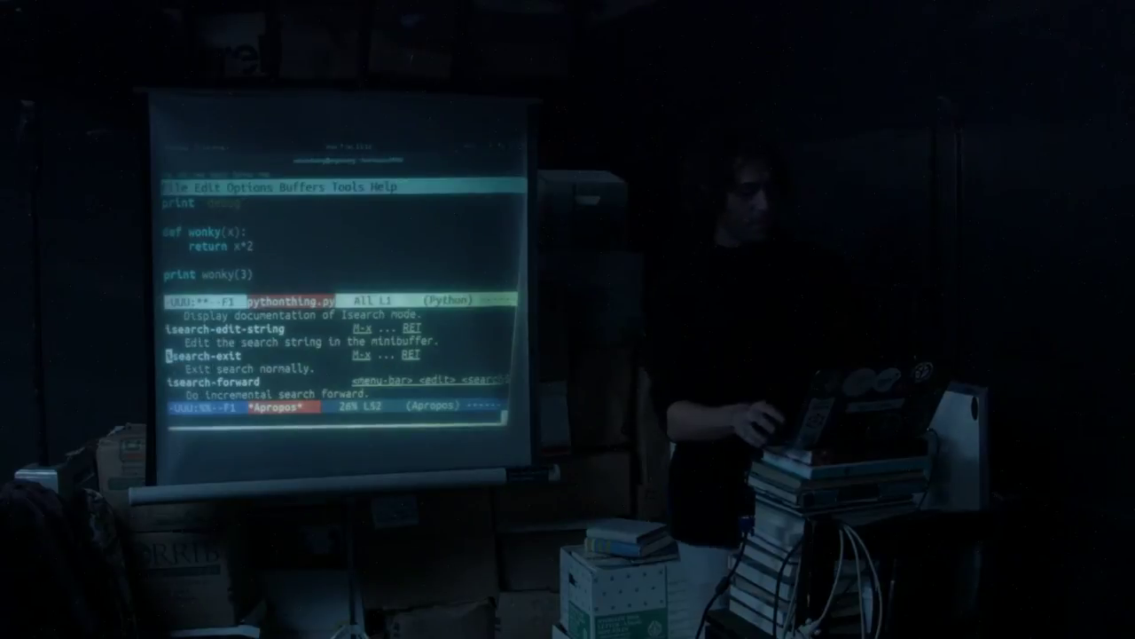
key(Down)
key(Down)
key(Up)
key(Up)
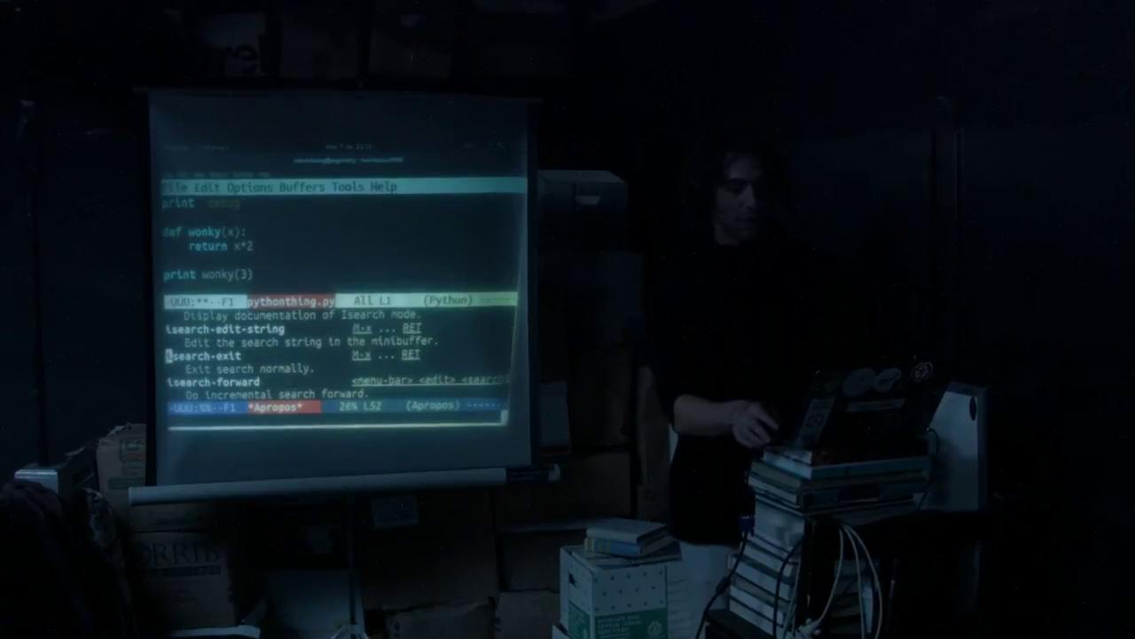
key(Up)
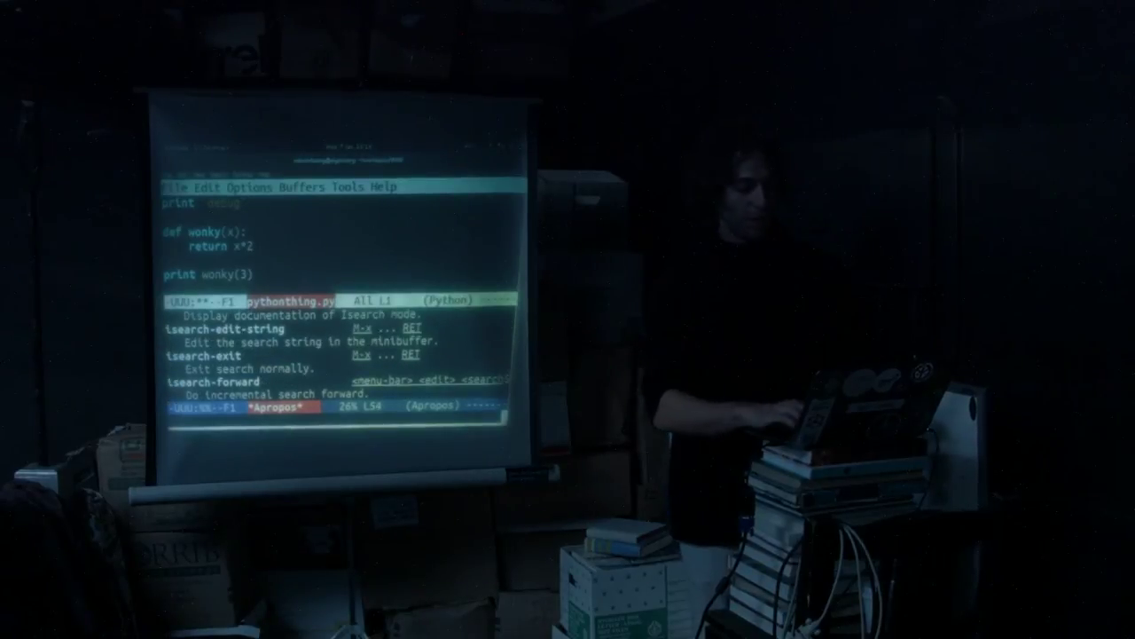
key(ctrl+x)
key(o)
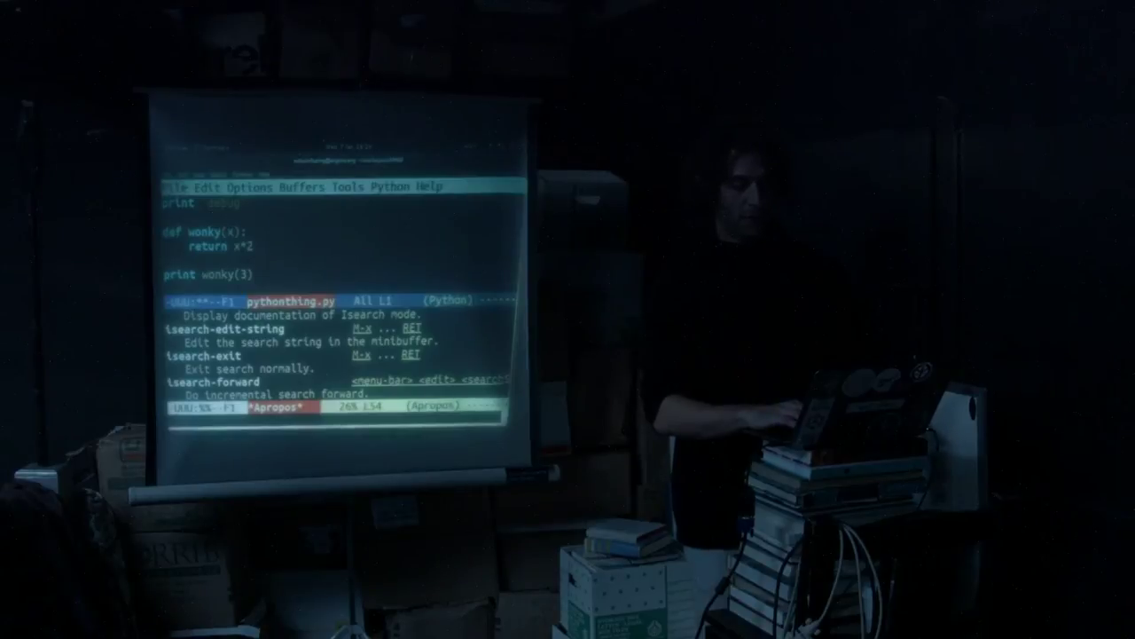
Step: Search forward for 'wonk', stop at the print wonky(3) match, and close the Apropos window
key(alt+x)
text(isearch-fo)
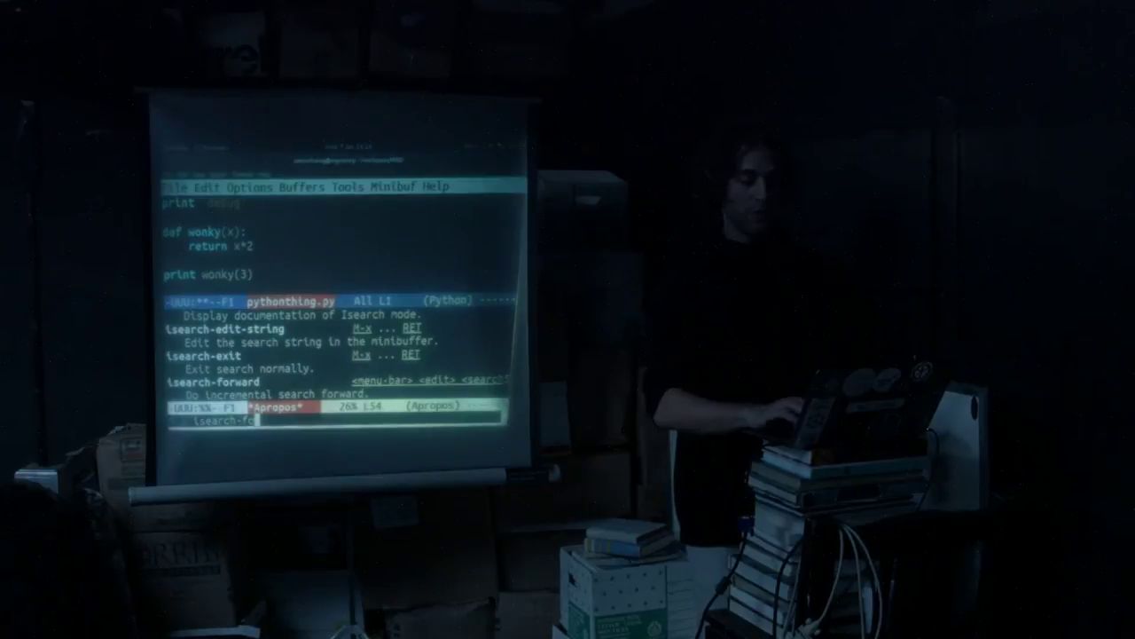
key(Tab)
key(Return)
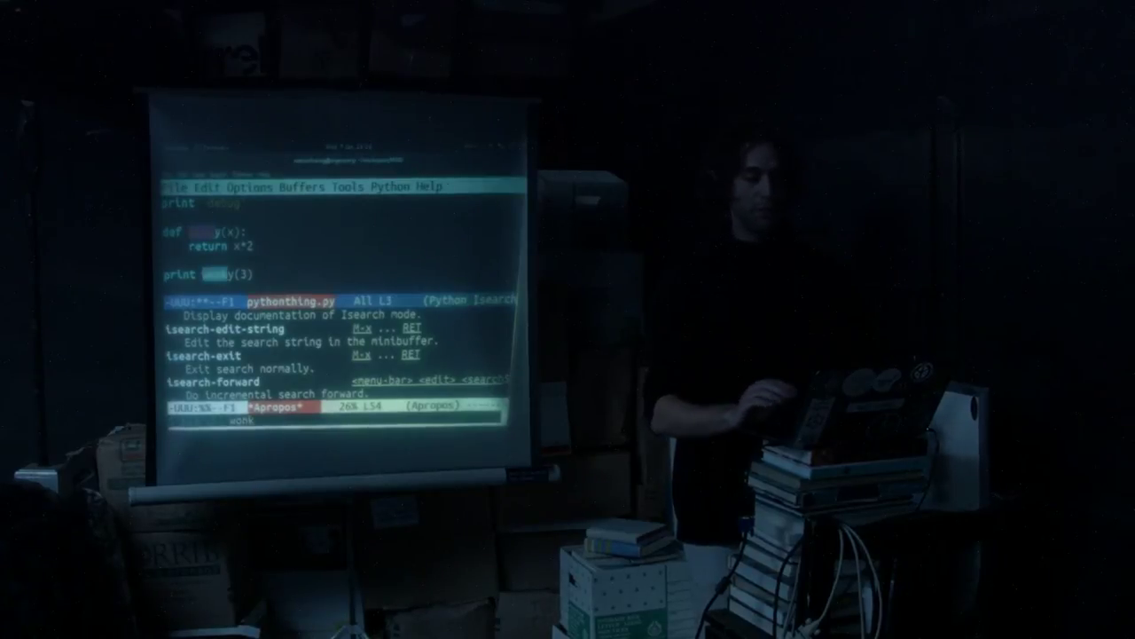
text(y)
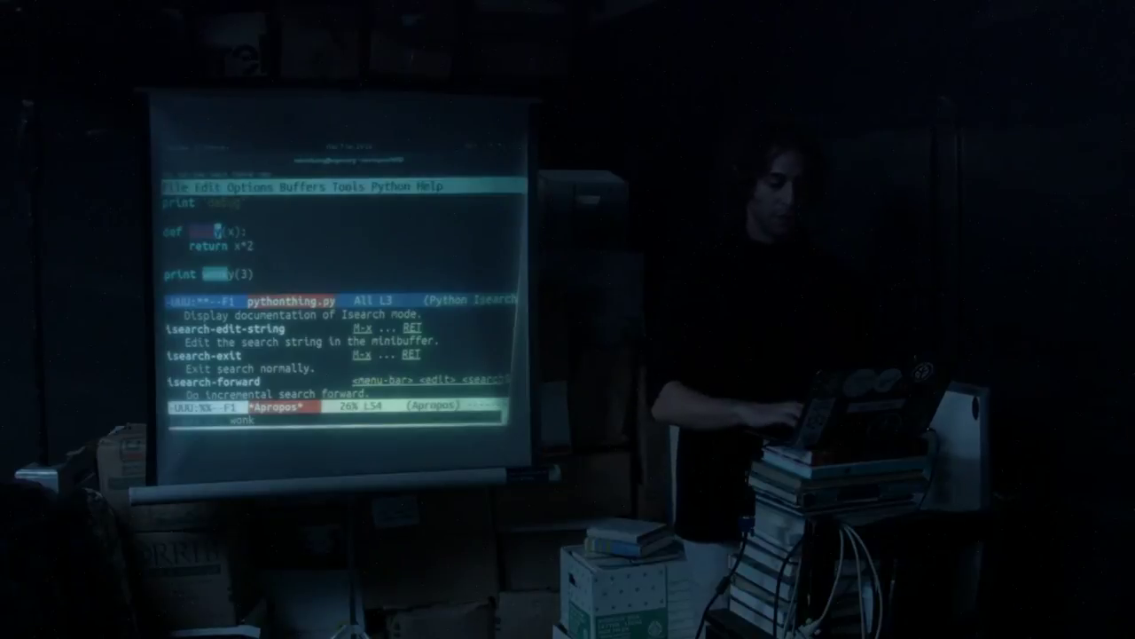
text(y)
key(ctrl+r)
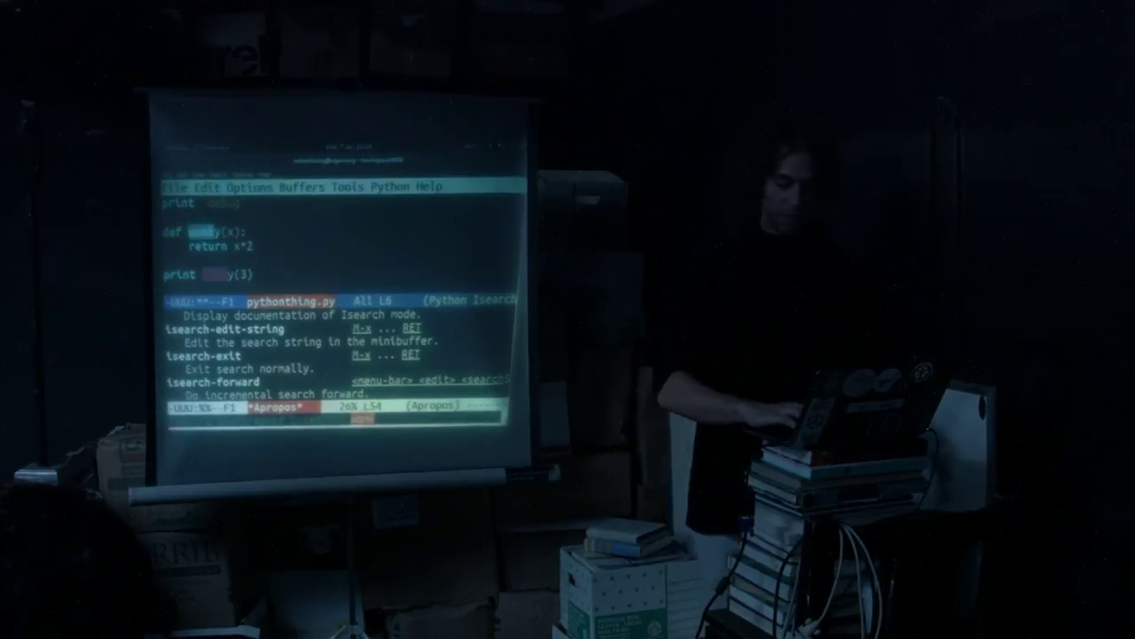
key(ctrl+s)
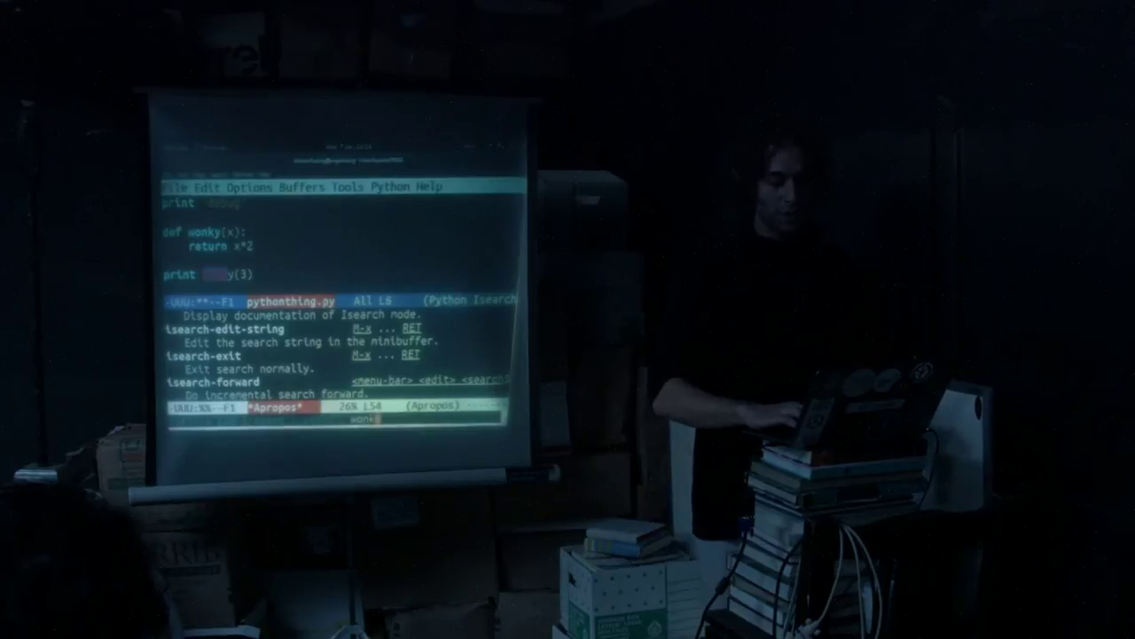
key(Return)
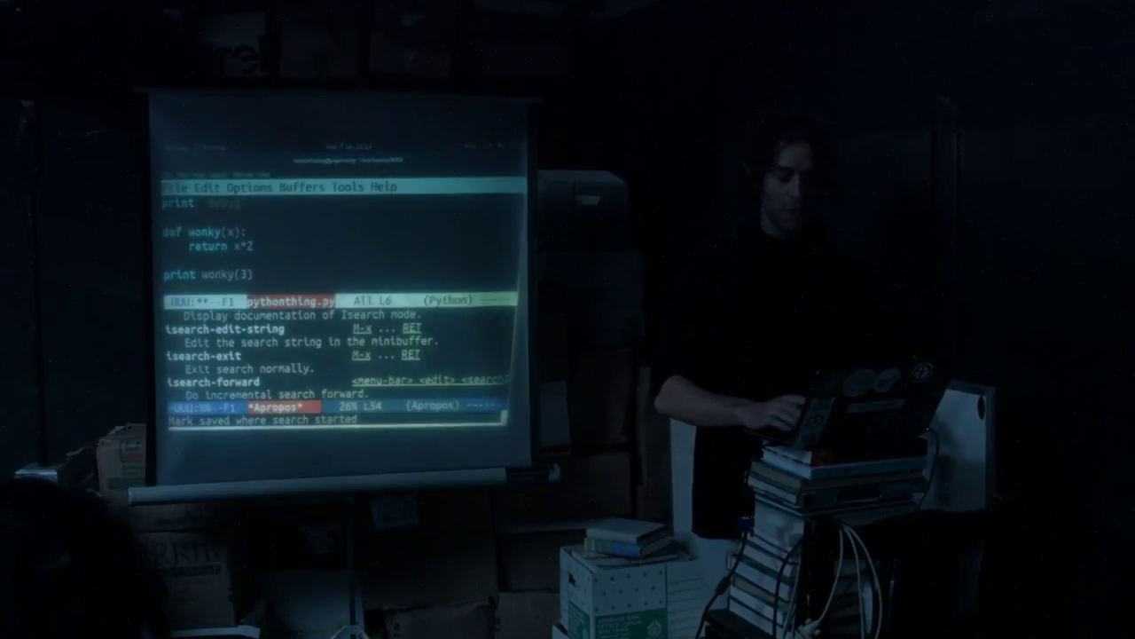
key(ctrl+x)
key(1)
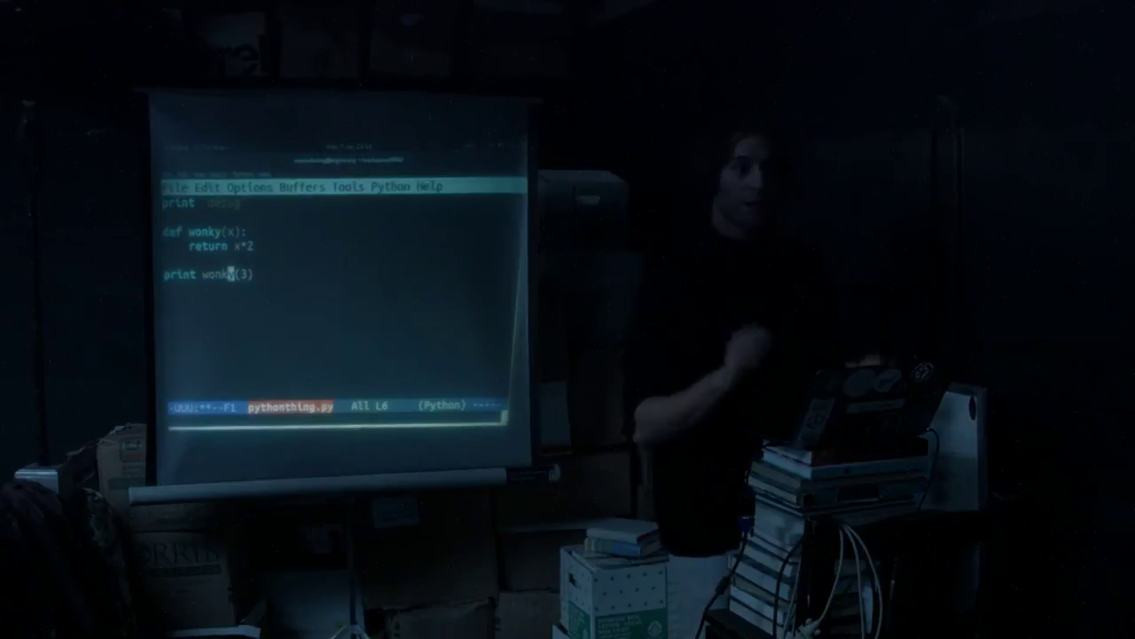
Step: Launch Tetris with M-x tetris and move the falling piece
key(alt+x)
text(tet)
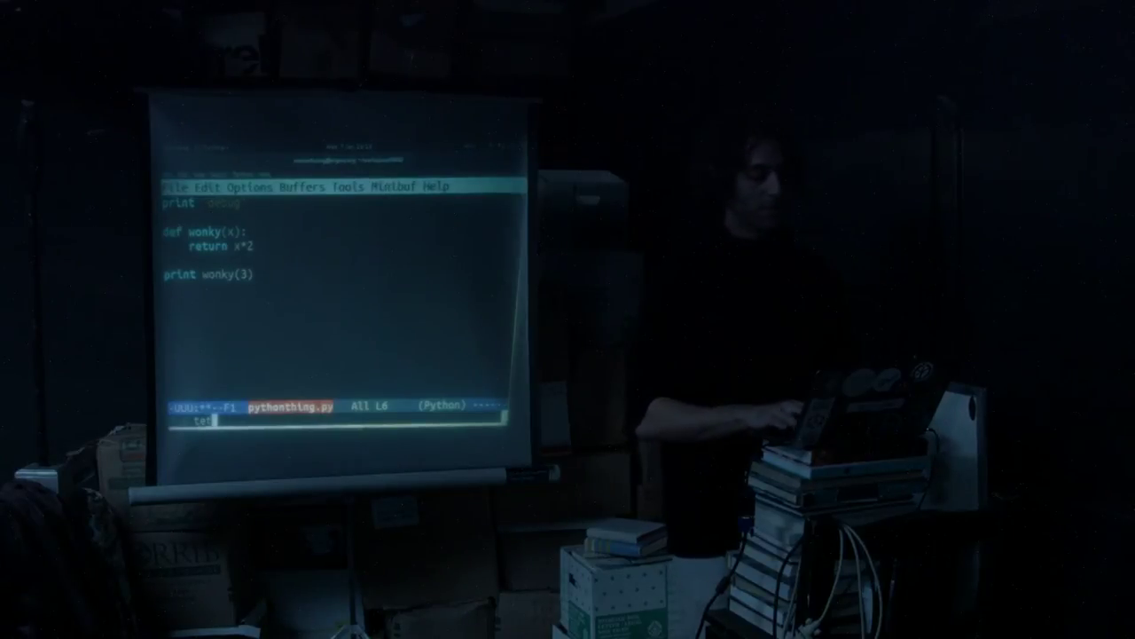
text(ris)
key(Return)
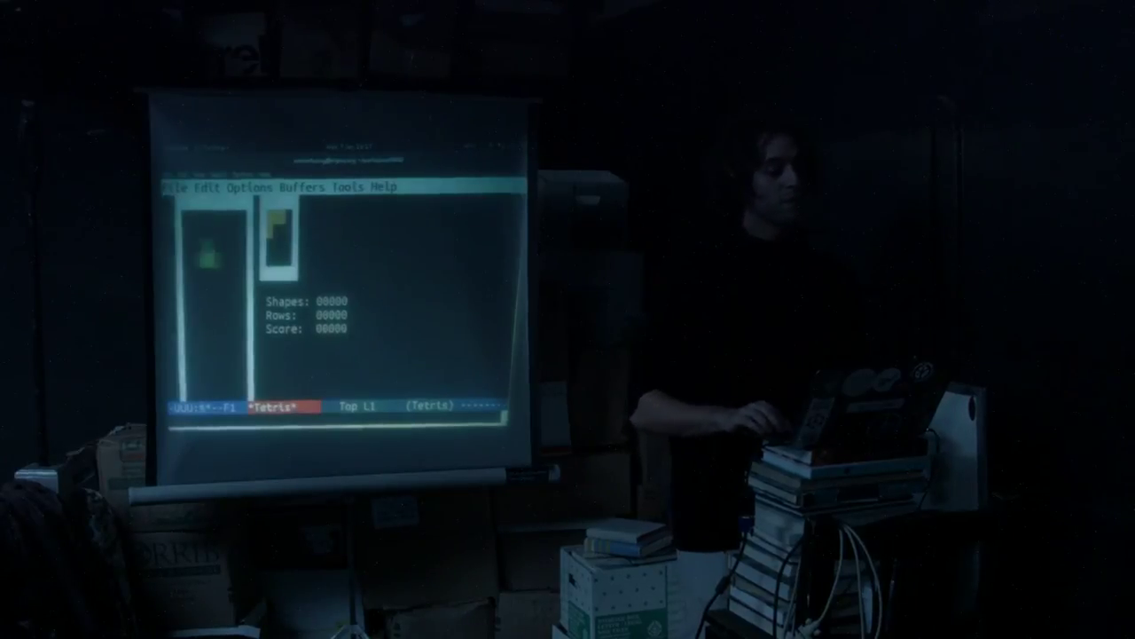
key(Up)
key(Left)
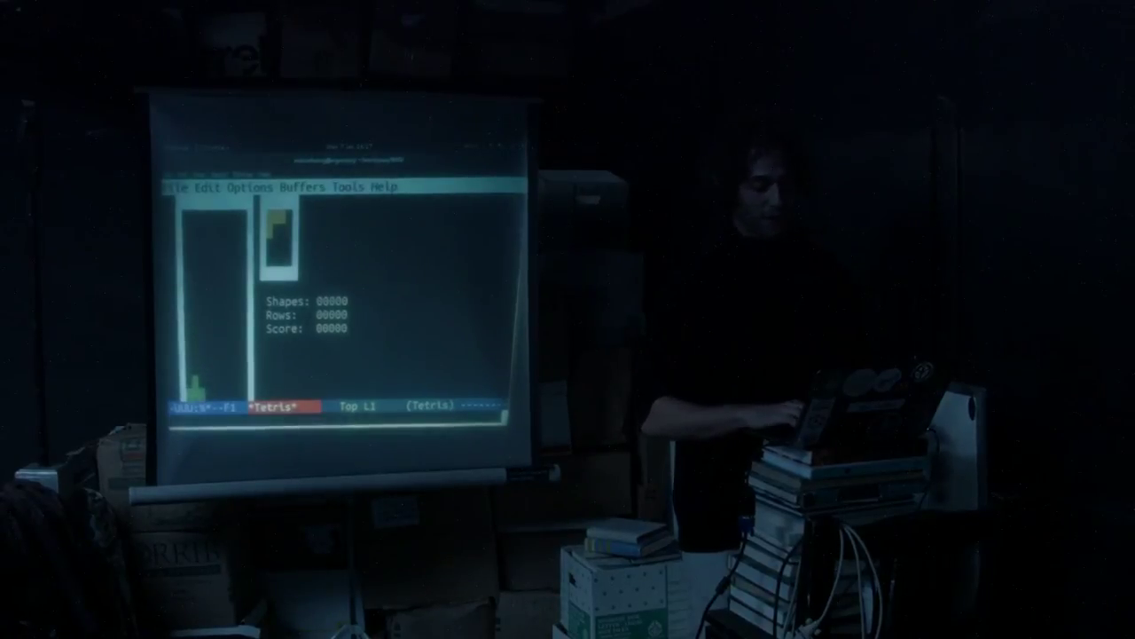
Step: Split the frame into side-by-side windows and focus the right one, cancelling a file open
key(ctrl+x)
key(3)
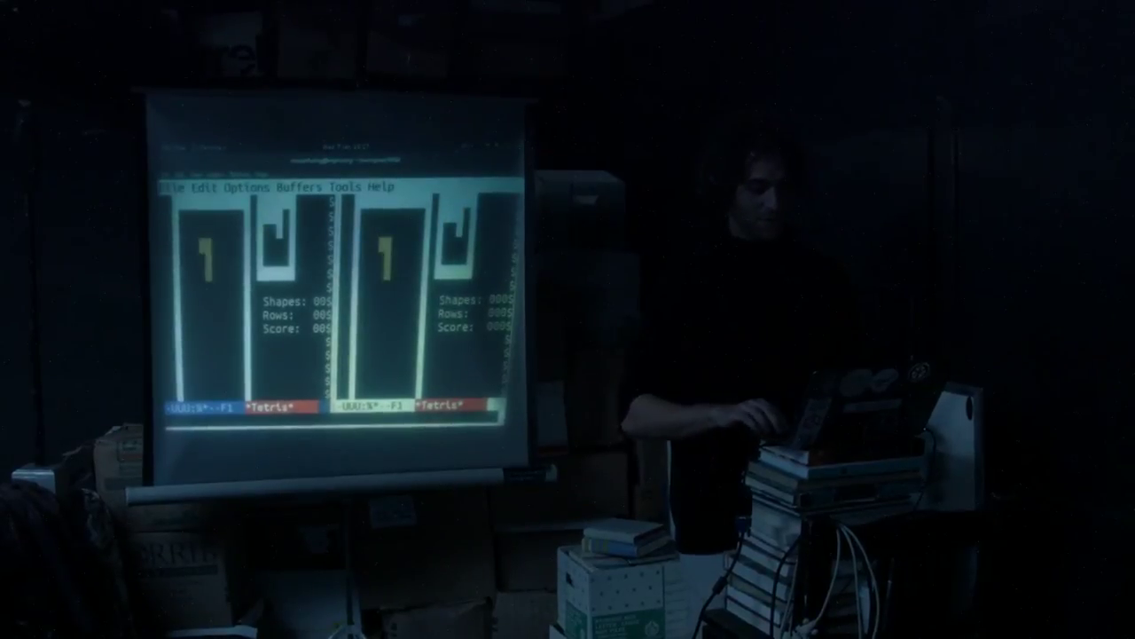
key(ctrl+x)
key(o)
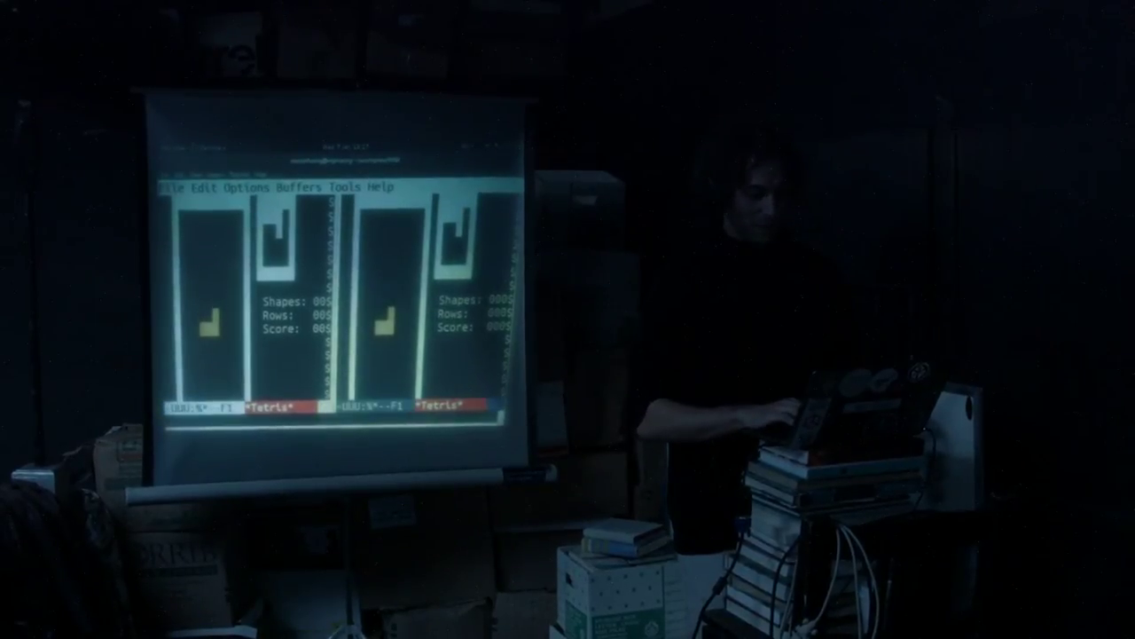
key(ctrl+x)
key(ctrl+f)
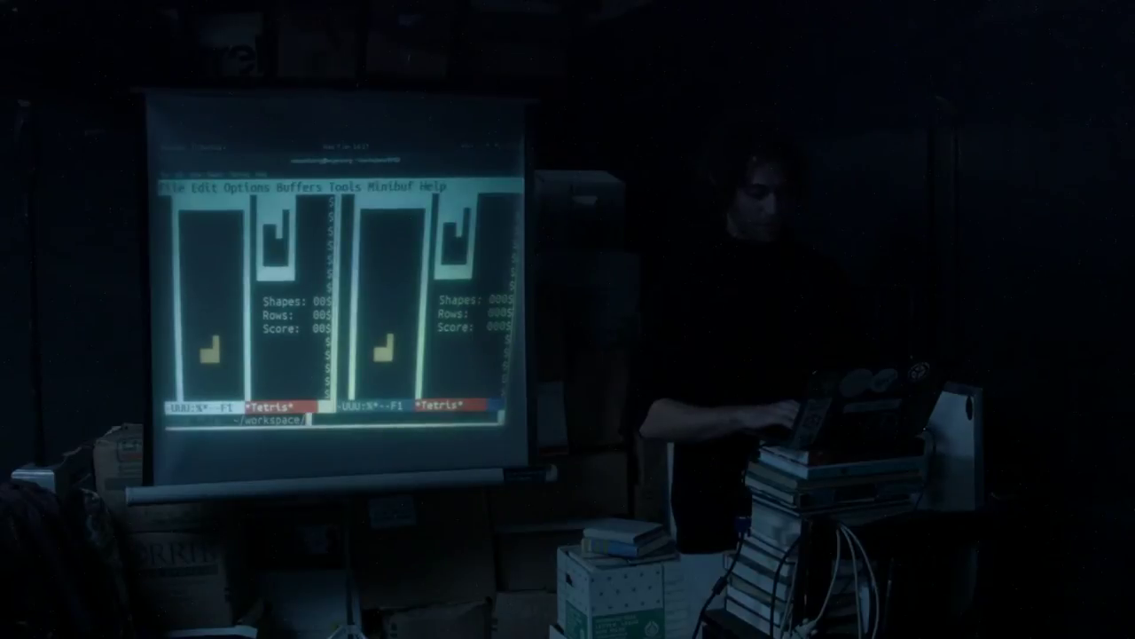
key(ctrl+x)
key(ctrl+g)
key(ctrl+g)
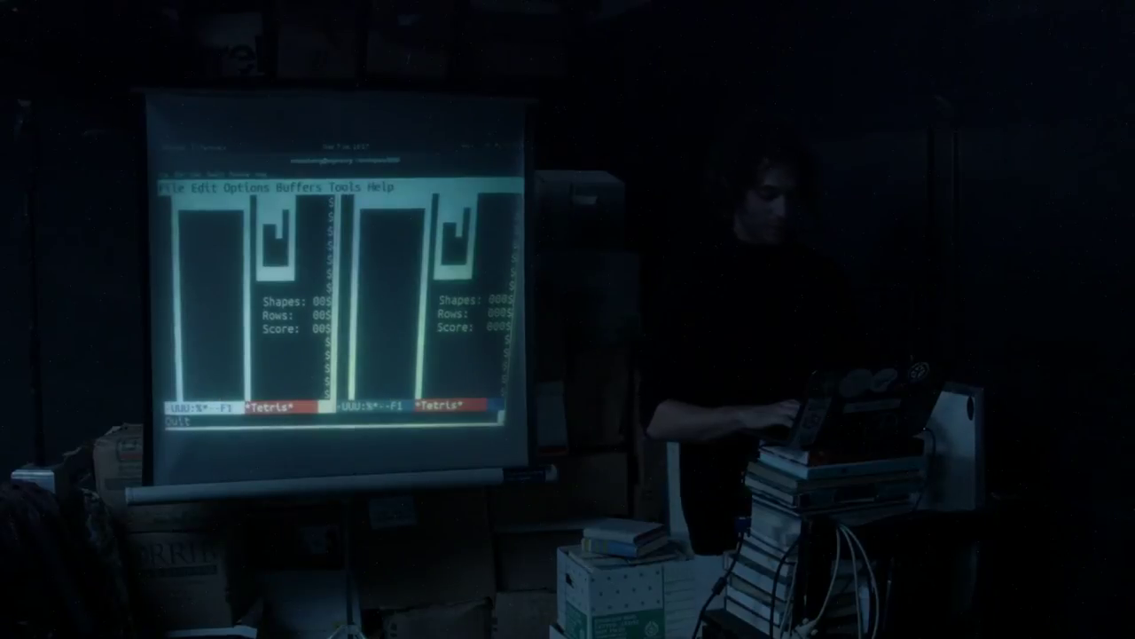
key(n)
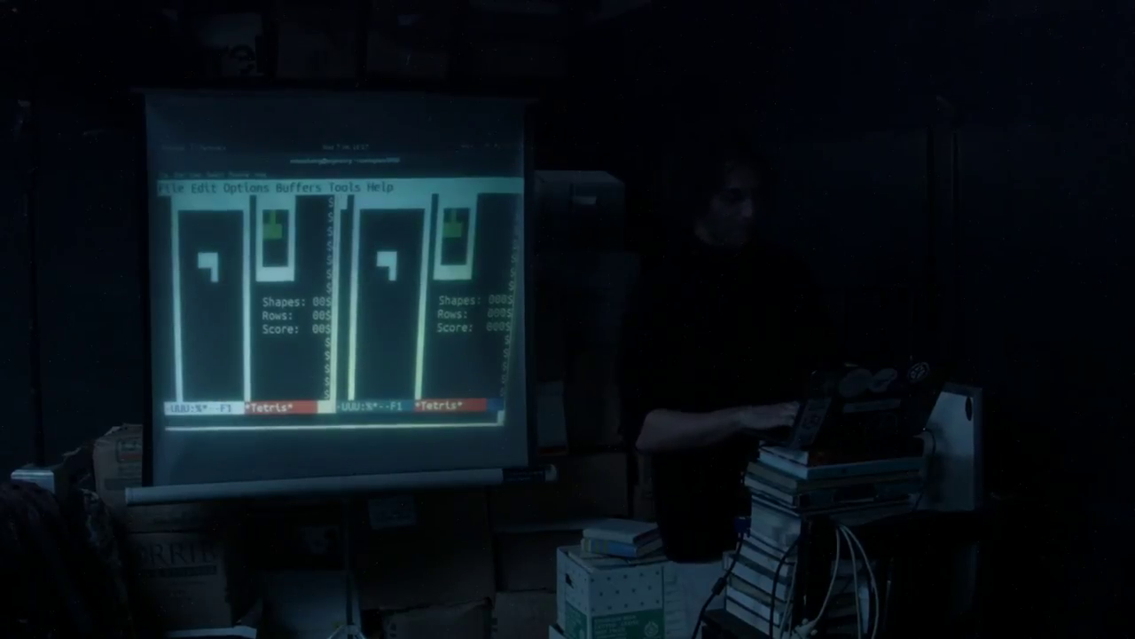
Step: Show pythonthing.py in the right window beside the Tetris game
key(ctrl+x)
key(b)
key(Return)
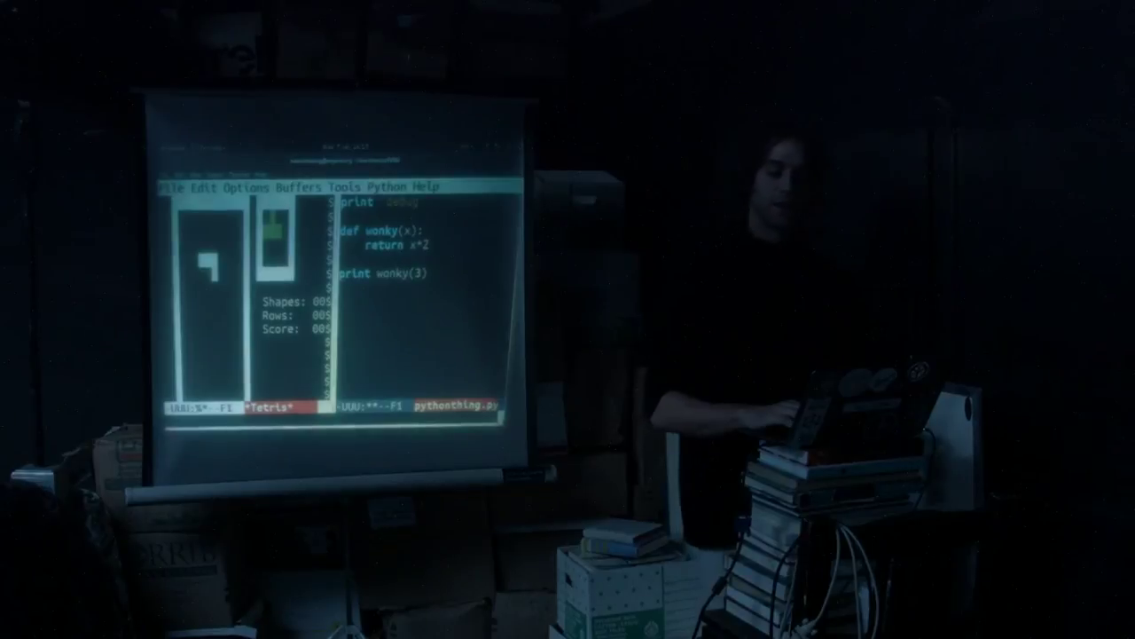
key(ctrl+x)
text(on)
key(ctrl+x)
key(o)
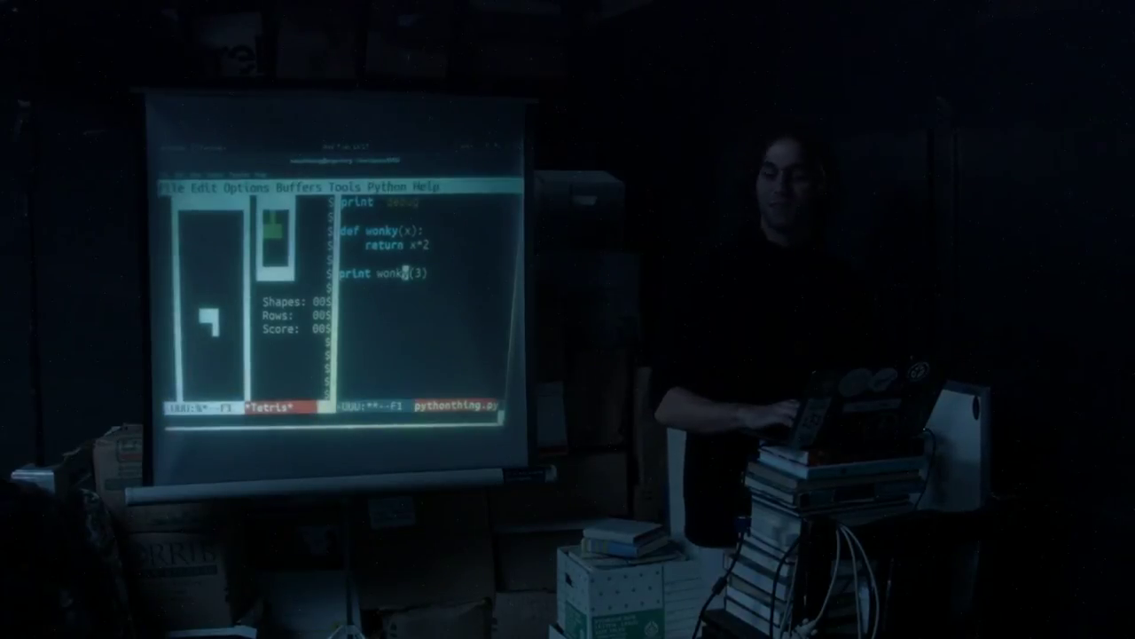
key(alt+x)
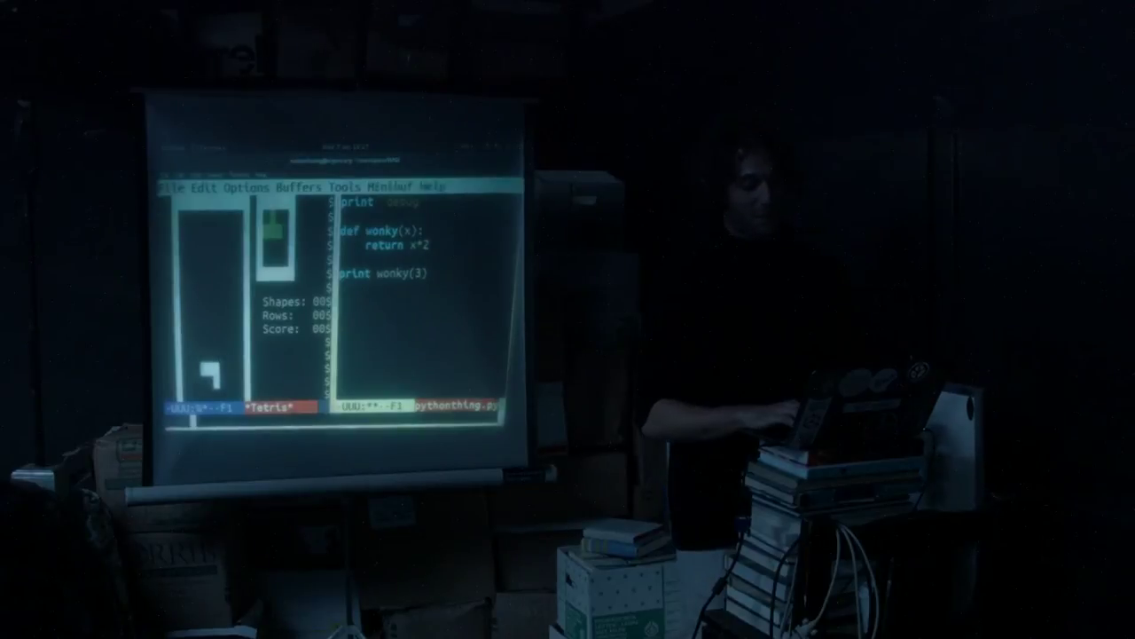
click(336, 420)
text(docst)
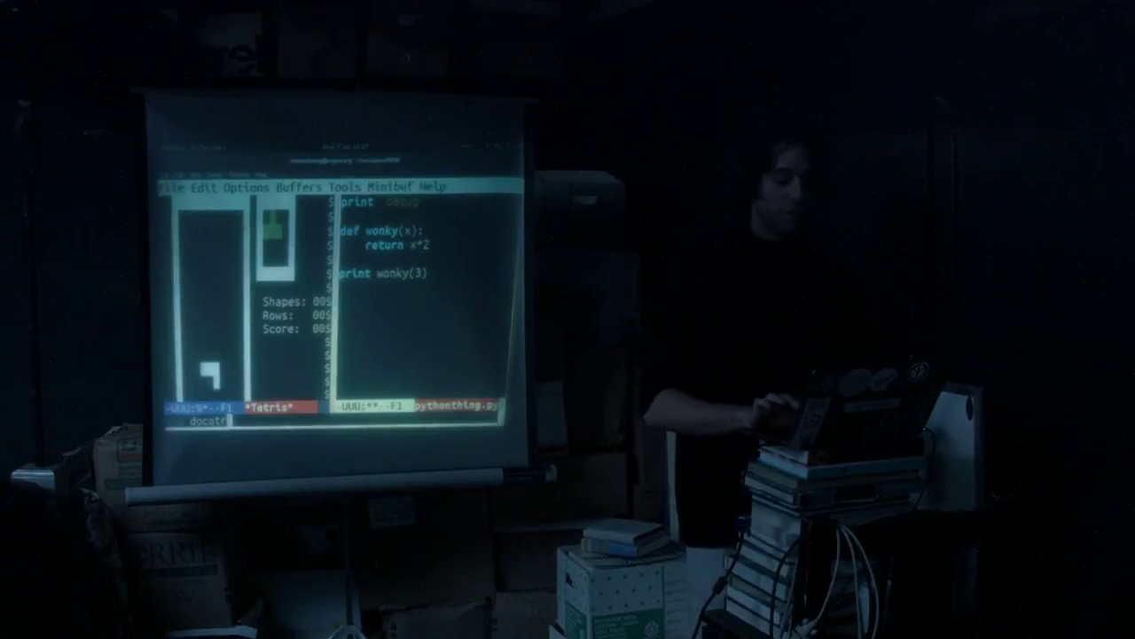
text(tor)
Step: Start the M-x doctor psychotherapist and switch a single window to the *doctor* buffer
key(Return)
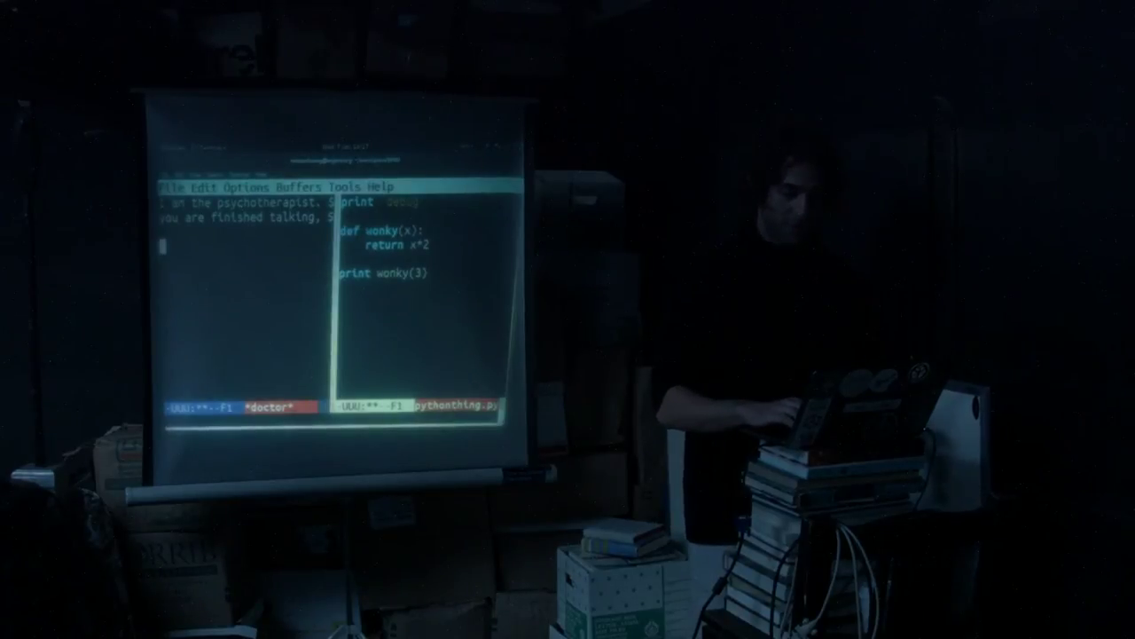
key(Return)
key(Return)
key(ctrl+x)
key(0)
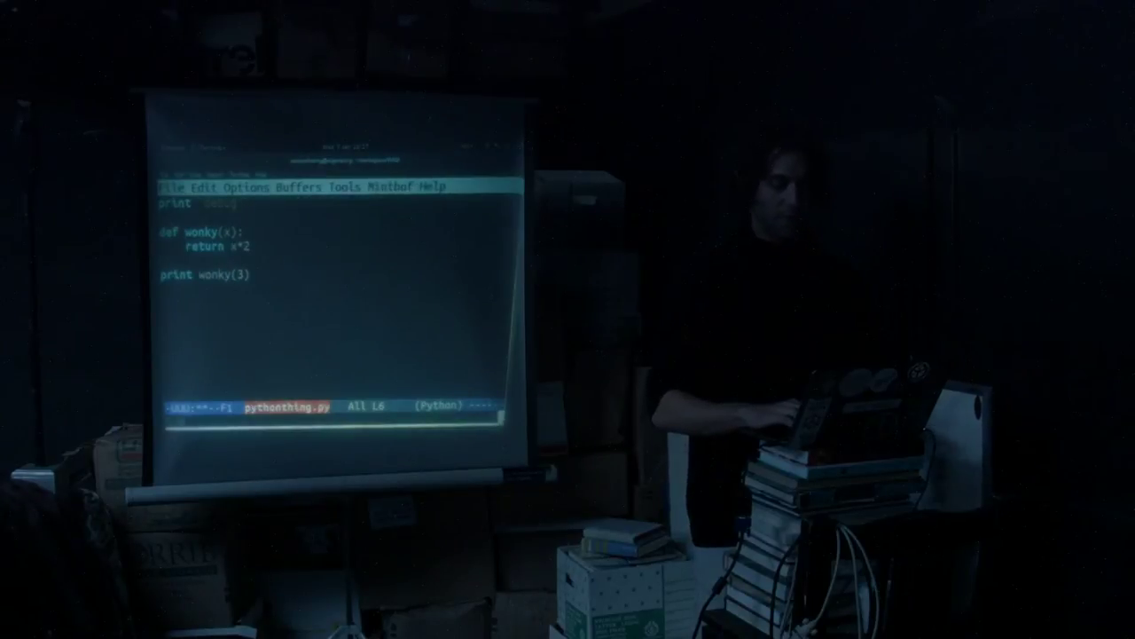
key(ctrl+g)
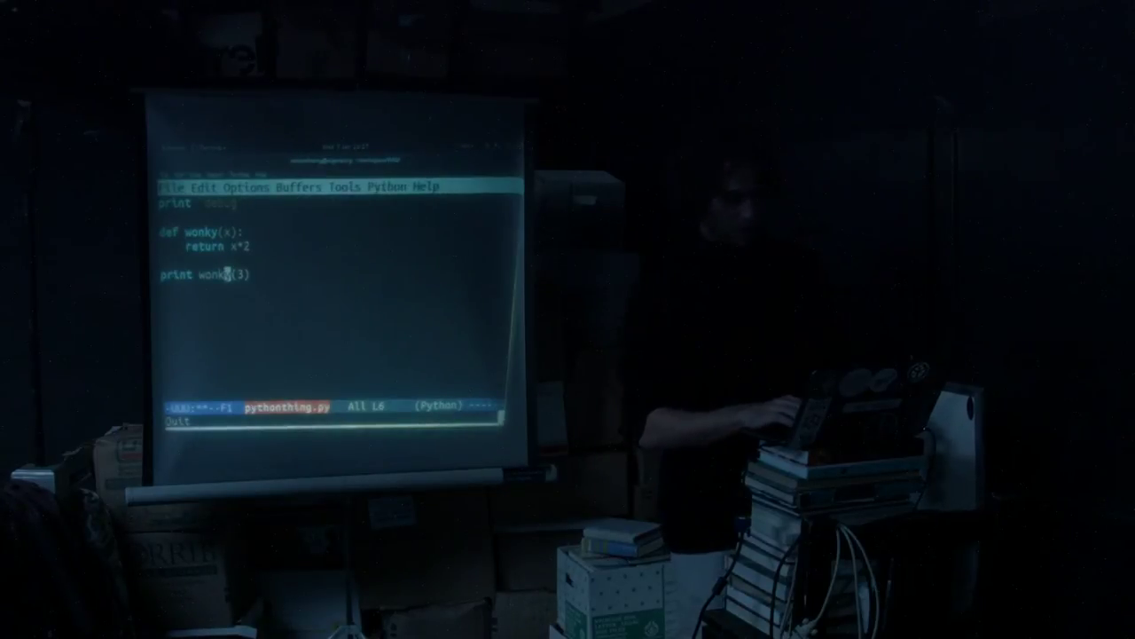
key(ctrl+x)
key(b)
key(Return)
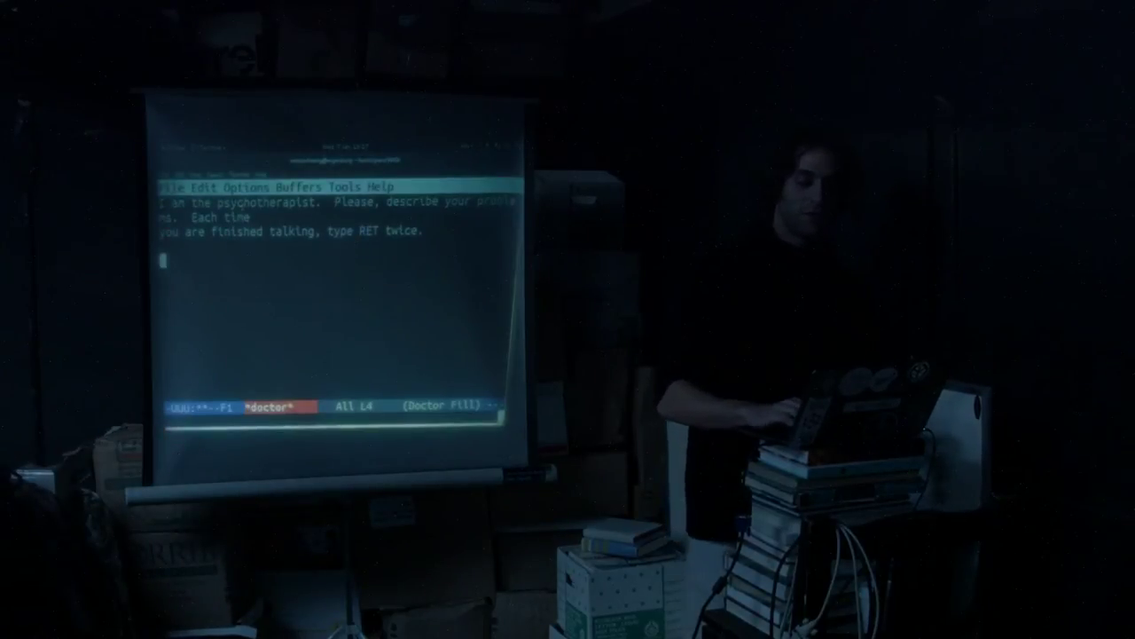
text(I am failing at presenting emacs)
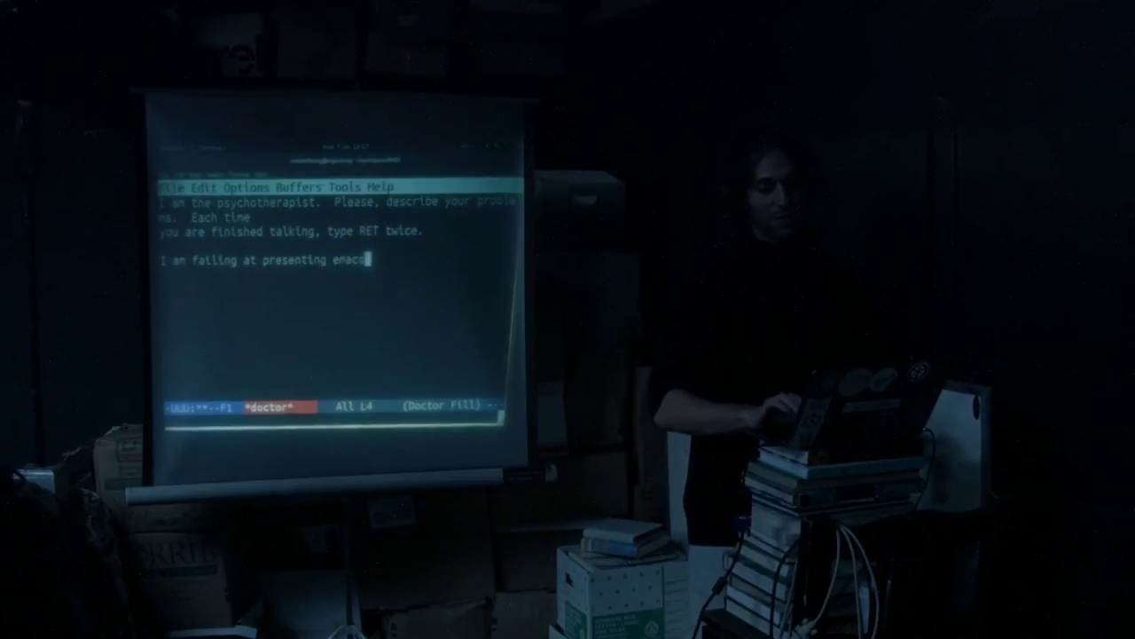
Step: Tell the psychotherapist about failing at presenting Emacs and having problems, then return to pythonthing.py
key(Return)
key(Return)
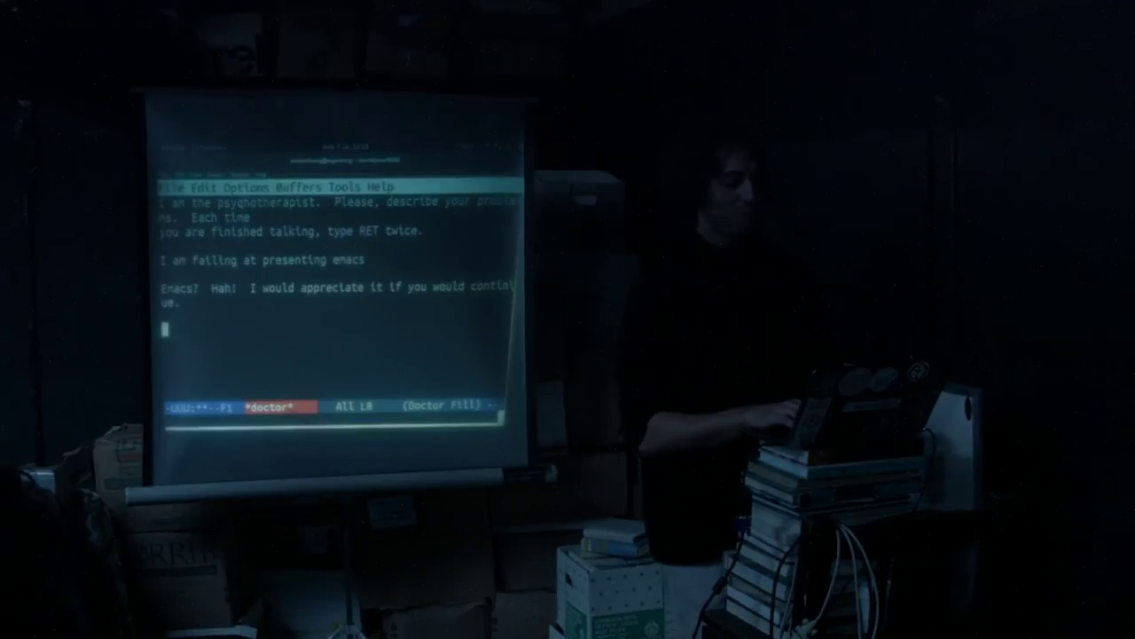
text(t I have problu)
key(BackSpace)
text(ems.)
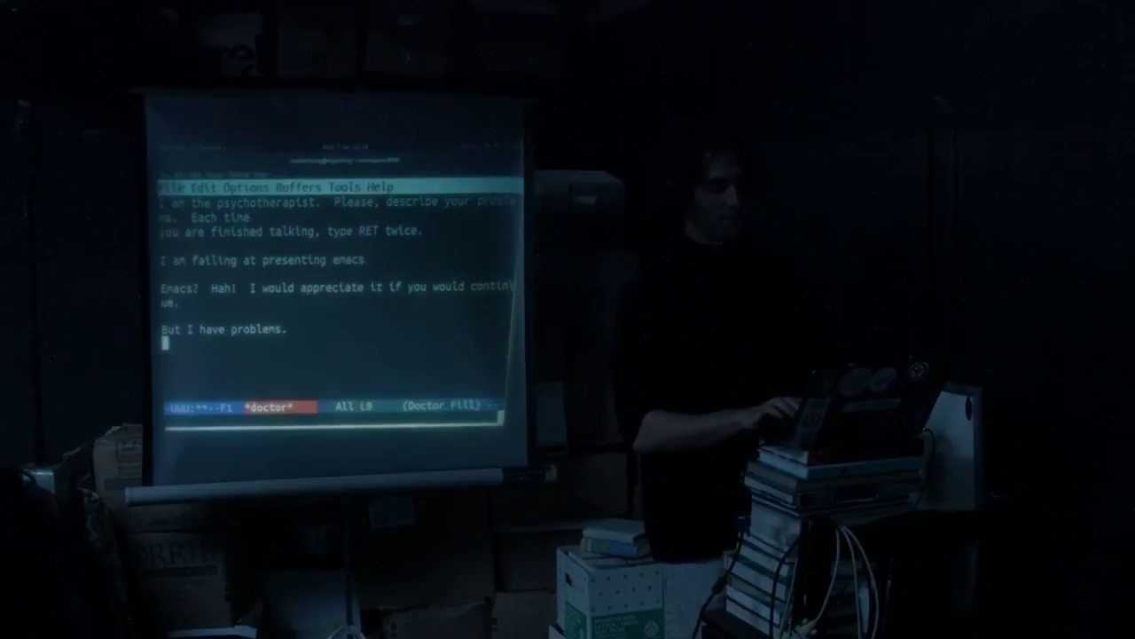
key(Return)
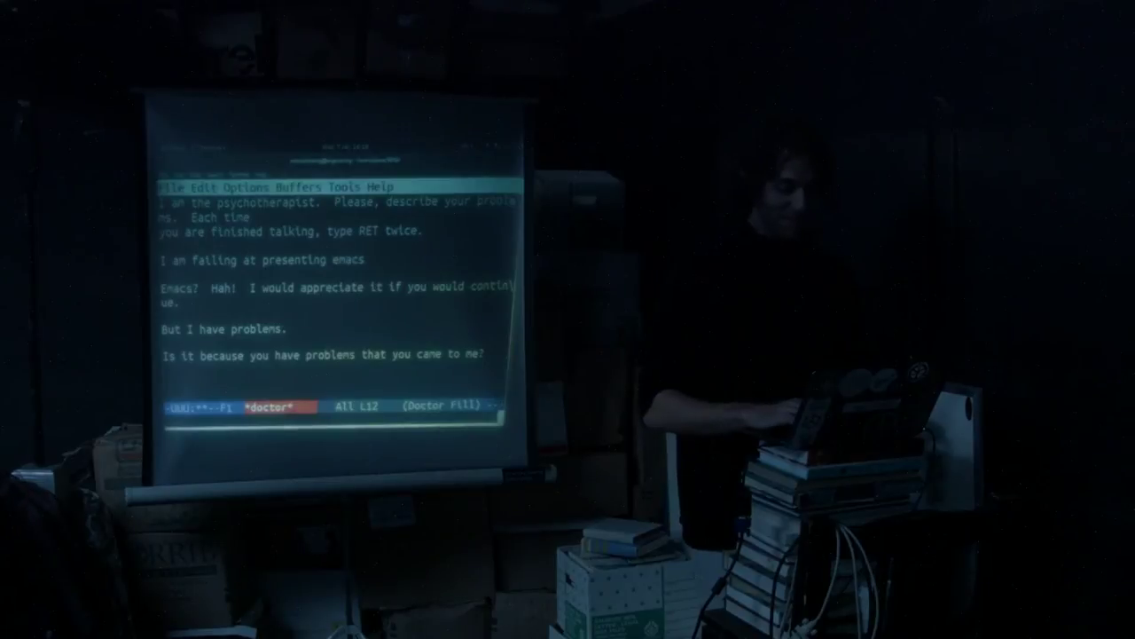
key(alt+x)
key(Return)
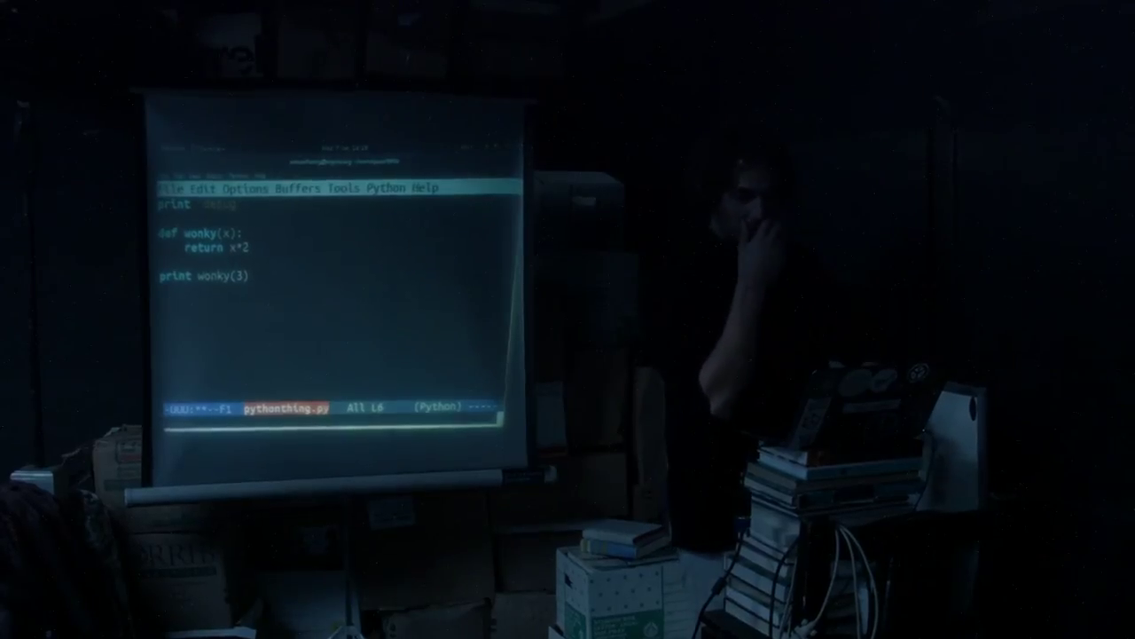
Step: Add an empty line below the code and mark a region around print wonky(3)
key(End)
key(Return)
key(Return)
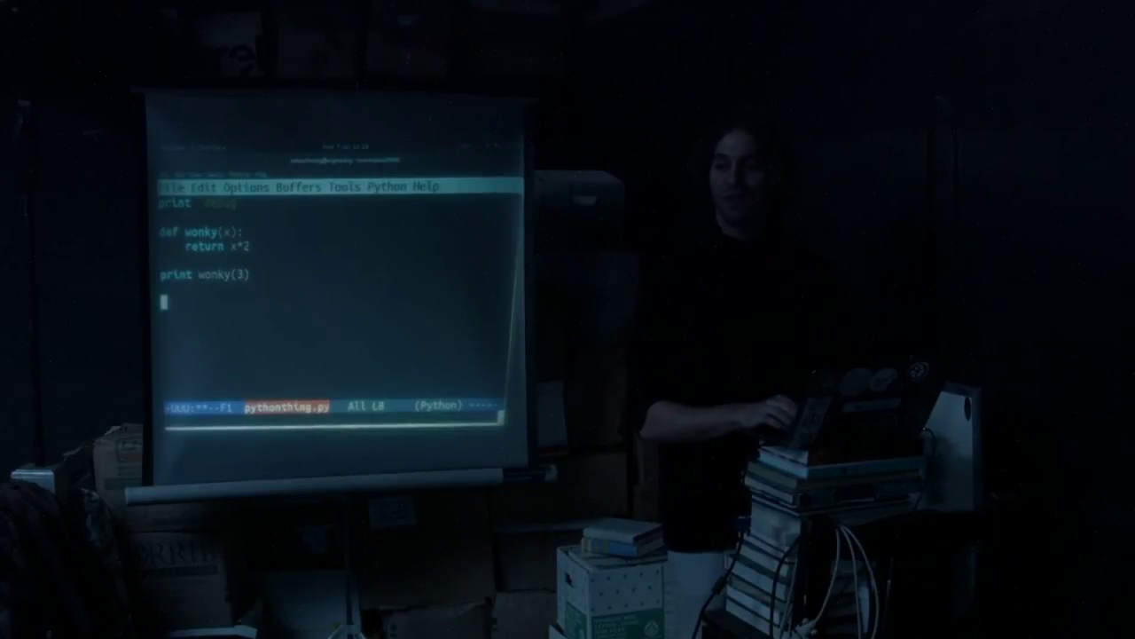
key(Up)
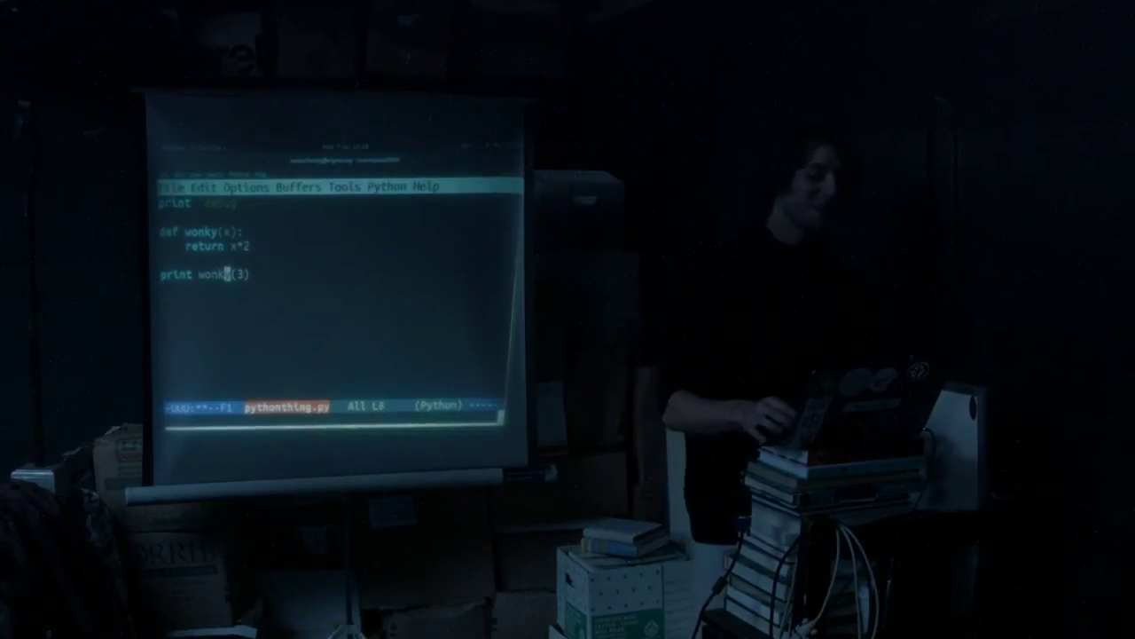
key(Up)
key(Left)
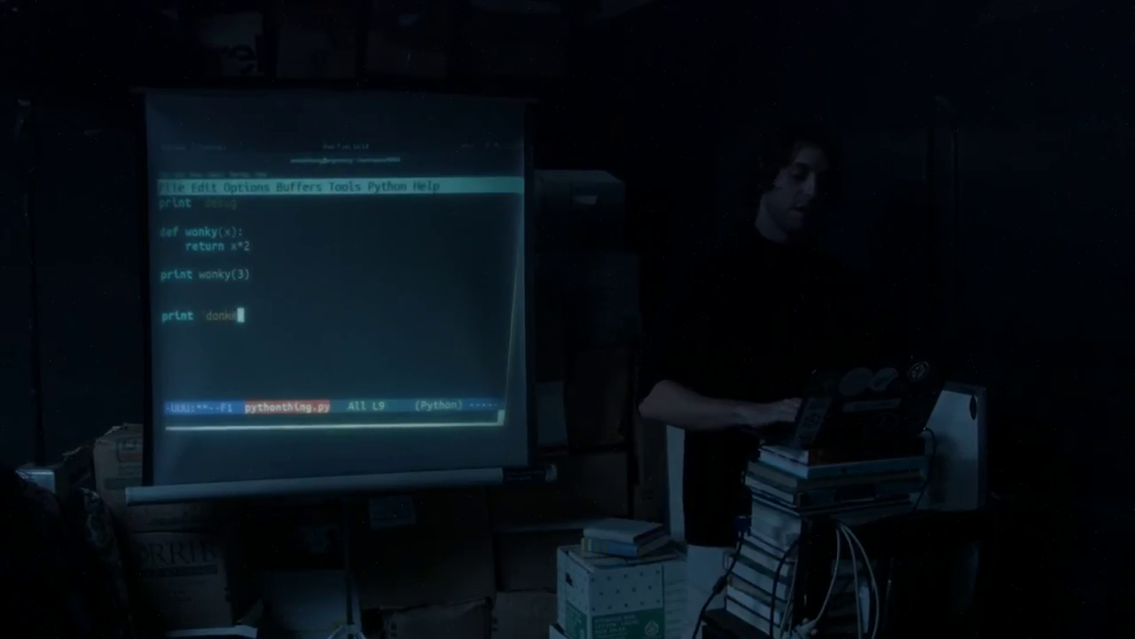
text(ys')
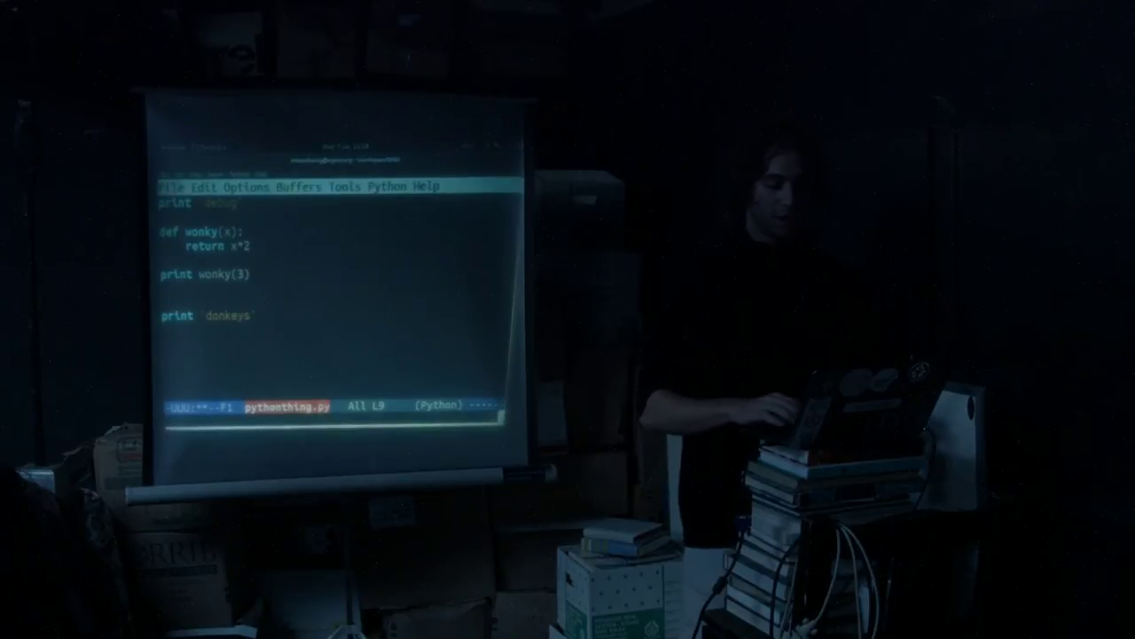
key(ctrl+space)
key(Up)
key(Up)
key(Up)
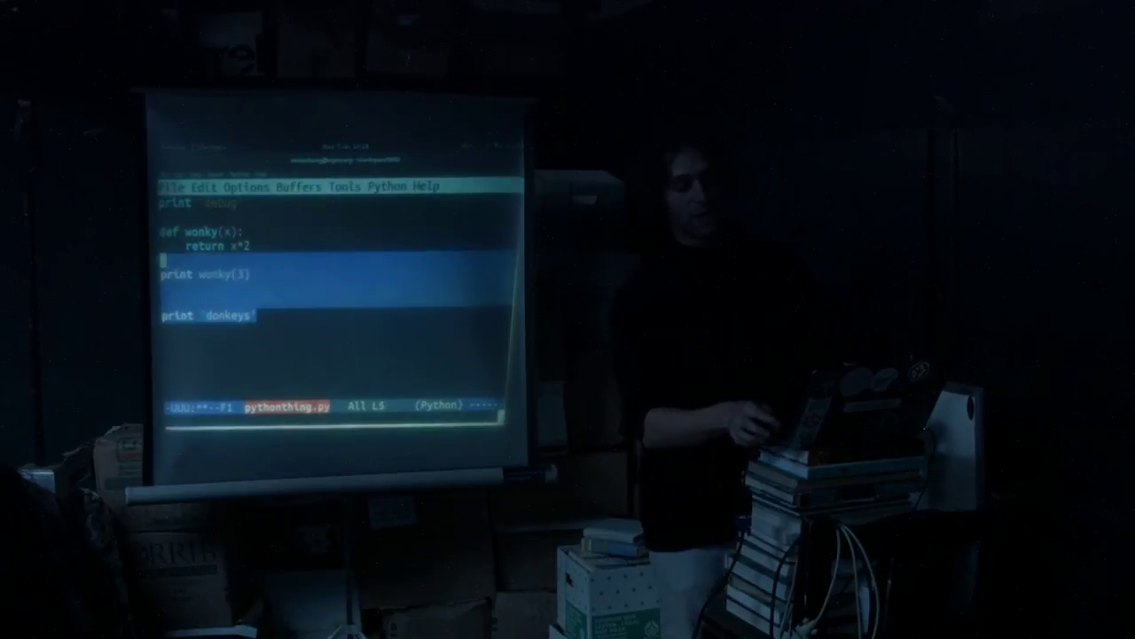
key(Down)
key(Down)
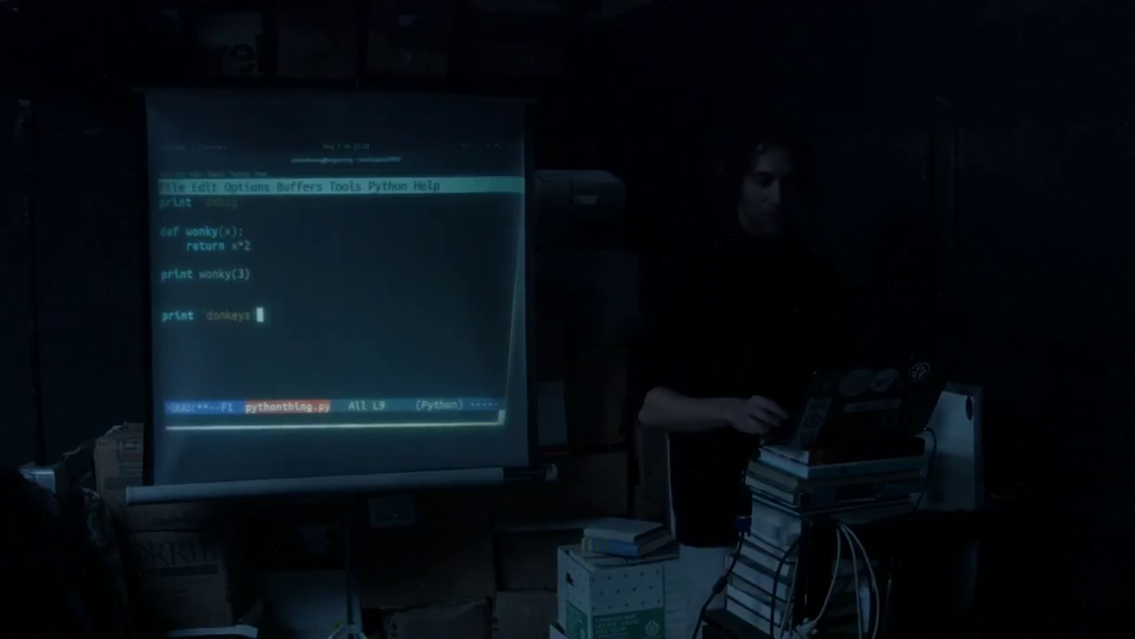
key(Up)
key(Up)
key(Up)
key(Up)
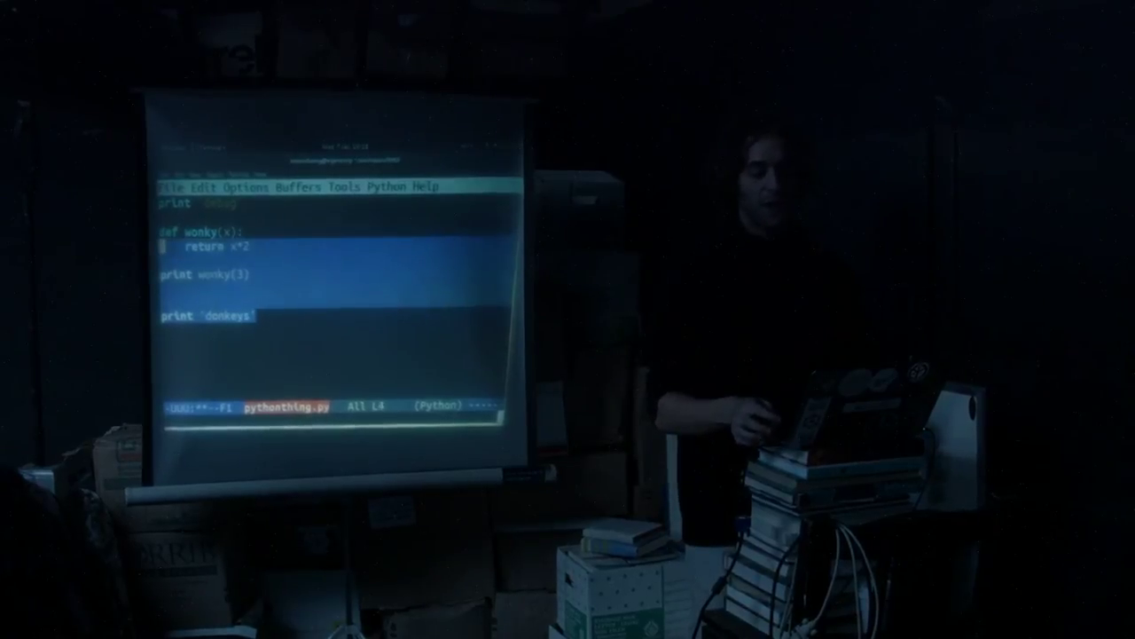
key(Down)
key(Down)
key(Down)
key(Down)
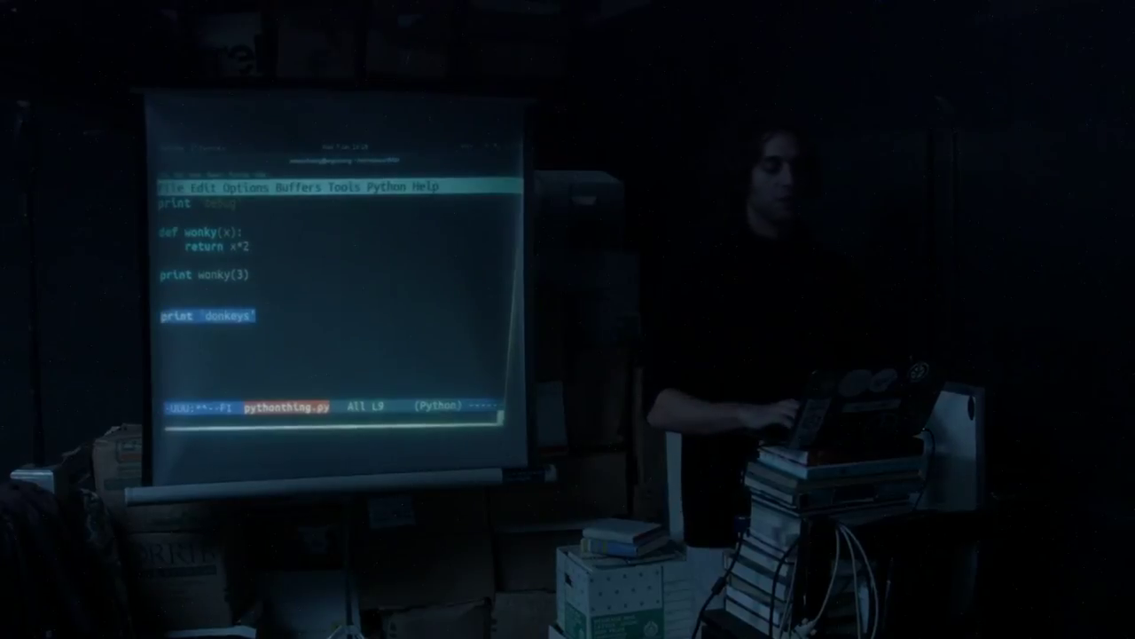
Step: Cut the print 'donkeys' line, then cut print wonky(3) and paste it back
key(ctrl+w)
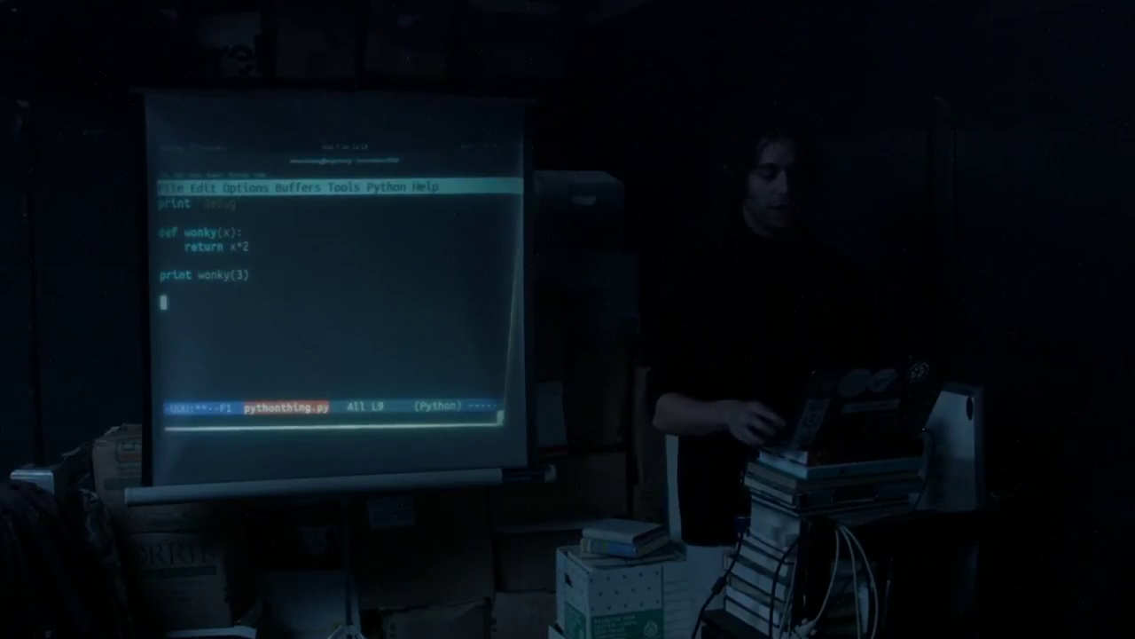
key(Up)
key(Up)
key(Up)
key(ctrl+space)
key(Down)
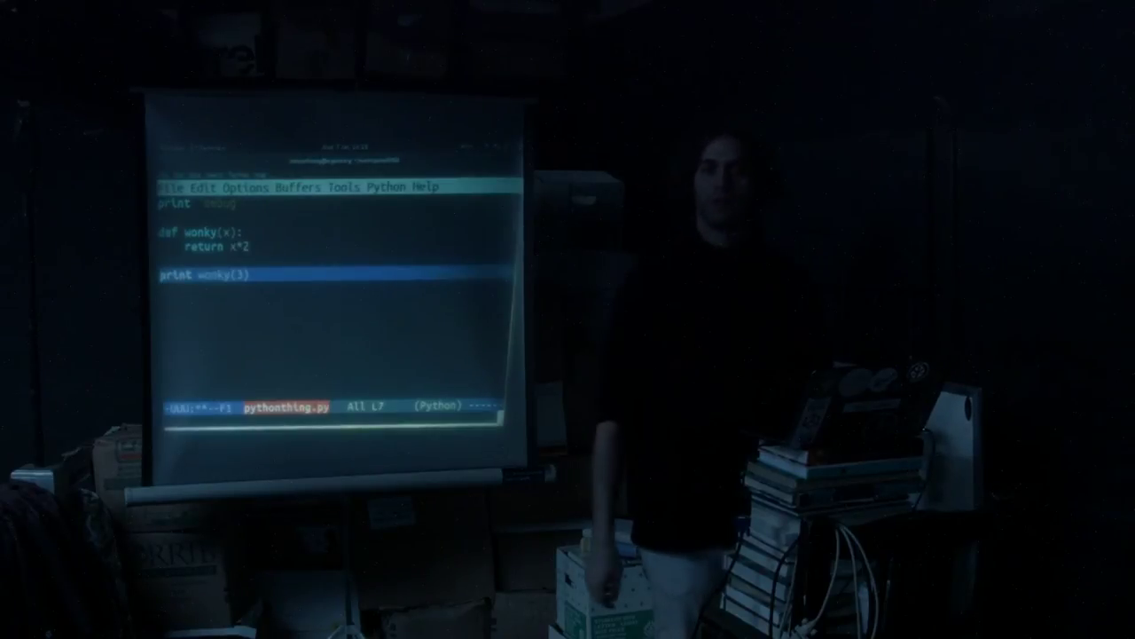
key(ctrl+w)
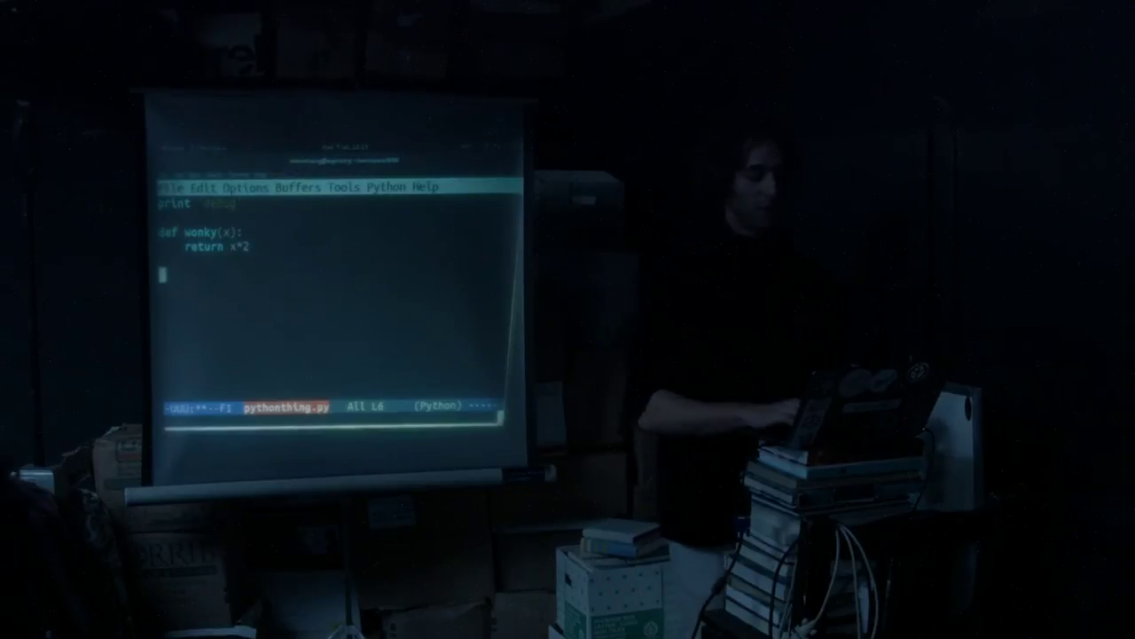
key(ctrl+y)
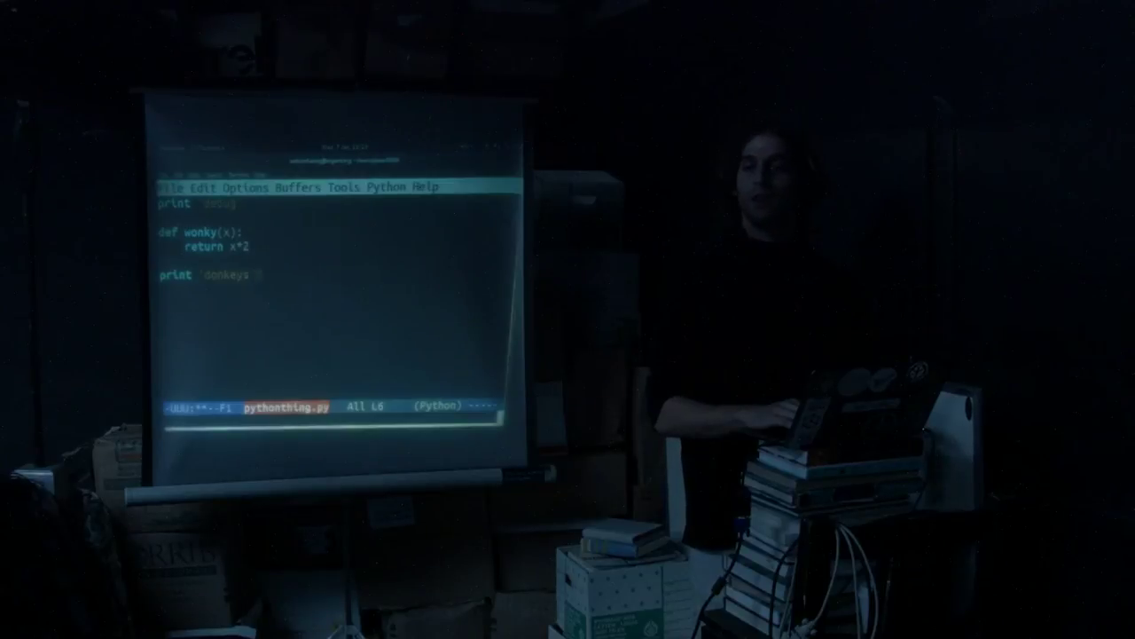
Step: Undo the donkeys paste so the file ends with print wonky(3), then add a blank line
key(ctrl+y)
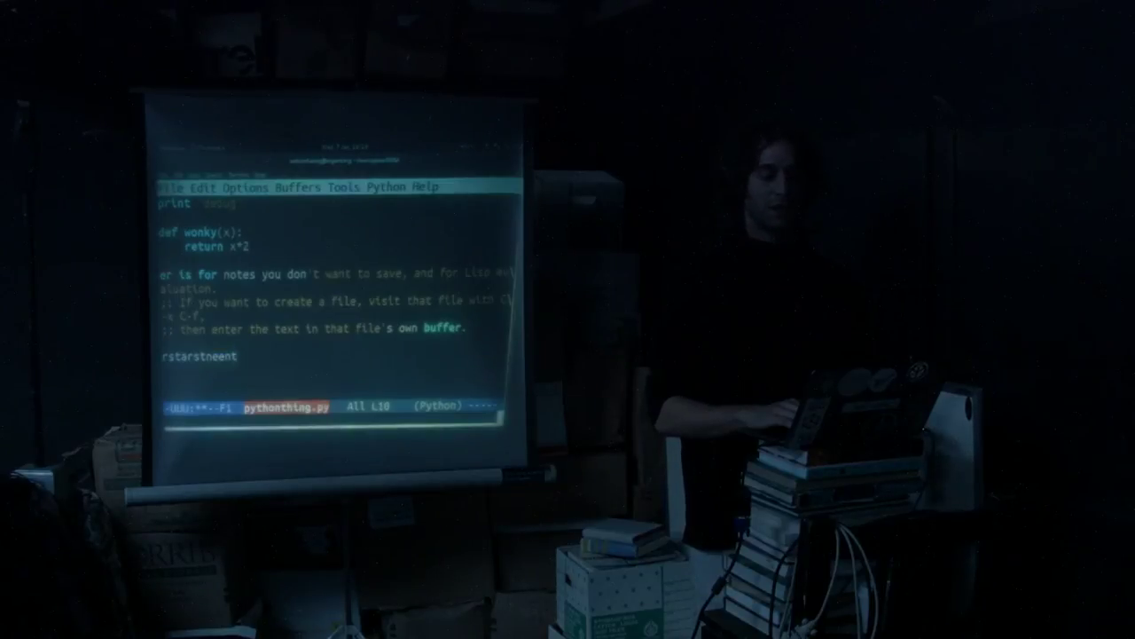
key(ctrl+underscore)
key(ctrl+y)
key(ctrl+underscore)
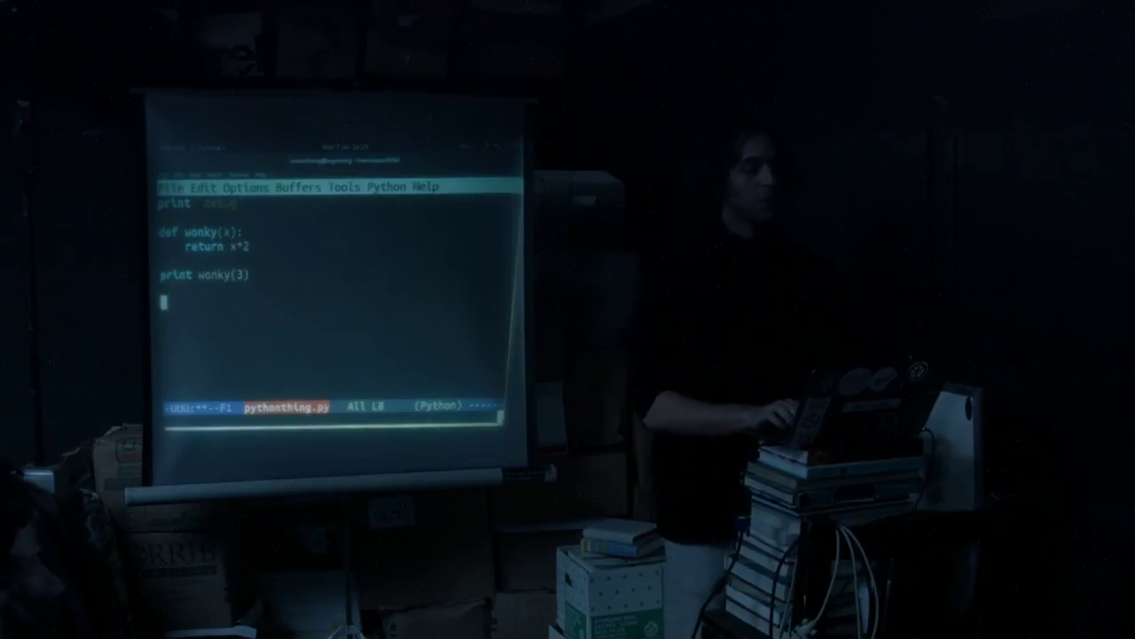
key(Return)
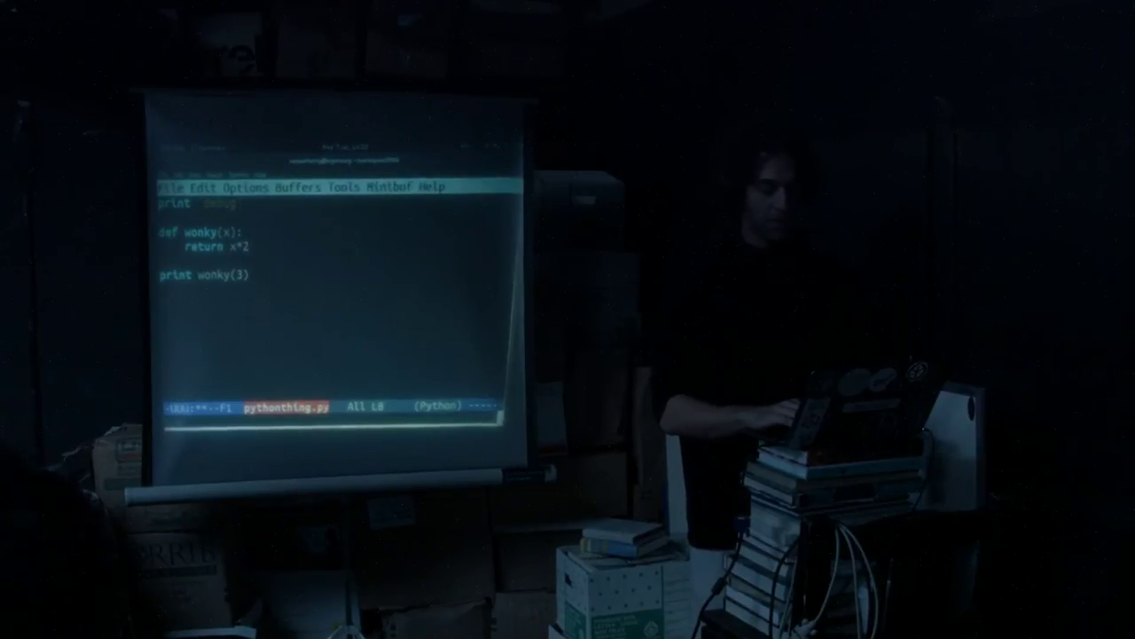
text(python-)
Step: Display the python- command completions in the *Completions* list
key(Tab)
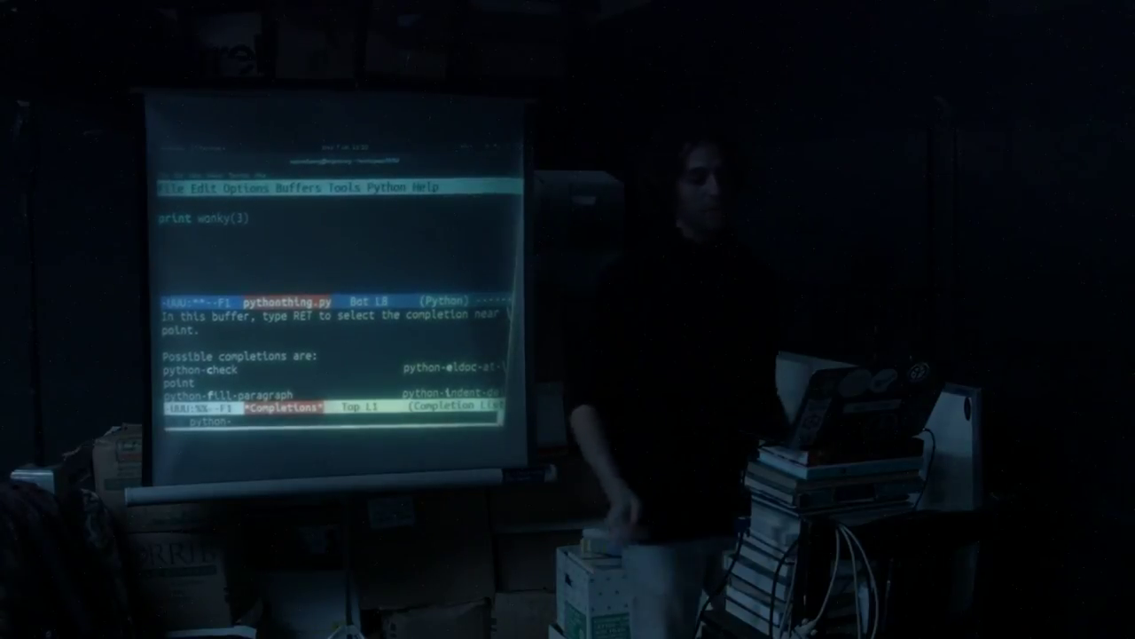
key(ctrl+x)
key(o)
key(q)
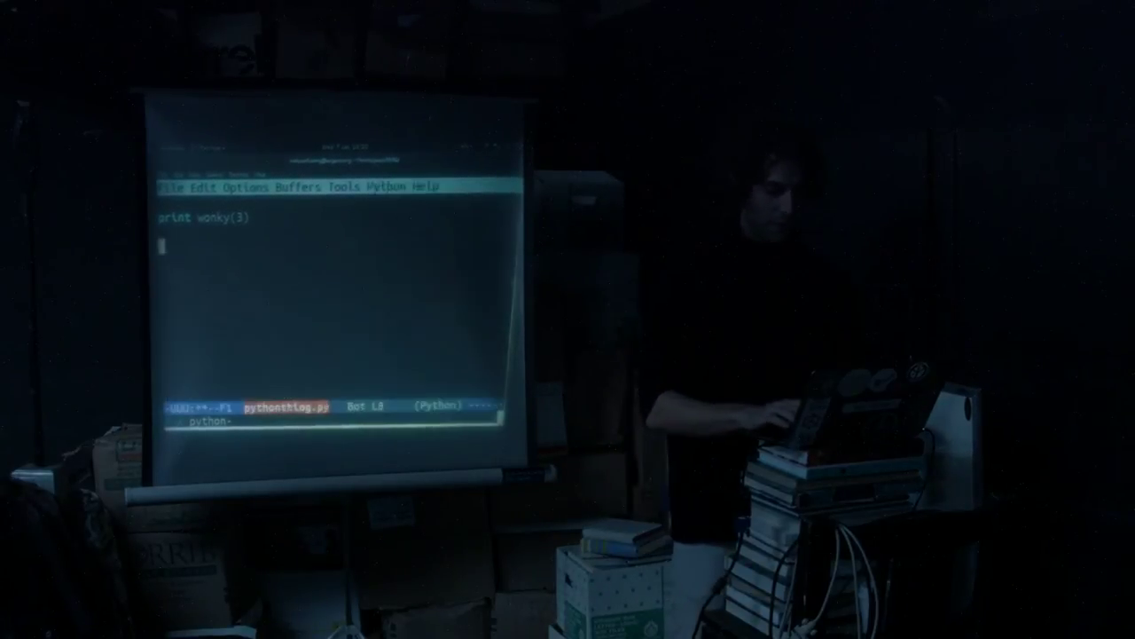
key(alt+x)
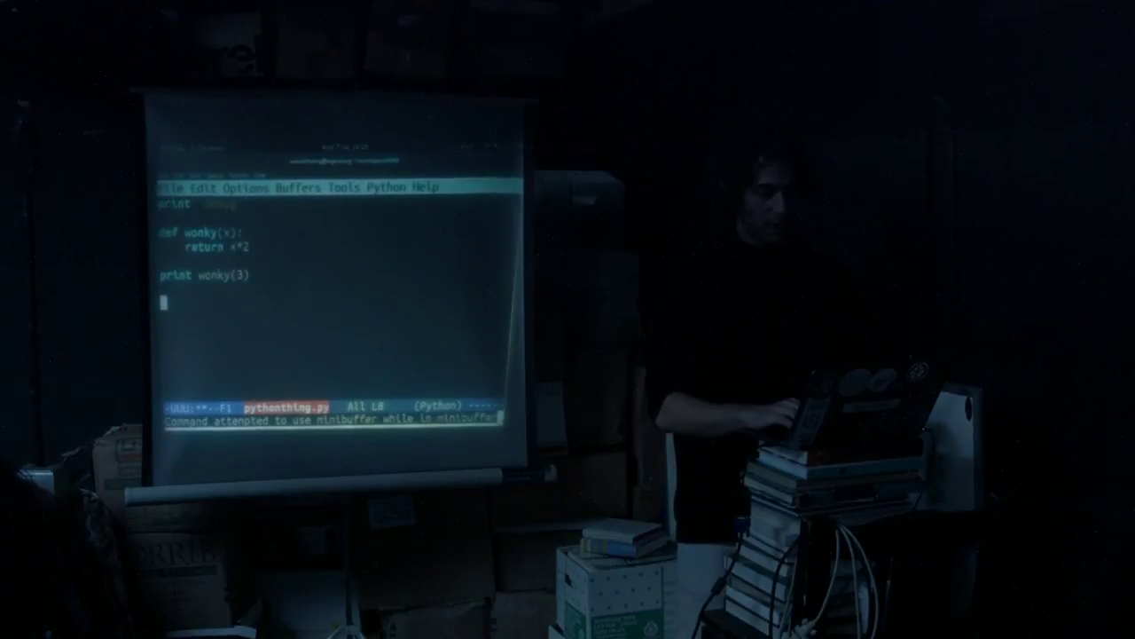
key(alt+x)
text(python-)
key(Tab)
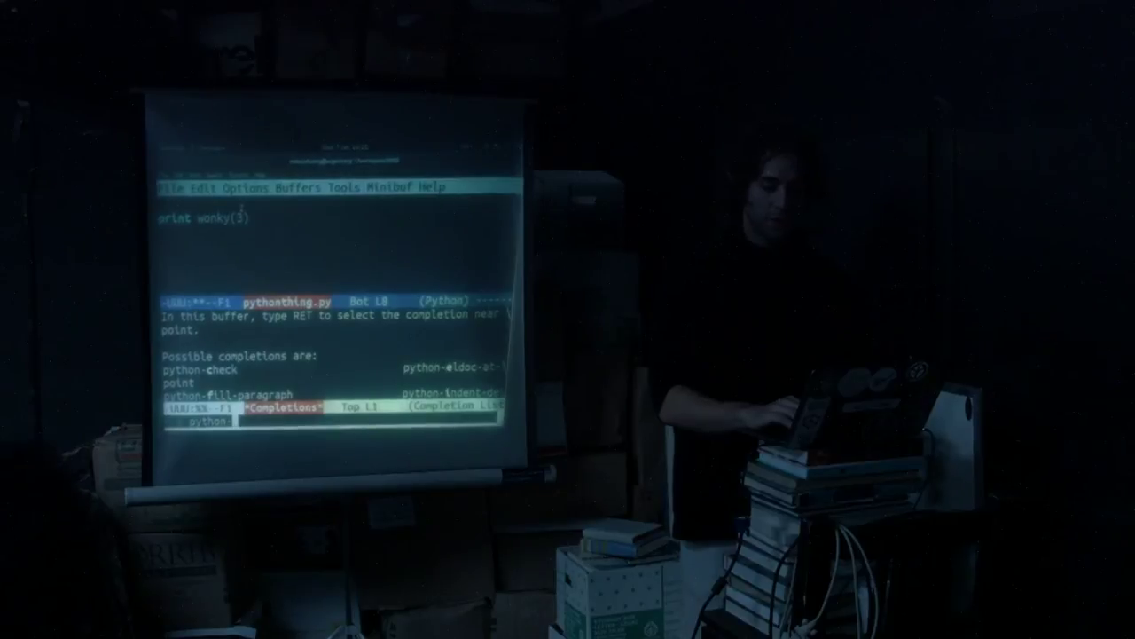
key(ctrl+g)
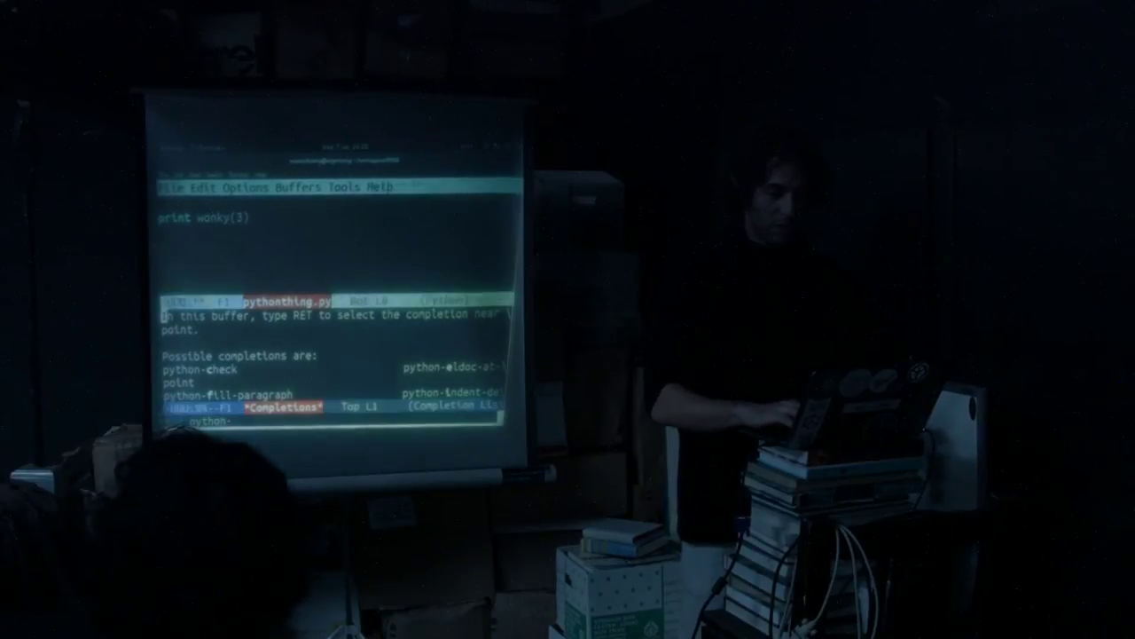
Step: Browse the python- completions down to the python-skeleton-class entry
key(ctrl+x)
key(o)
key(ctrl+v)
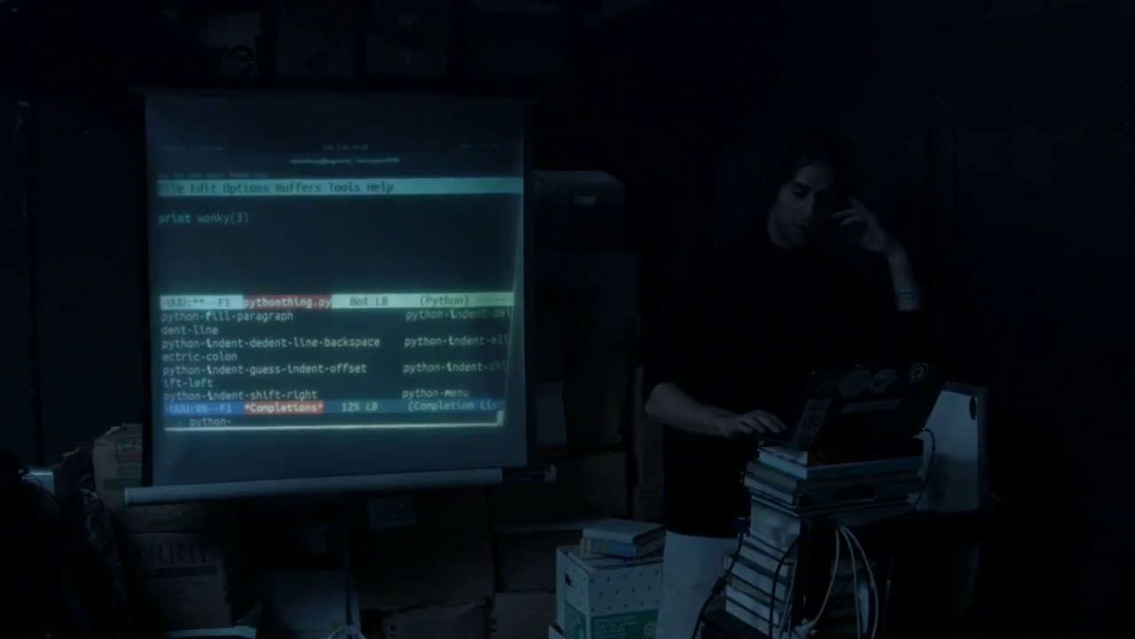
key(Down)
key(Down)
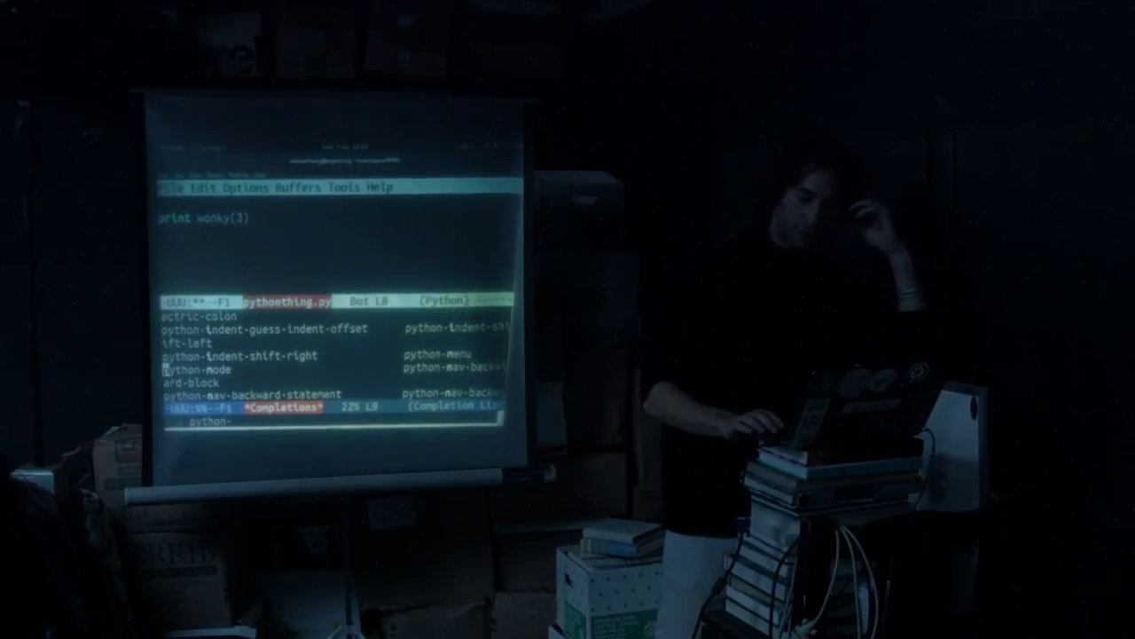
key(Down)
key(Down)
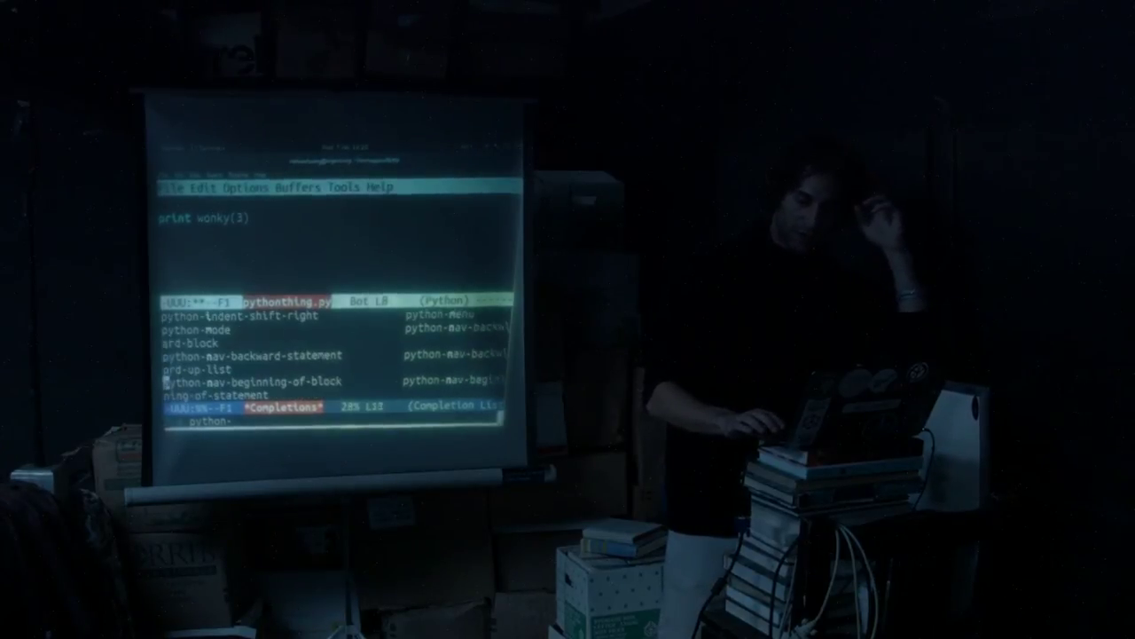
key(Down)
key(Down)
key(Down)
key(Down)
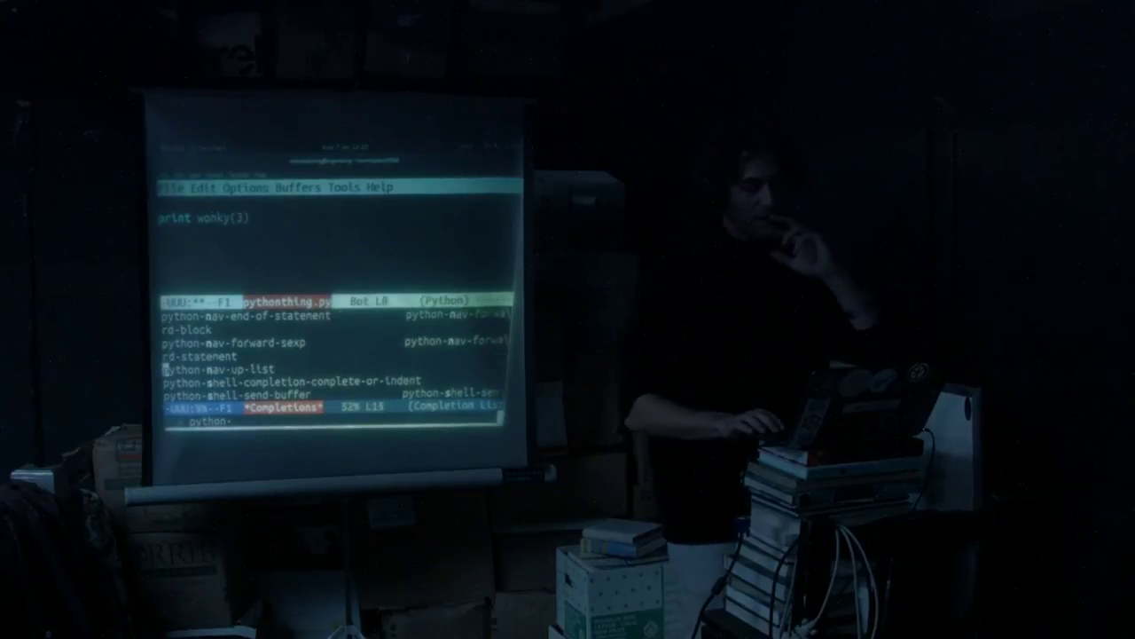
key(Down)
key(Down)
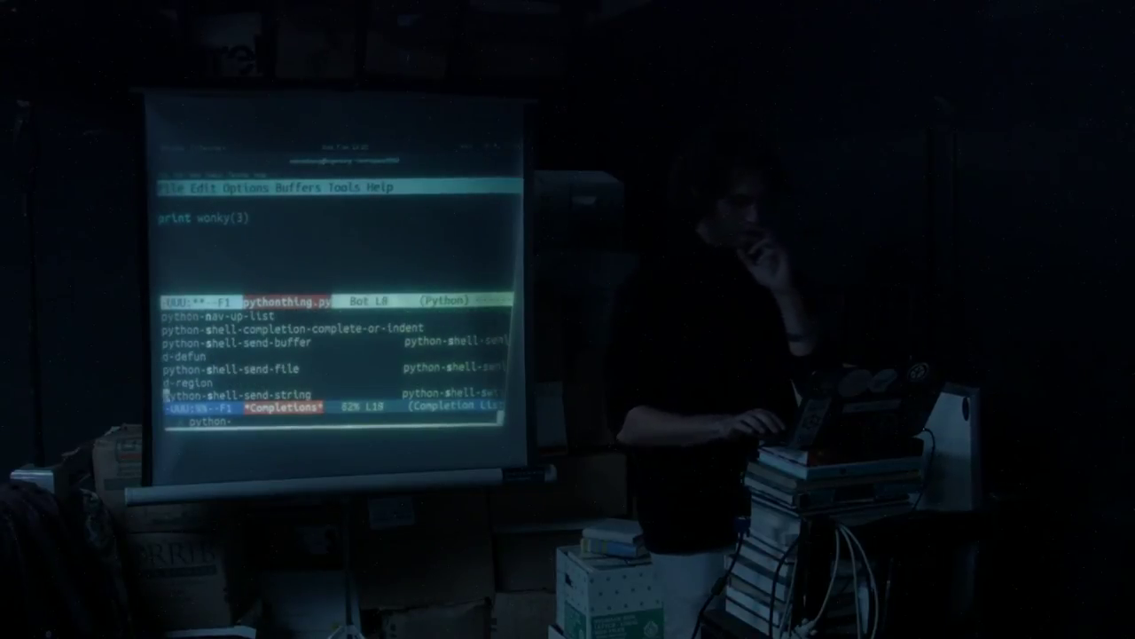
key(Down)
key(Down)
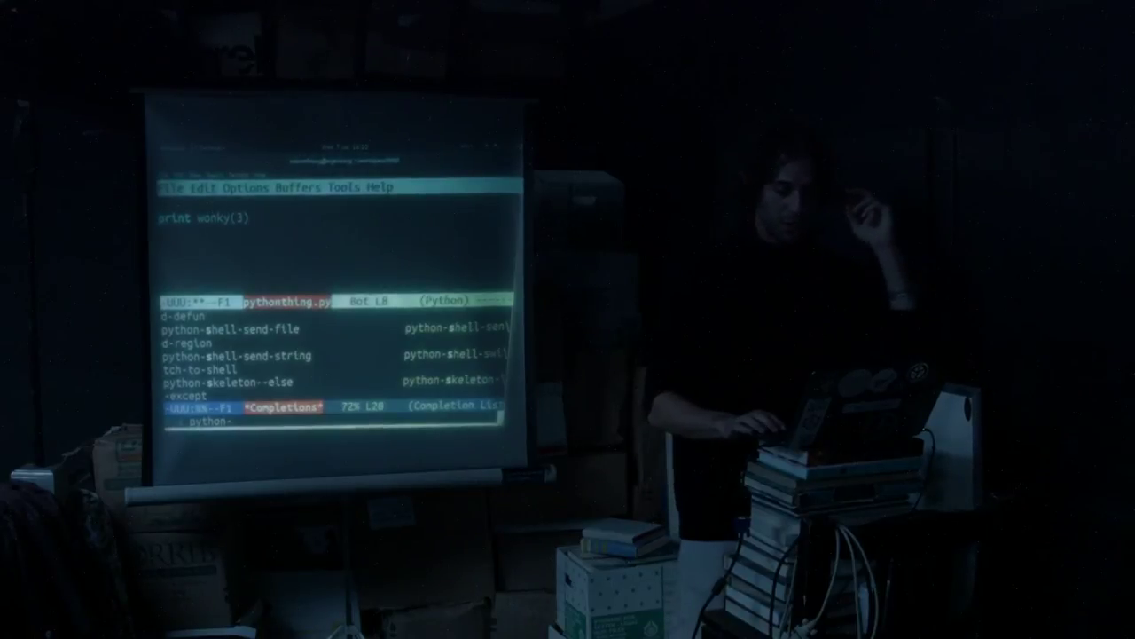
key(Down)
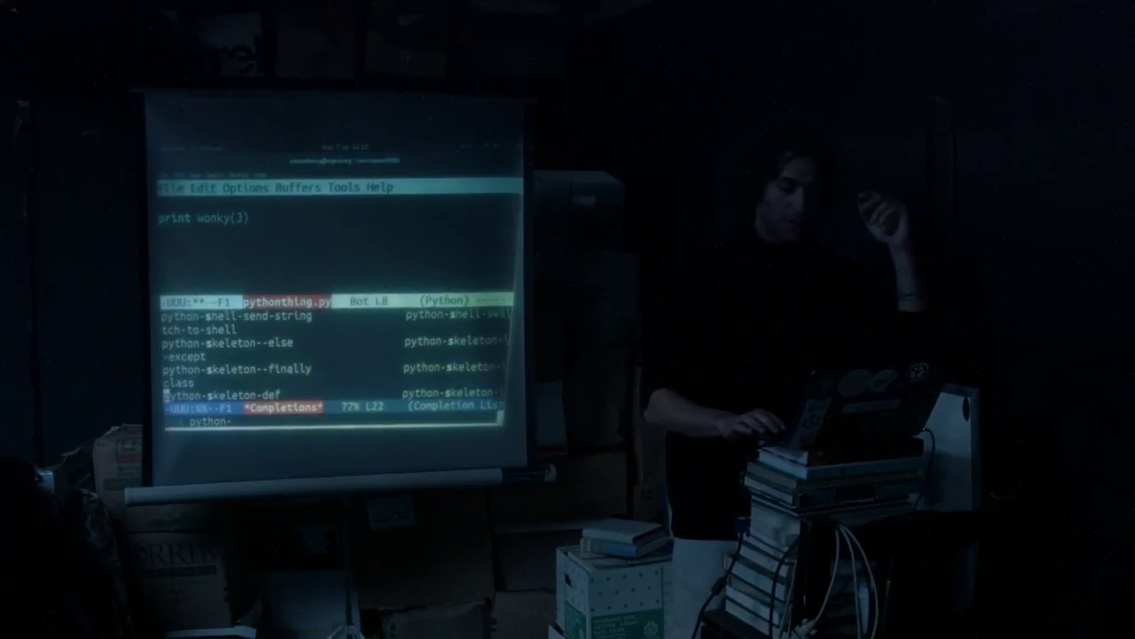
key(Down)
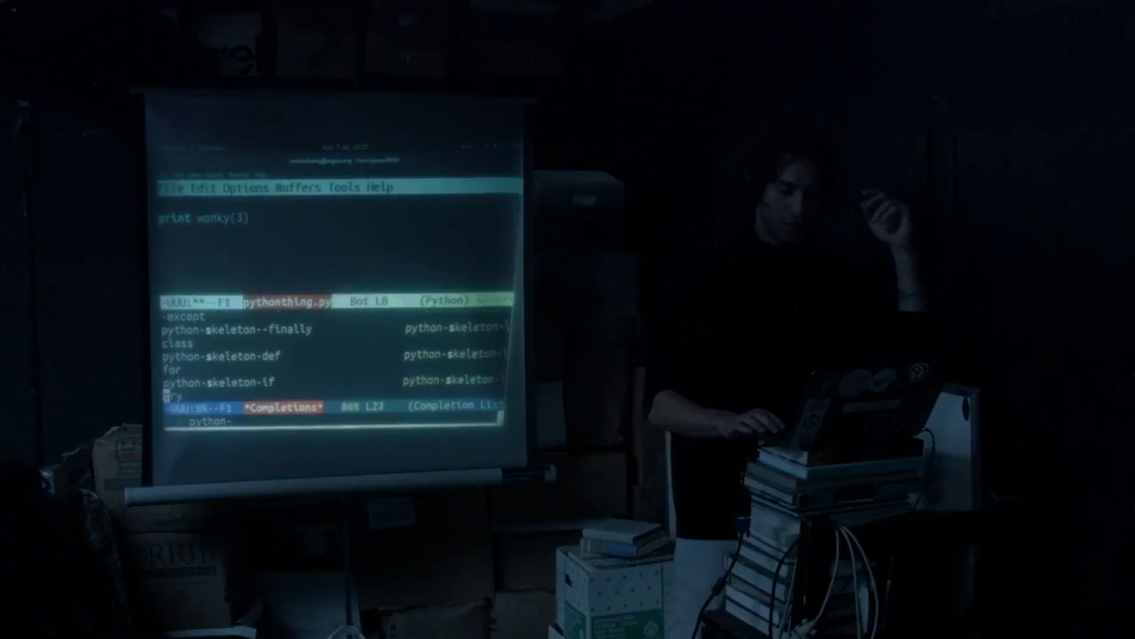
key(Down)
key(Up)
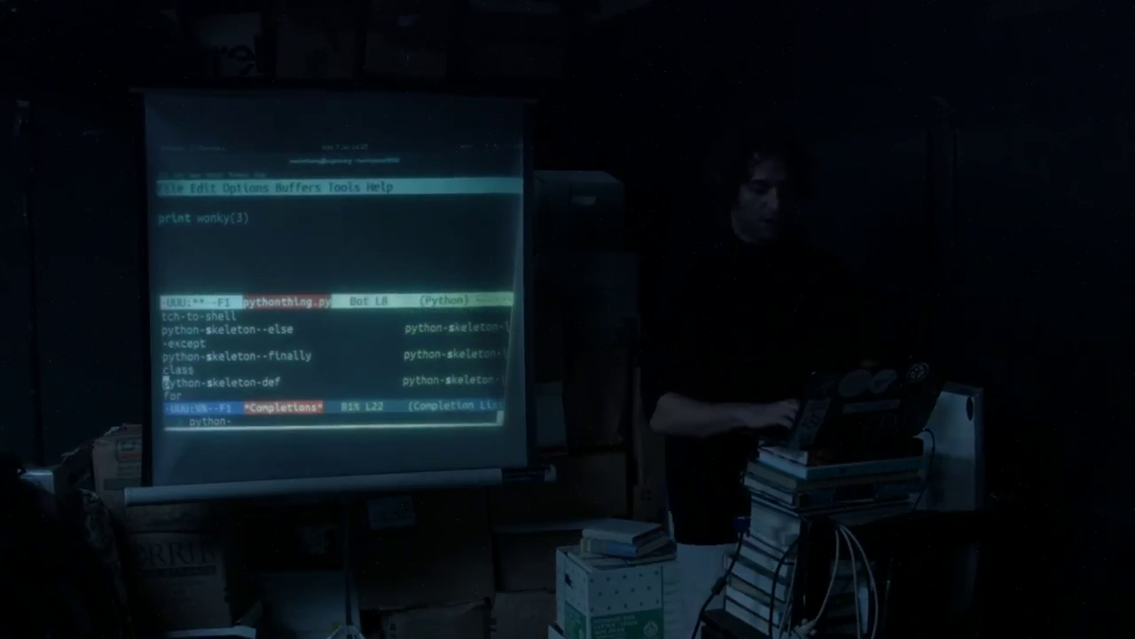
key(Return)
Step: Run python-skeleton-class to insert class my_class(parent) with docstring 'this class does this'
key(alt+x)
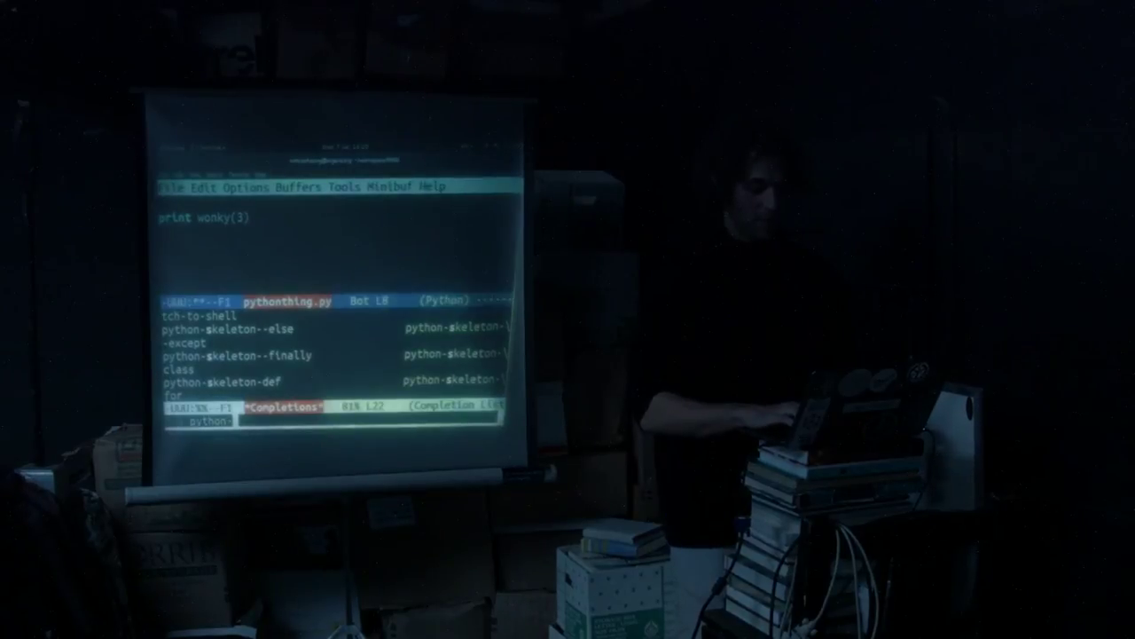
text(ske)
key(Tab)
text(s)
key(Return)
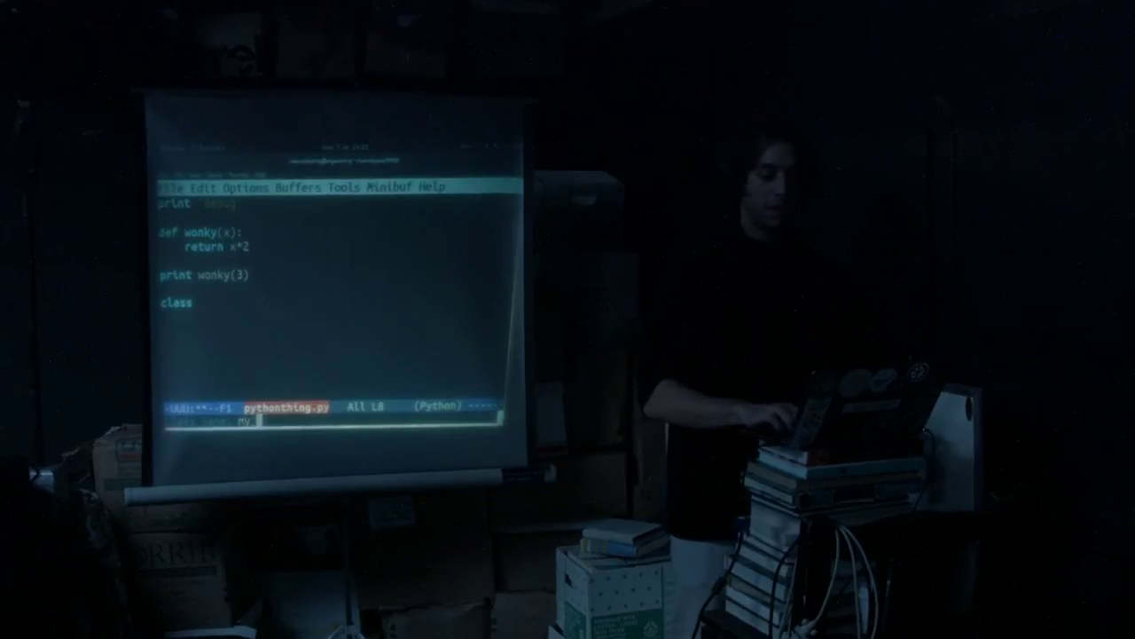
text(my_class)
key(Return)
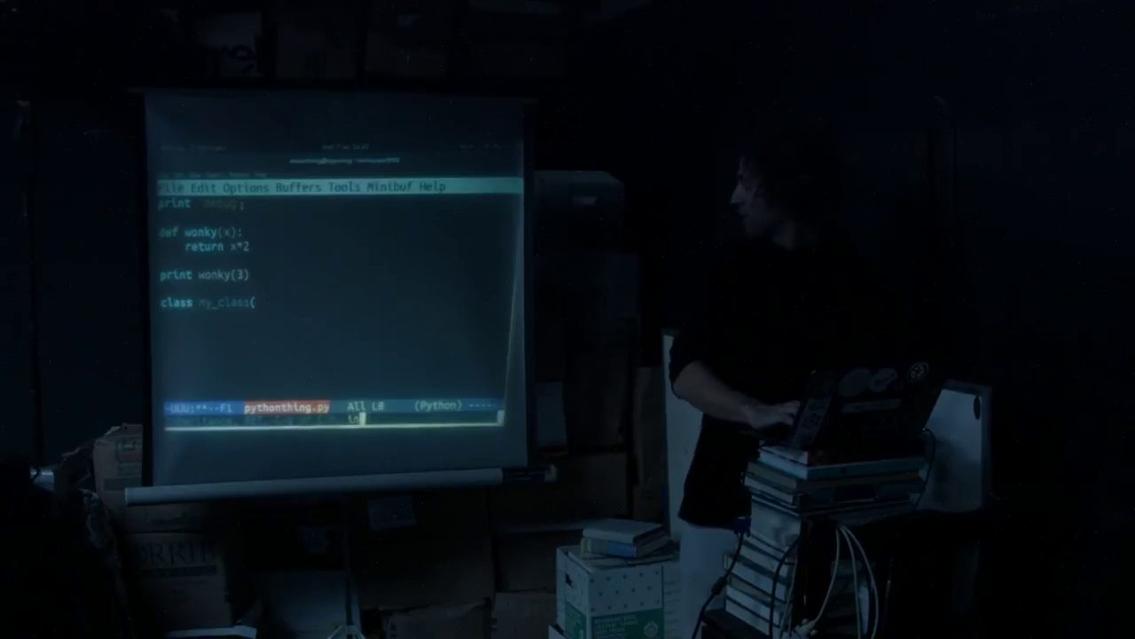
text(parent)
key(Return)
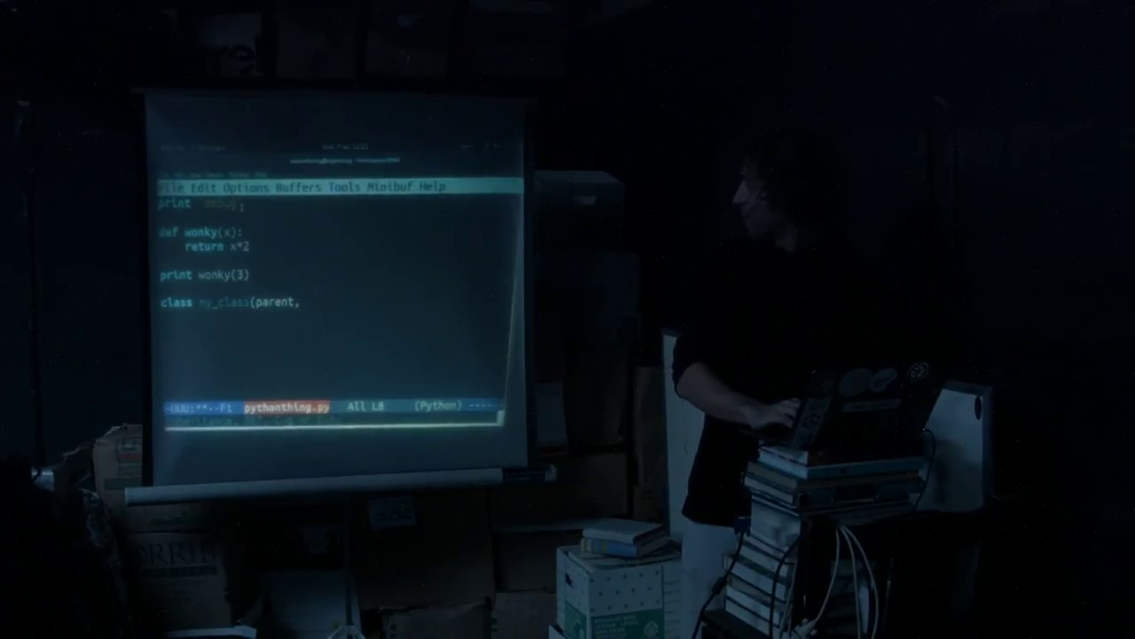
key(Return)
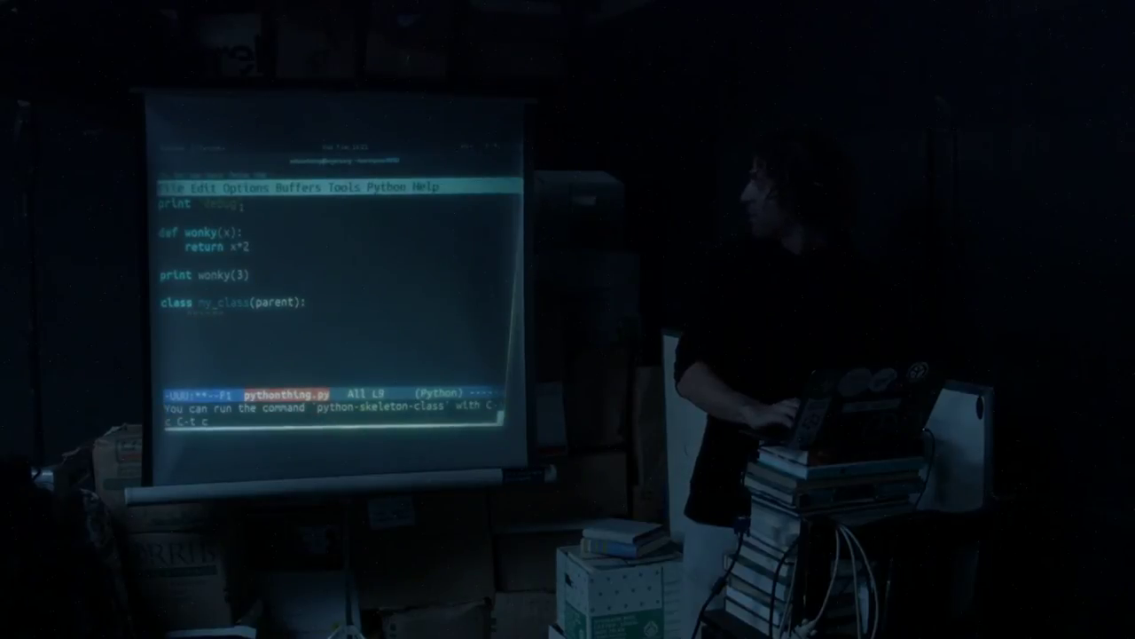
key(ctrl+g)
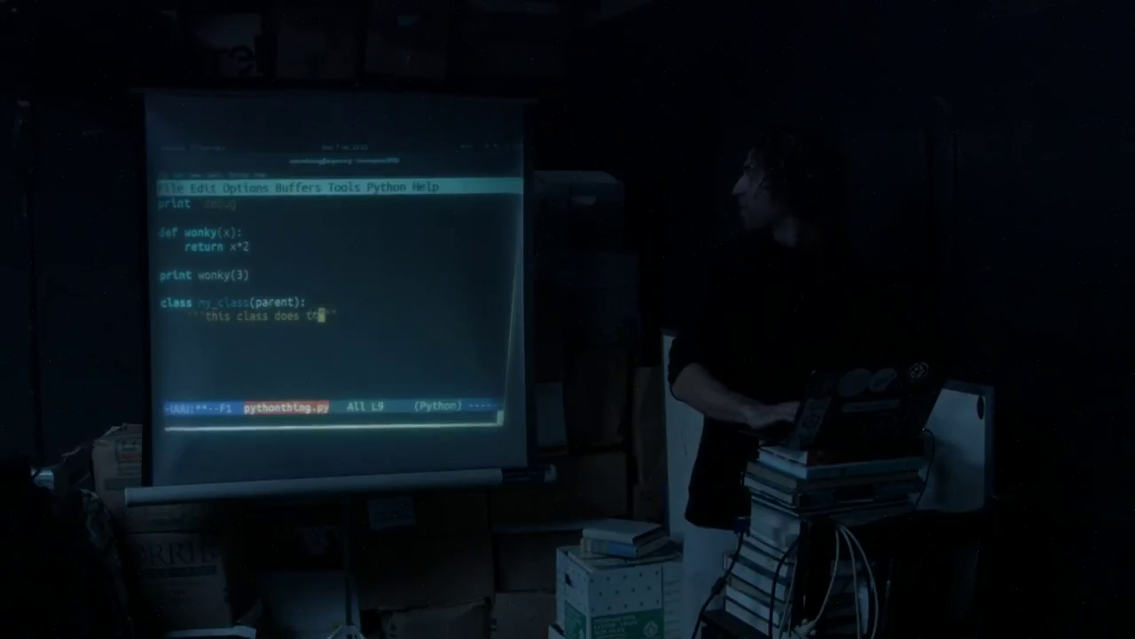
text(is")
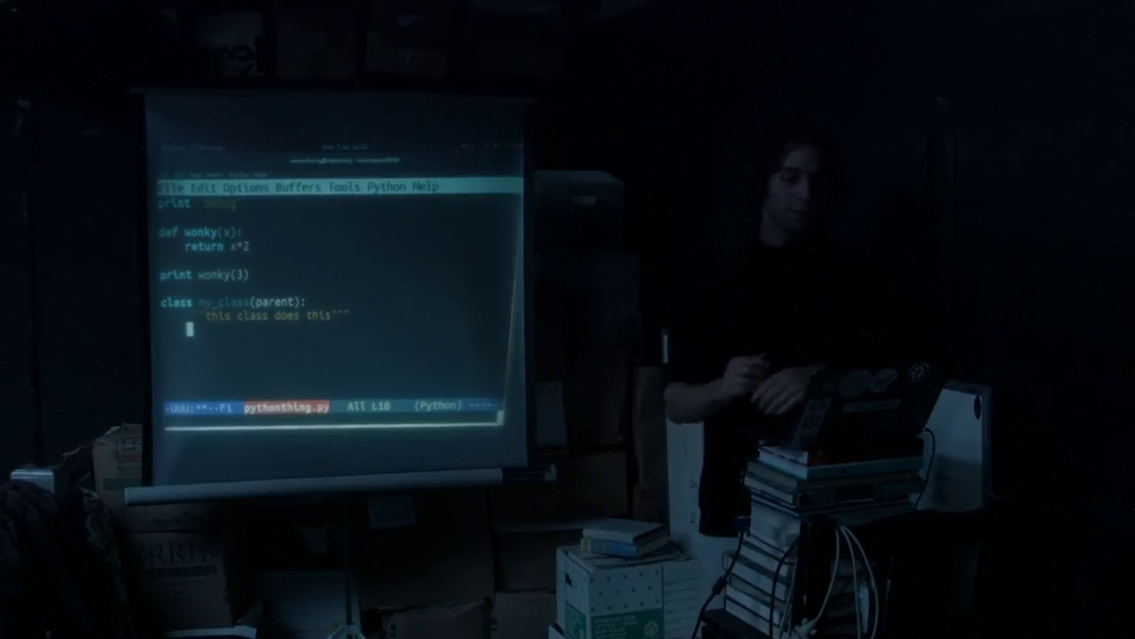
key(Return)
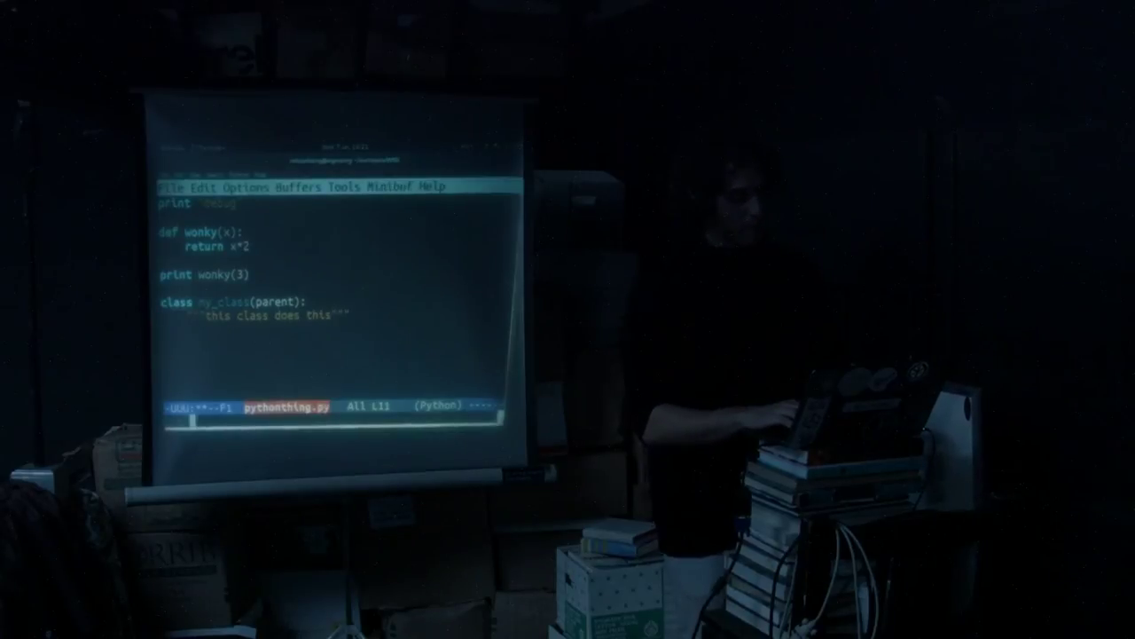
text(vi)
Step: Enable vi-mode on pythonthing.py through Tab-completed M-x, running it a second time after escaping
key(Tab)
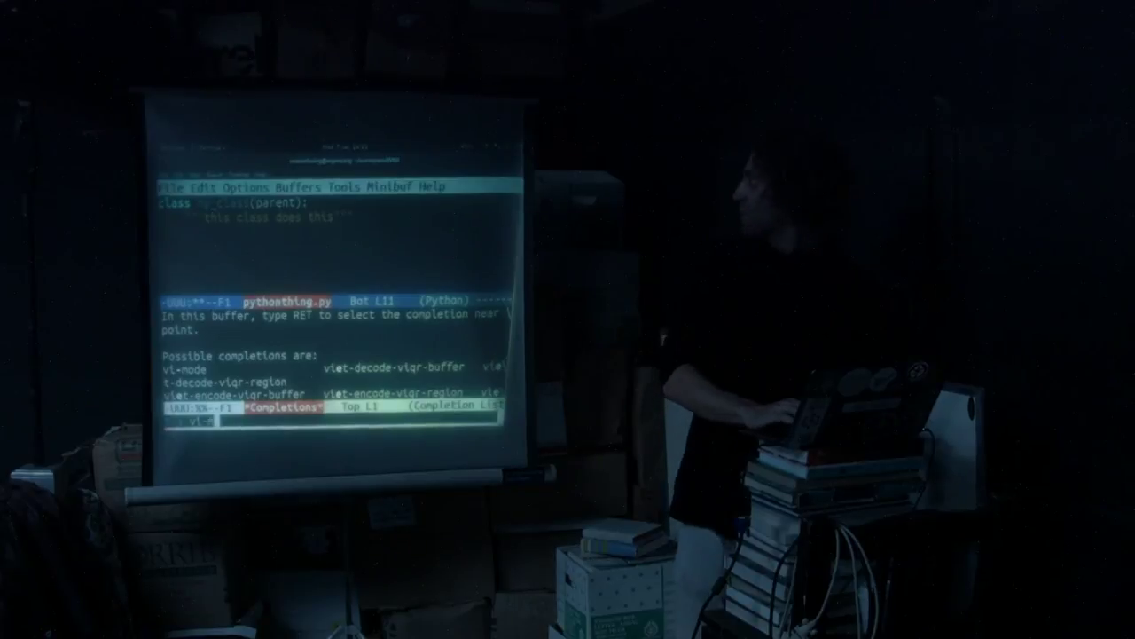
text(-m)
key(Tab)
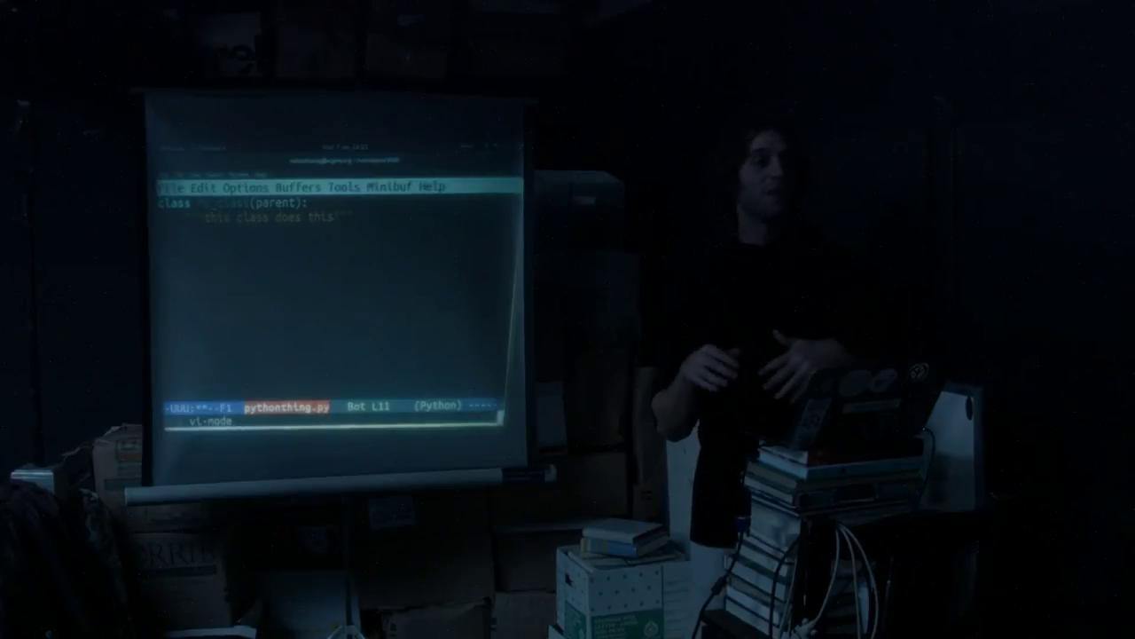
key(Return)
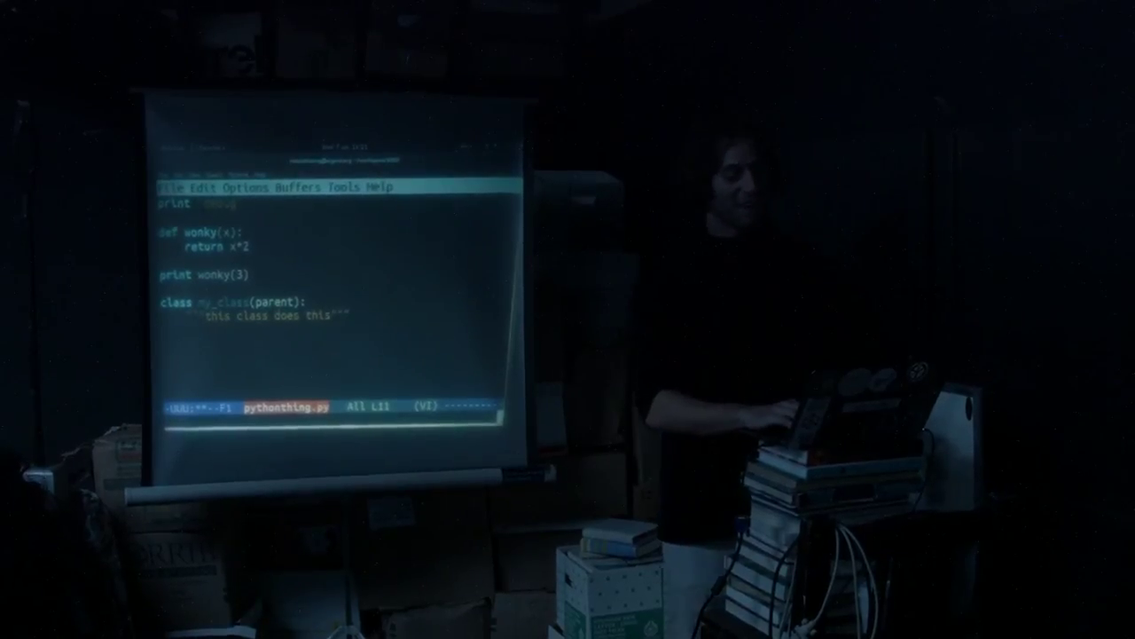
key(Escape)
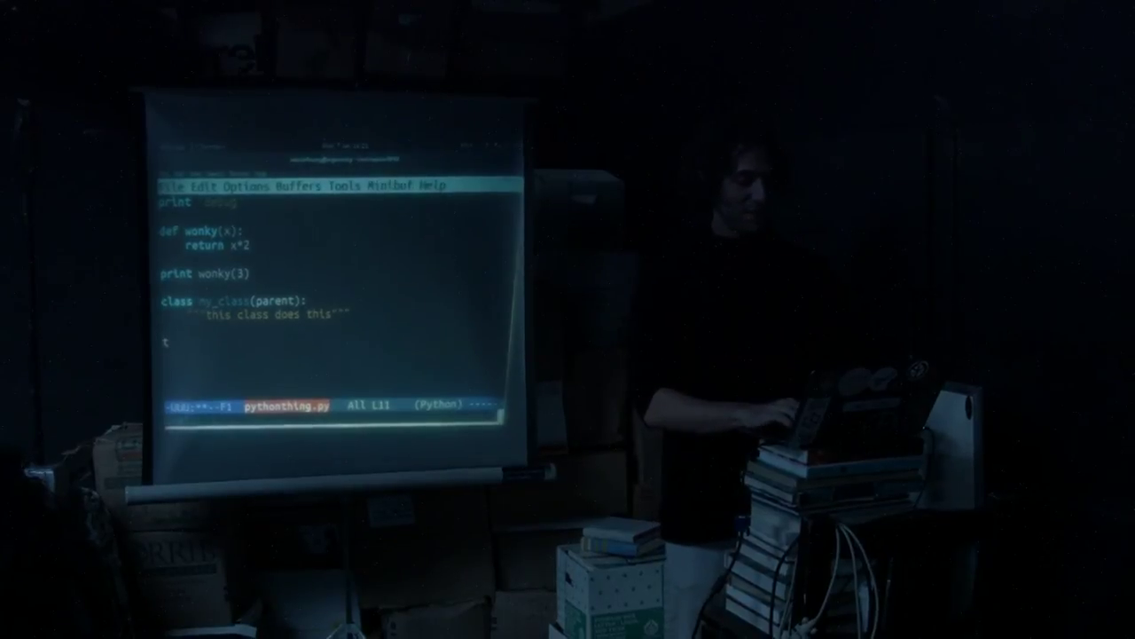
key(alt+x)
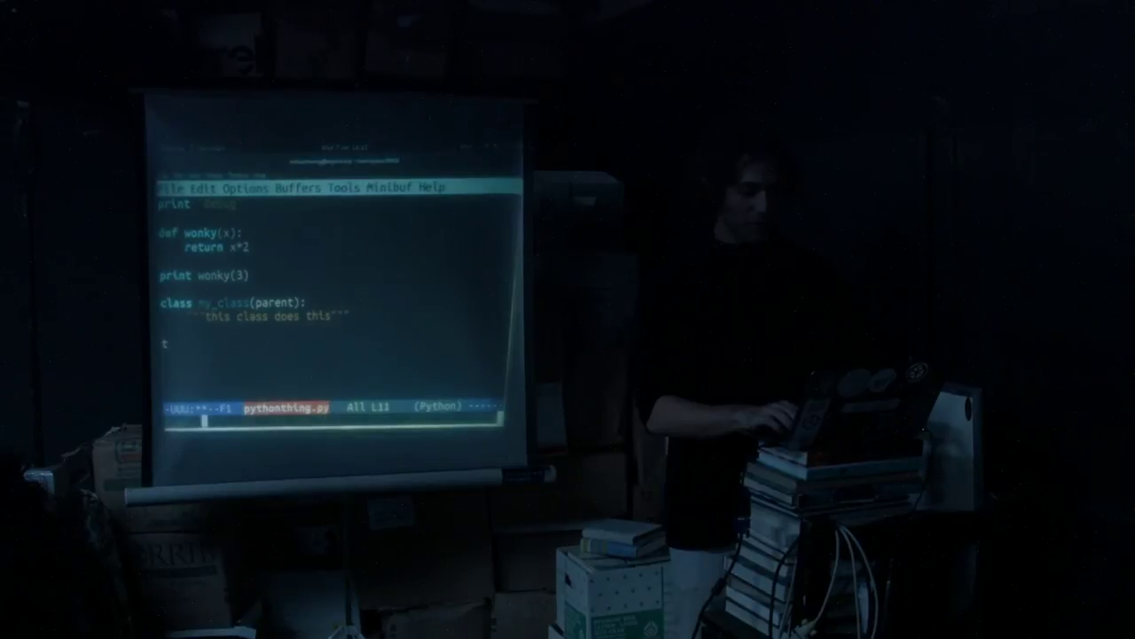
text(d)
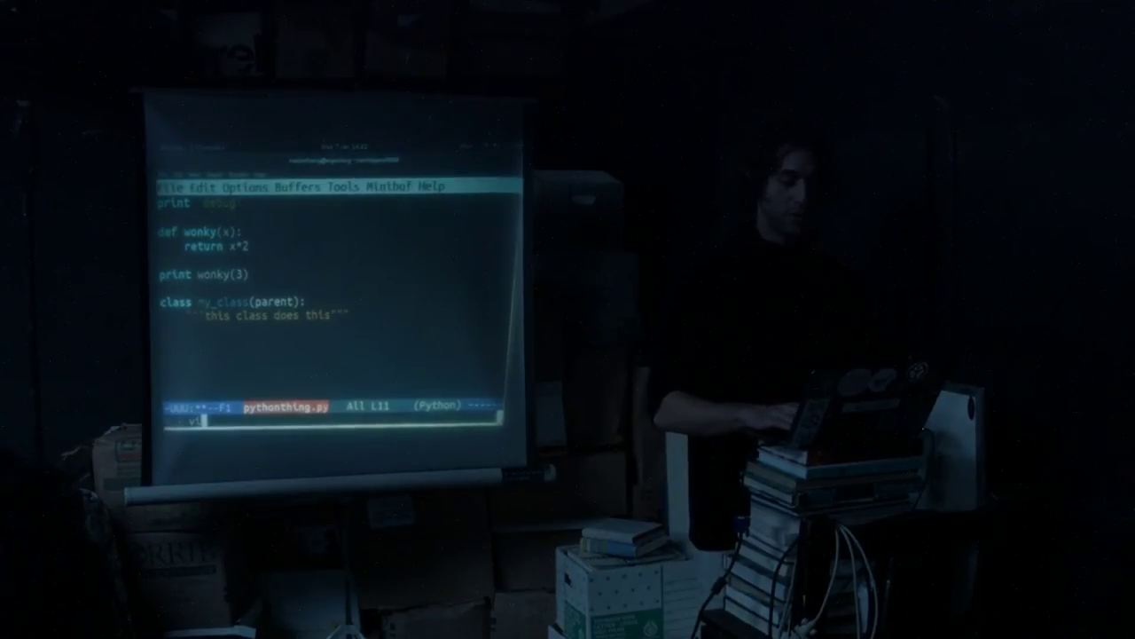
key(Tab)
text(e)
key(Return)
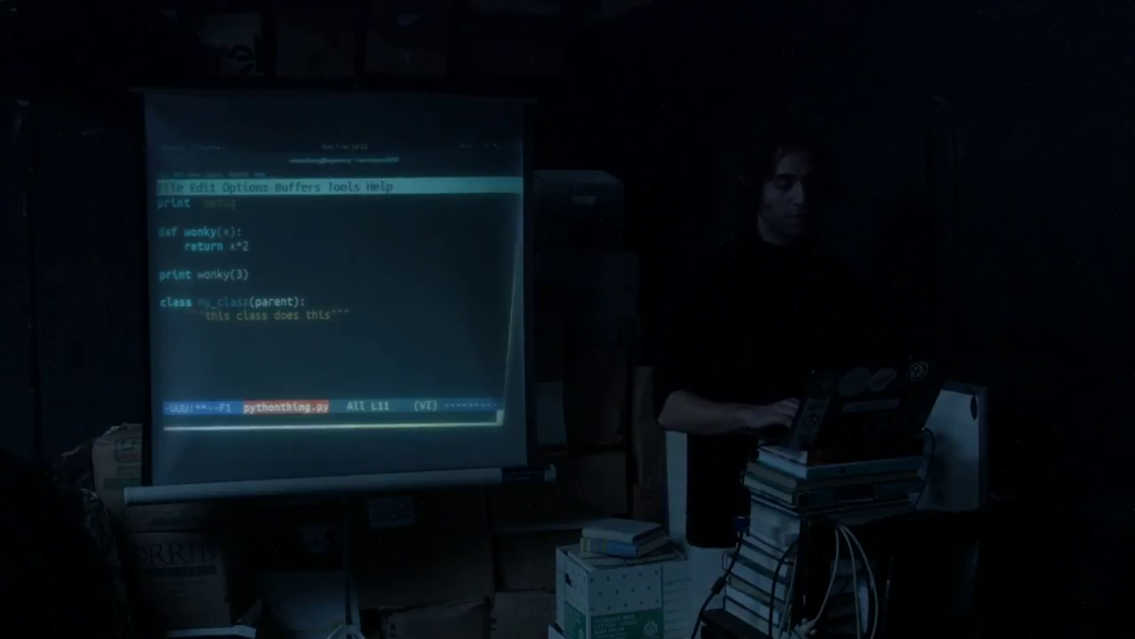
key(alt+x)
Step: Search Apropos for 'font' commands and move into the results list
key(Return)
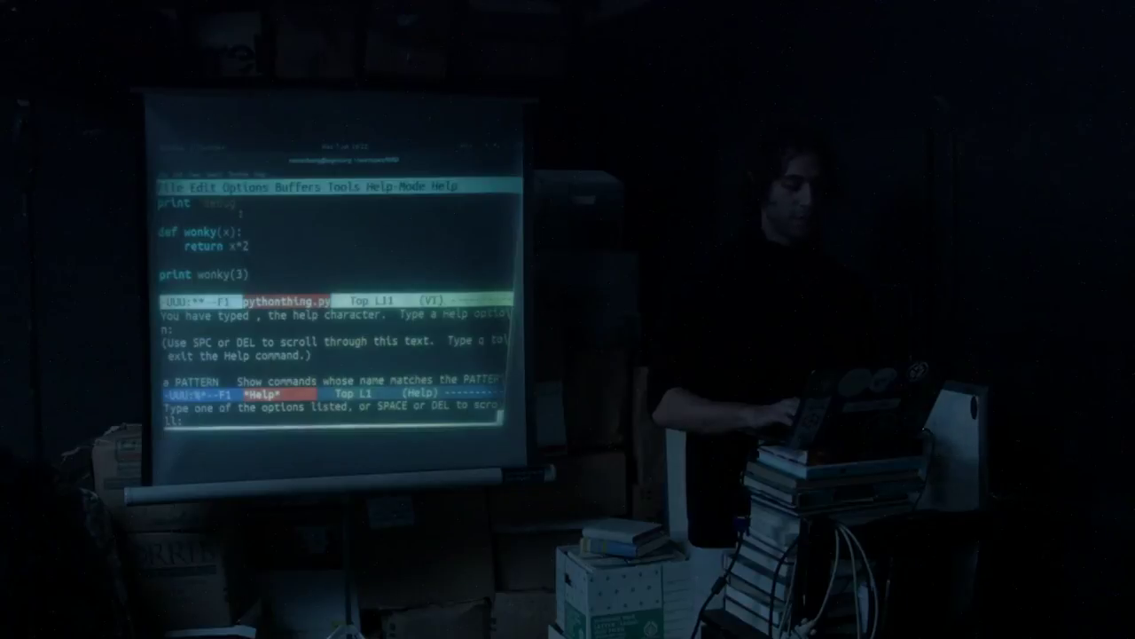
key(ctrl+g)
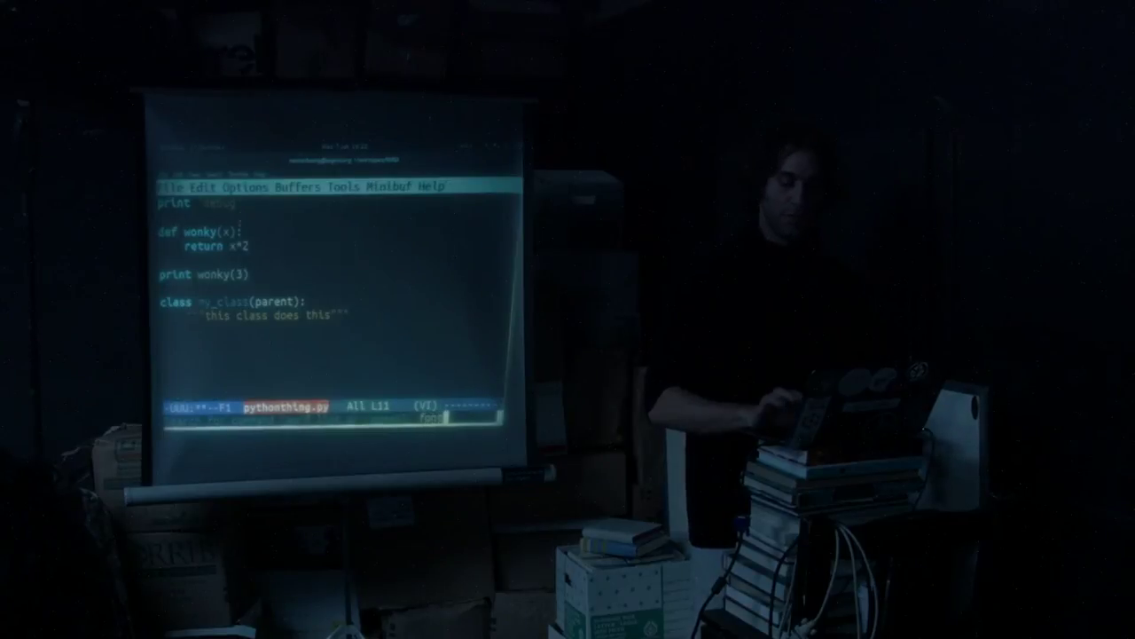
key(Return)
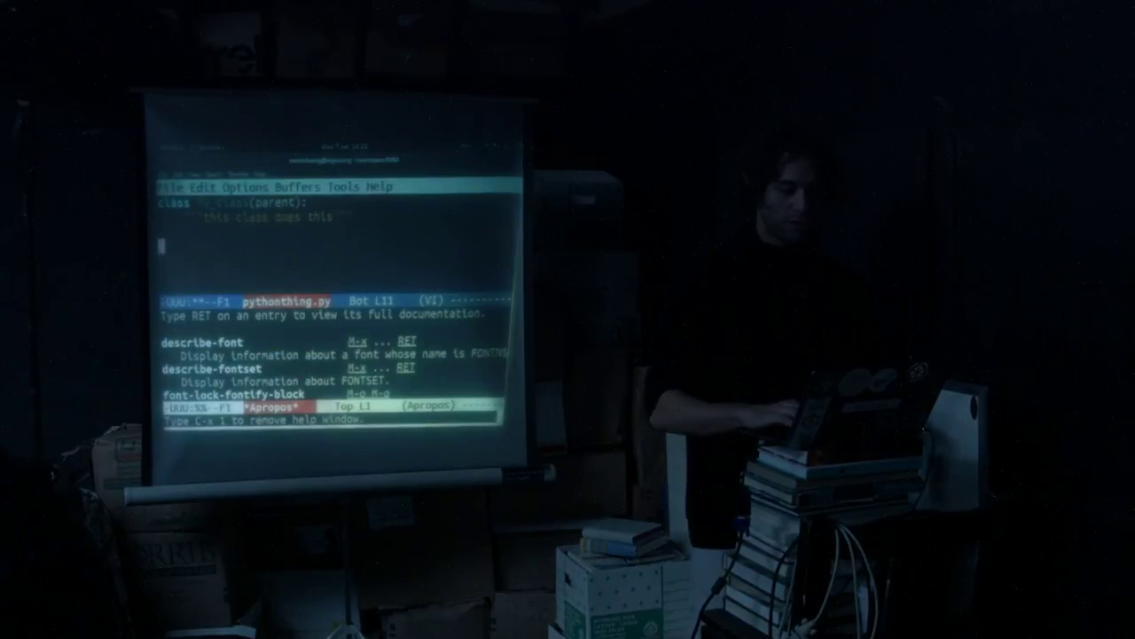
key(ctrl+x)
key(o)
key(Down)
key(Down)
key(Down)
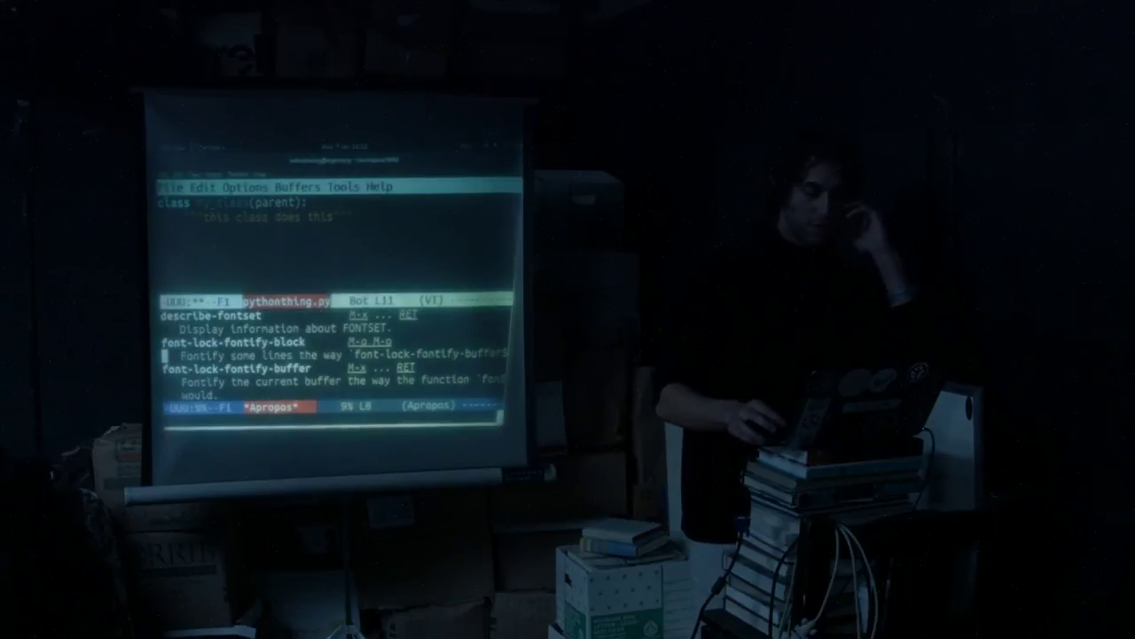
key(Down)
key(Down)
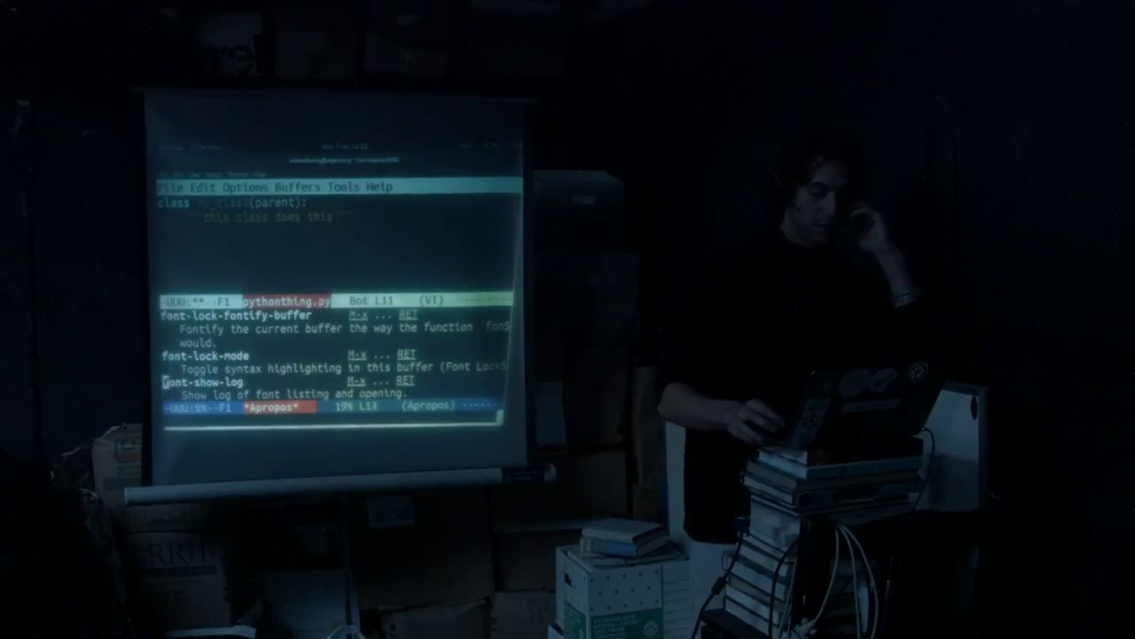
key(Down)
key(Down)
key(Down)
key(Down)
key(Down)
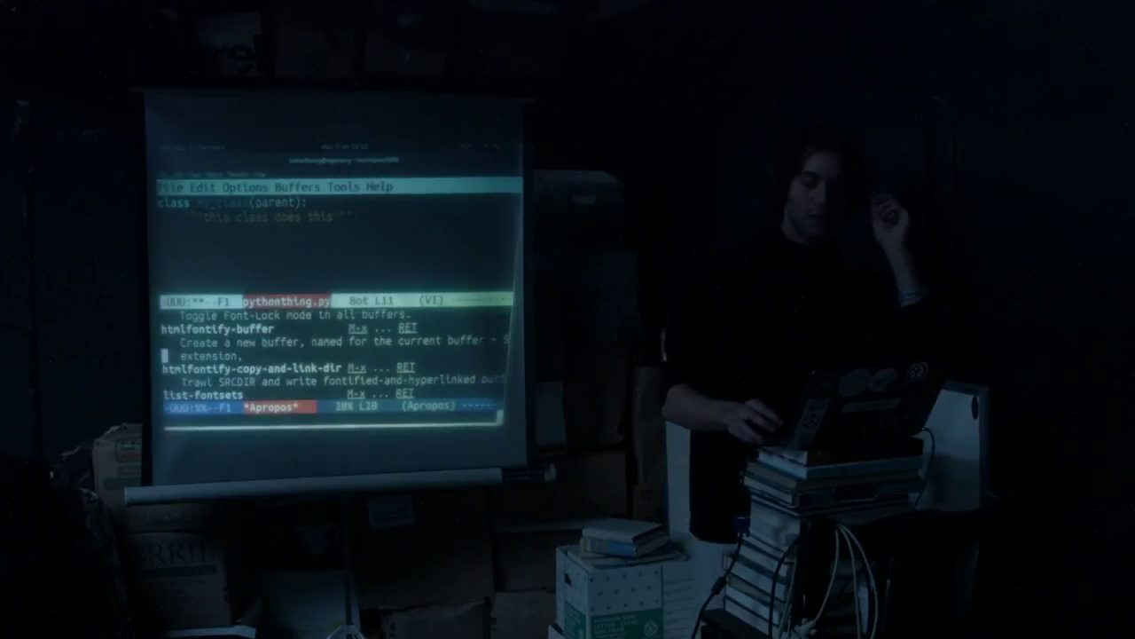
key(Down)
key(Down)
key(Down)
key(Down)
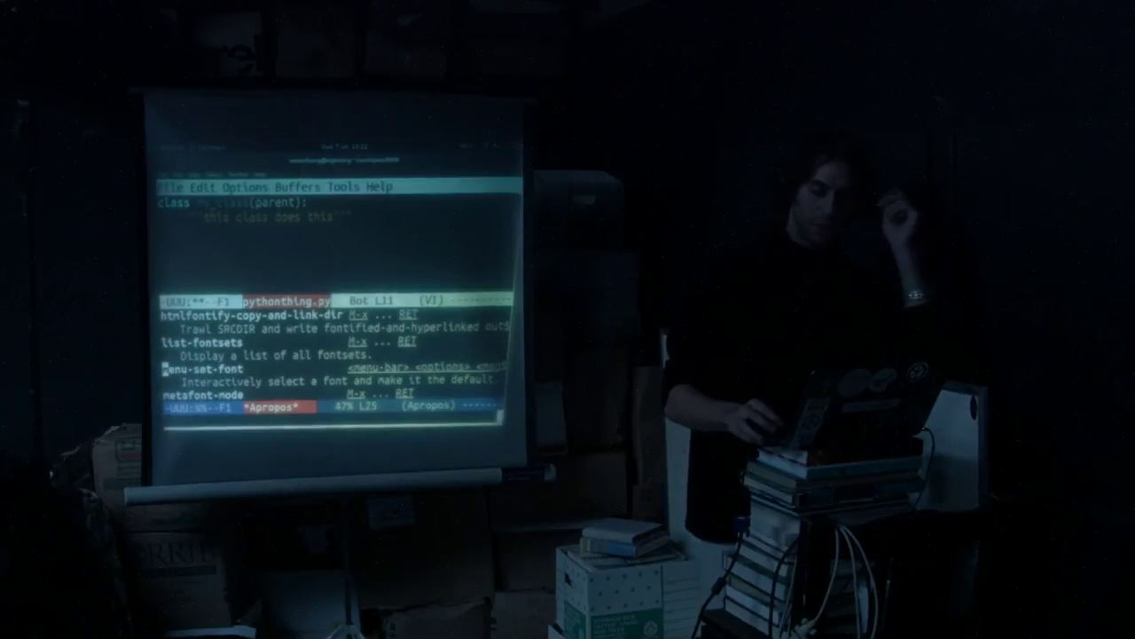
Step: Read through the font commands and settle on the set-default-font entry
key(Down)
key(Down)
key(Down)
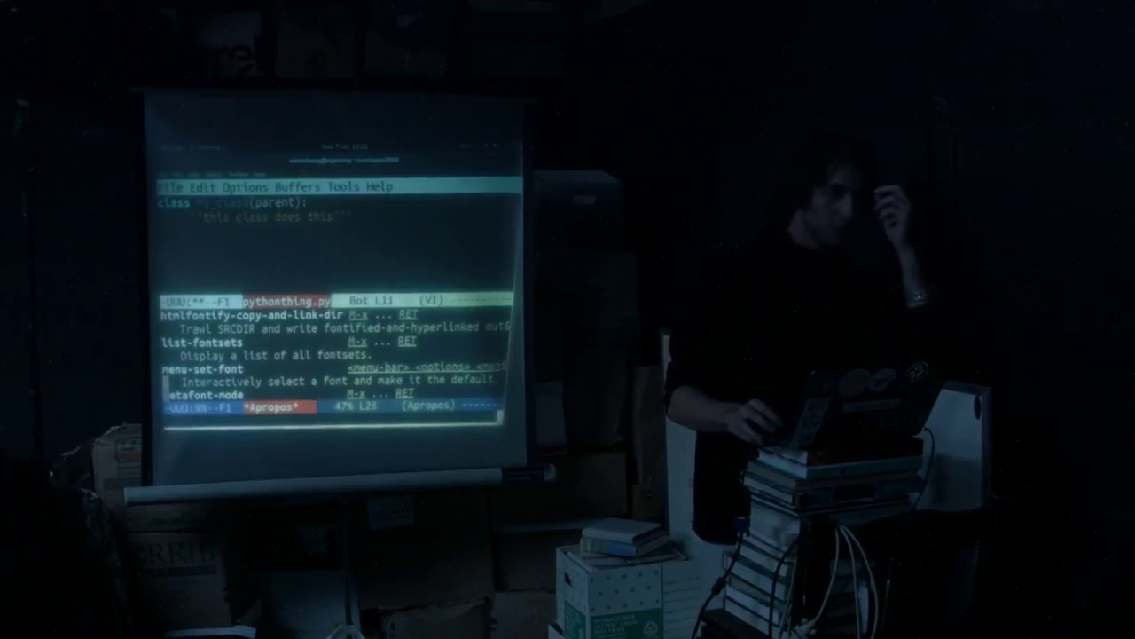
key(Down)
key(Down)
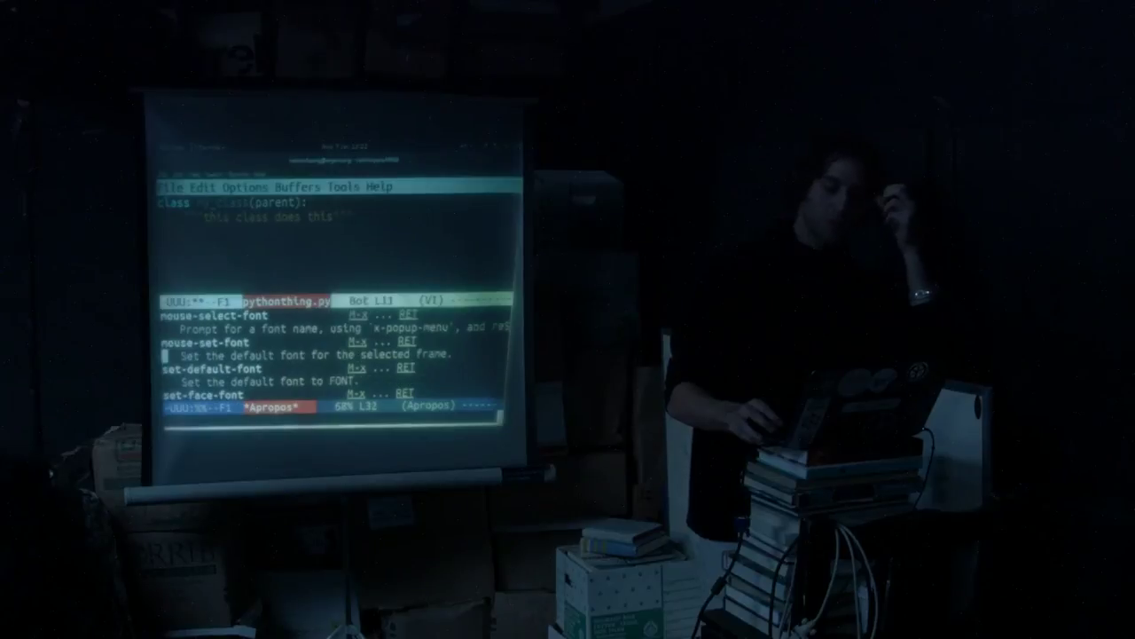
key(Down)
key(Down)
key(Down)
key(Down)
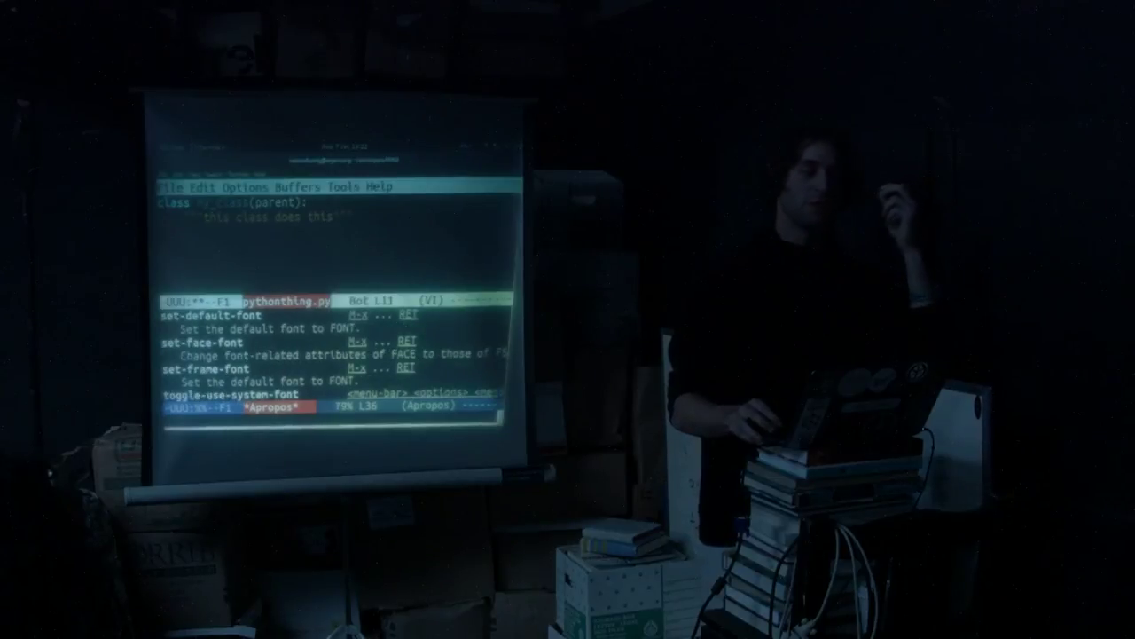
key(Down)
key(Down)
key(Down)
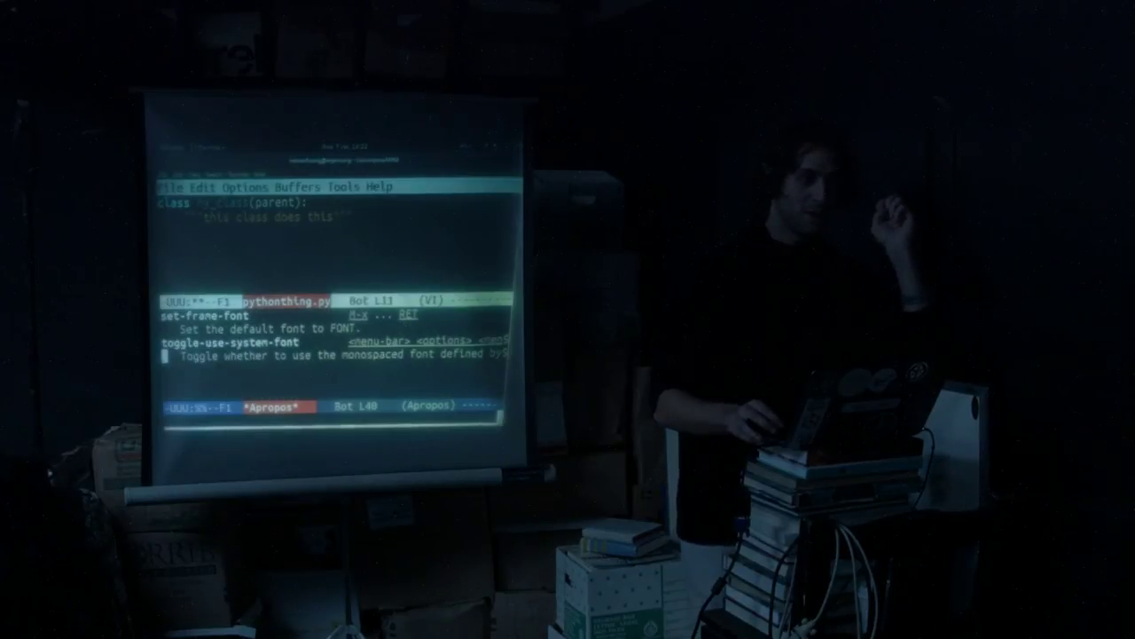
key(Down)
key(Up)
key(Up)
key(Up)
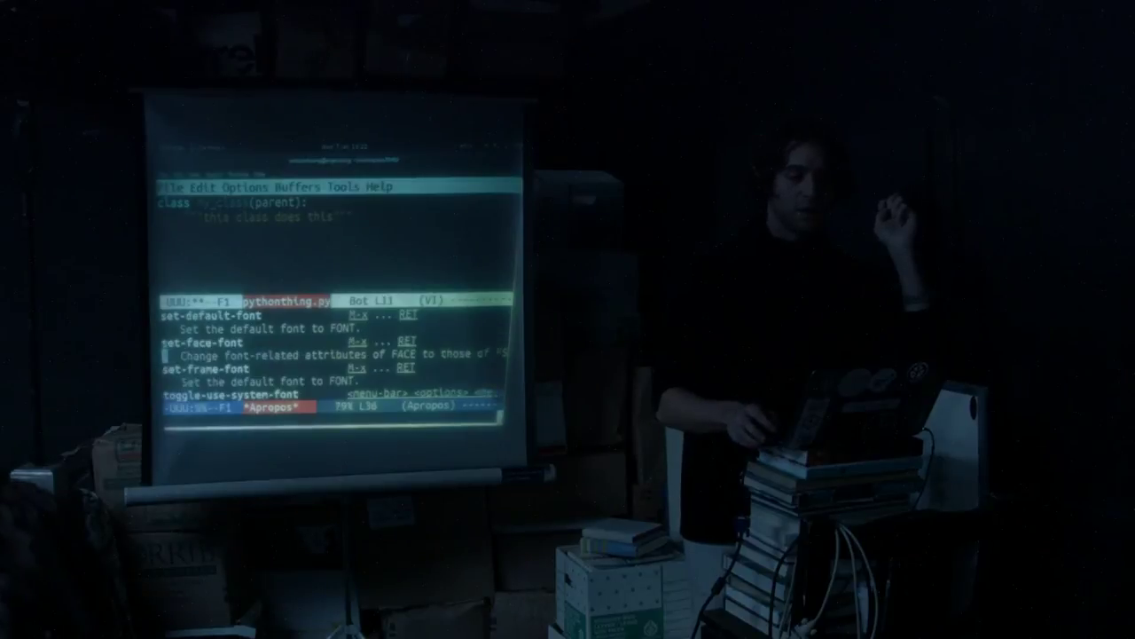
key(Up)
key(Up)
key(Up)
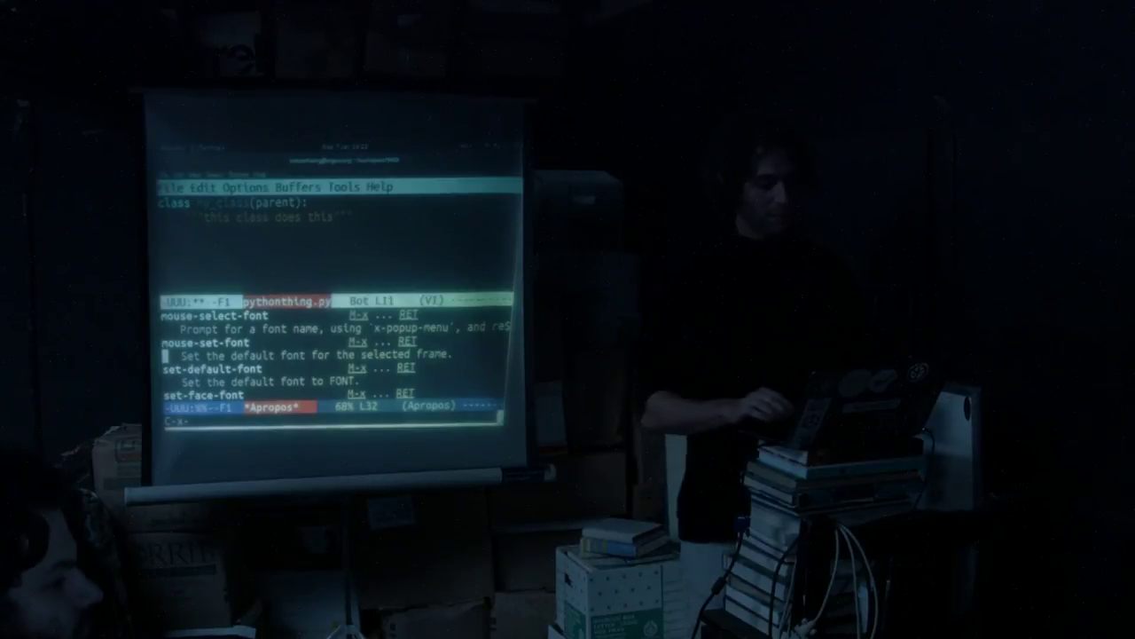
key(ctrl+x)
key(ctrl+g)
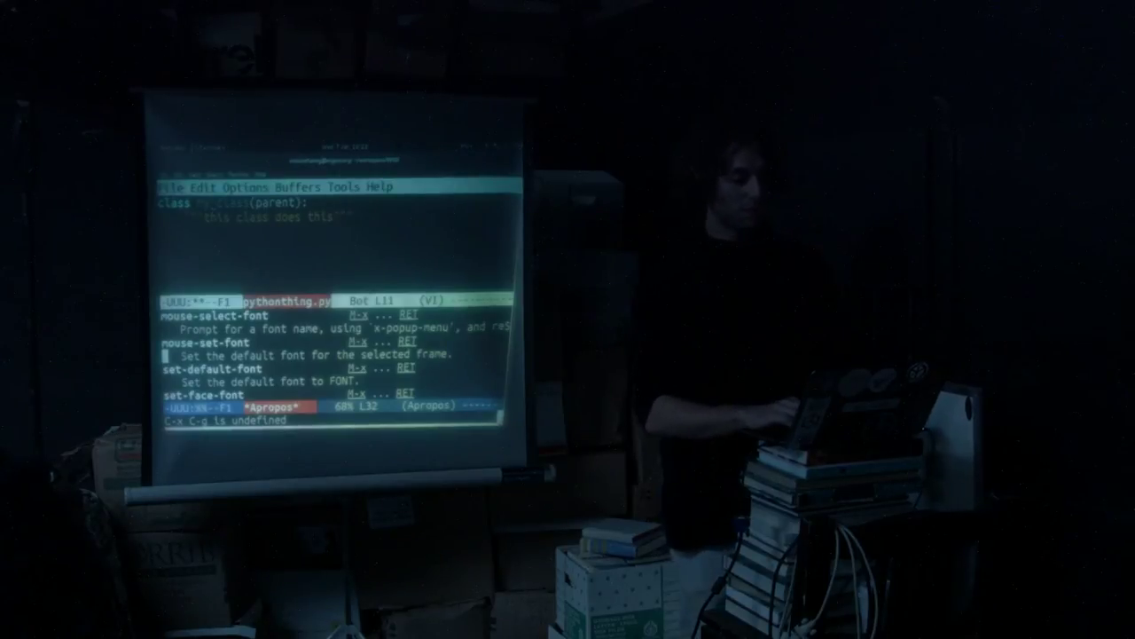
key(Down)
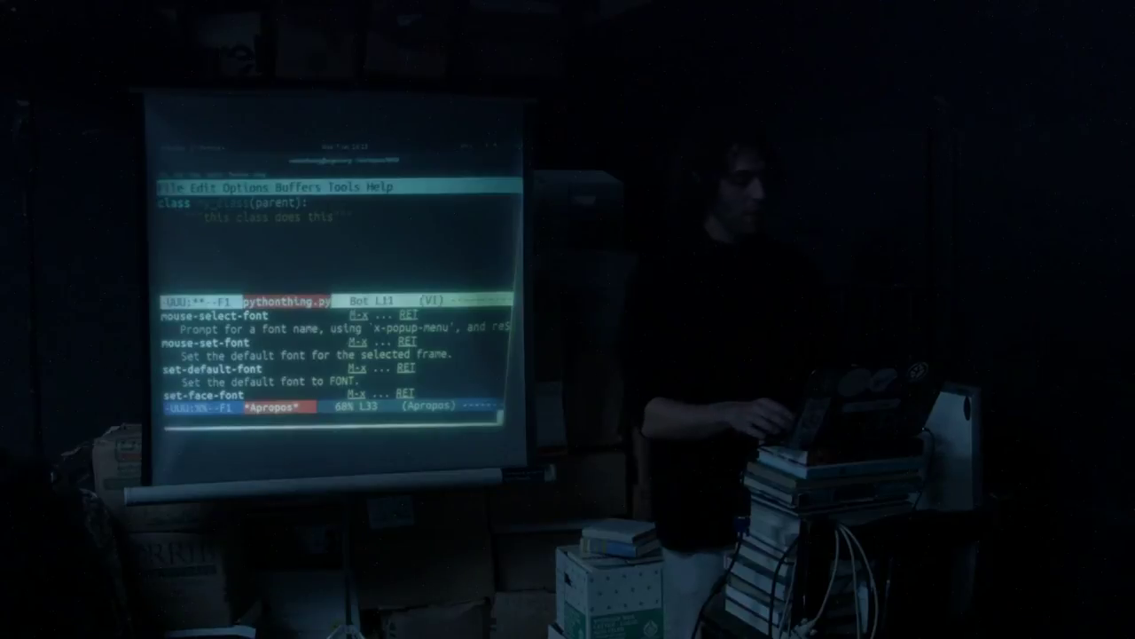
key(Down)
key(Down)
key(Down)
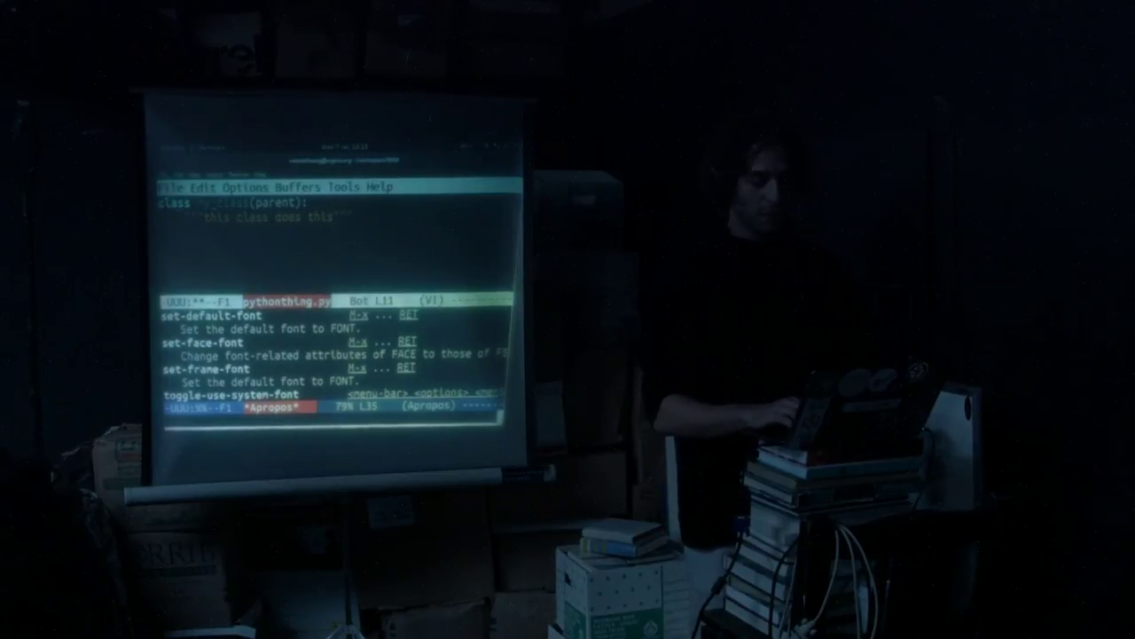
text(set-)
Step: Run set-face-font and complete the font name 'liberation'
key(Tab)
text(fa)
key(Tab)
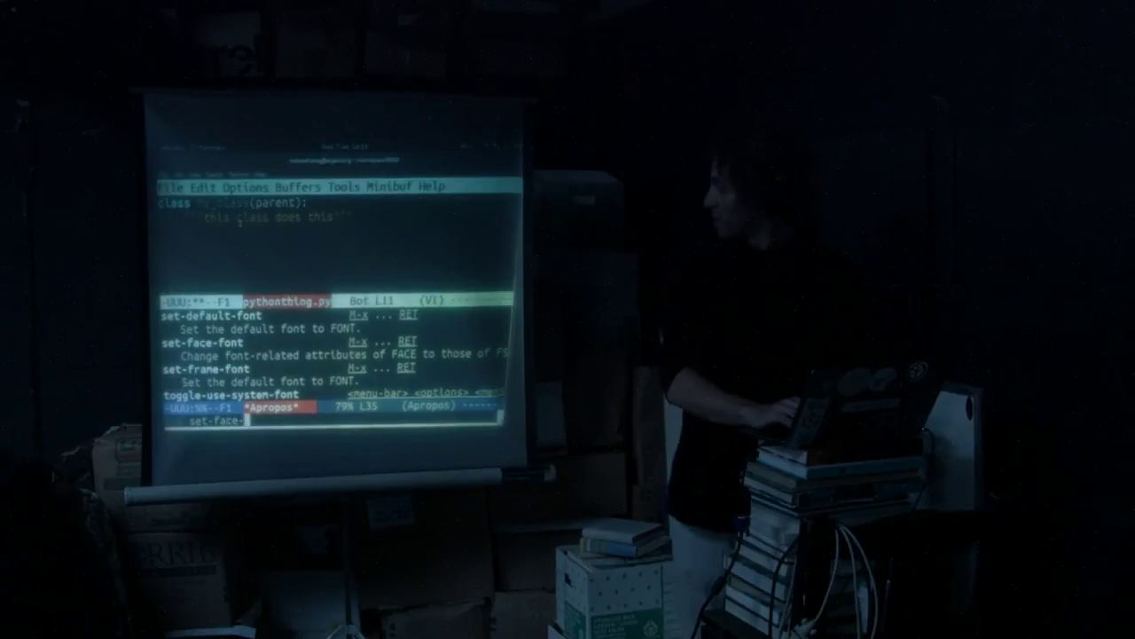
text(f)
key(Tab)
key(Return)
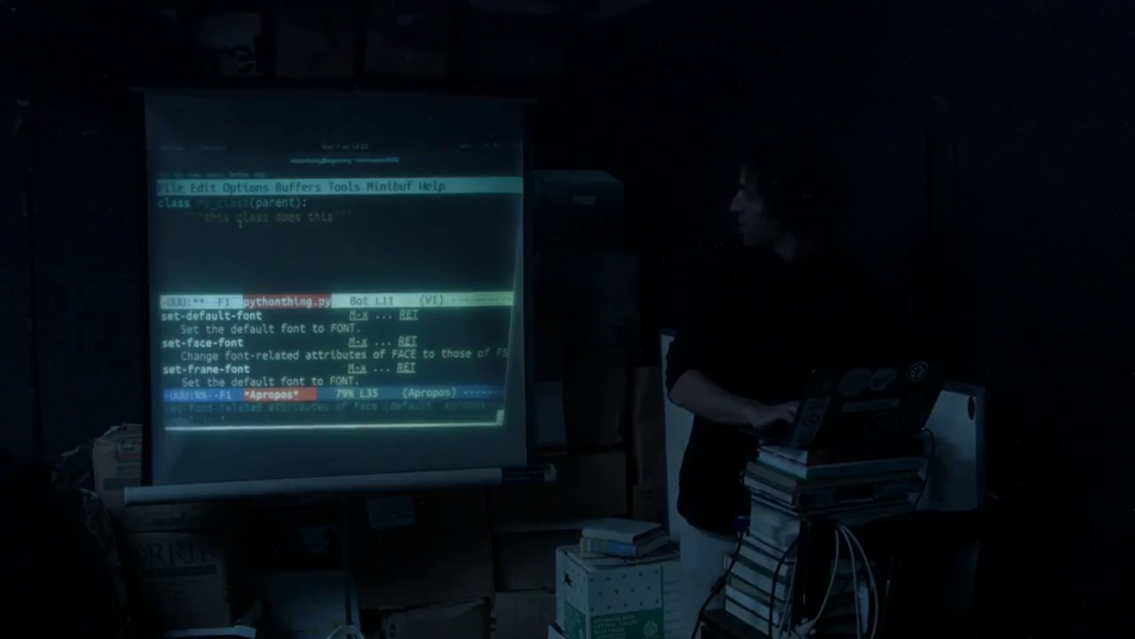
key(Tab)
Step: Cancel the pending set-face-font prompt without applying a font
key(BackSpace)
key(BackSpace)
key(BackSpace)
key(ctrl+g)
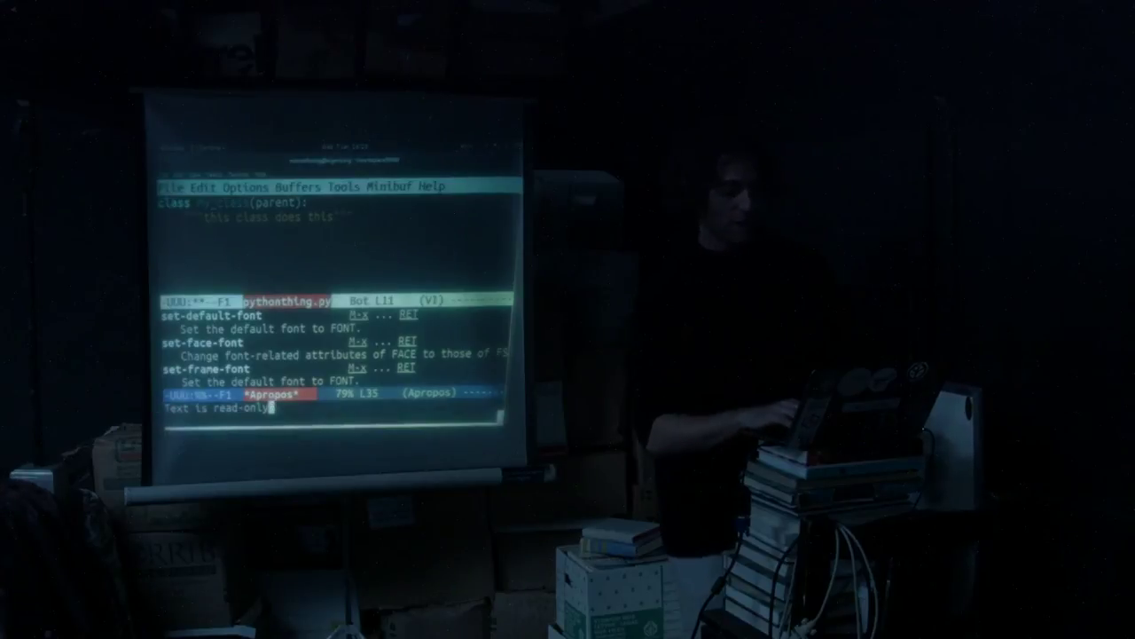
key(ctrl+g)
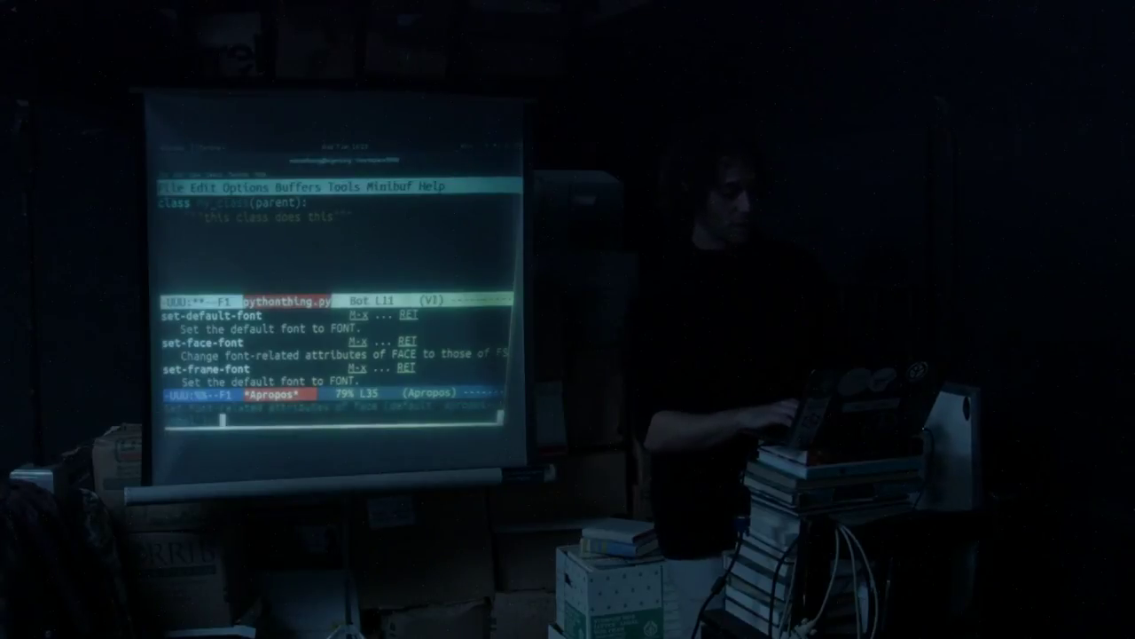
key(ctrl+x)
key(e)
key(ctrl+g)
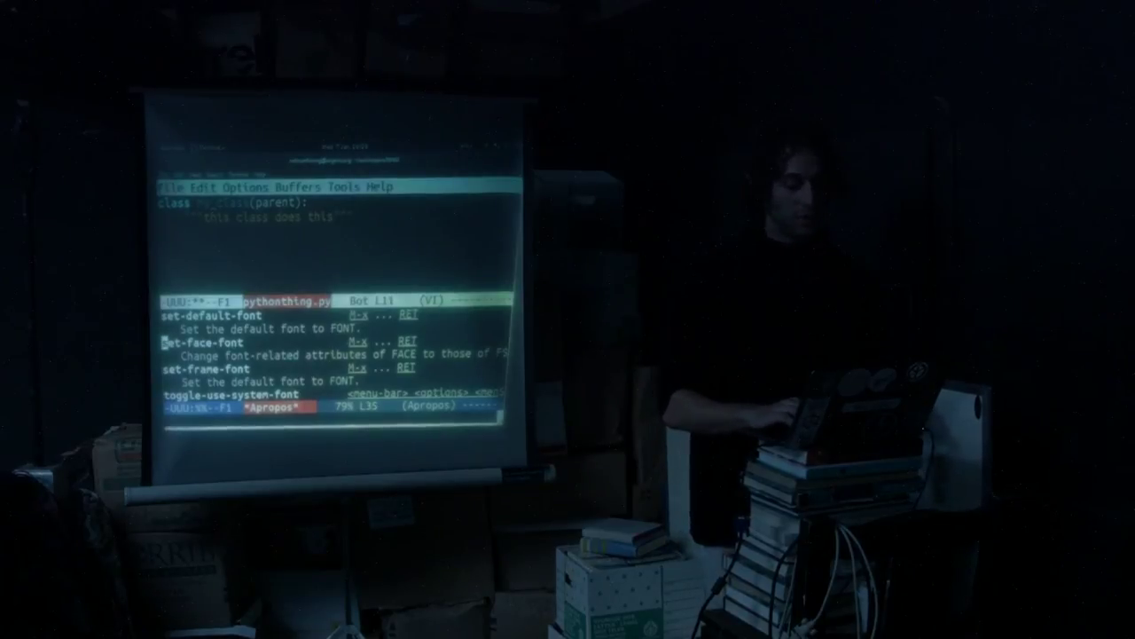
Step: Close the font Apropos window with C-x 1 so pythonthing.py fills the frame
key(ctrl+x)
key(1)
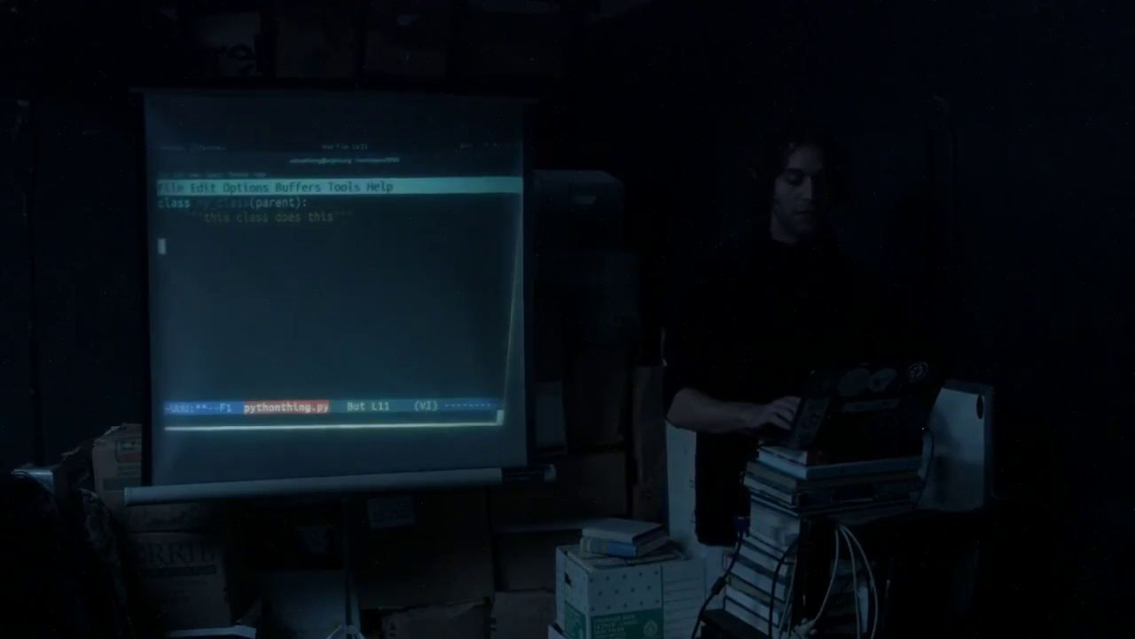
key(Up)
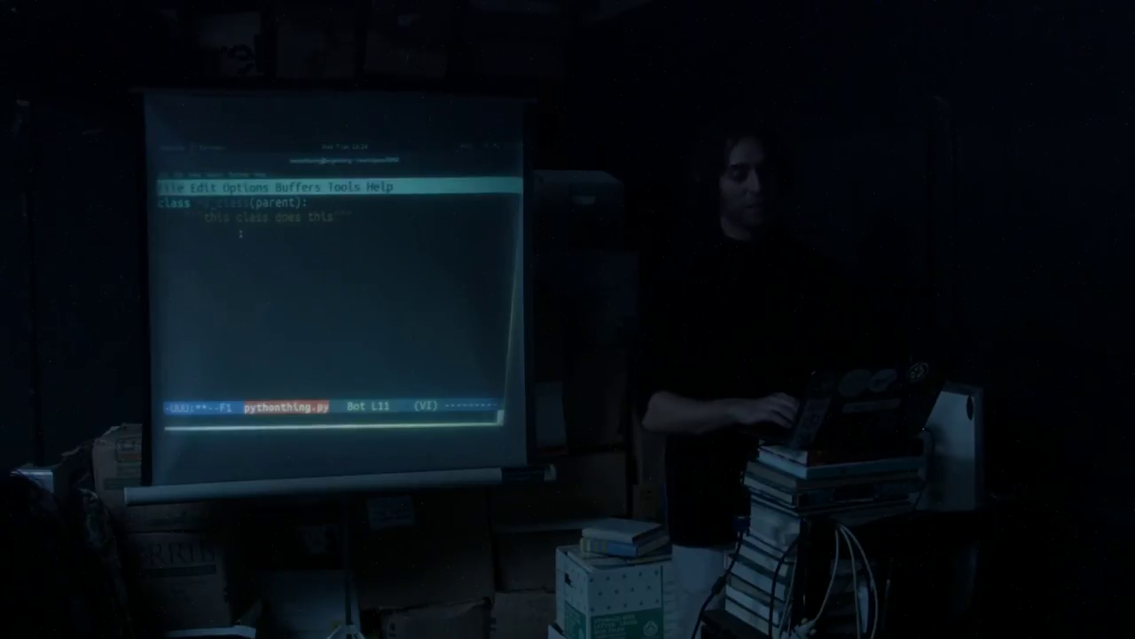
Step: Split pythonthing.py into two side-by-side views and move between them
key(ctrl+x)
key(3)
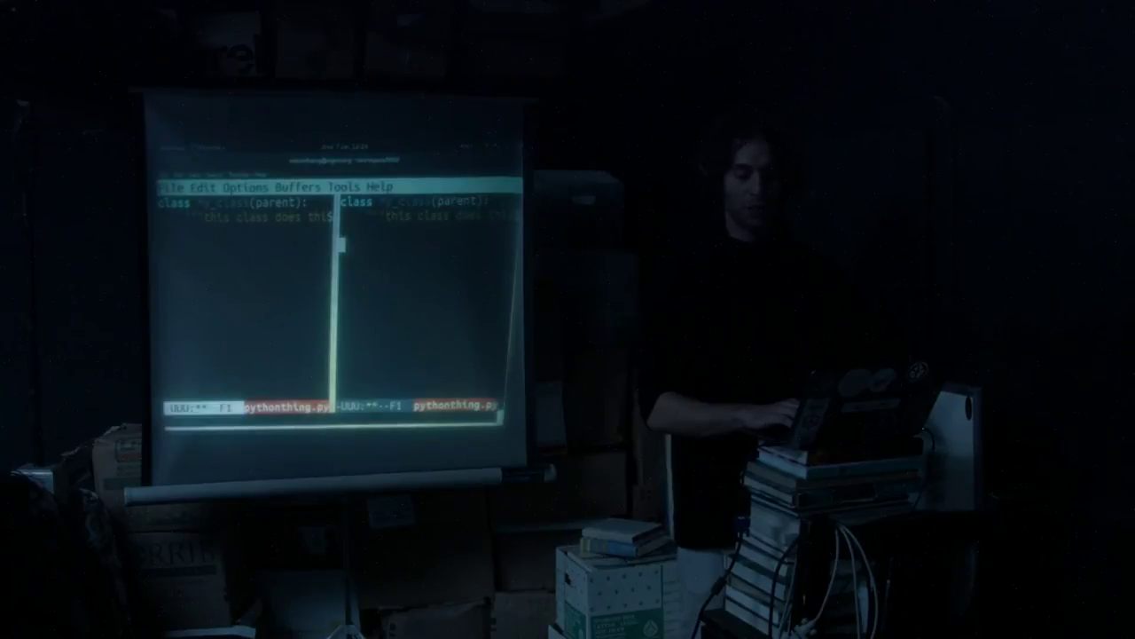
key(ctrl+x)
key(o)
key(ctrl+x)
key(o)
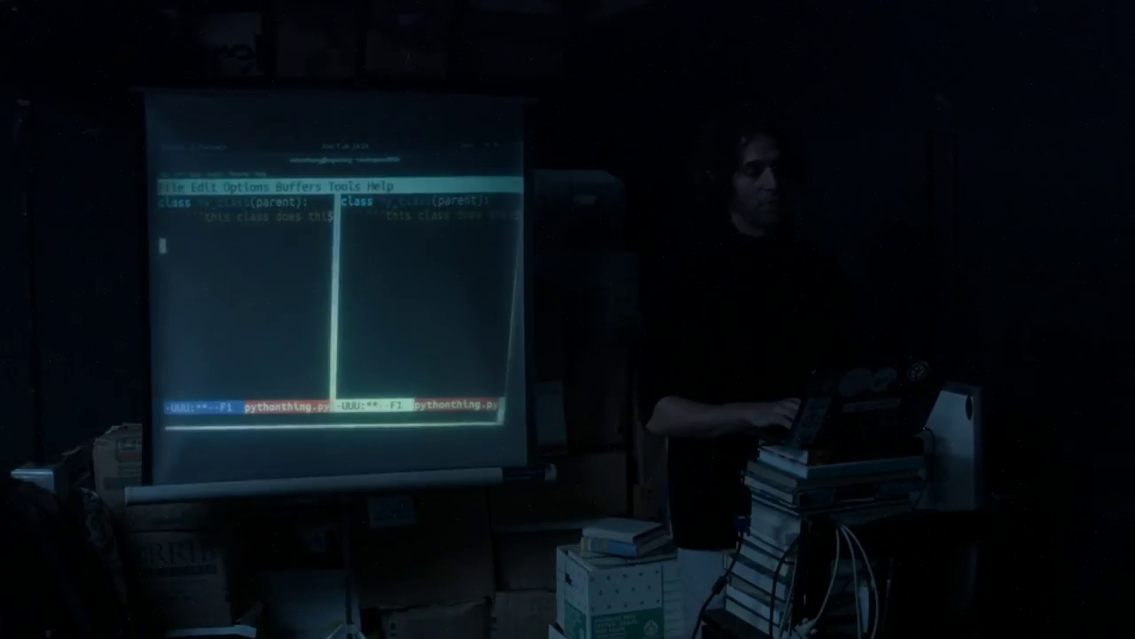
Step: Save pythonthing.py and begin quitting Emacs with C-x C-c
key(ctrl+h)
key(ctrl+x)
key(ctrl+s)
key(ctrl+g)
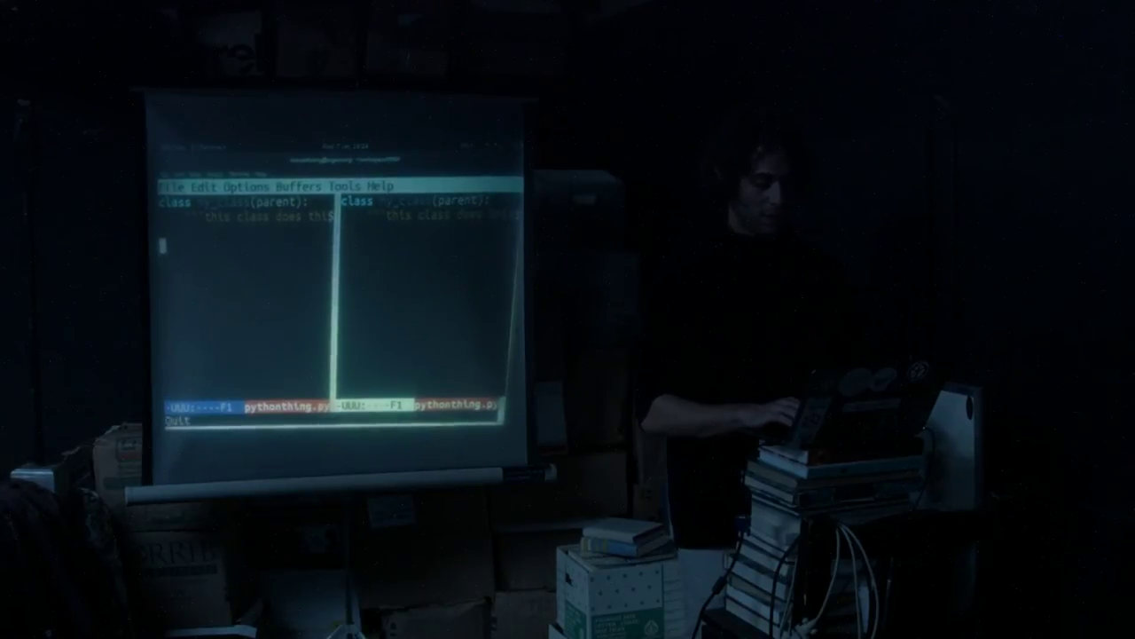
key(ctrl+x)
key(ctrl+c)
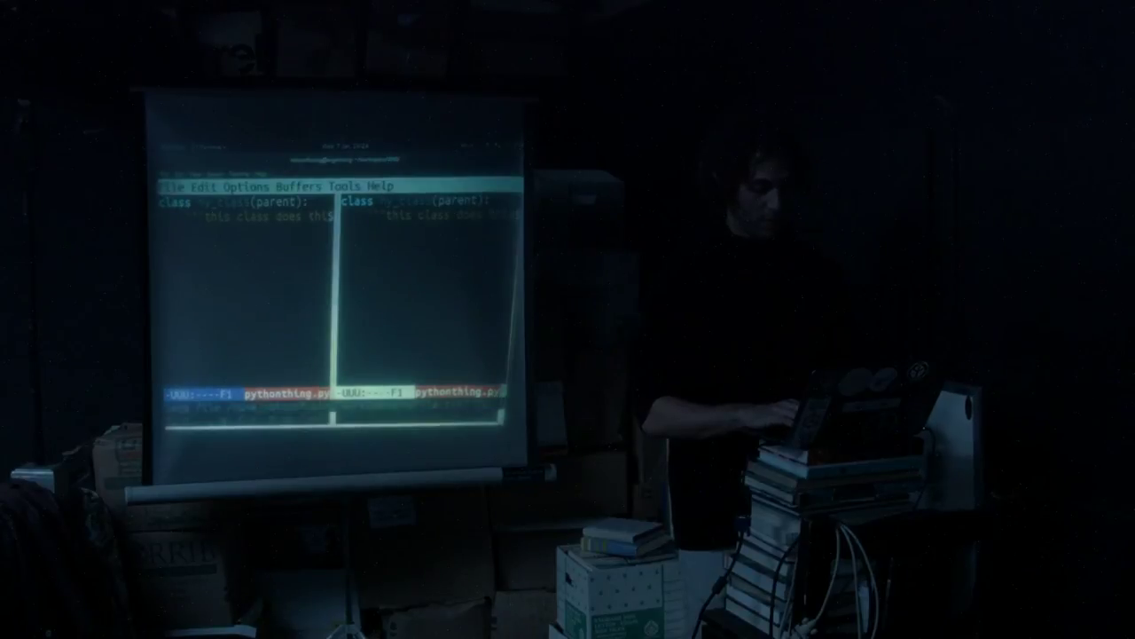
text(yes)
Step: Quit terminal Emacs, launch GUI Emacs, tile it right, left, maximized, then close it
key(Return)
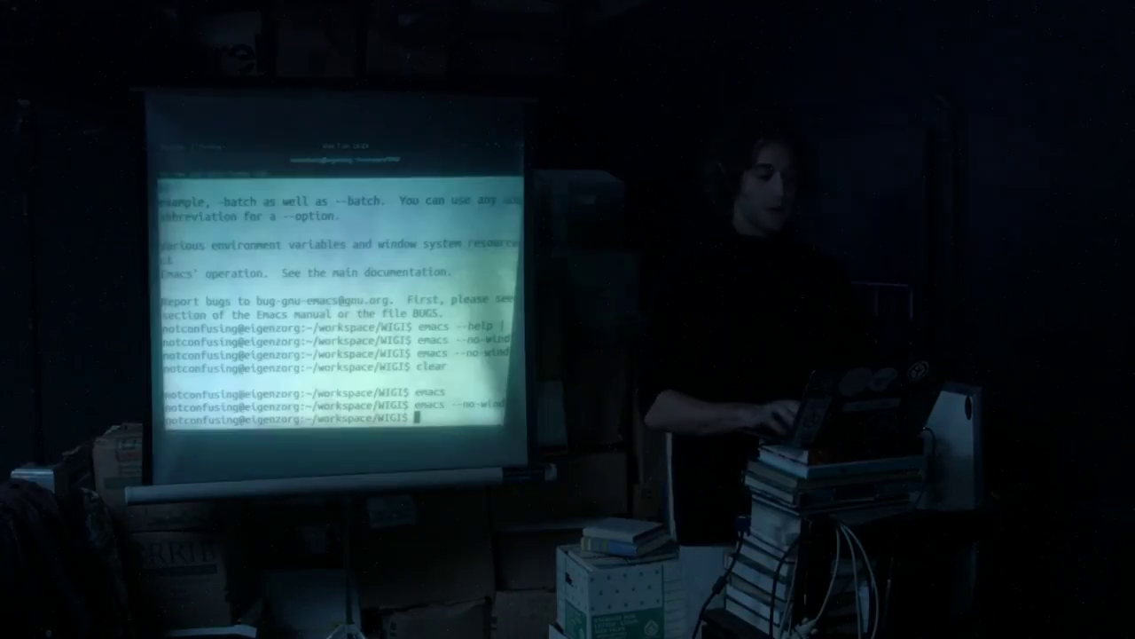
text(emacs)
key(Return)
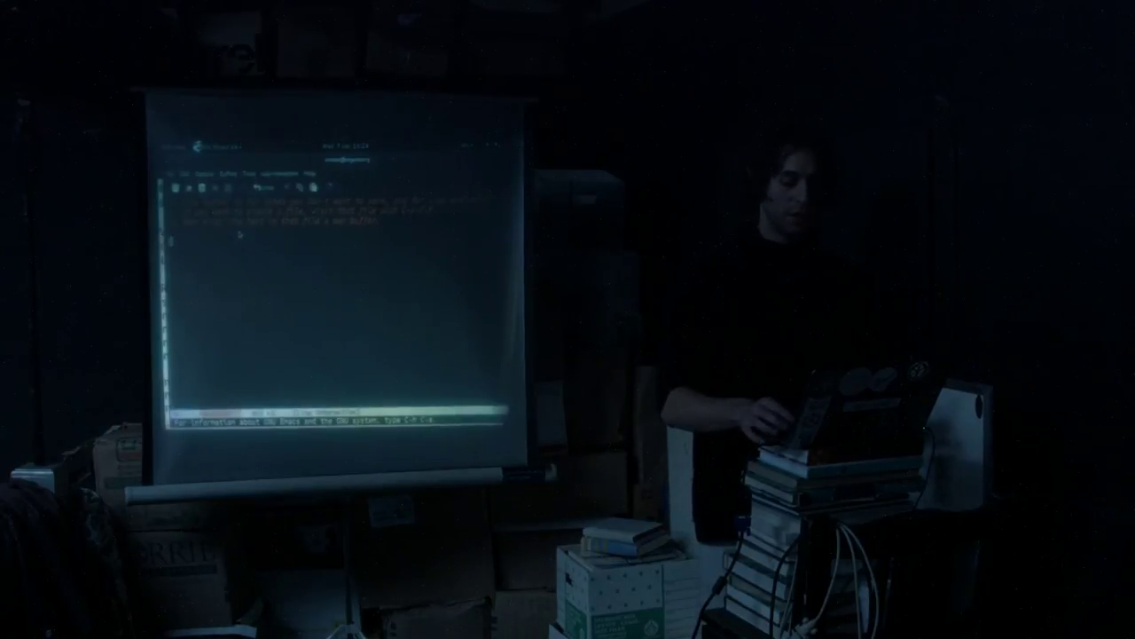
key(super+Right)
key(super+Left)
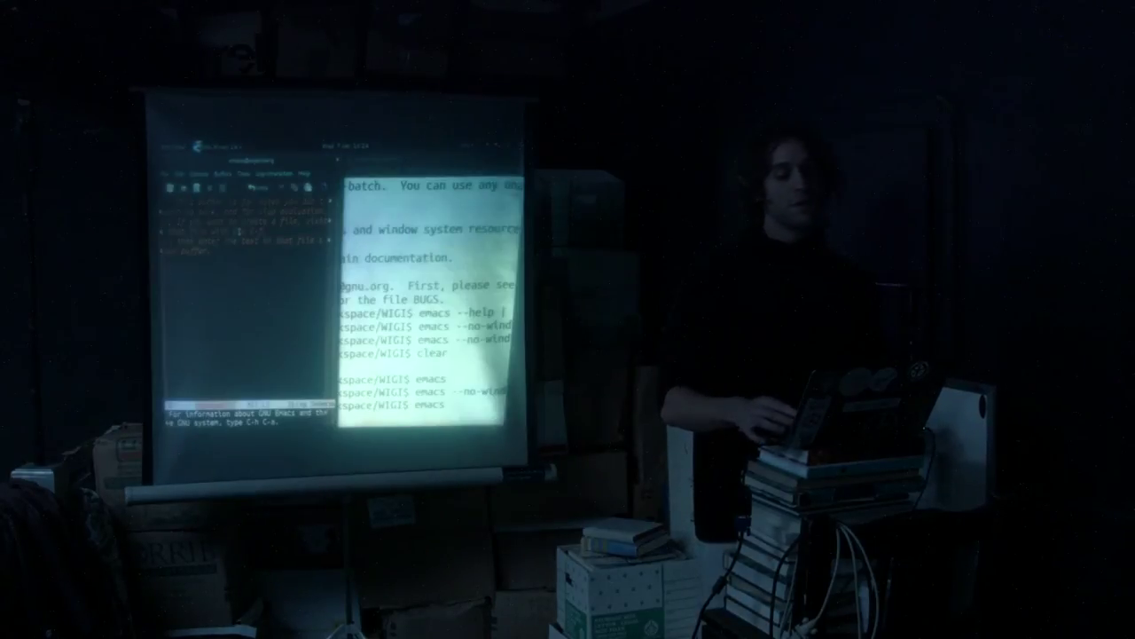
key(super+Up)
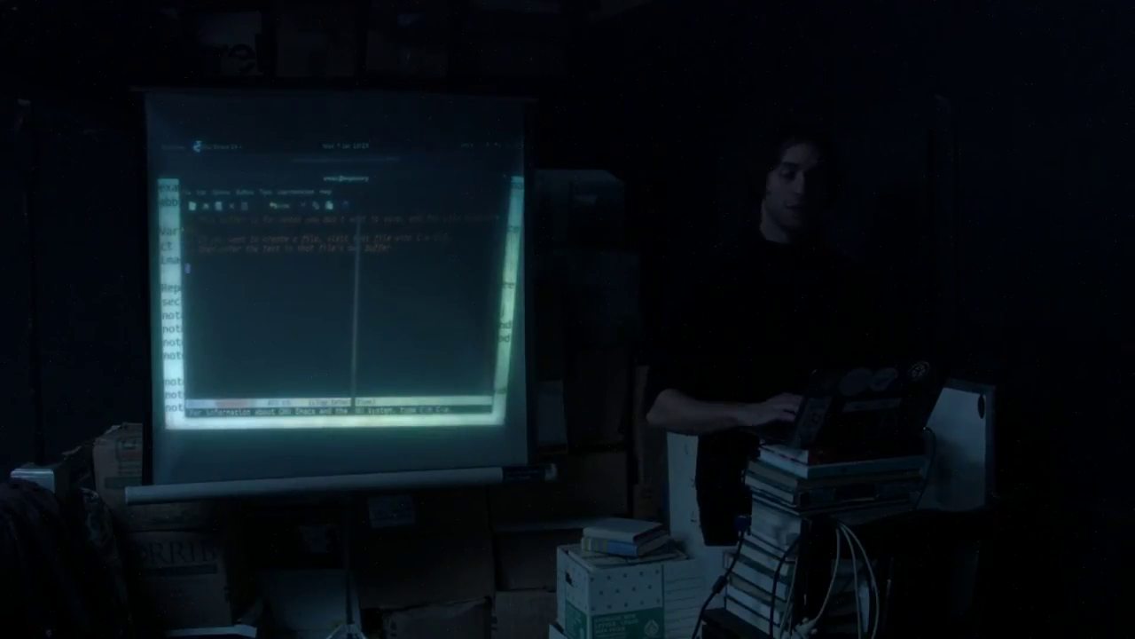
key(ctrl+x)
key(ctrl+c)
text(ssh wm)
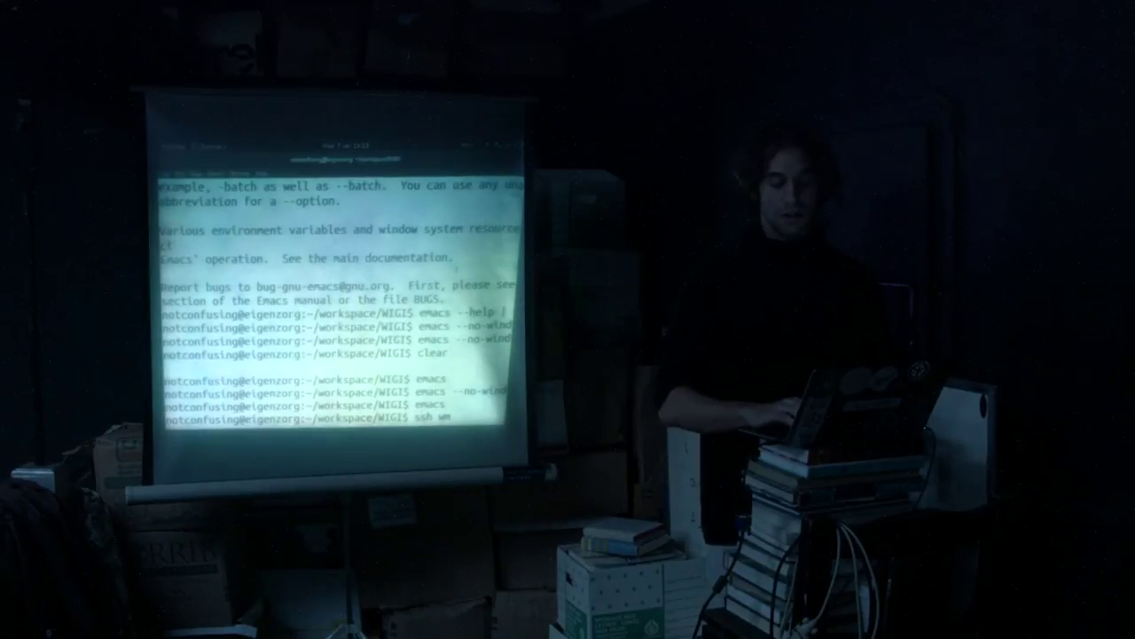
text(flabs-tools mf)
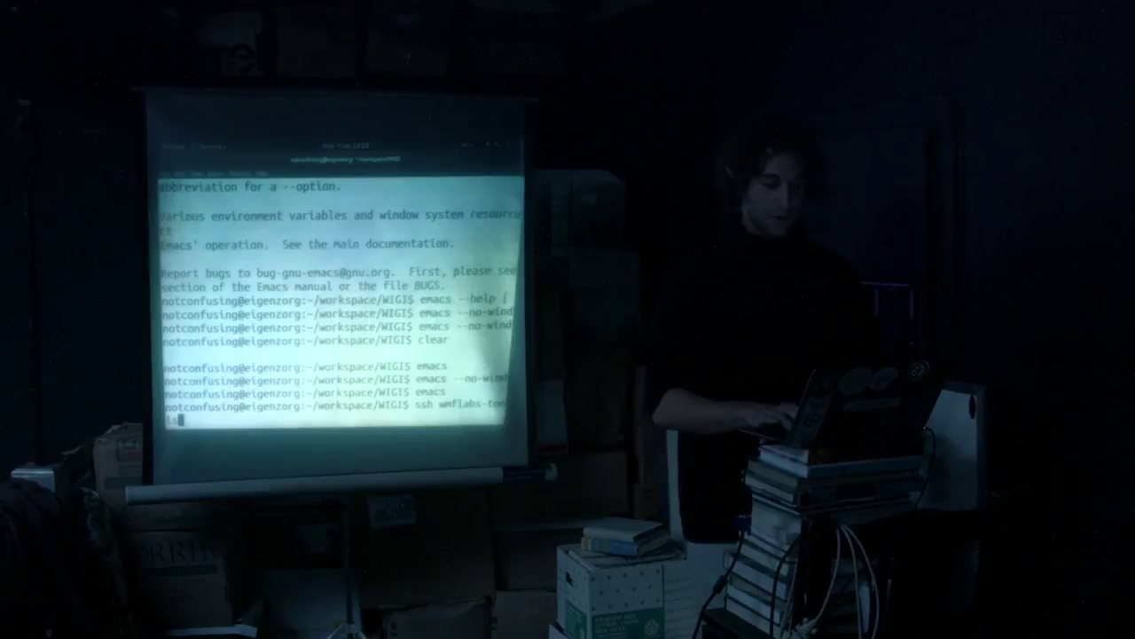
Step: Connect with ssh wmflabs-tools, shrink terminal text, then log out and reconnect
key(Return)
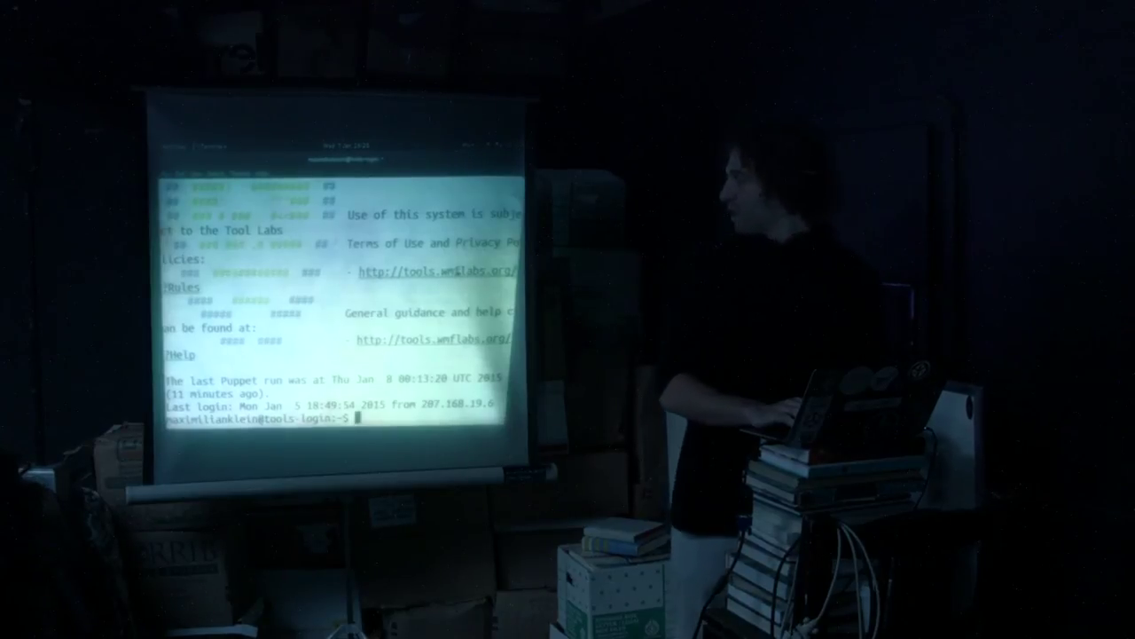
key(ctrl+minus)
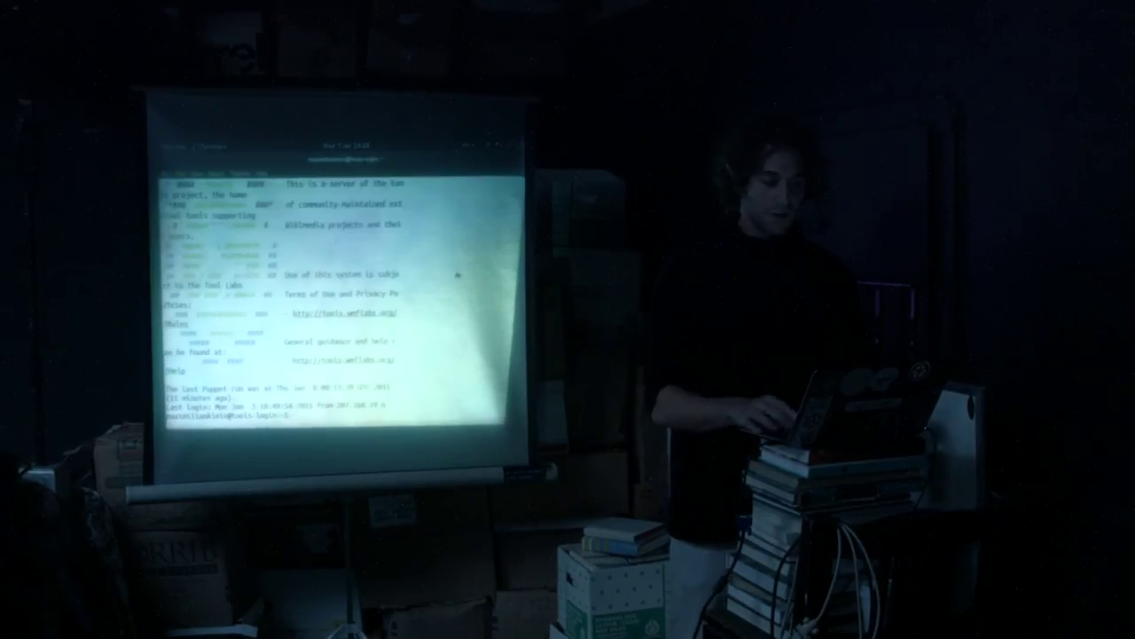
text(exit)
key(Return)
key(Up)
key(Return)
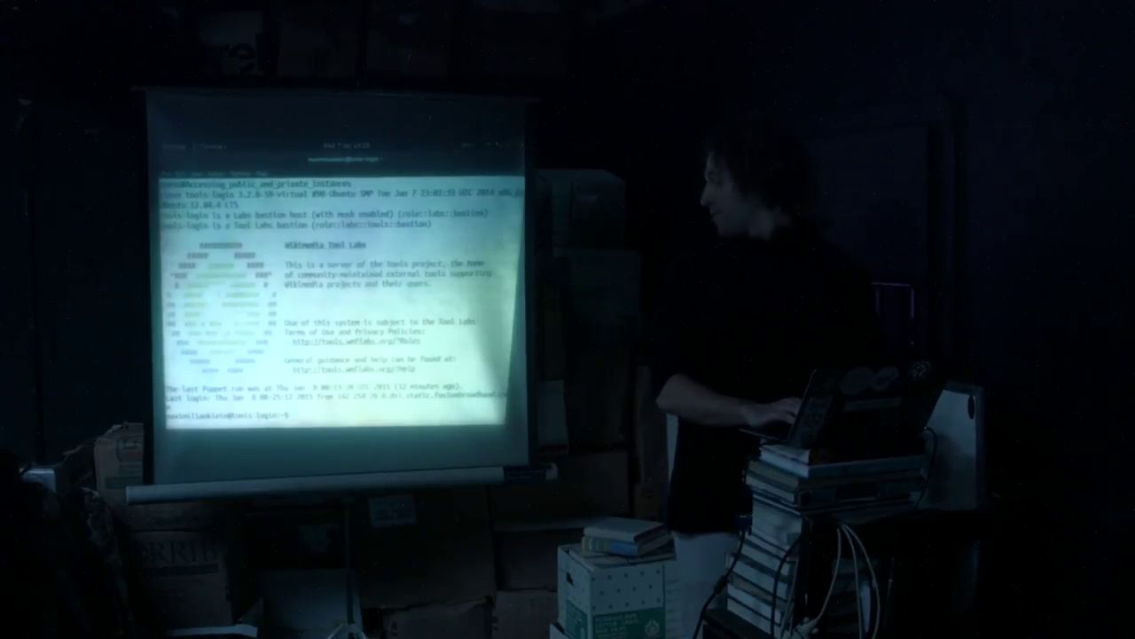
text(emacs)
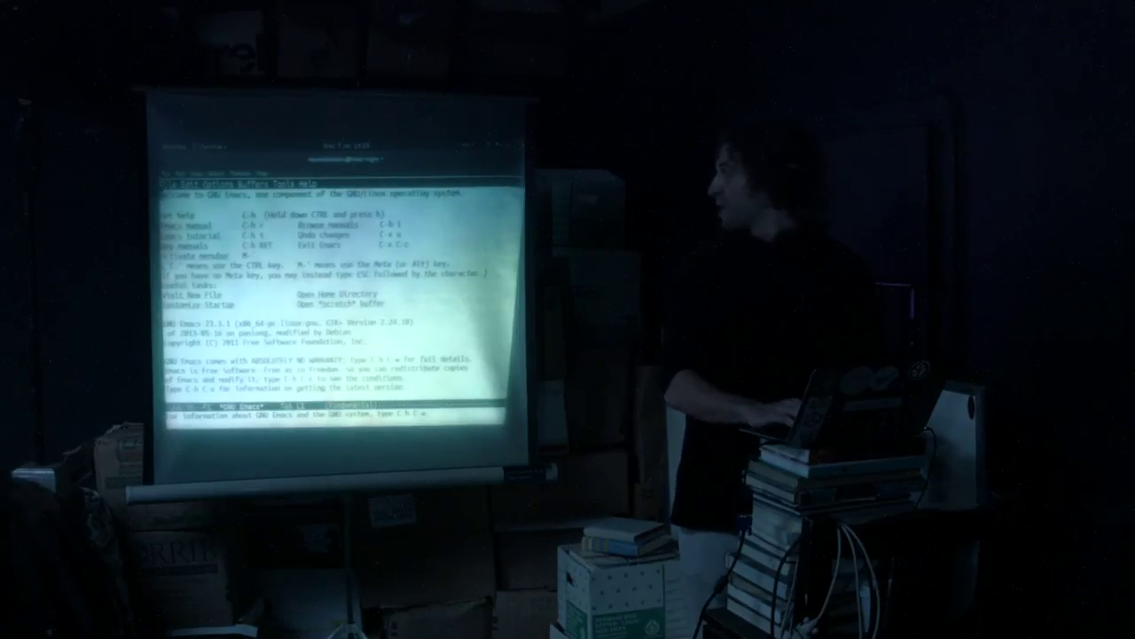
Step: Split remote Emacs side by side and create a new empty file on the right
key(ctrl+x)
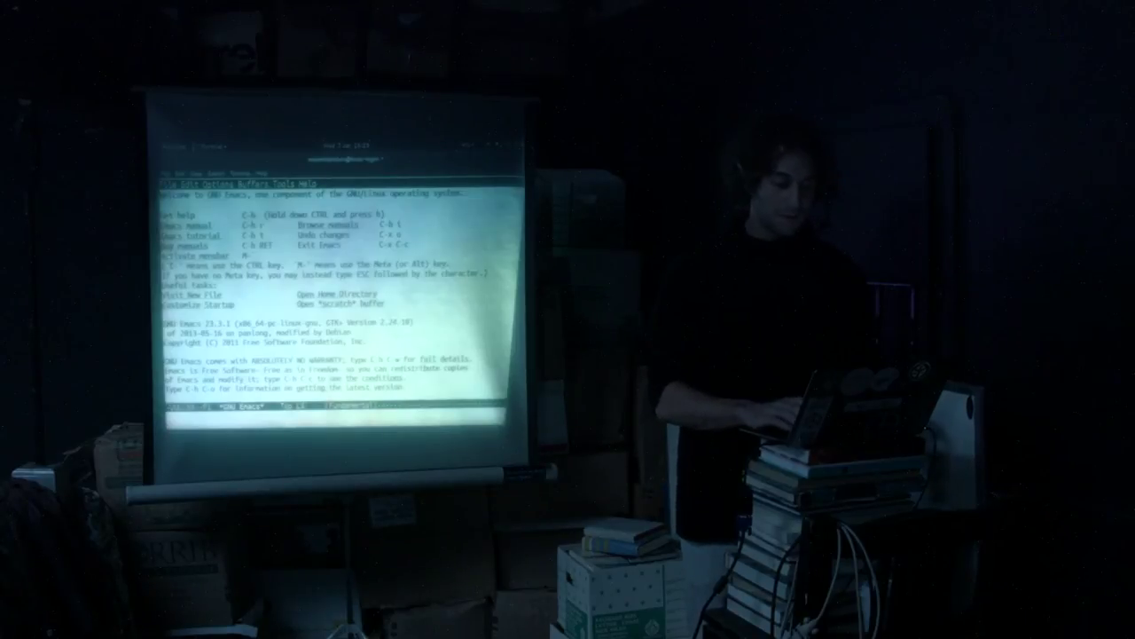
key(ctrl+x)
key(3)
text(~/newfile)
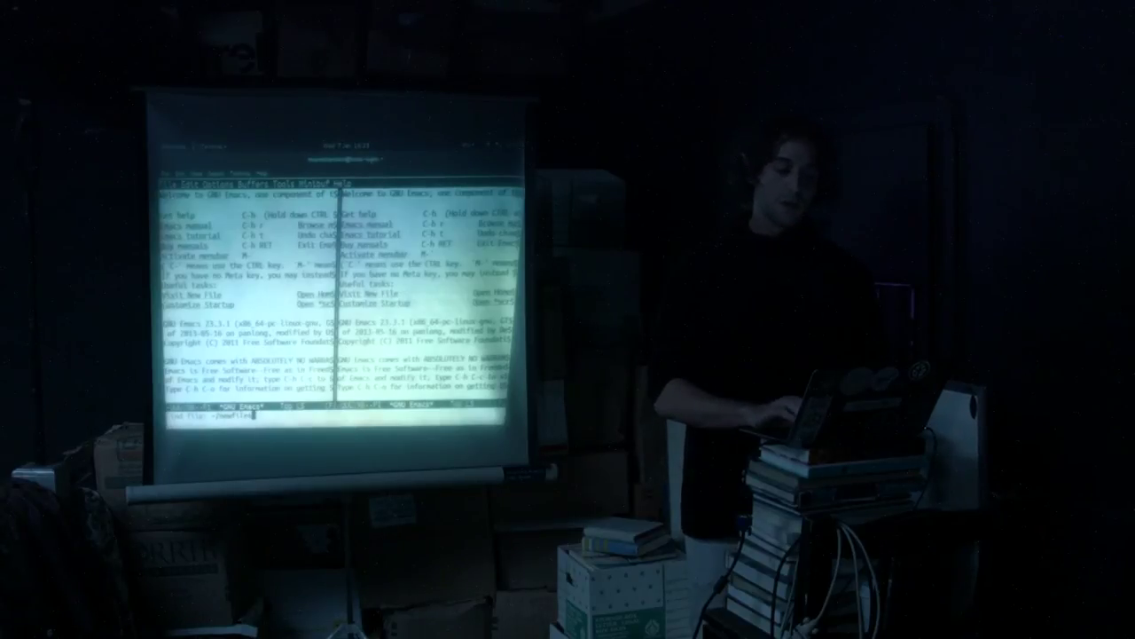
key(Return)
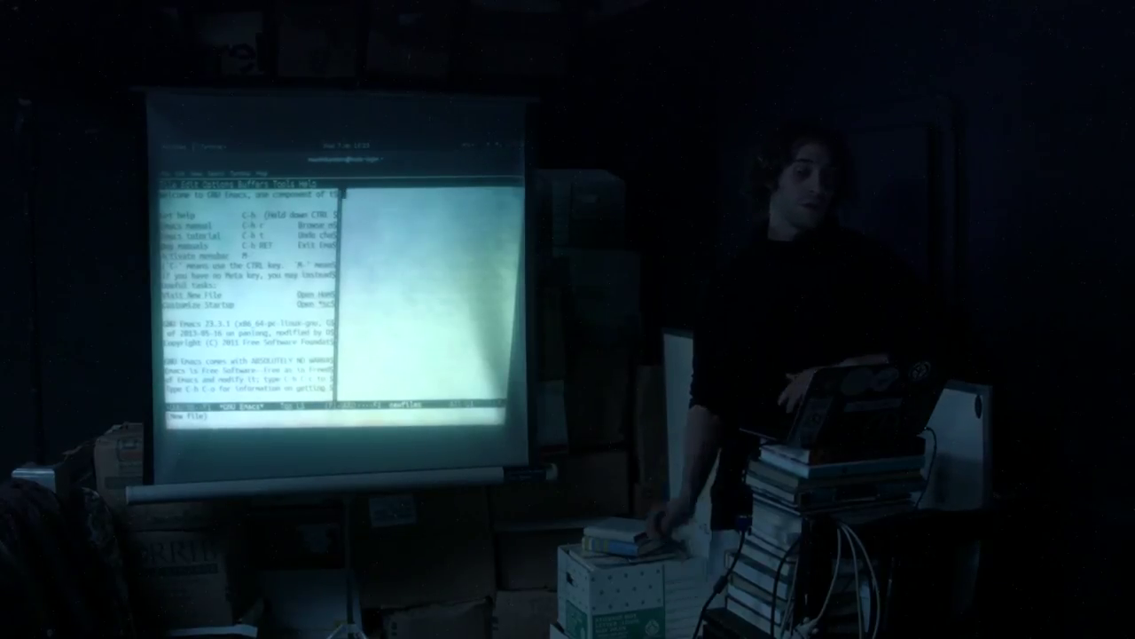
Step: Switch out to the local full-screen terminal and return to the remote Emacs session
key(ctrl+x)
key(ctrl+c)
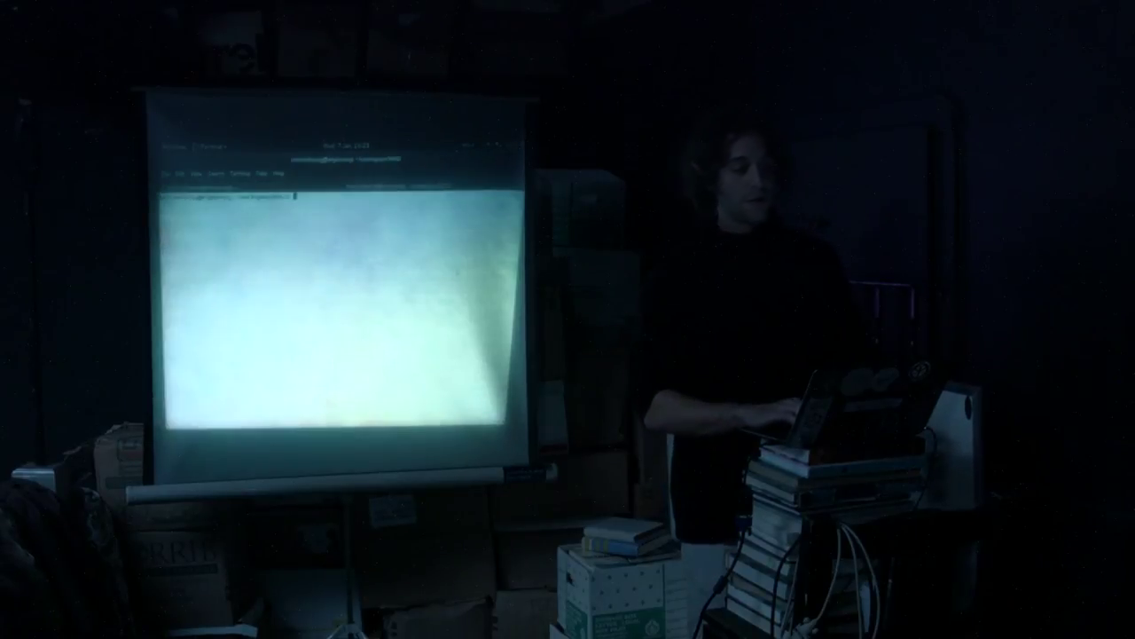
text(emacs)
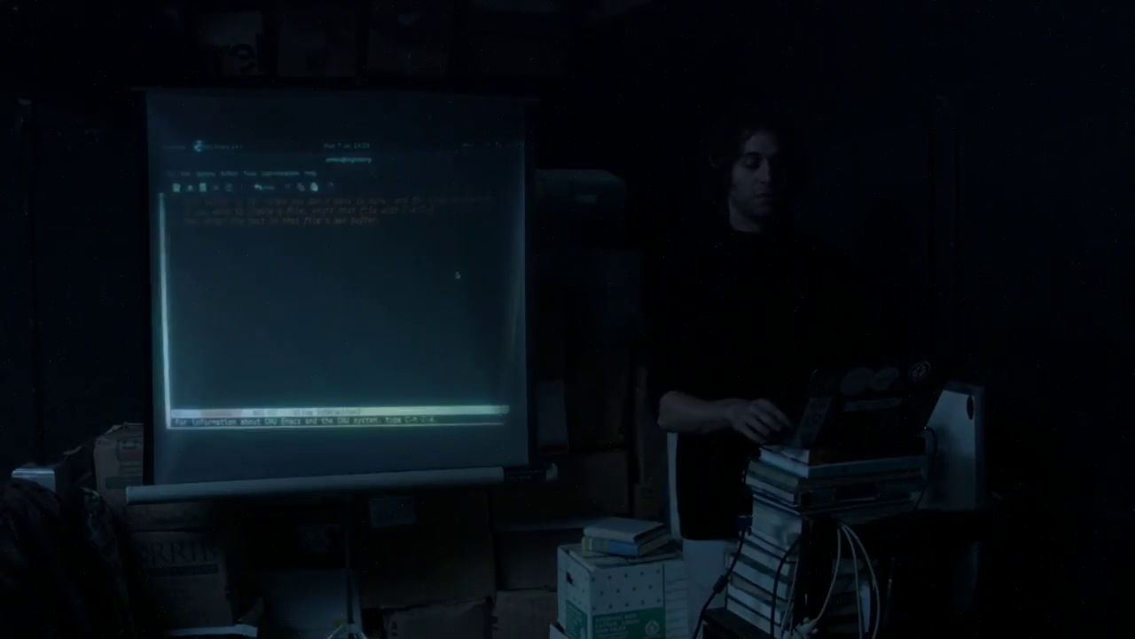
key(alt+Tab)
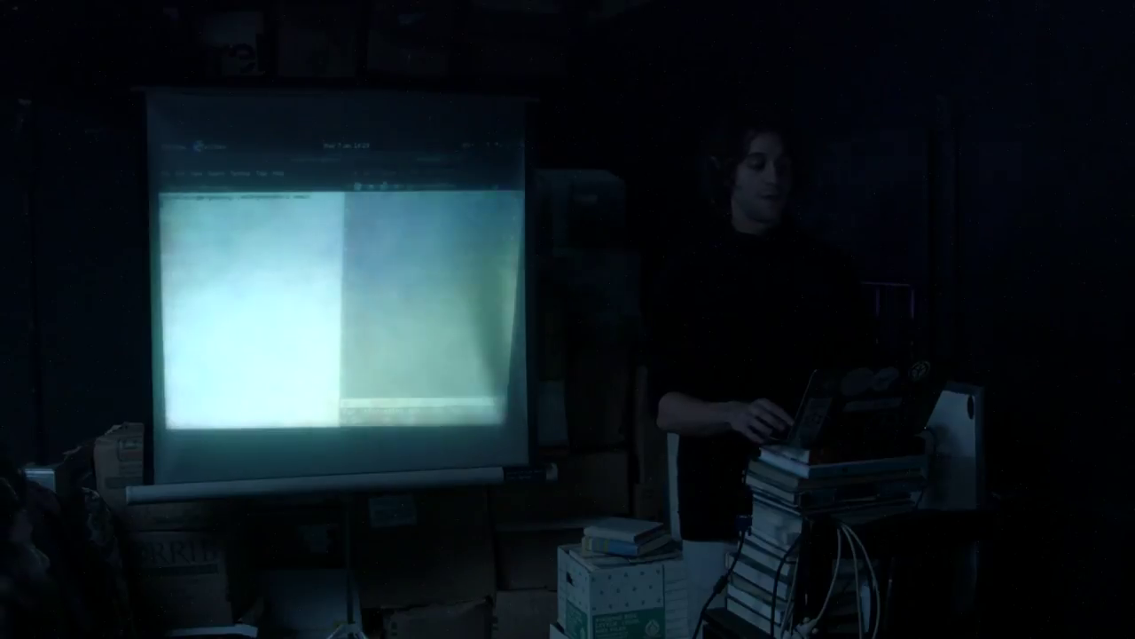
key(Return)
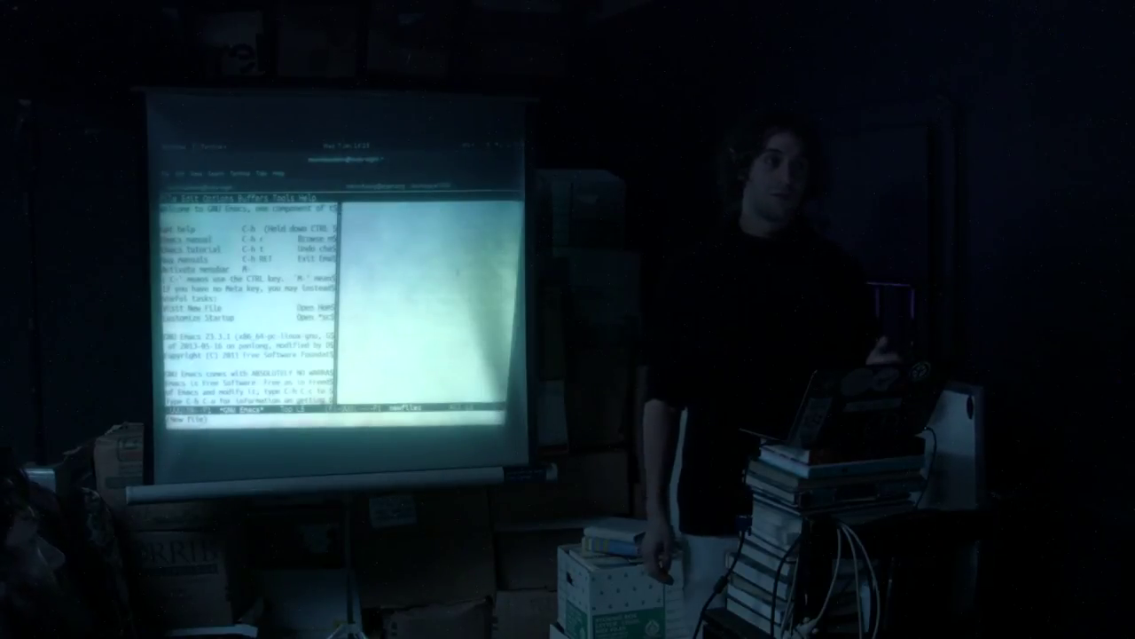
Step: Switch buffers and windows in remote Emacs, then move to the browser's Emacs manual
key(ctrl+x)
key(b)
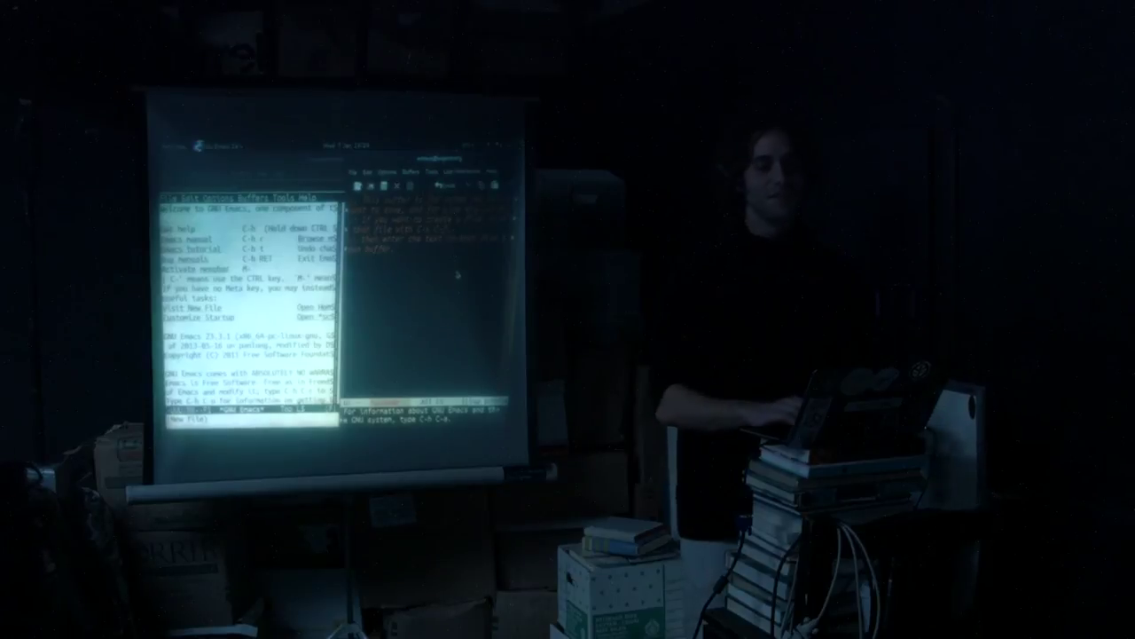
key(ctrl+x)
key(b)
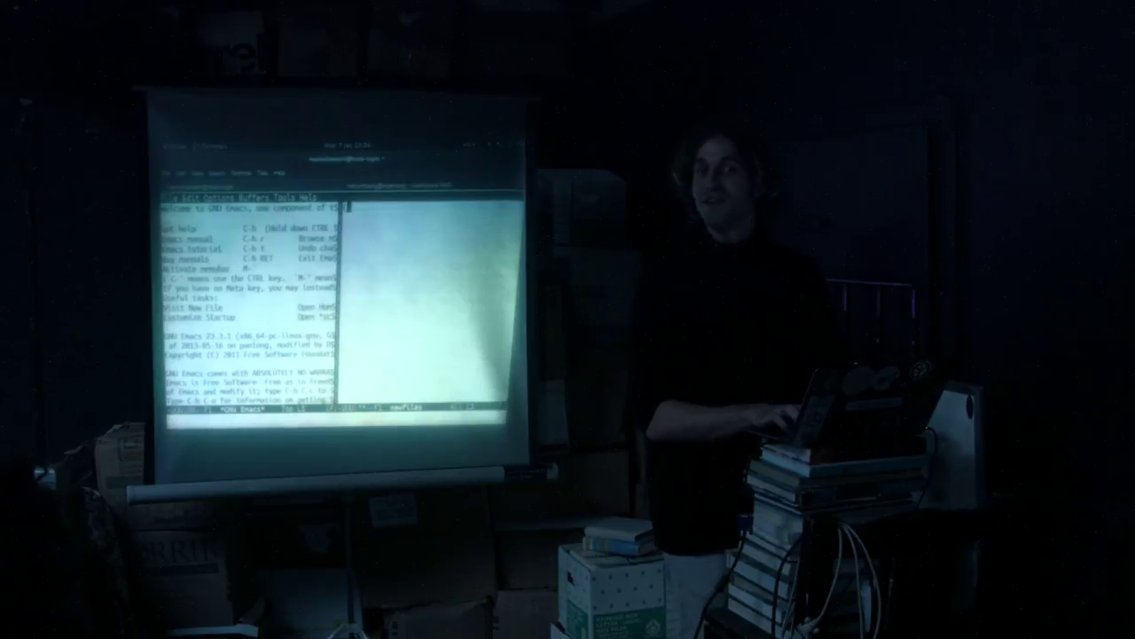
key(ctrl+x)
key(o)
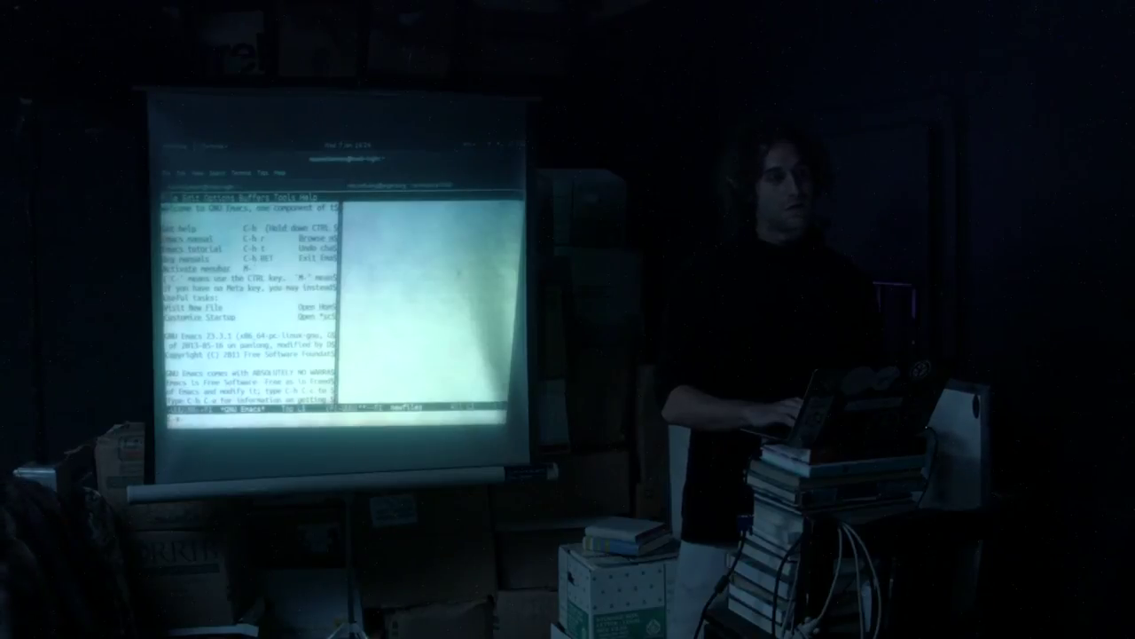
key(alt+Tab)
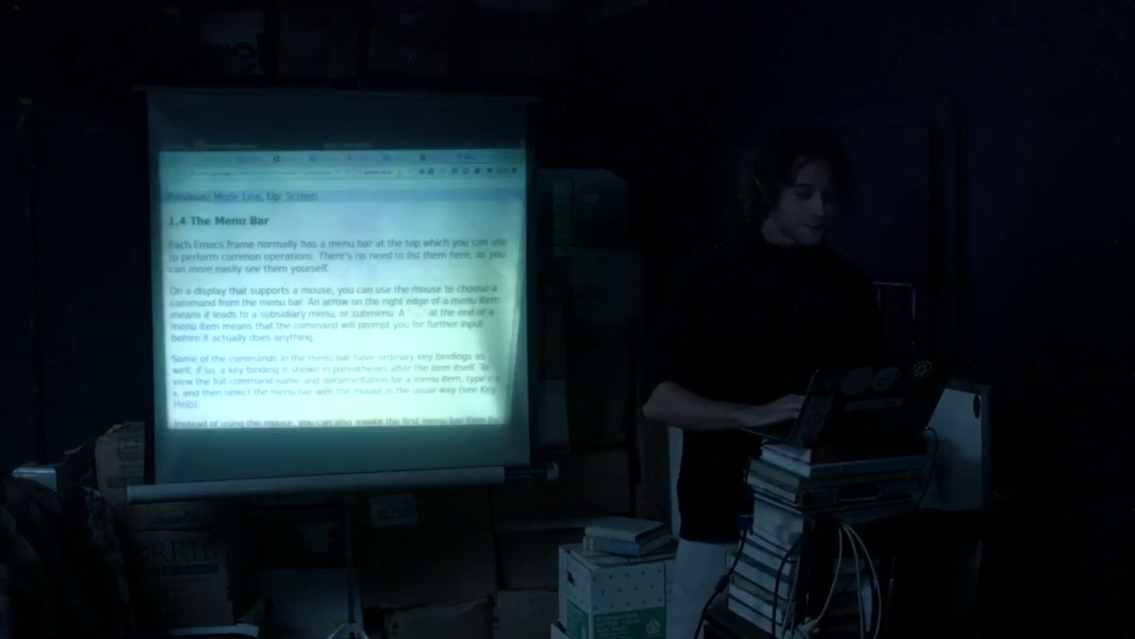
Step: Open the Wikipedia Emacs article from saved pages and clear the search box for 'editor war'
click(390, 171)
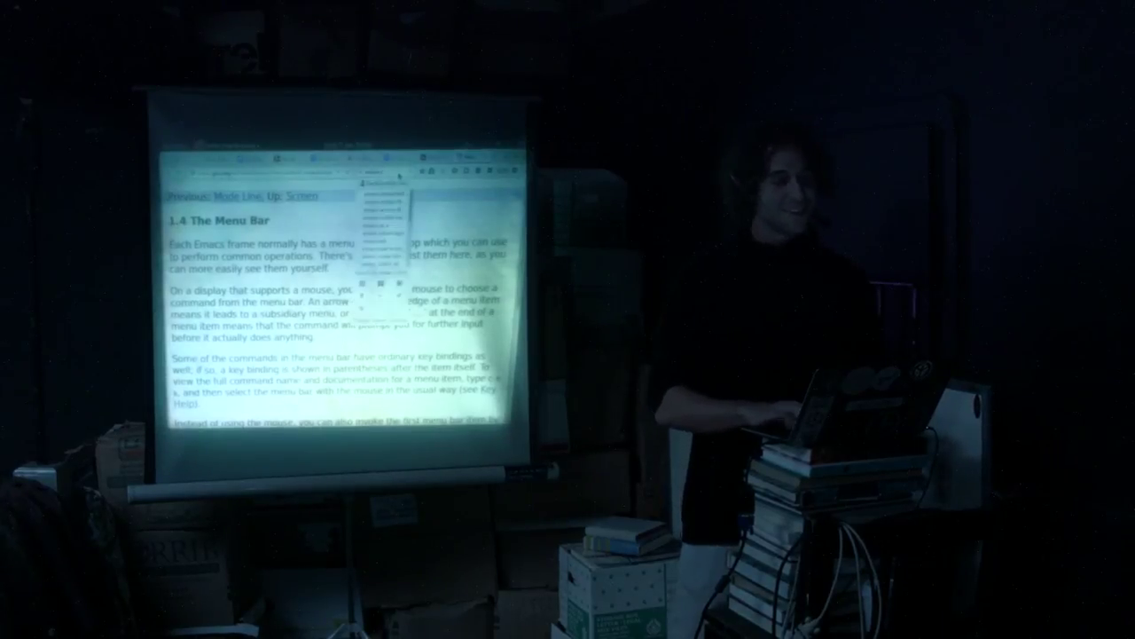
click(384, 222)
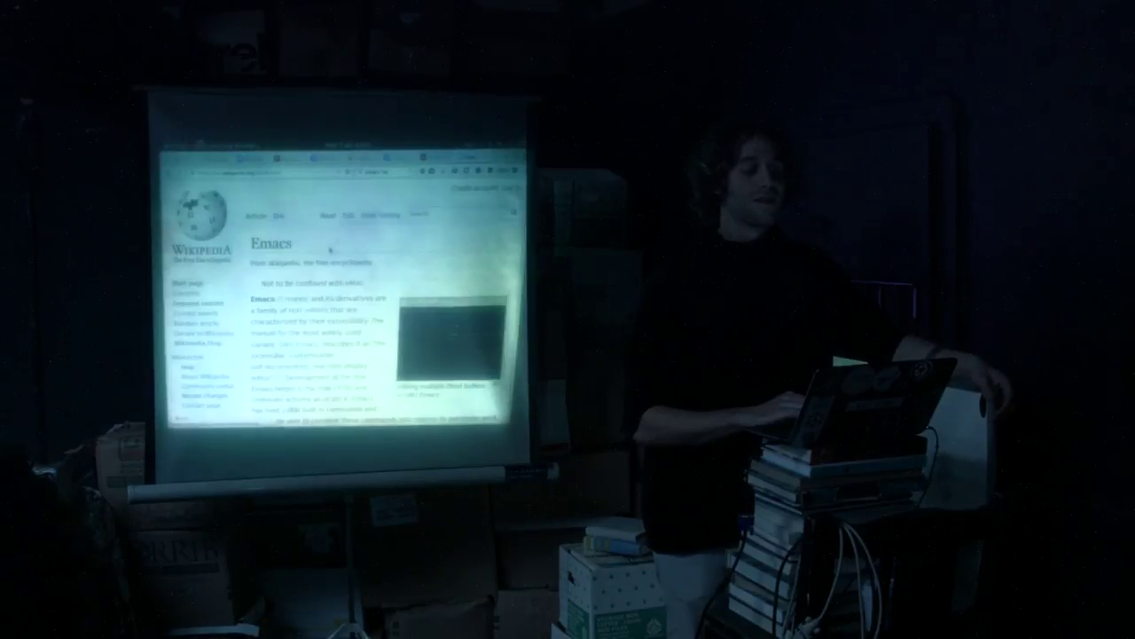
scroll(330, 251, down, 5)
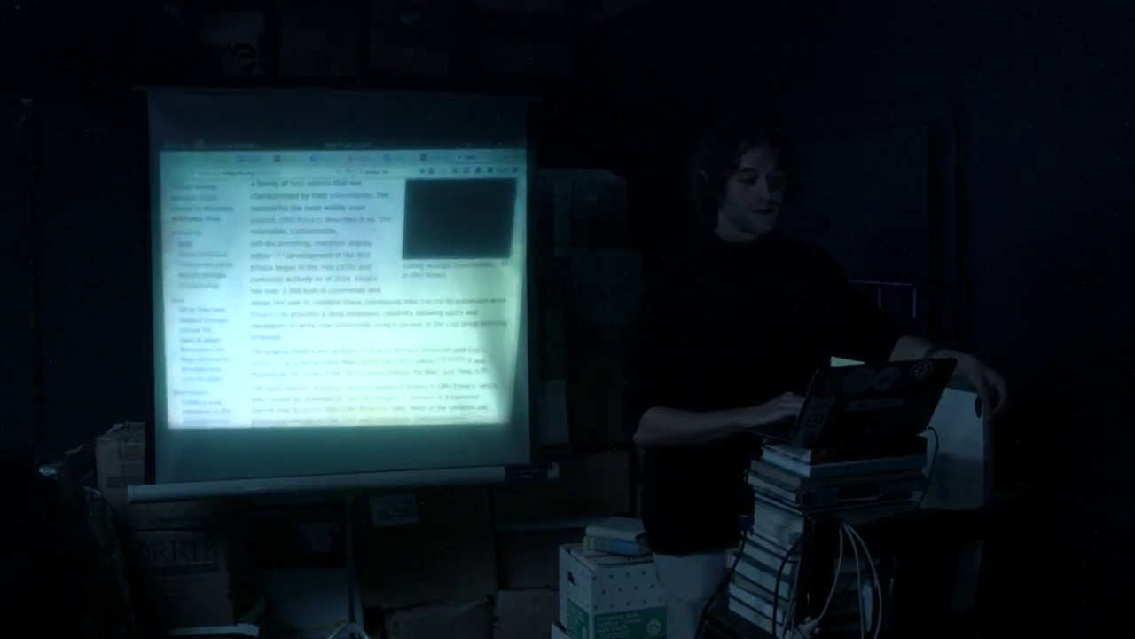
scroll(330, 252, up, 5)
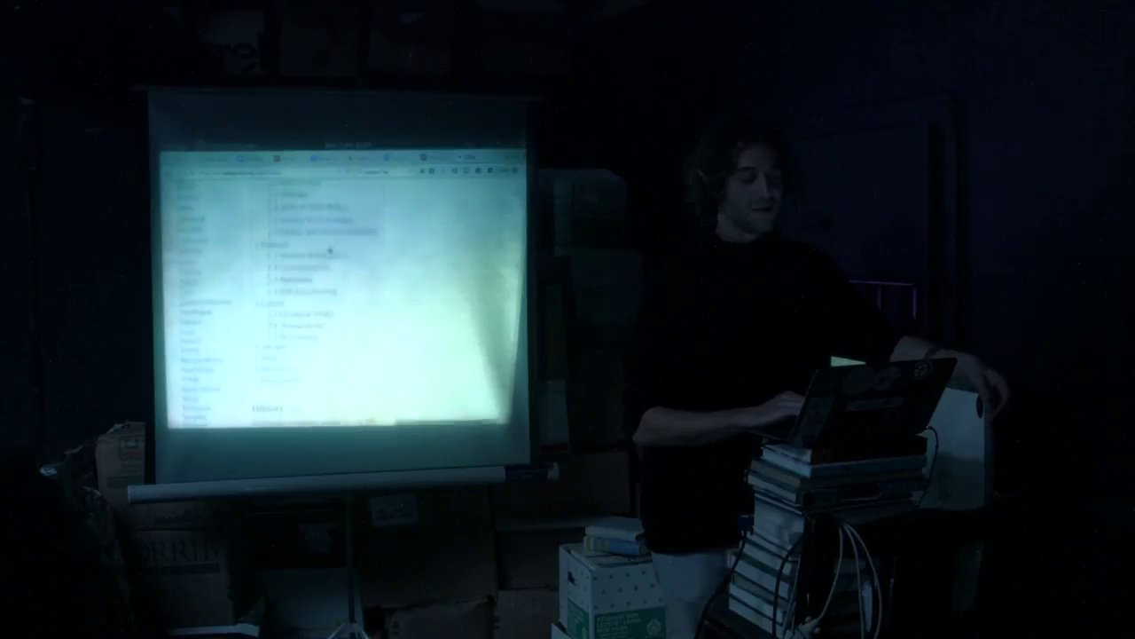
scroll(330, 251, down, 8)
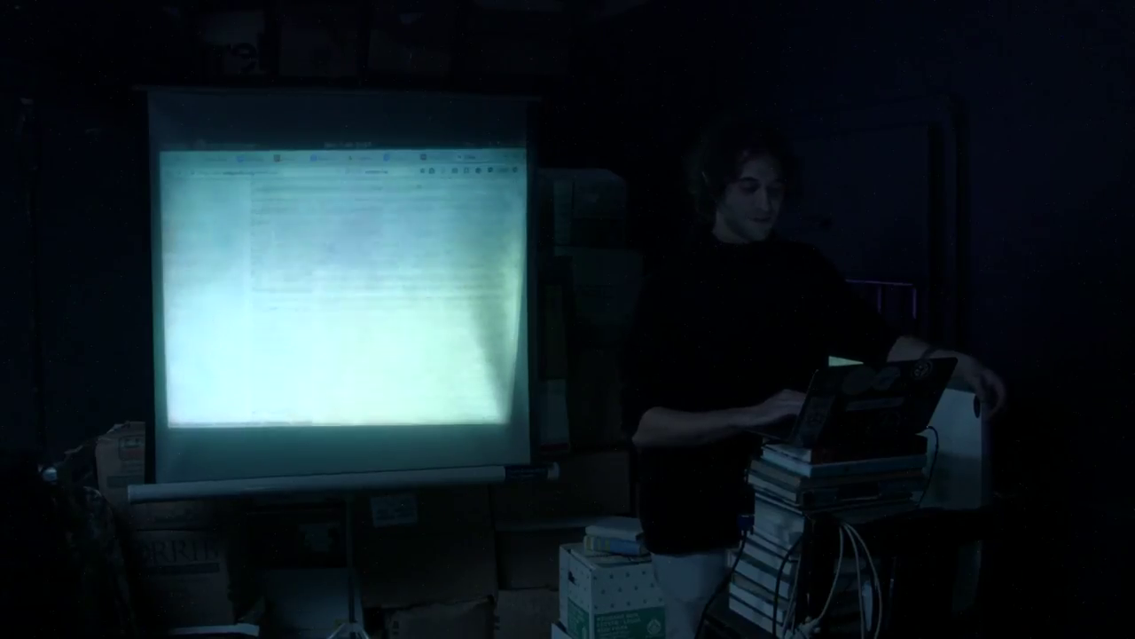
scroll(330, 251, down, 6)
scroll(330, 292, down, 5)
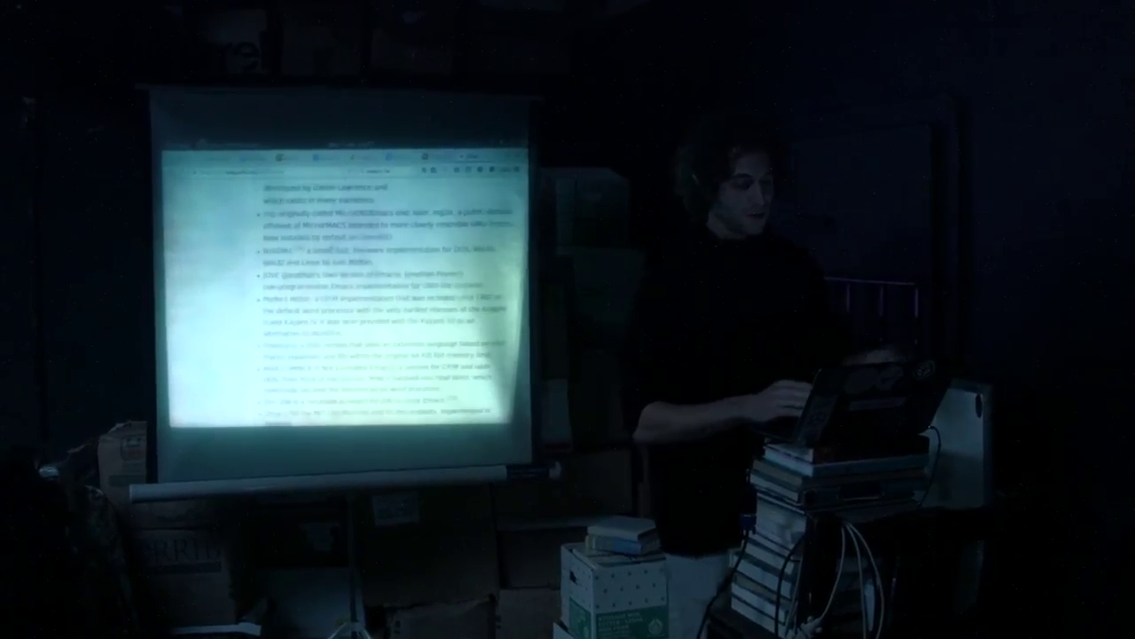
scroll(330, 292, up, 4)
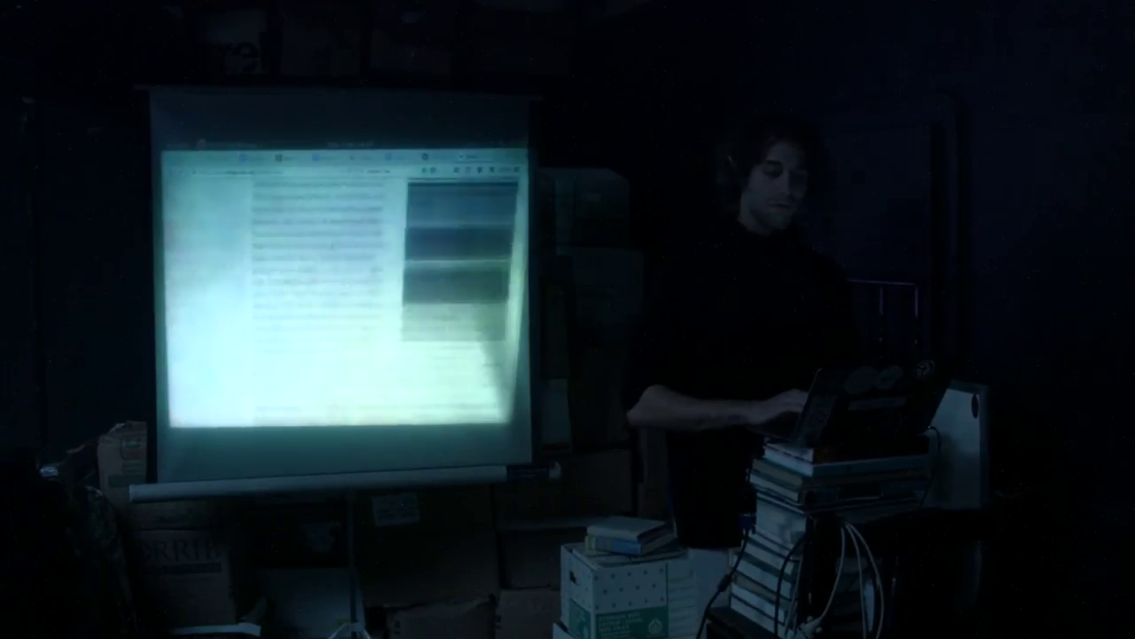
scroll(346, 293, up, 10)
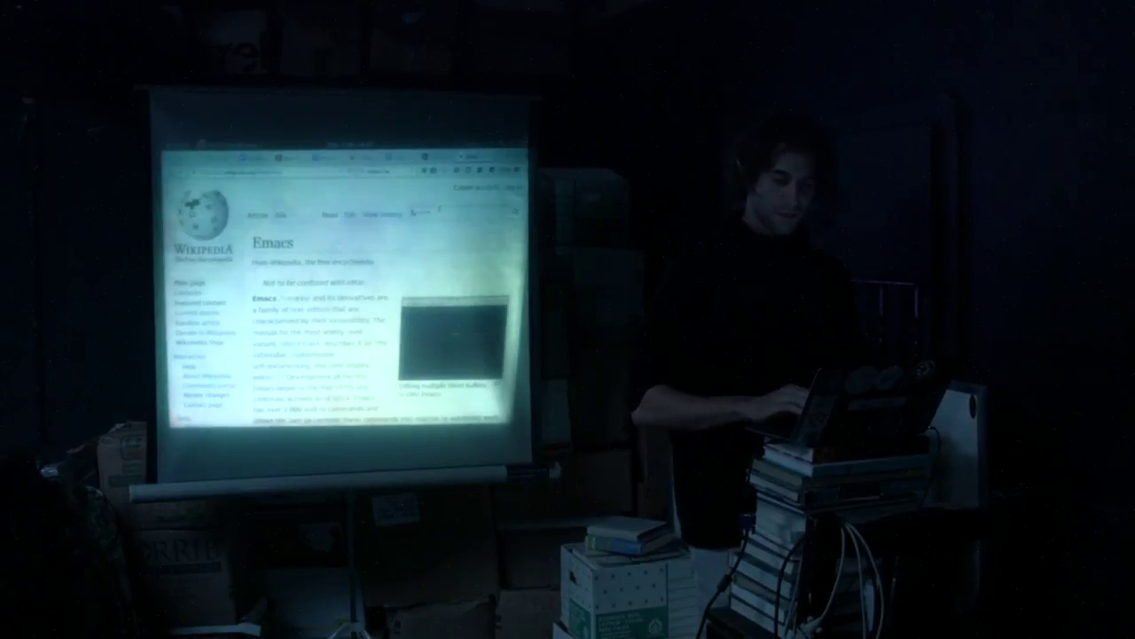
text(browser)
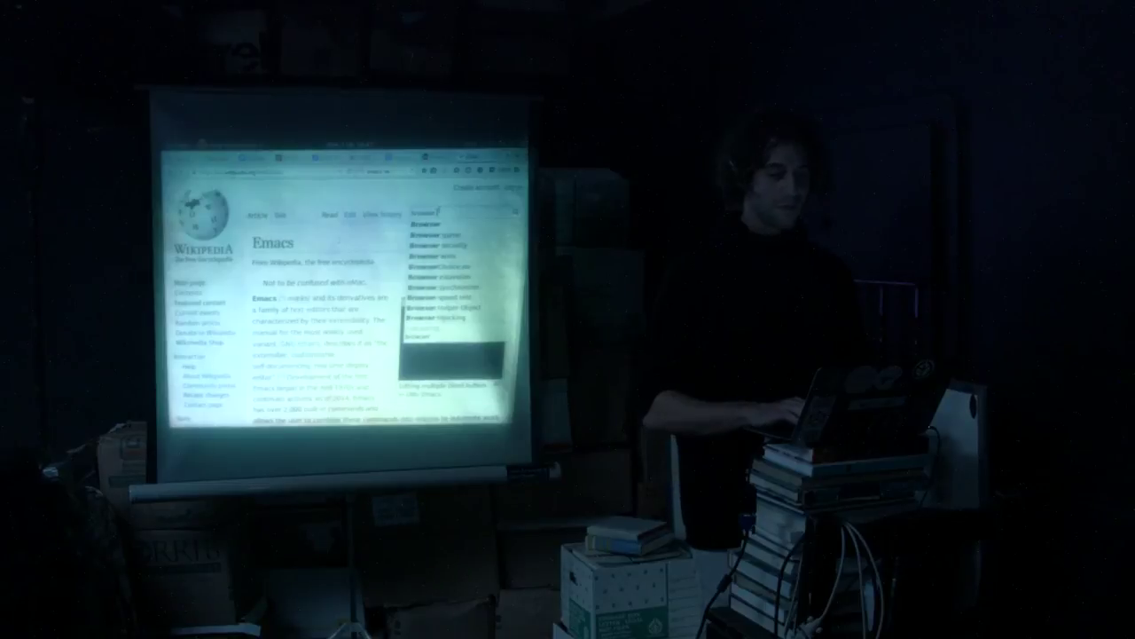
text( war)
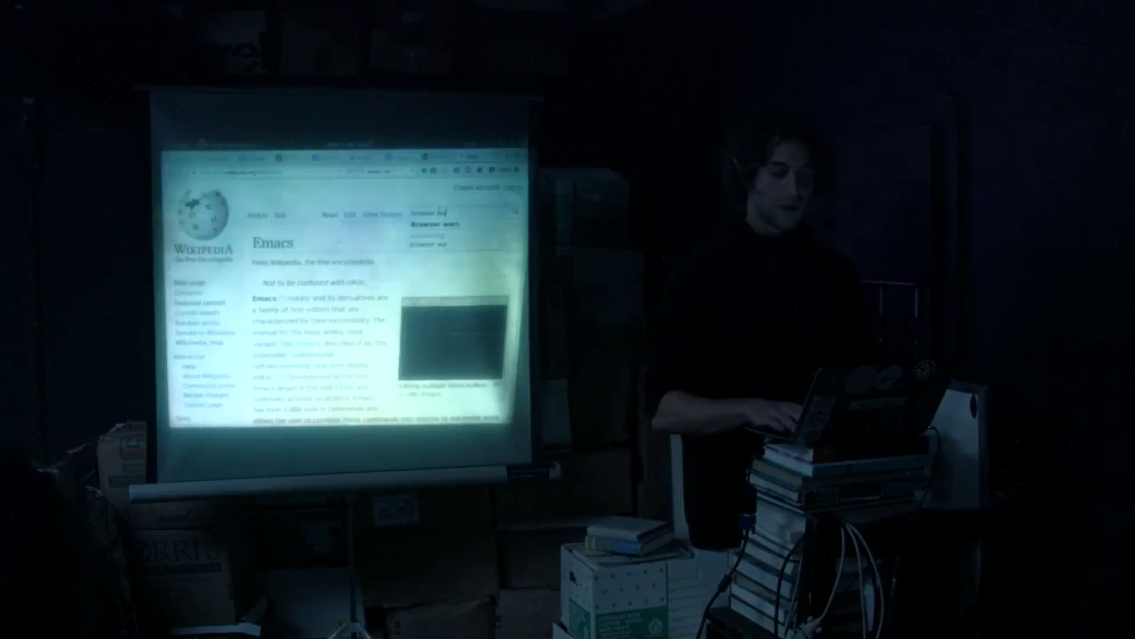
key(ctrl+a)
text(ed)
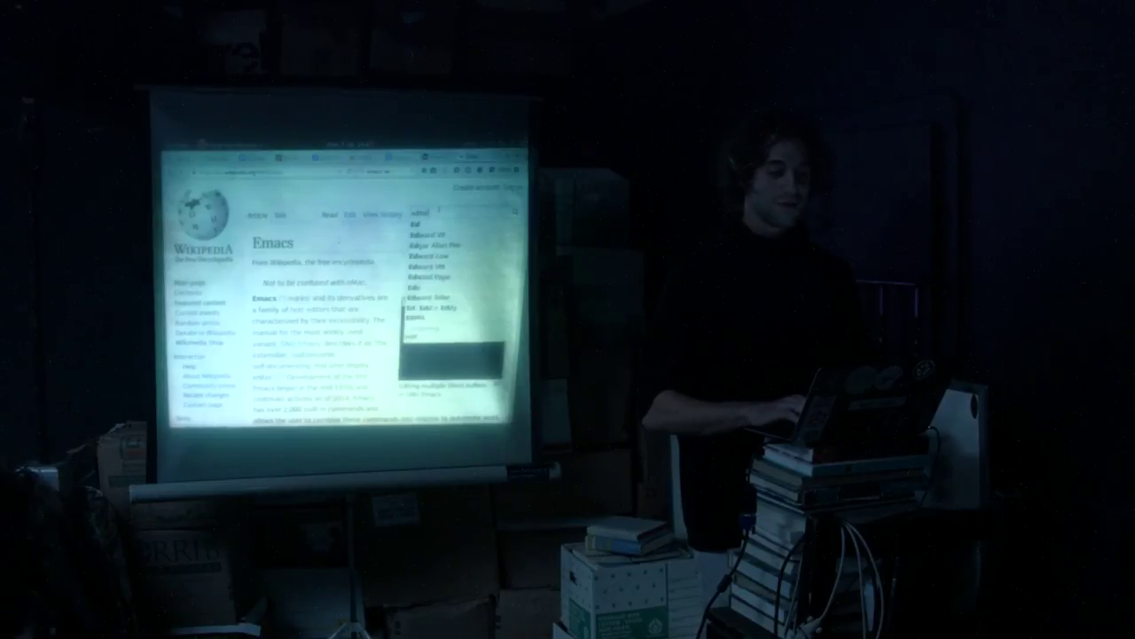
text(itor wars)
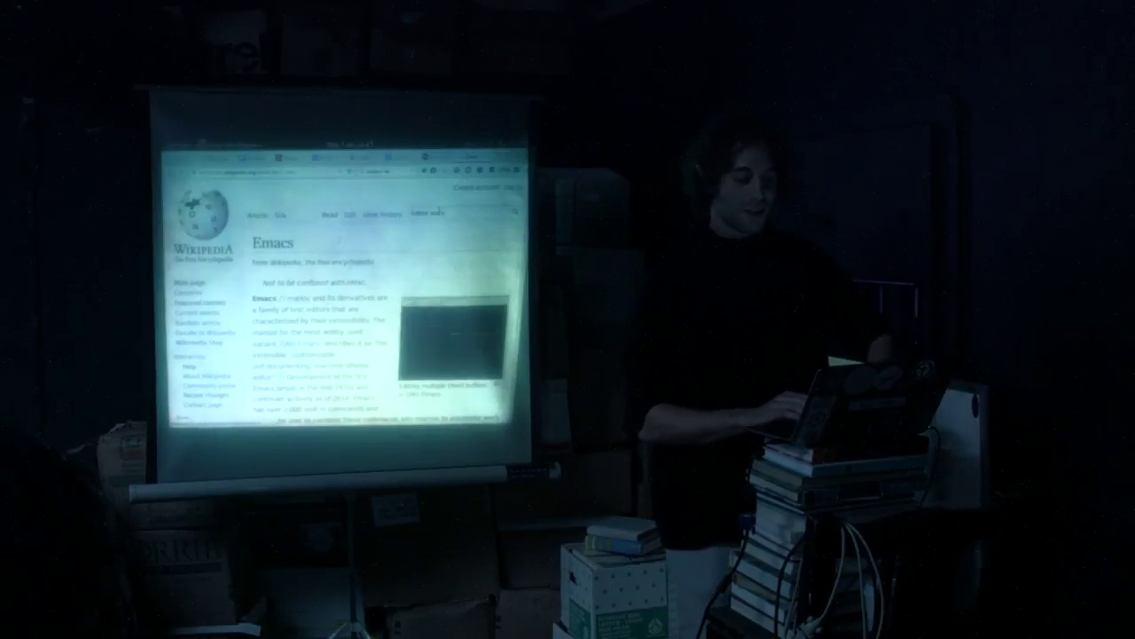
Step: Open the editor war article, then run M-x dired in Emacs to list the home folder
key(Return)
key(alt+Tab)
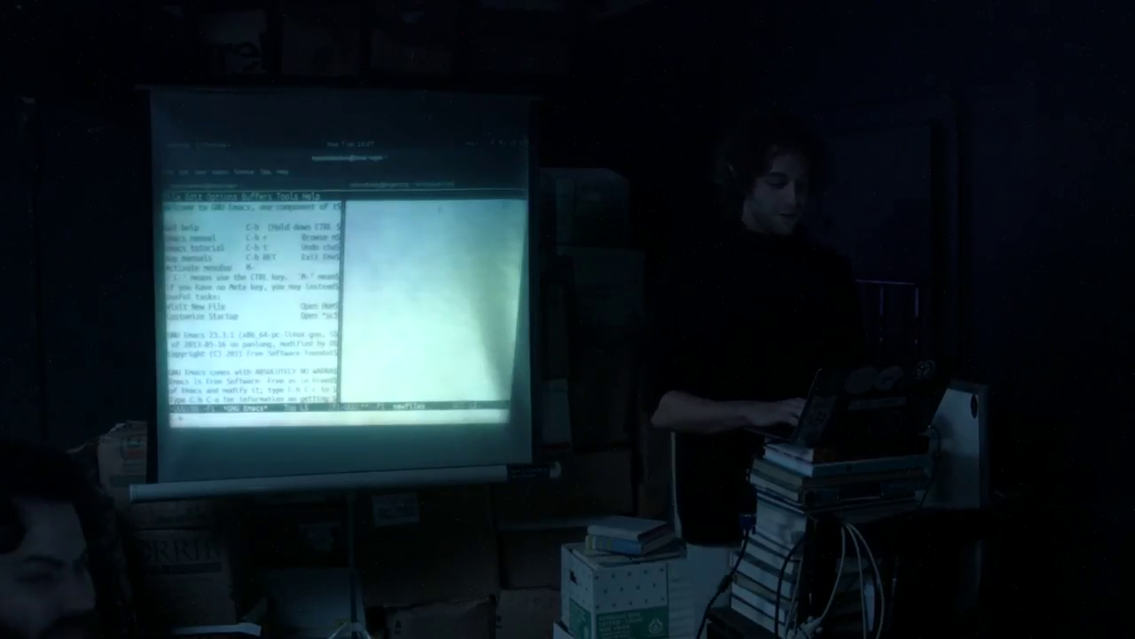
key(ctrl+x)
key(alt+x)
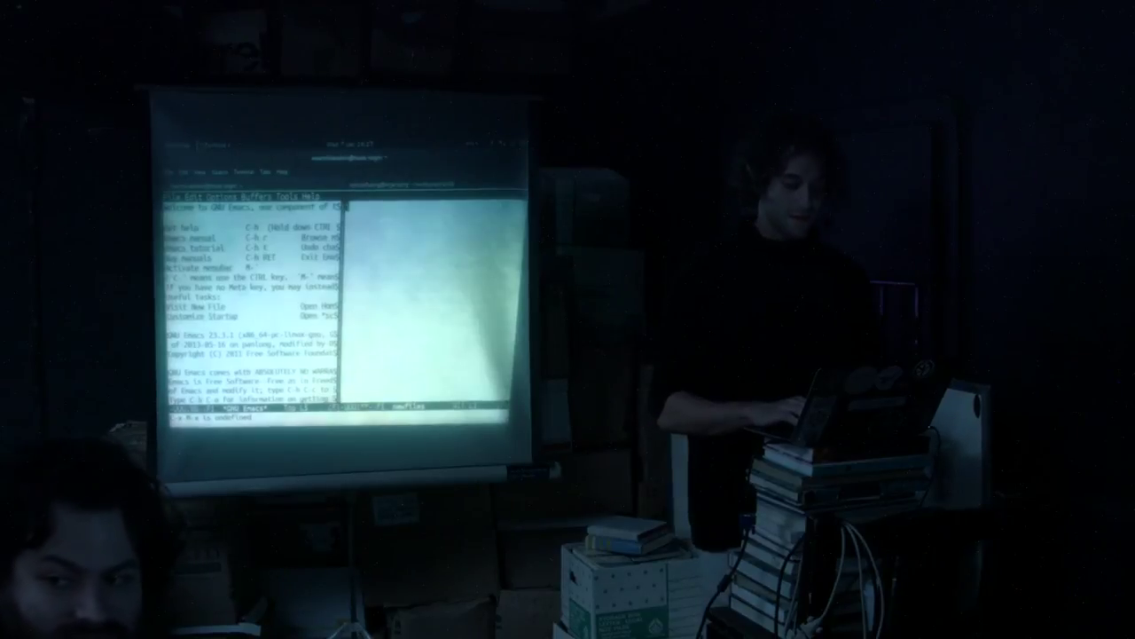
key(alt+x)
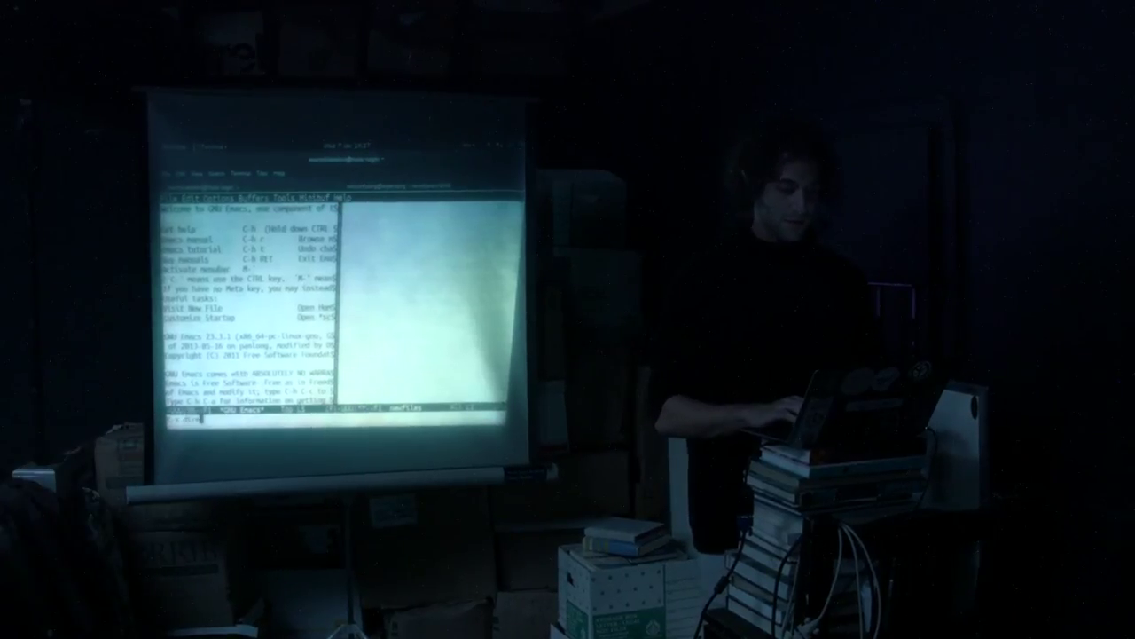
text(dired)
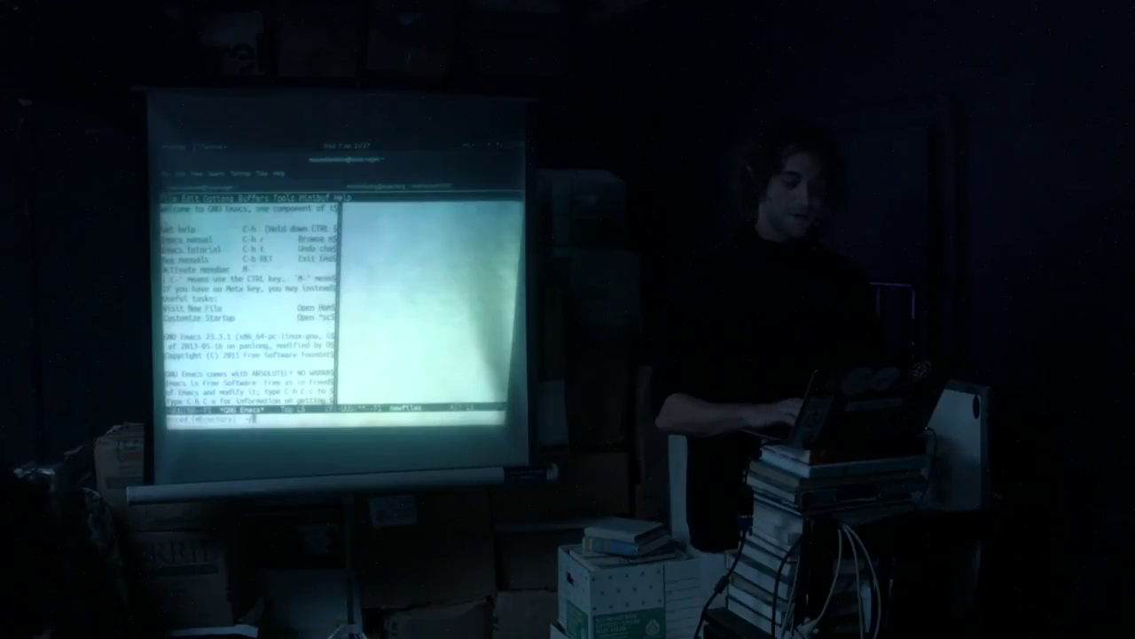
key(Return)
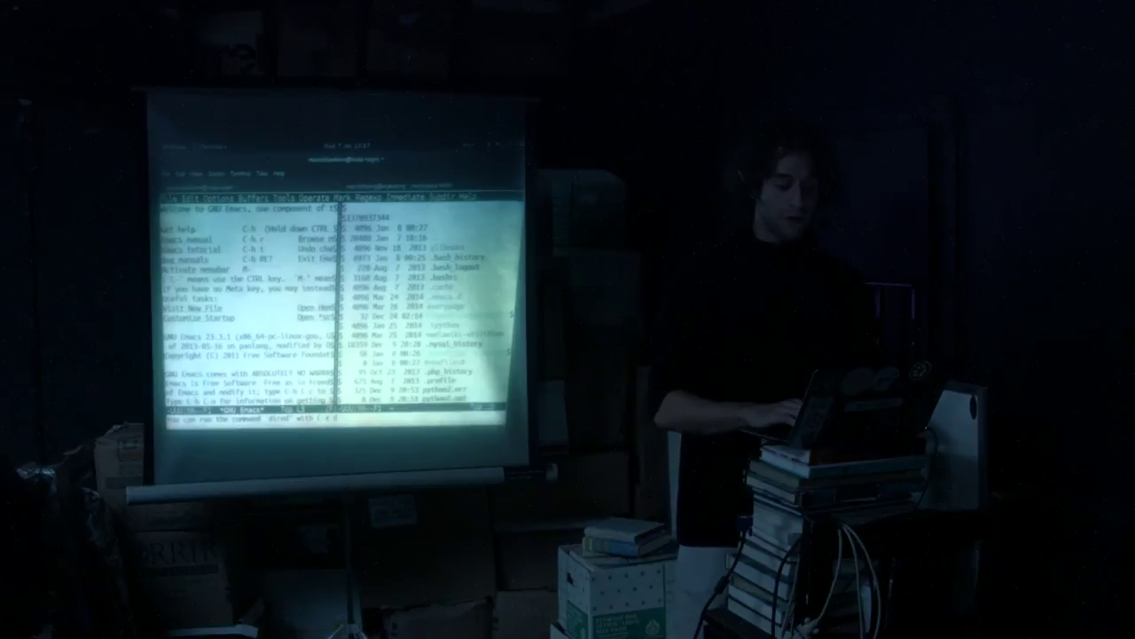
Step: Move focus to the welcome screen window and back to the directory listing with C-x o
key(ctrl+x)
key(o)
key(ctrl+x)
key(o)
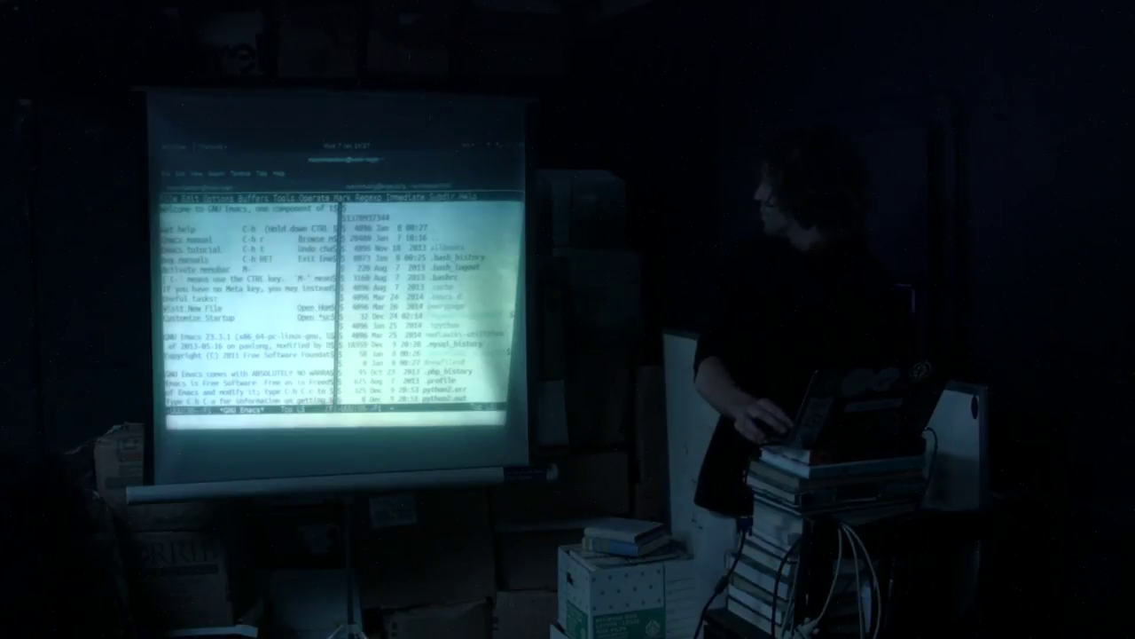
Step: Browse into subfolders such as include, climb up to /home, and get denied entry to a user folder
key(Return)
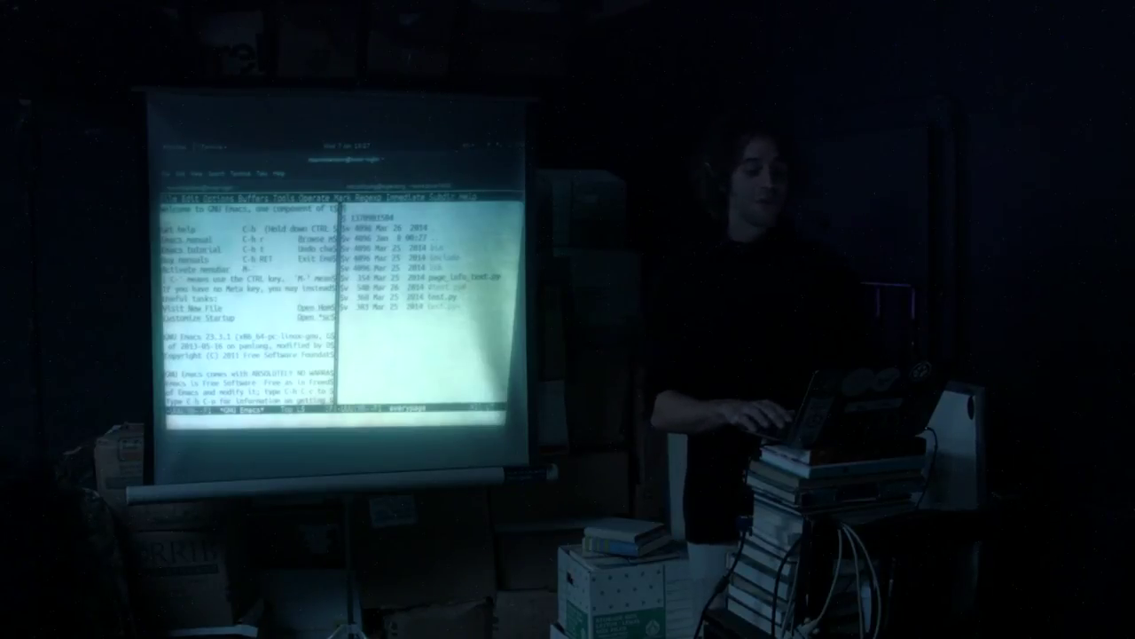
key(Return)
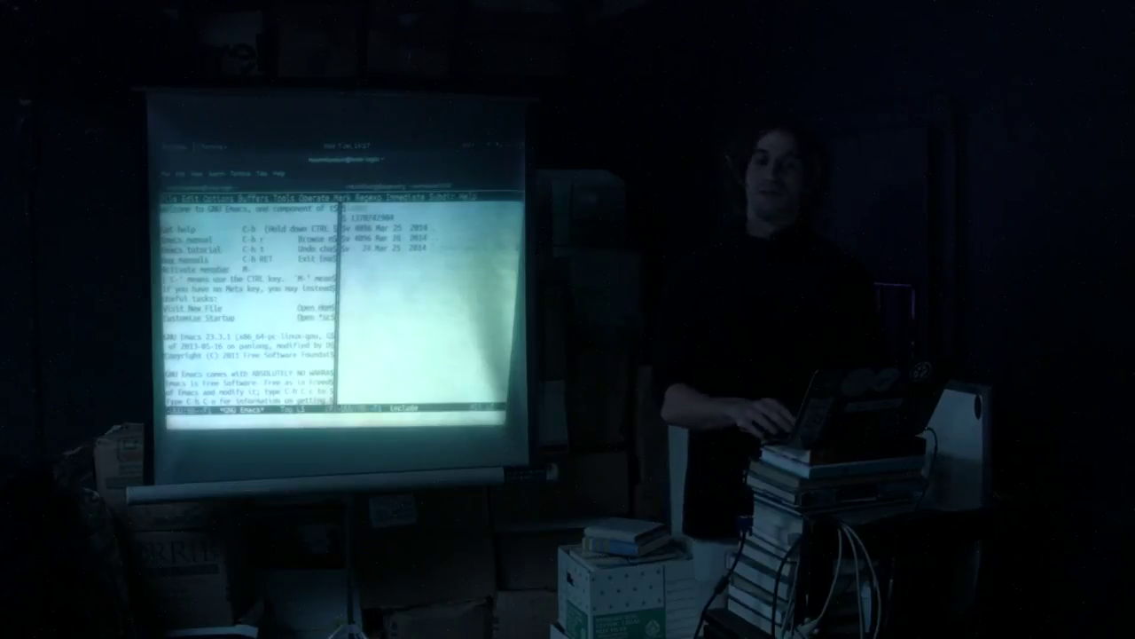
key(Return)
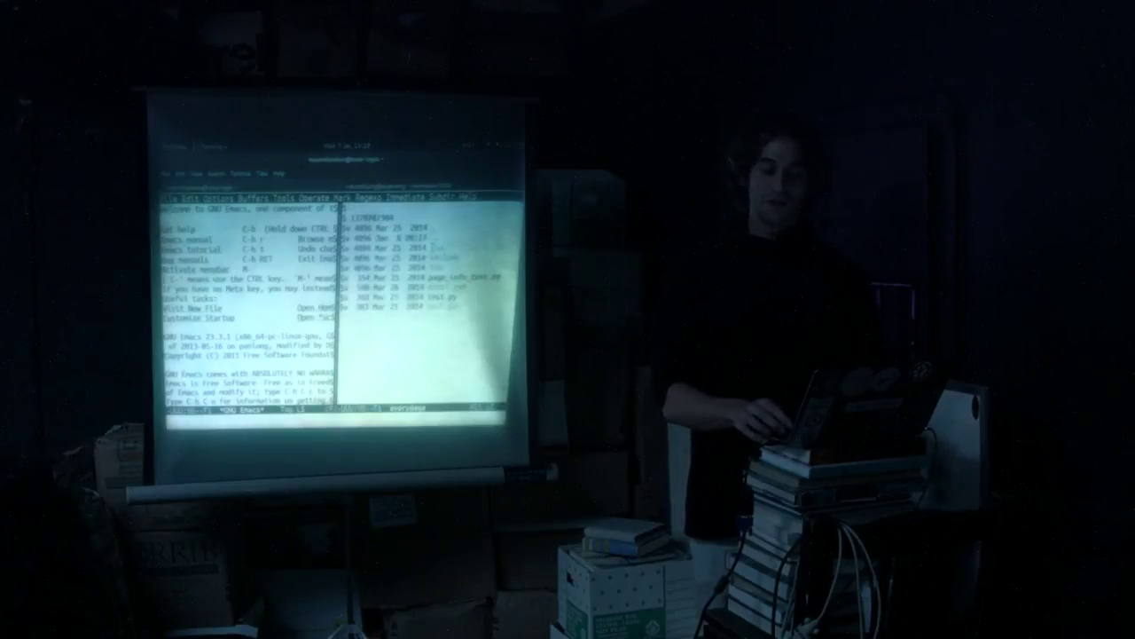
key(Return)
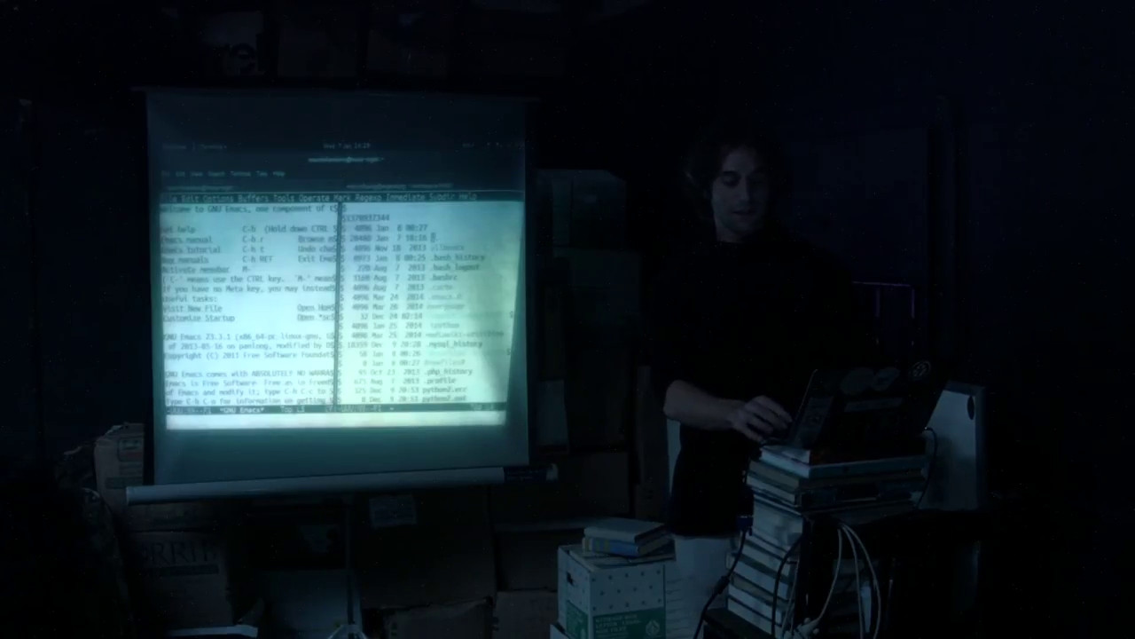
key(Return)
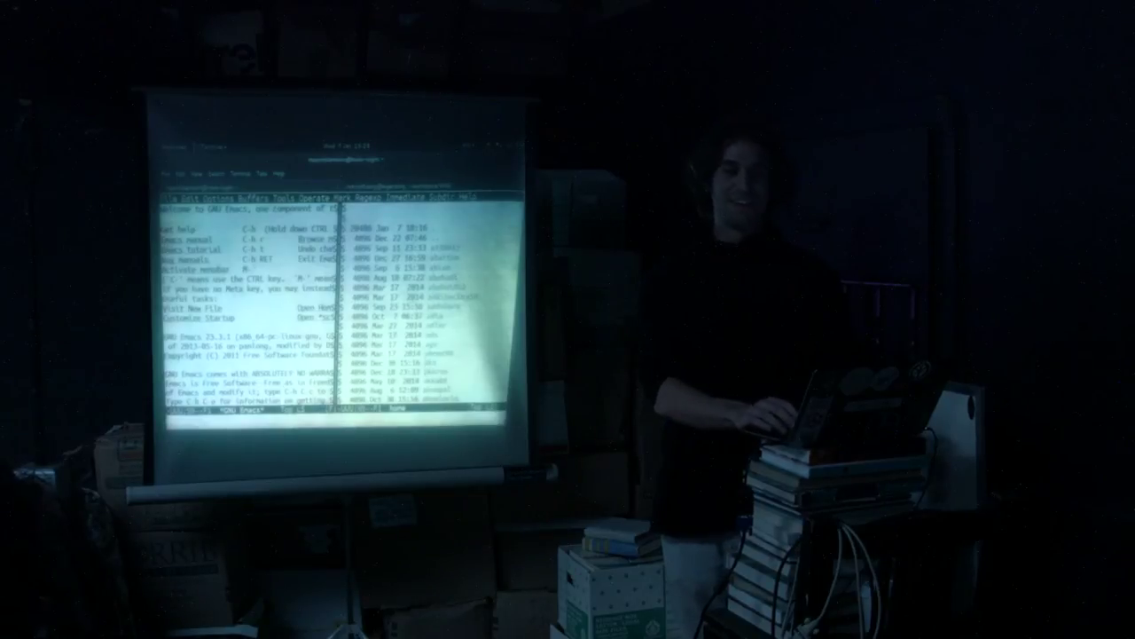
key(Return)
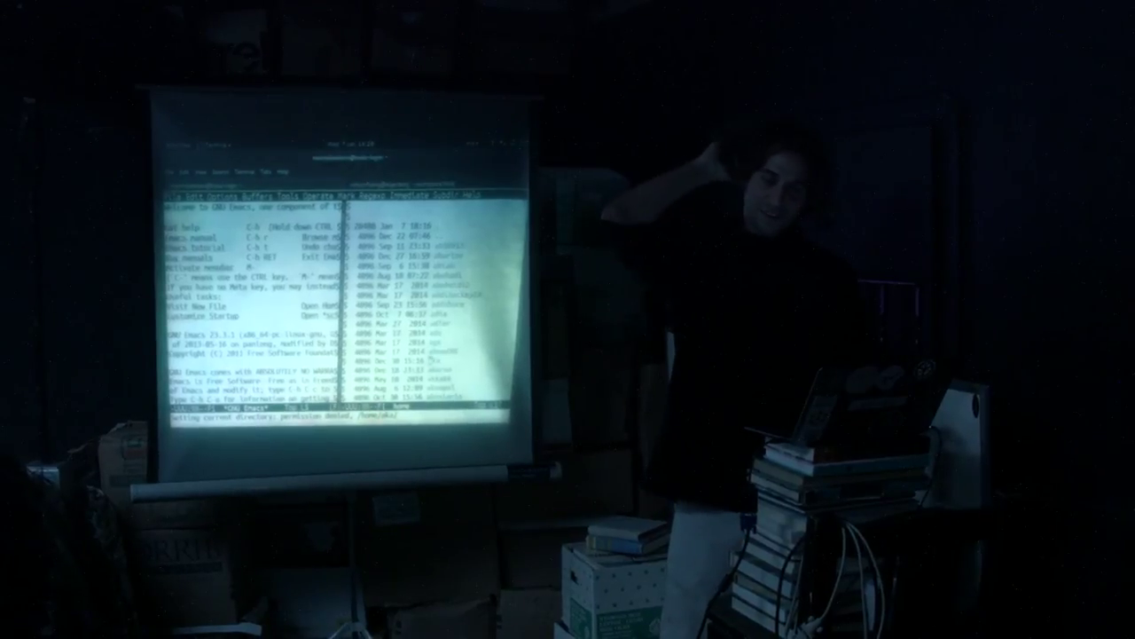
Step: View the Editor war article in the browser, then return to Emacs
key(alt+Tab)
scroll(346, 293, down, 10)
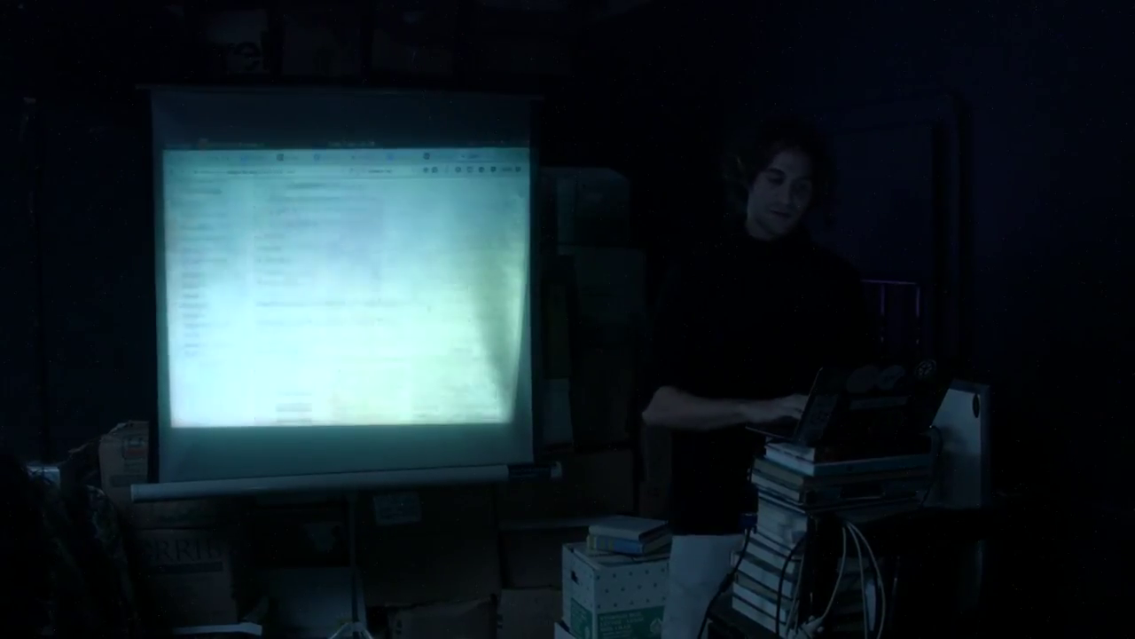
scroll(346, 293, down, 10)
scroll(346, 293, down, 10)
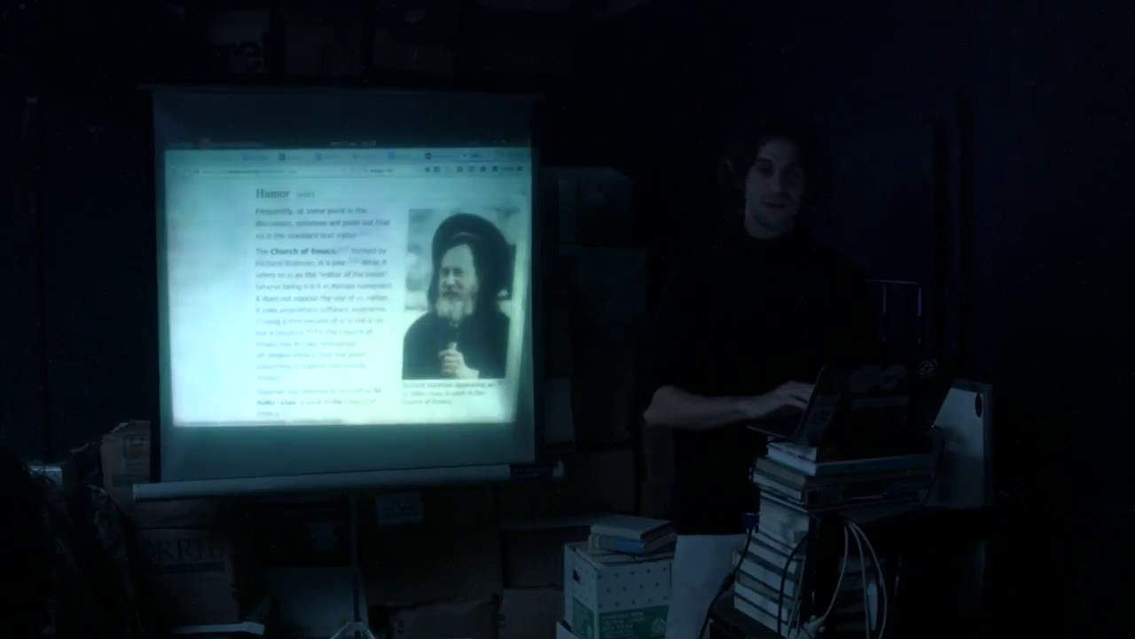
key(alt+Tab)
key(alt+Tab)
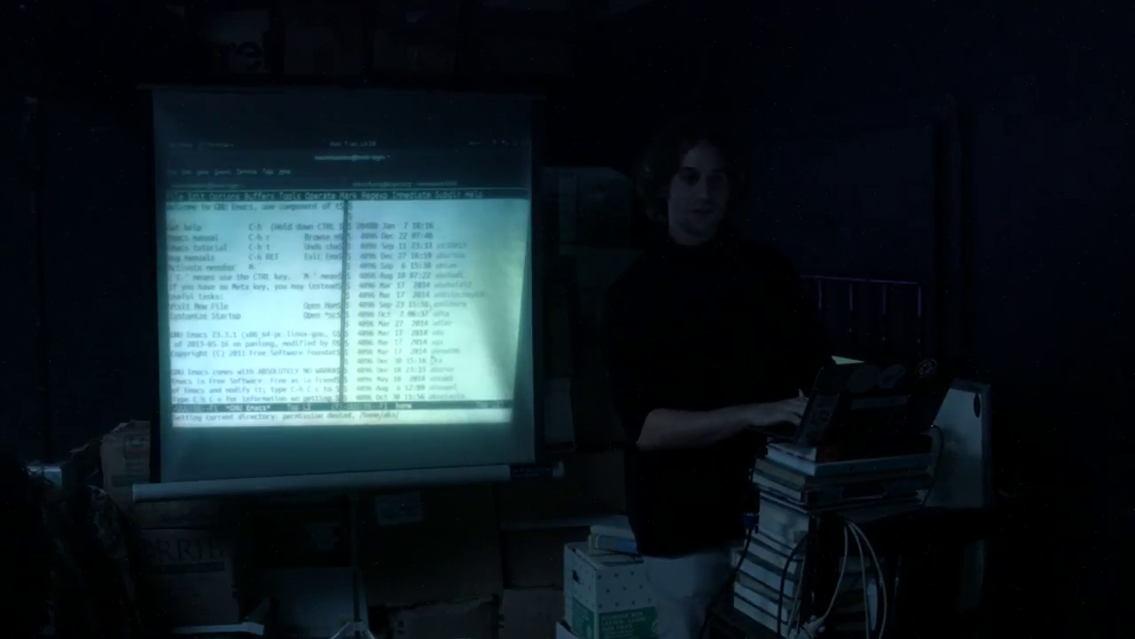
key(alt+Tab)
key(Tab)
key(Tab)
key(Tab)
key(Tab)
key(Tab)
key(Tab)
key(Tab)
key(Escape)
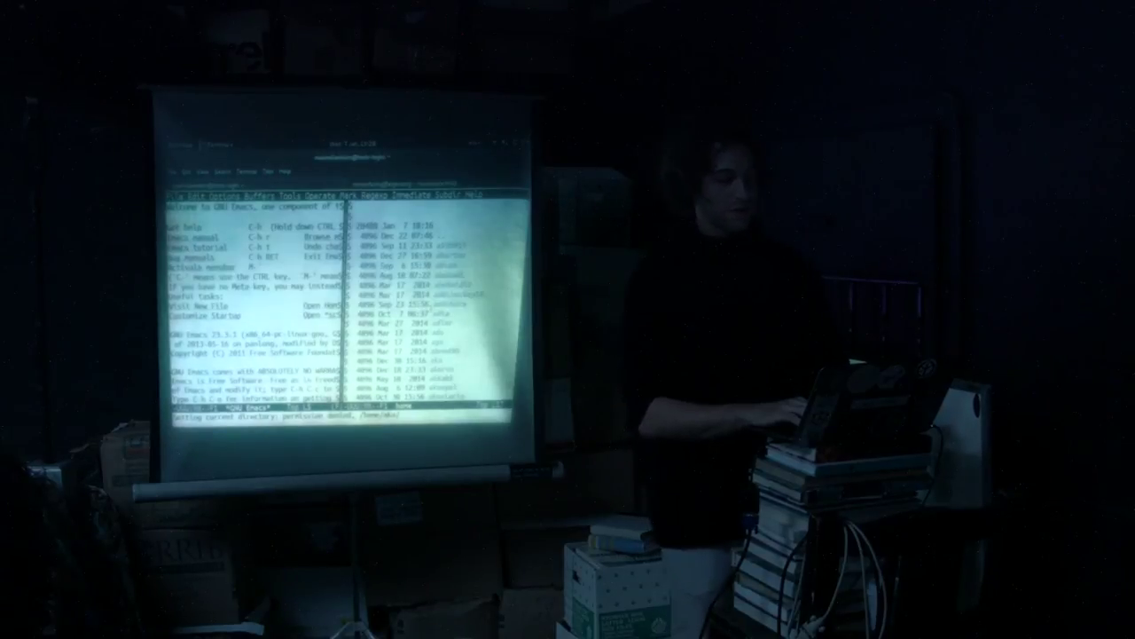
Step: Dismiss the permission-denied message and close the directory listing with C-x 1
key(ctrl+g)
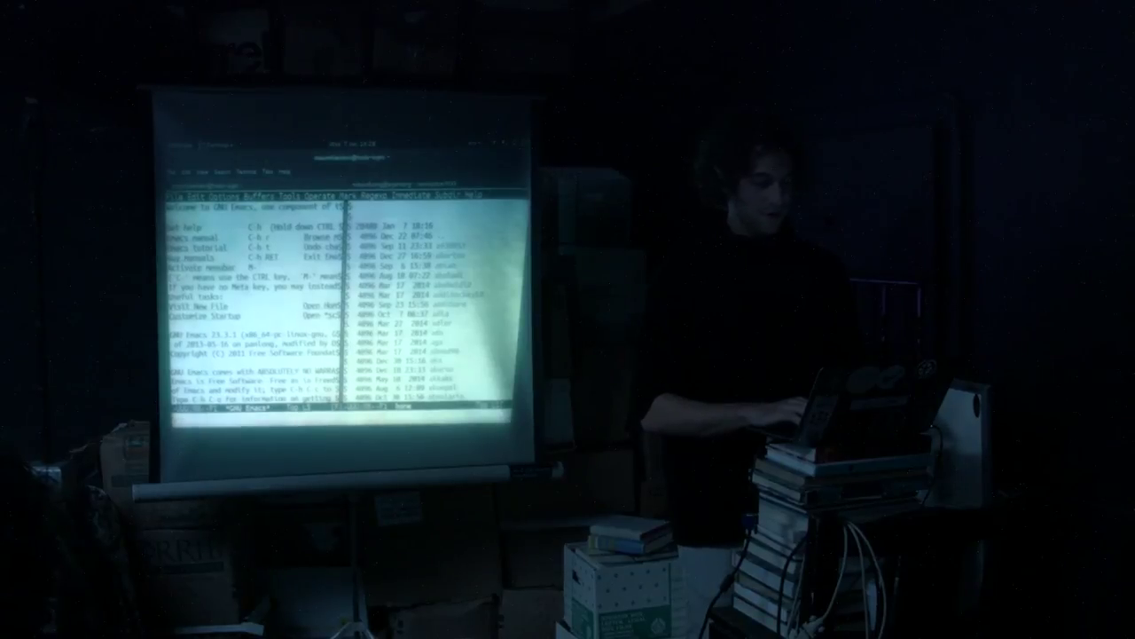
key(ctrl+x)
key(o)
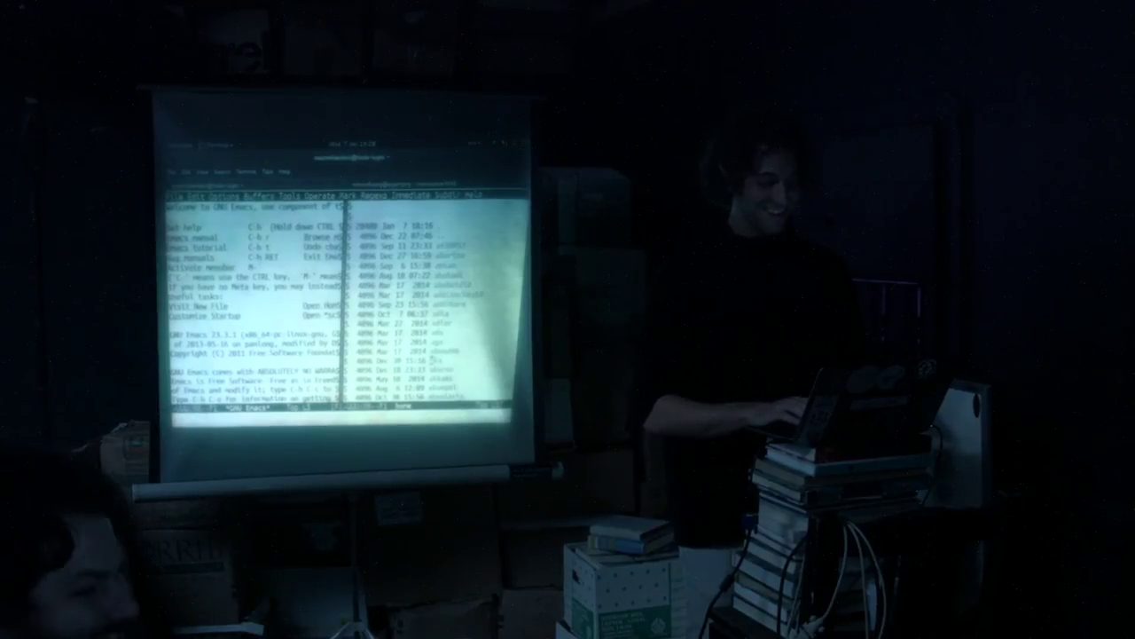
key(ctrl+x)
key(1)
Step: Try opening a Google web address via M-x, which reports no usable browser
key(alt+x)
text(http://emacs)
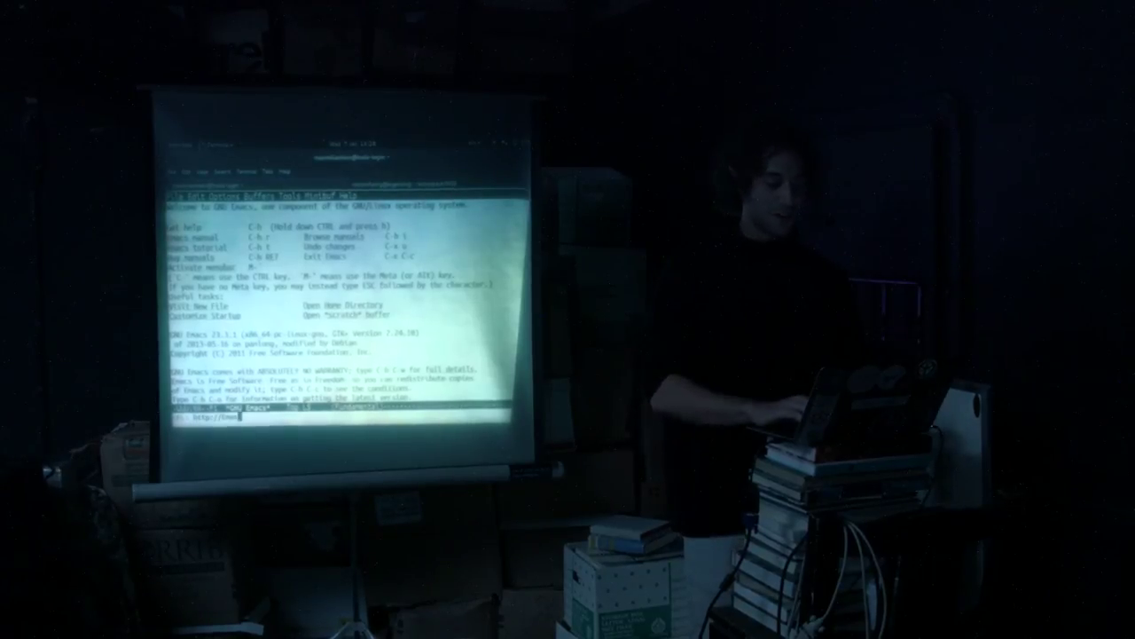
text(e)
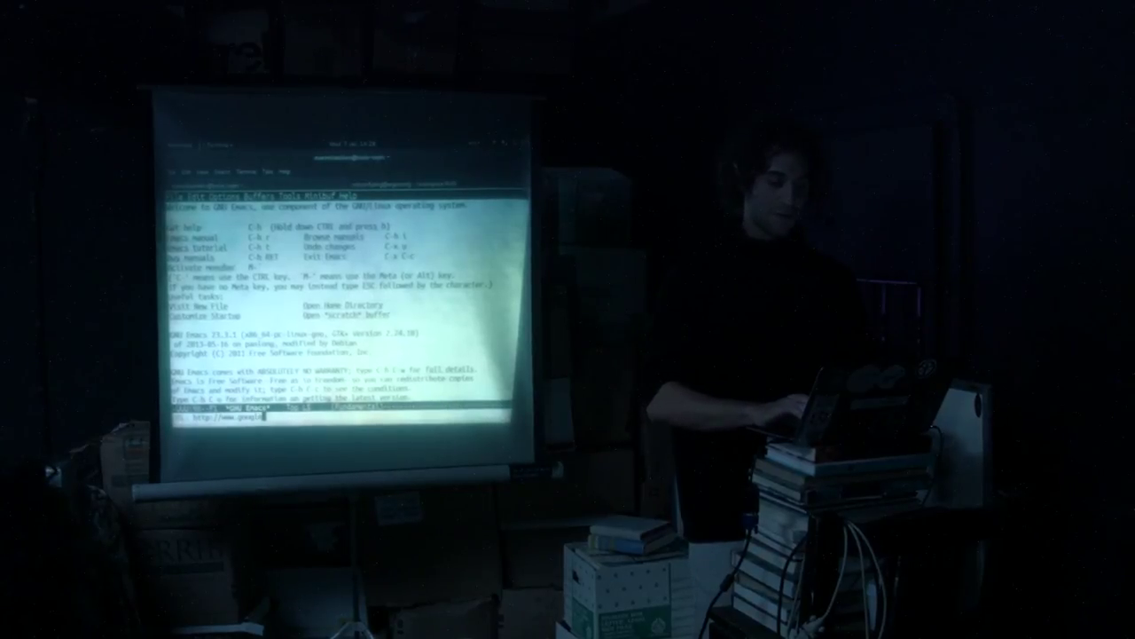
key(Return)
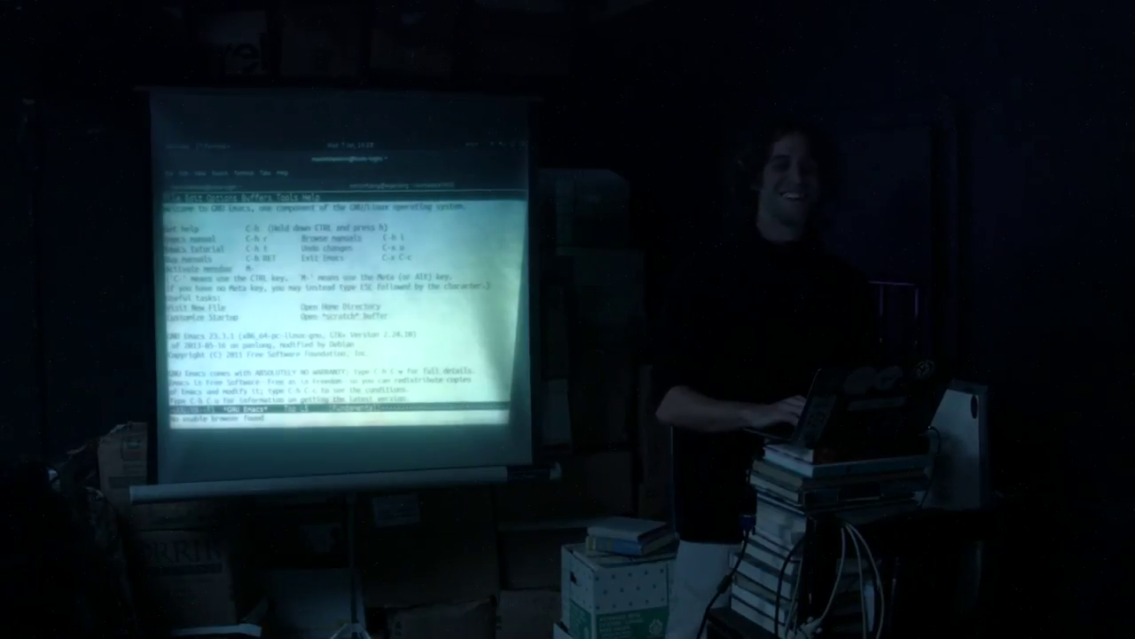
key(alt+Tab)
key(alt+Tab)
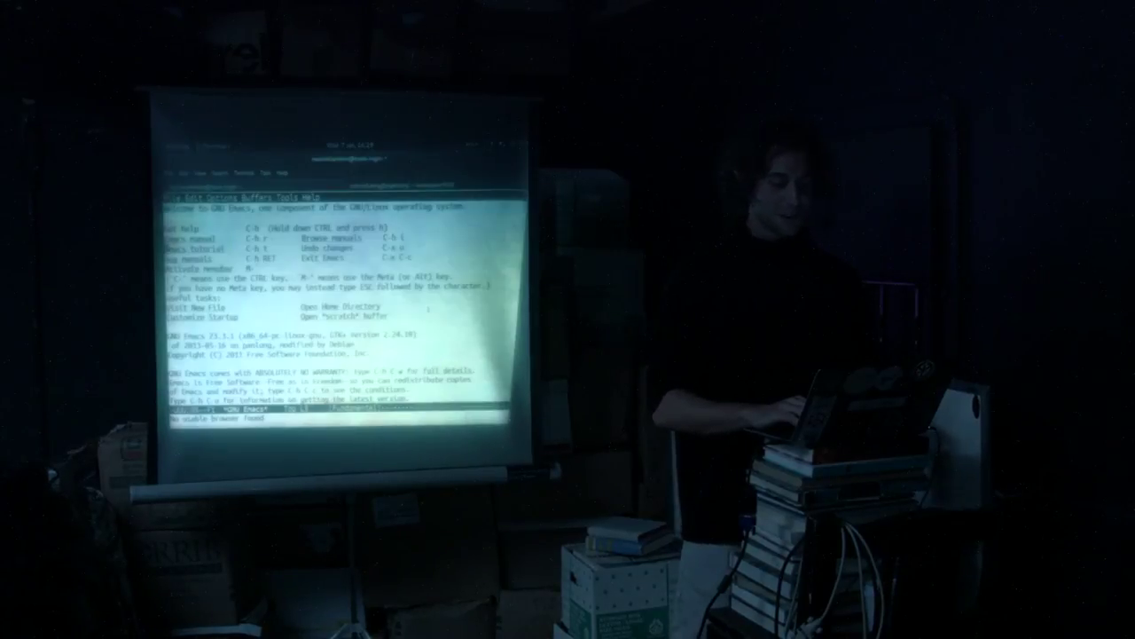
key(alt+Tab)
text(l)
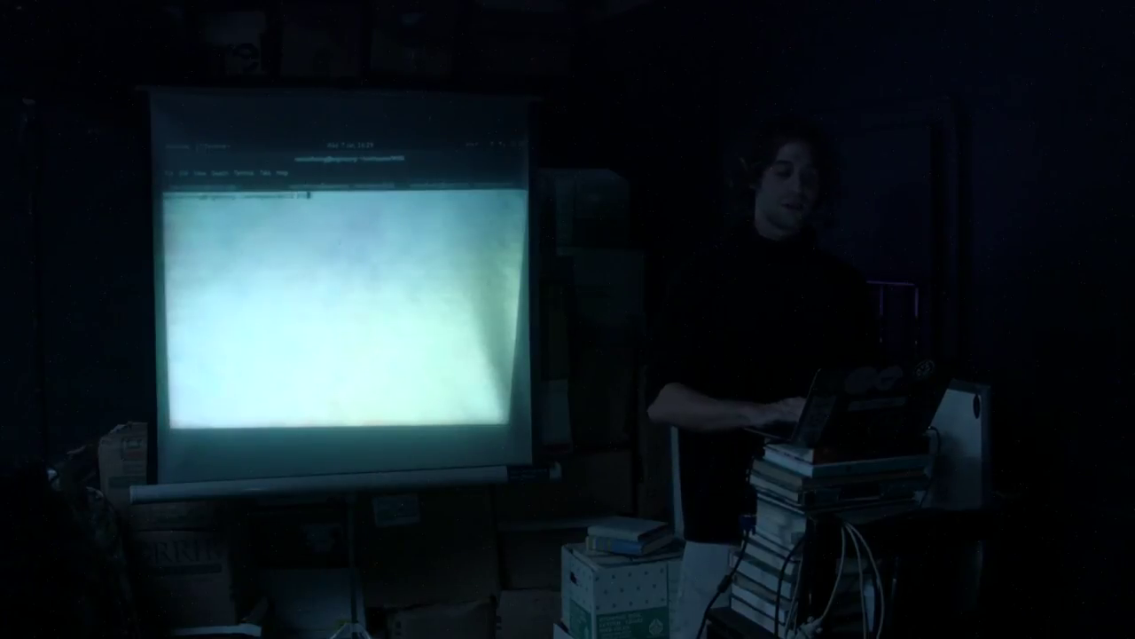
Step: Launch ELinks, load the Google homepage and open Google Maps
key(Return)
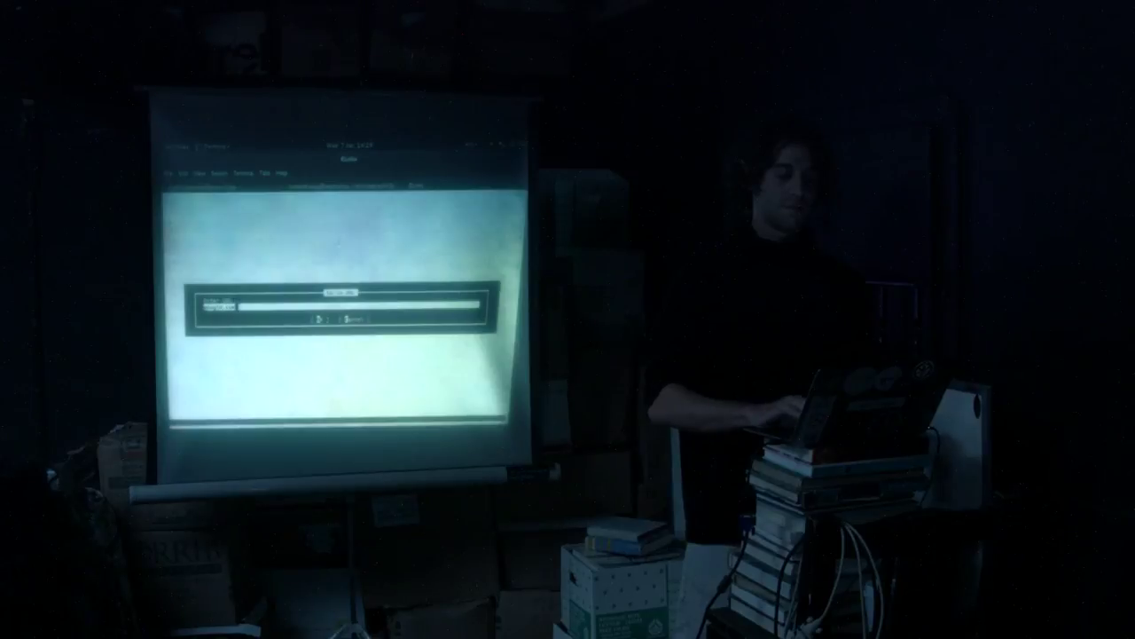
key(Return)
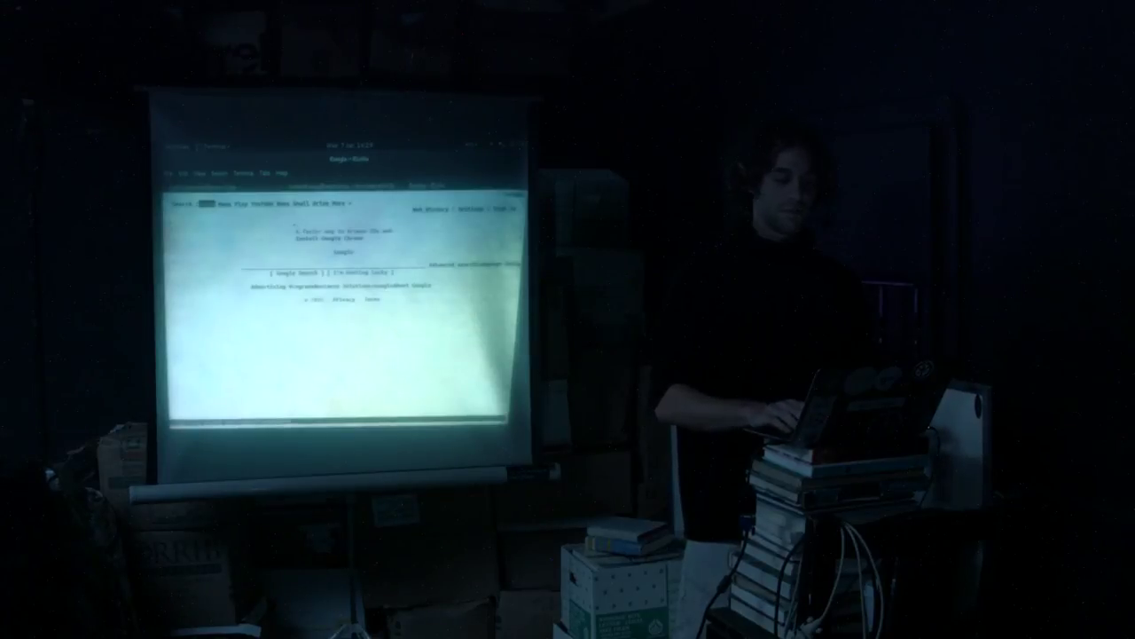
key(Down)
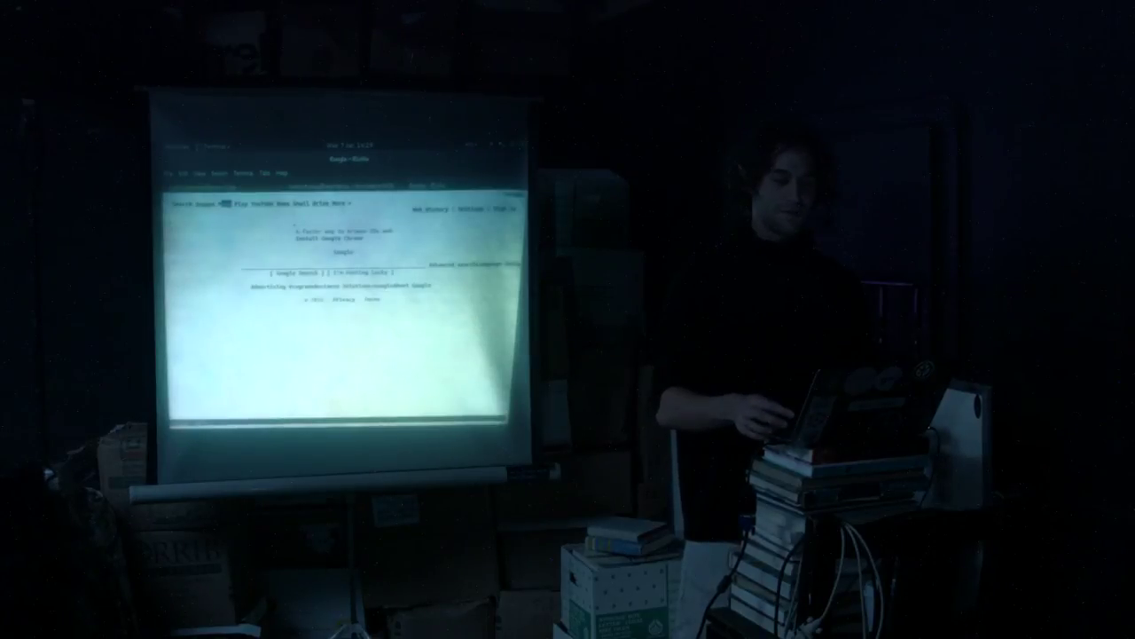
key(Down)
key(Return)
Step: Go back to Google, open Google Images, and start then cancel a text search
key(Left)
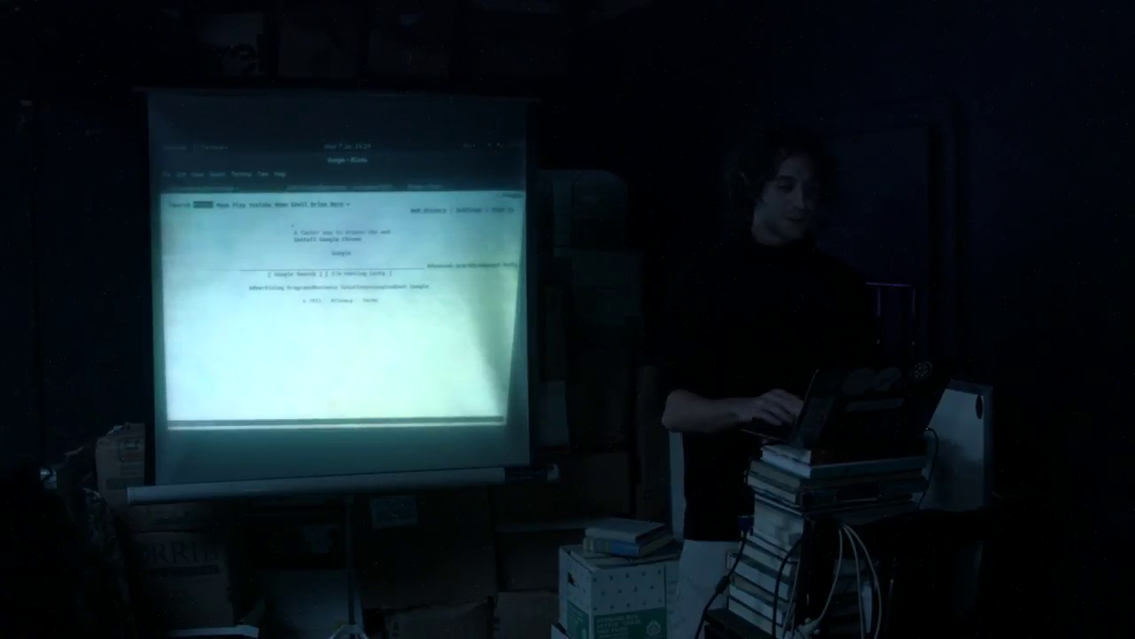
key(Return)
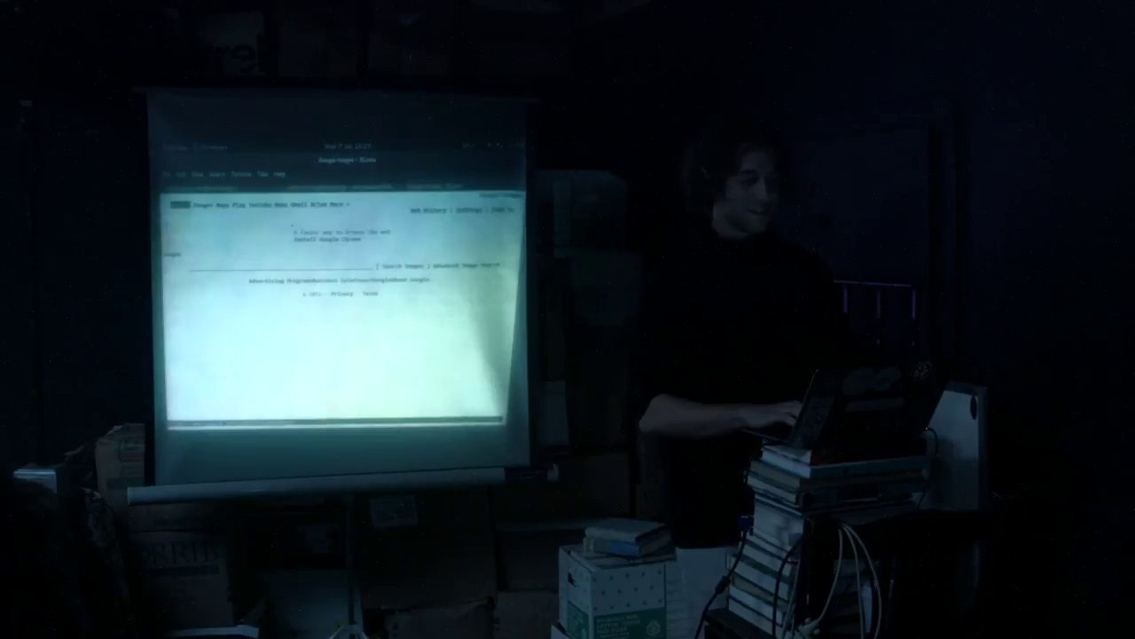
key(n)
key(Return)
key(slash)
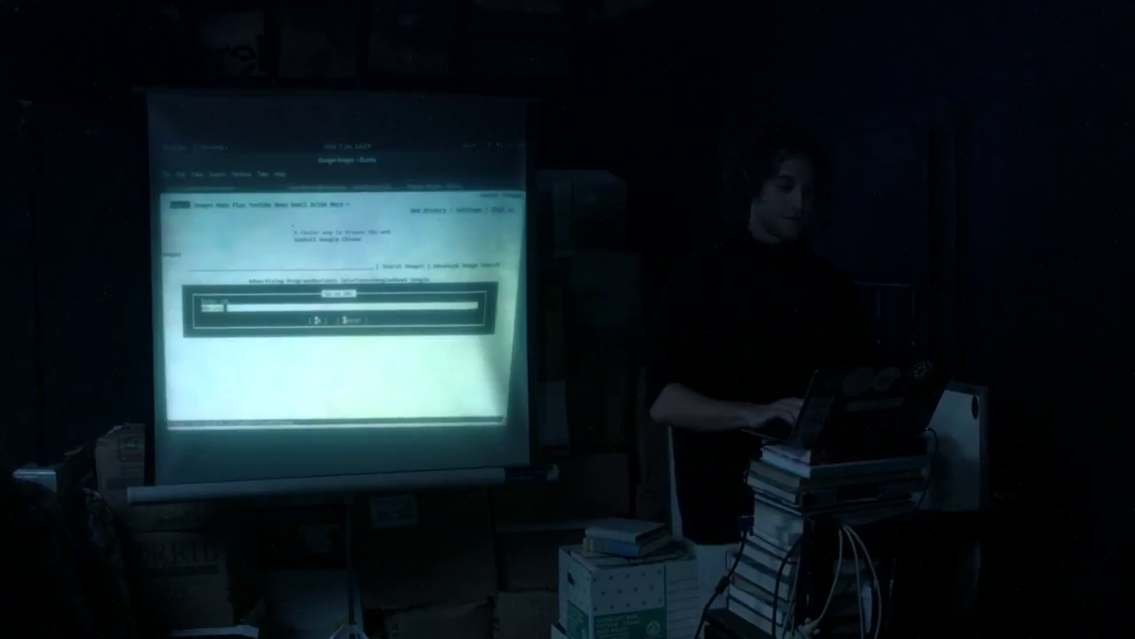
key(Escape)
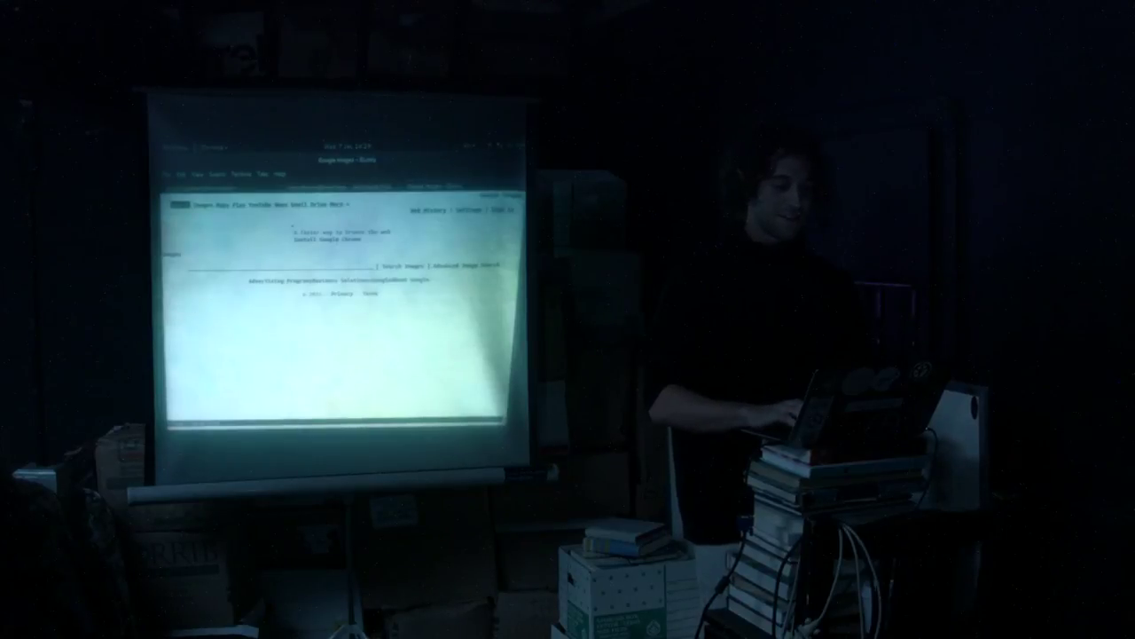
Step: Load the BBC homepage and follow its News link
key(Return)
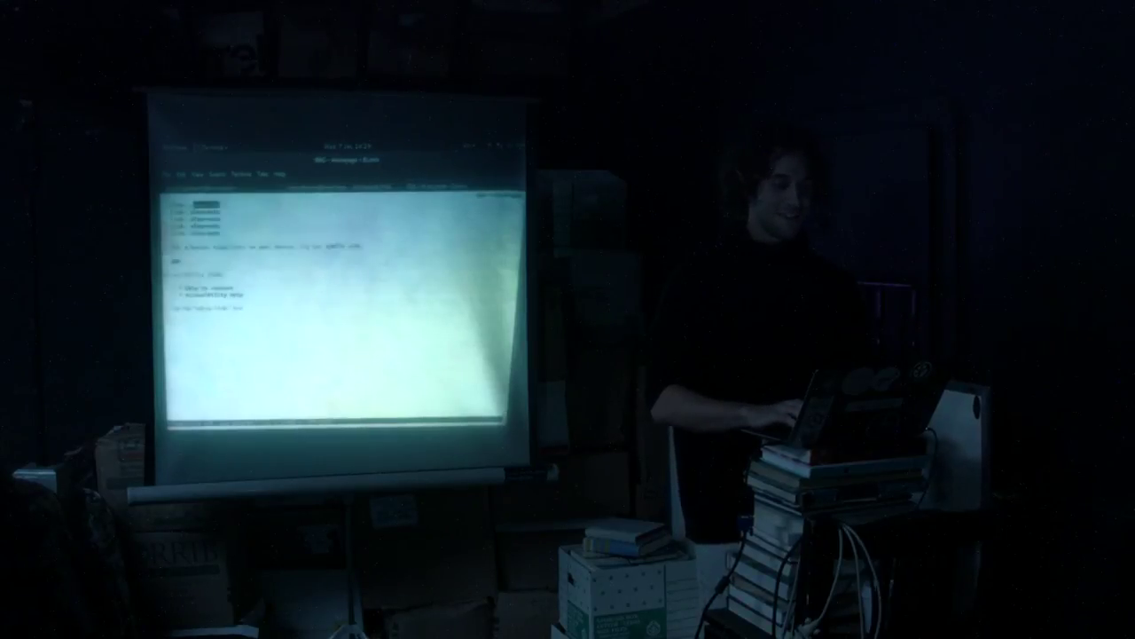
key(Down)
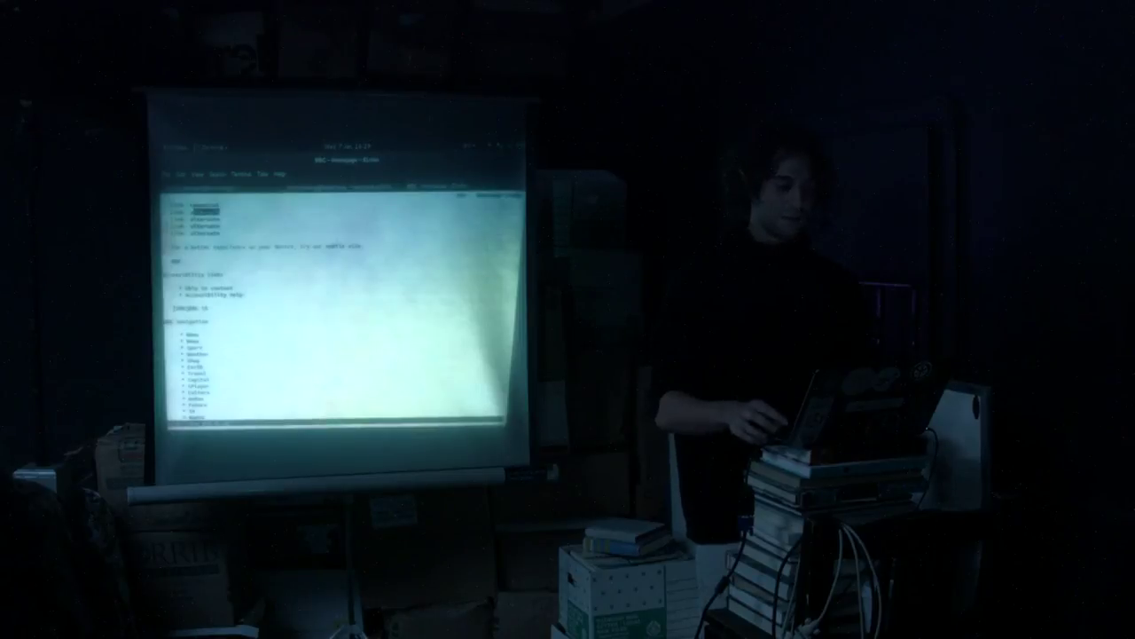
key(Down)
key(Down)
key(Down)
key(Up)
key(Up)
key(Return)
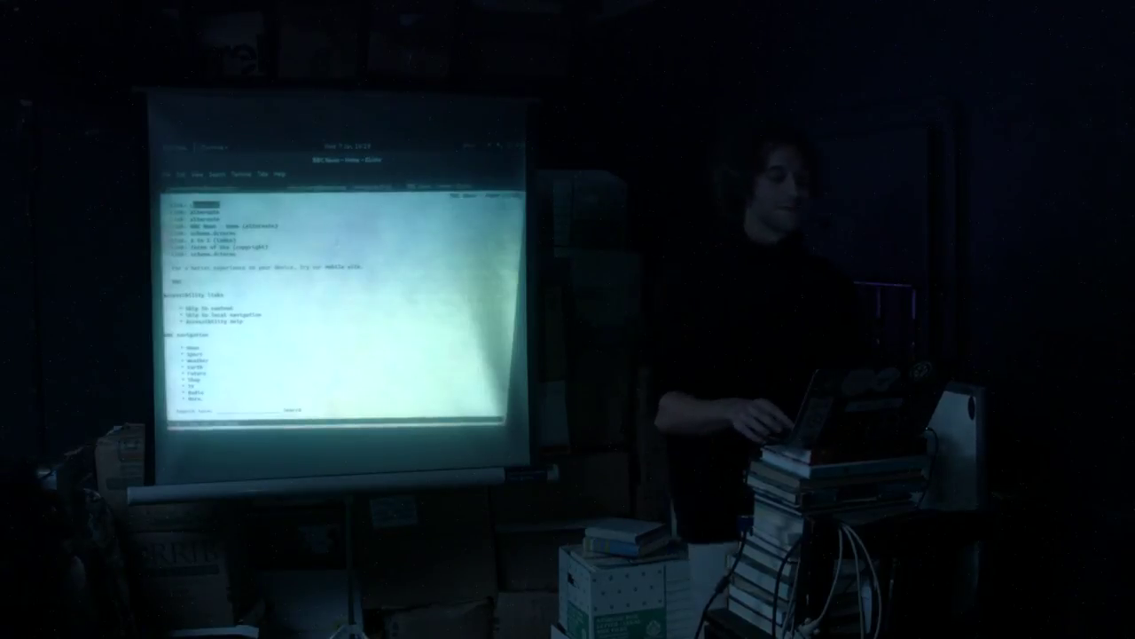
Step: Open the BBC news feed list and the Charlie Hebdo article listing
key(Down)
key(Down)
key(Down)
key(Return)
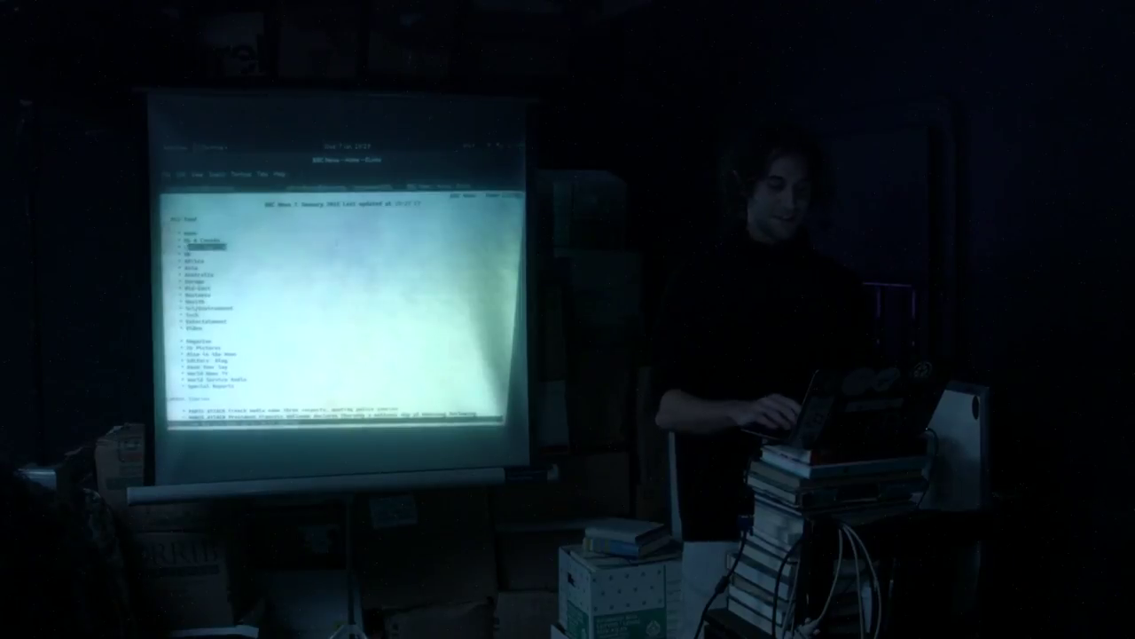
key(Down)
key(Down)
key(Down)
key(Down)
key(Return)
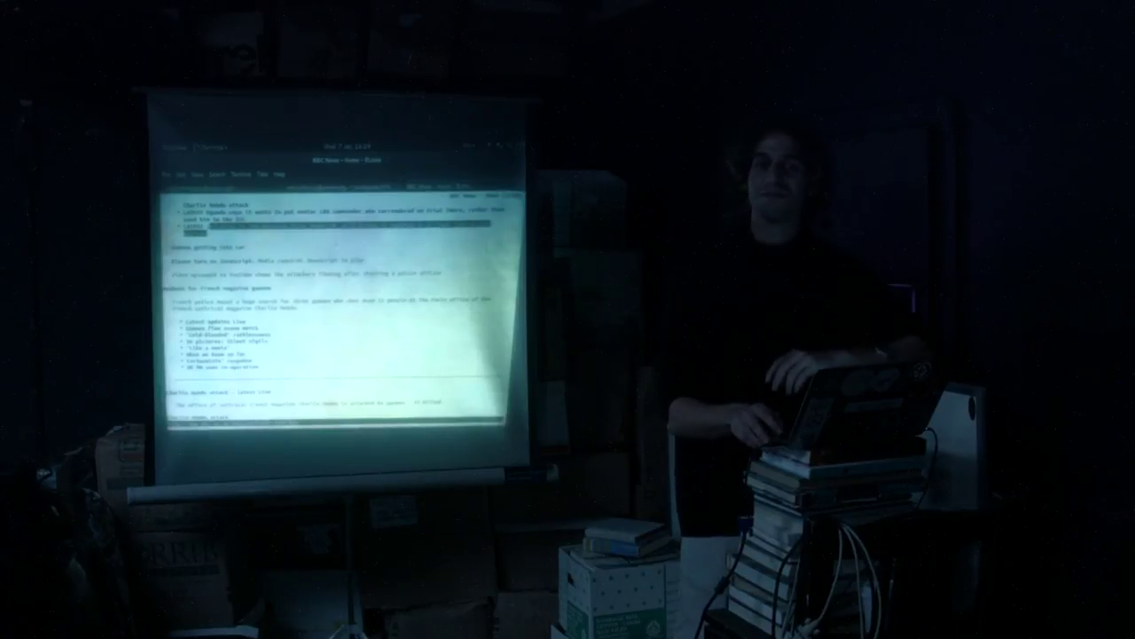
key(Down)
key(Up)
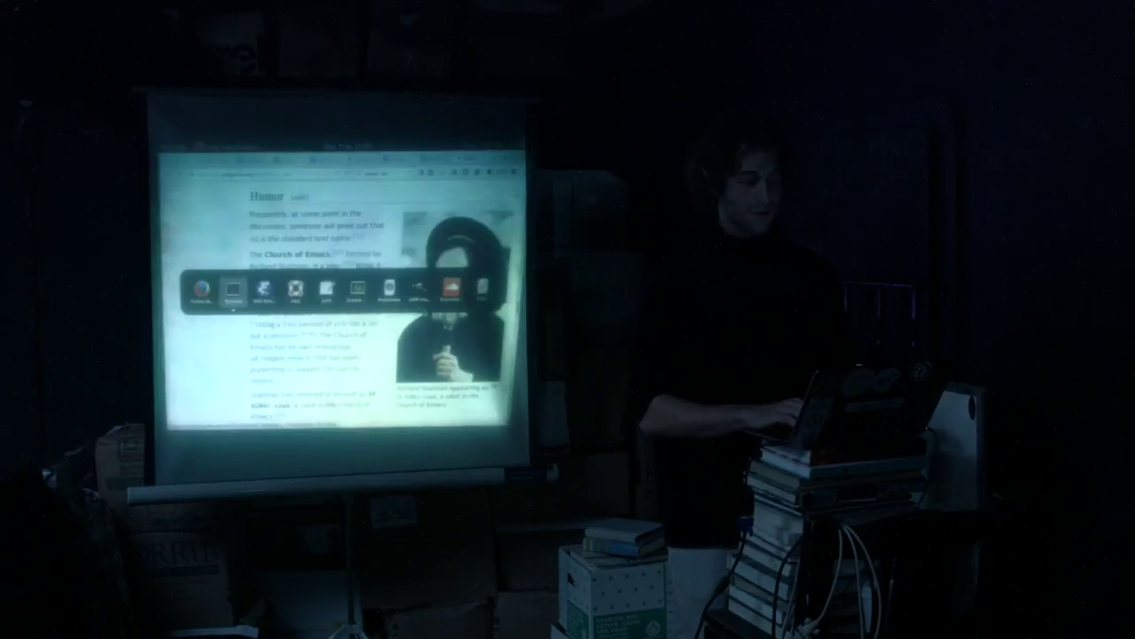
Step: Switch to Emacs and open a shell buffer
key(alt+Tab)
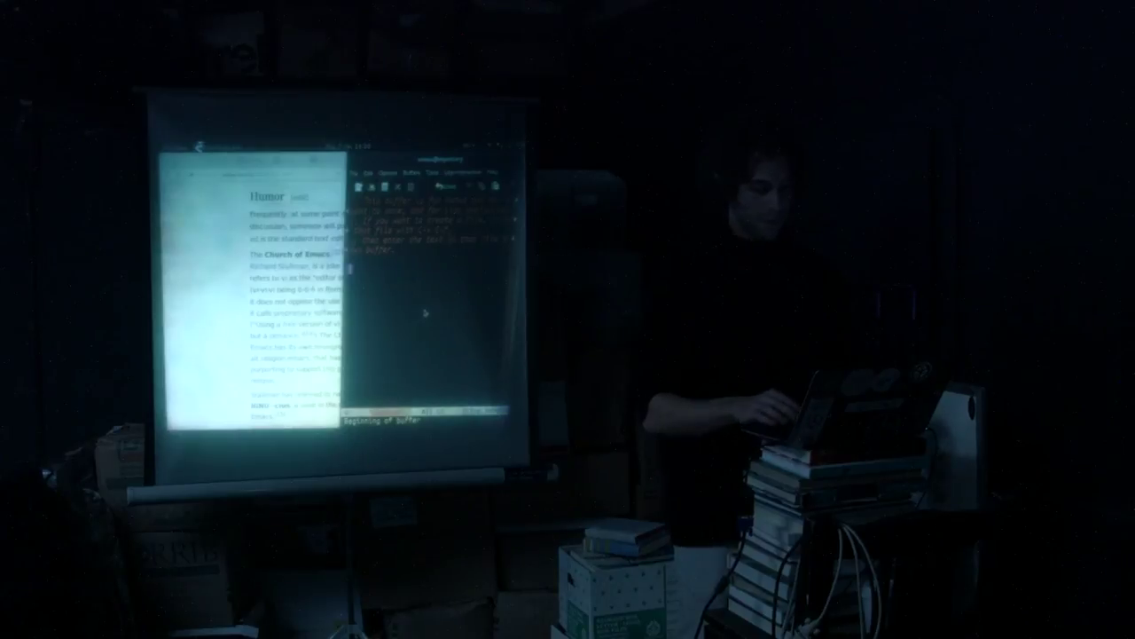
key(alt+Tab)
key(ctrl+x)
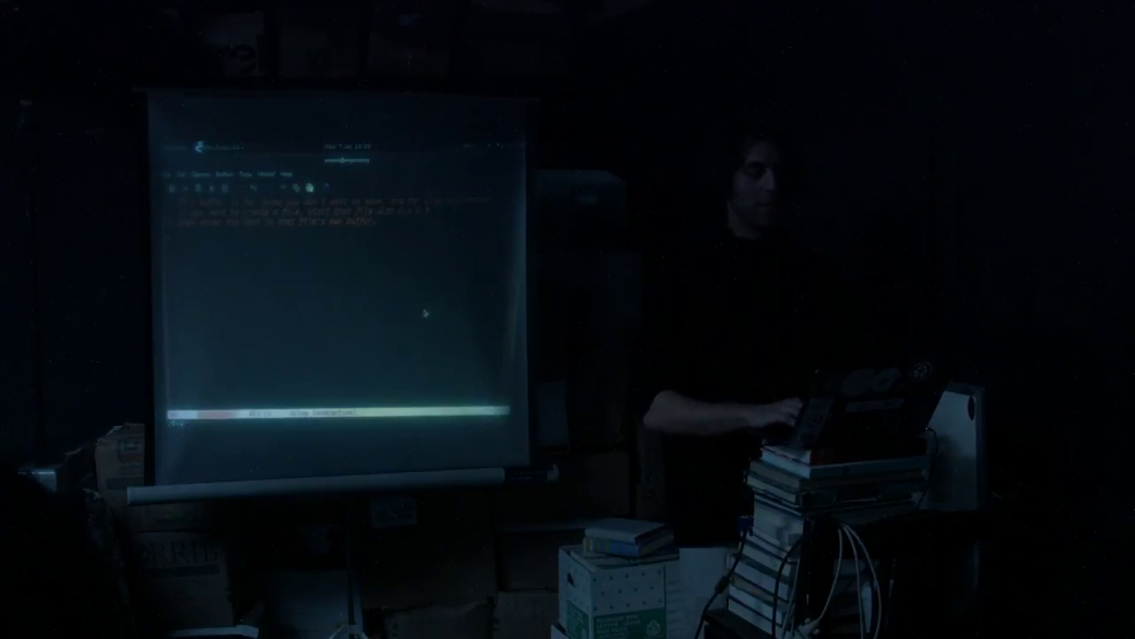
key(Return)
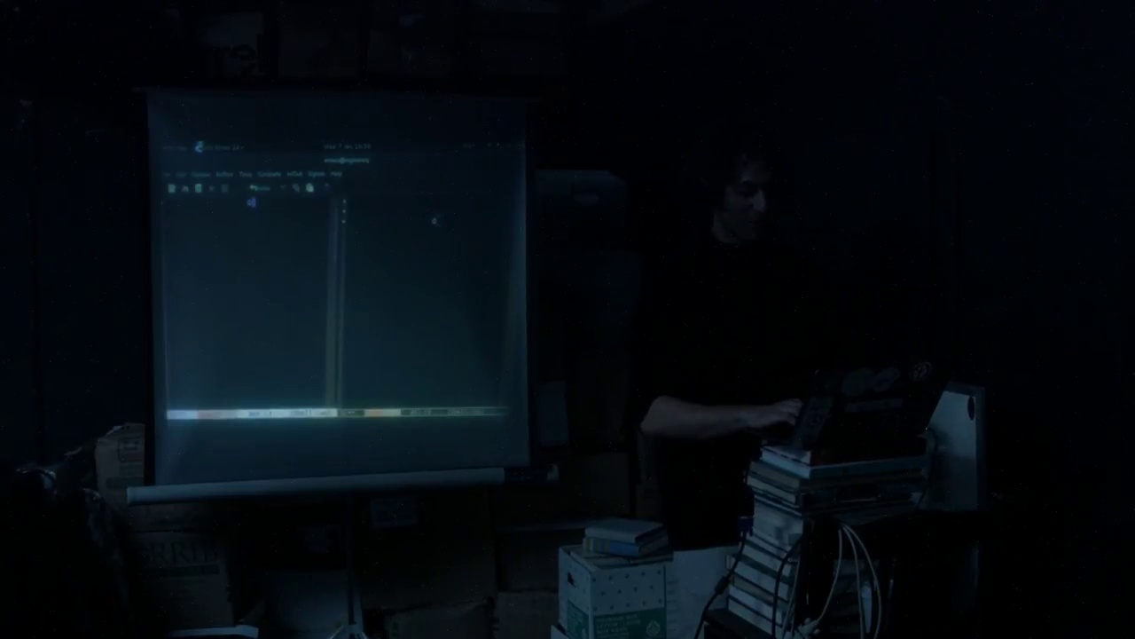
text(eelinks)
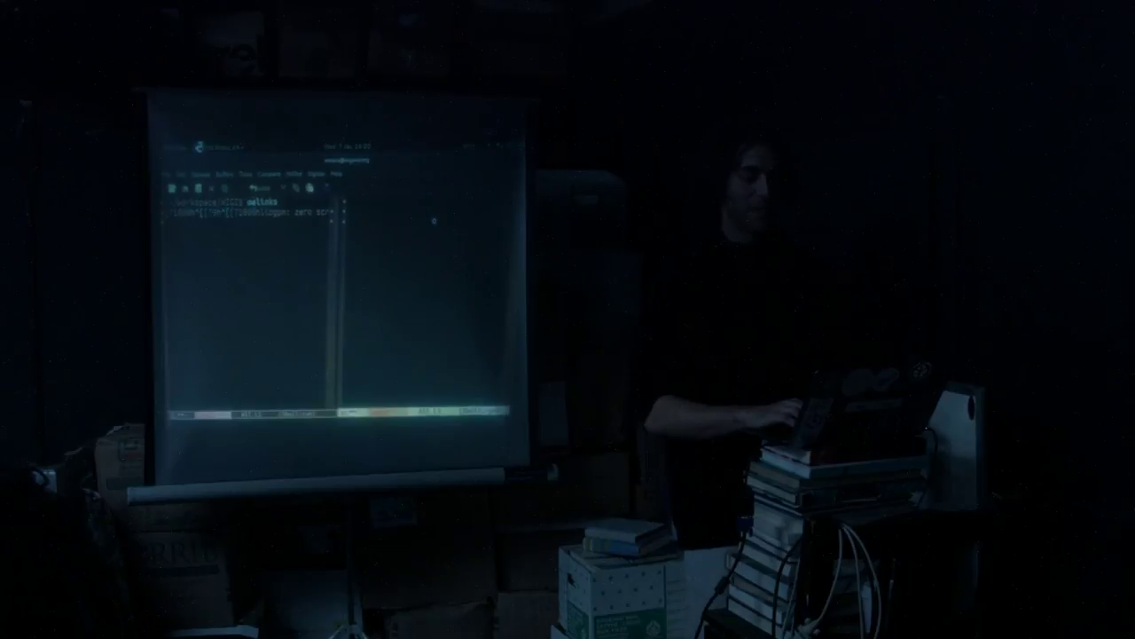
Step: Run elinks on elinks.cz/news.rss, fixing the address, then leave the shell
key(Return)
text(elinks.cz/news.rss)
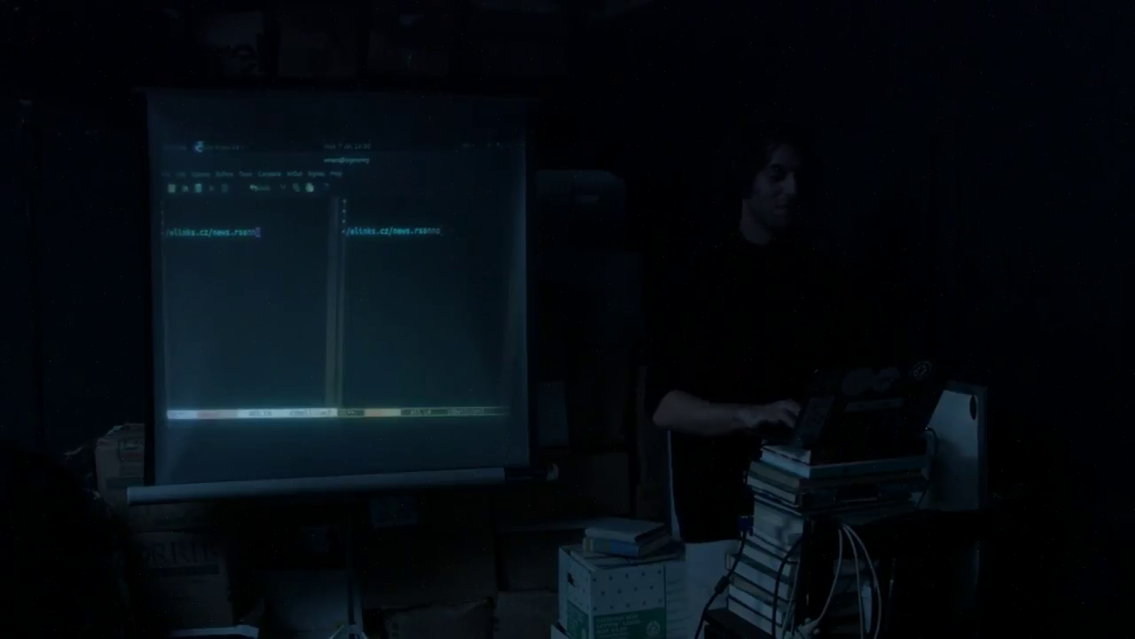
key(BackSpace)
key(BackSpace)
key(Return)
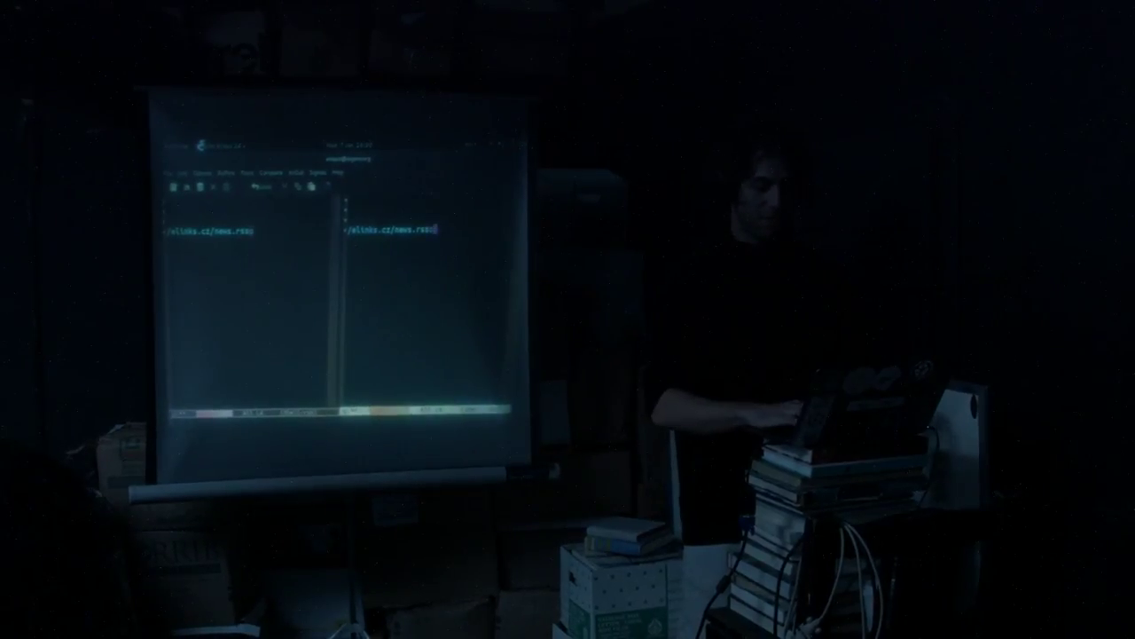
key(Return)
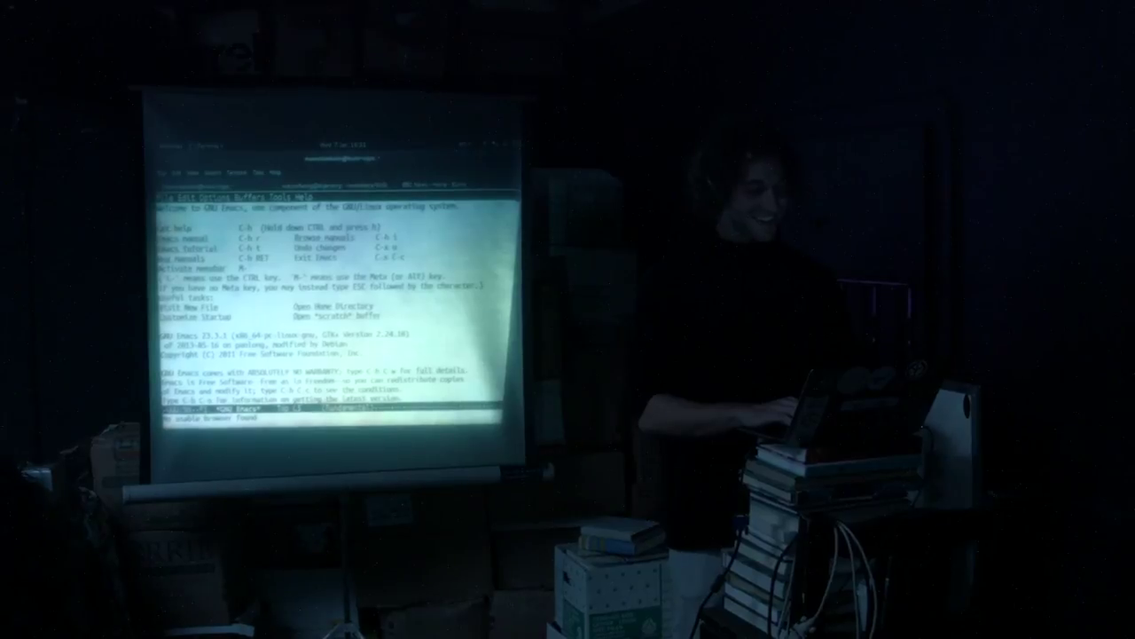
text(Quit)
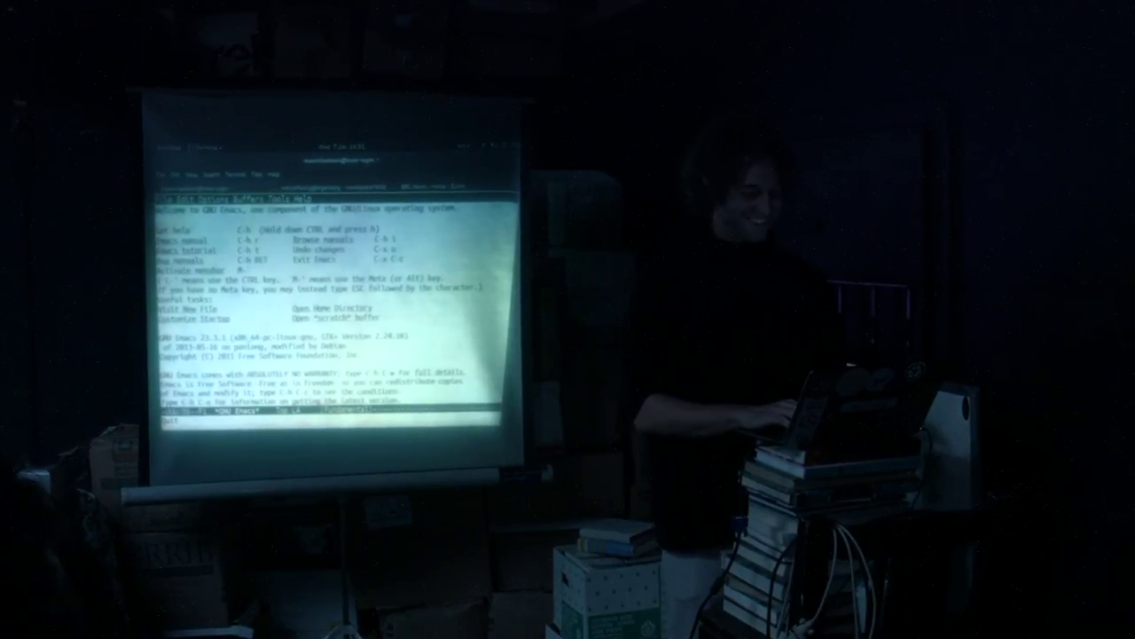
Step: Cancel a started file open, then open a shell with elinks typed at its prompt
key(ctrl+x)
key(ctrl+f)
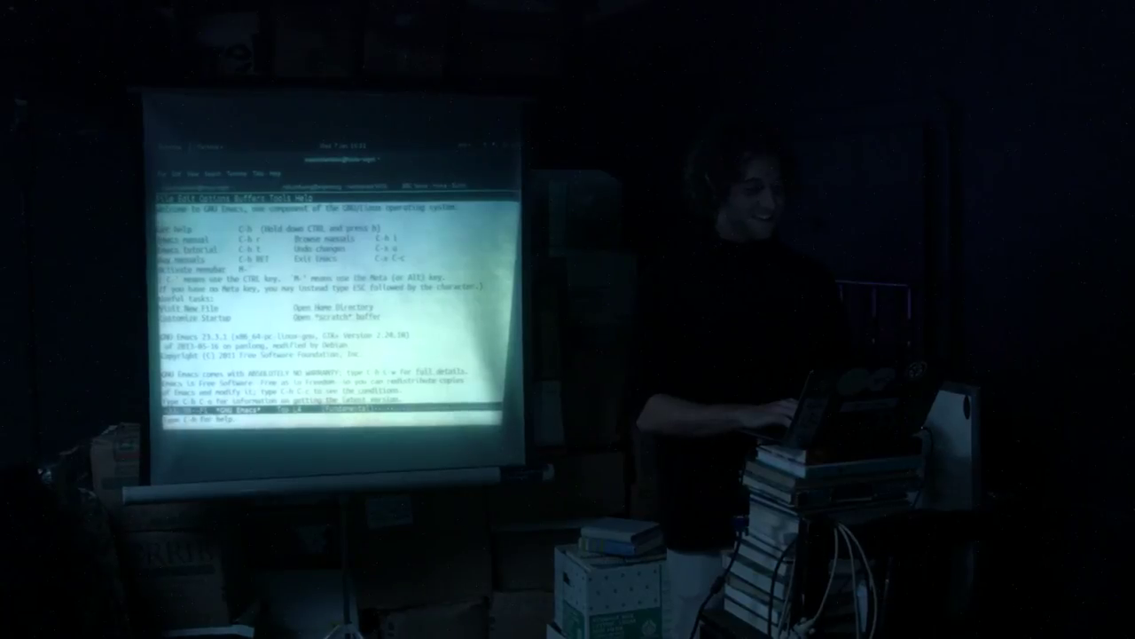
text(tut)
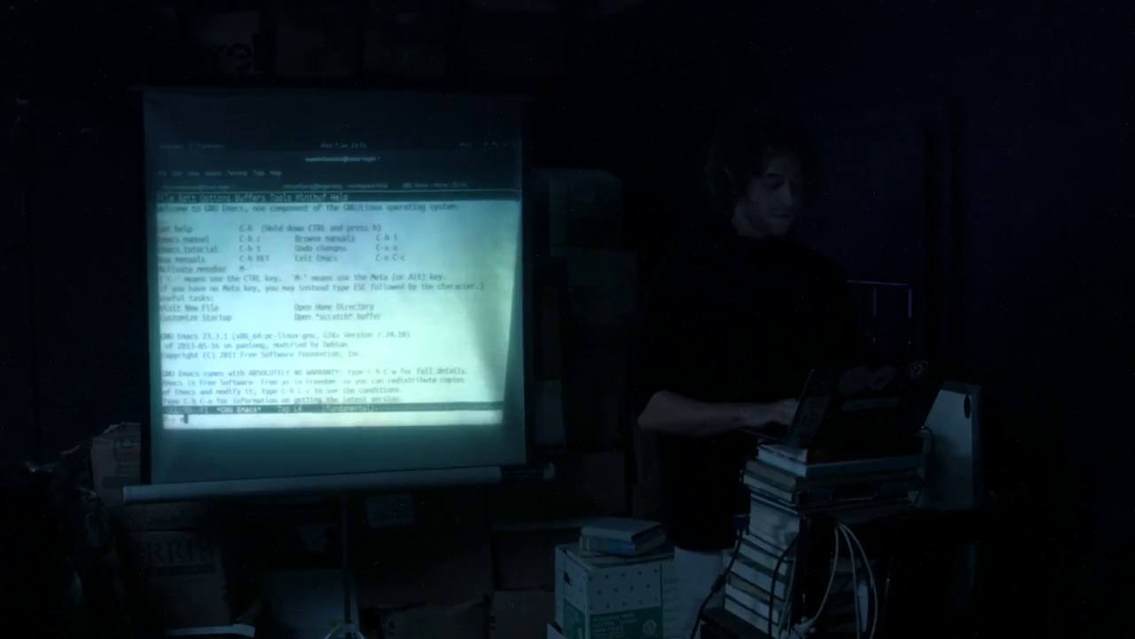
key(Return)
text(elinks)
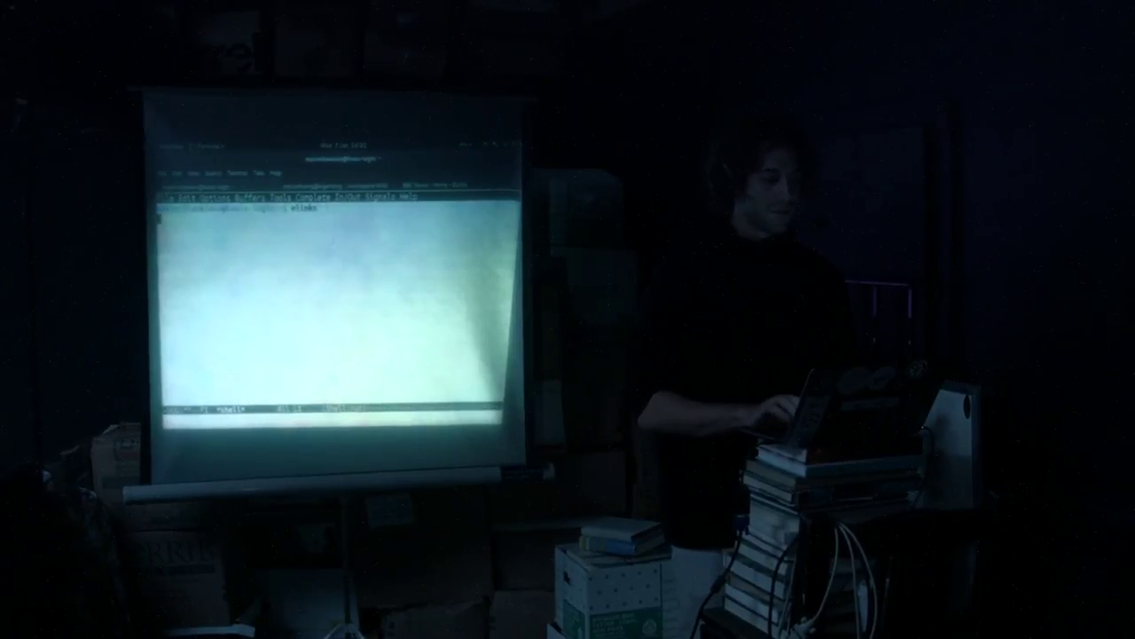
Step: Run elinks in the *shell* buffer and see its unable-to-retrieve-file error
key(Return)
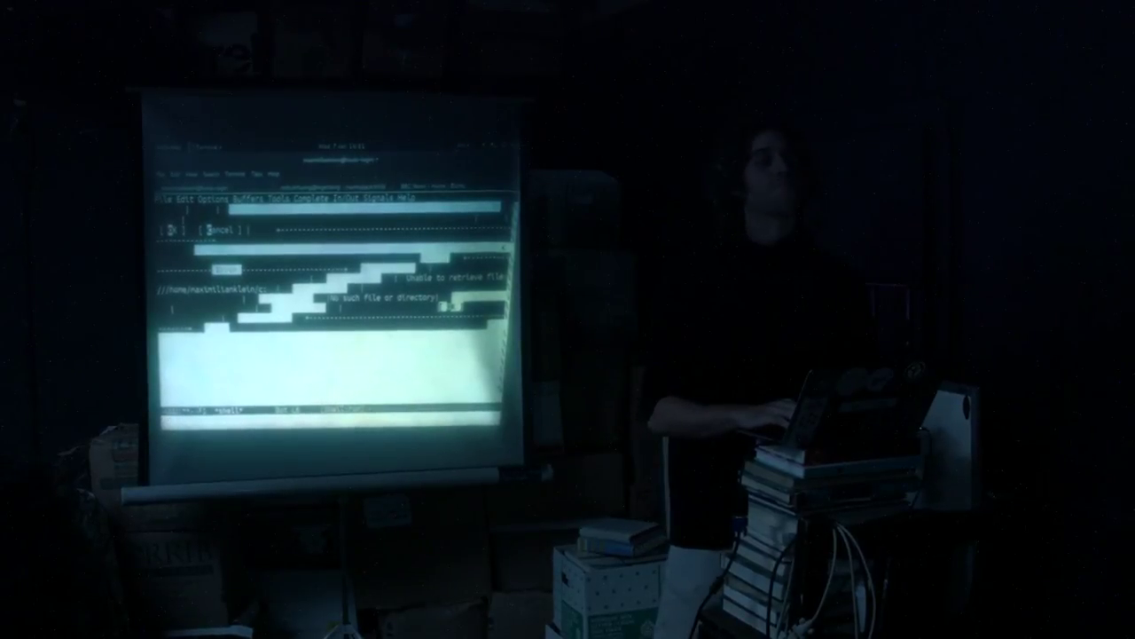
key(alt+Tab)
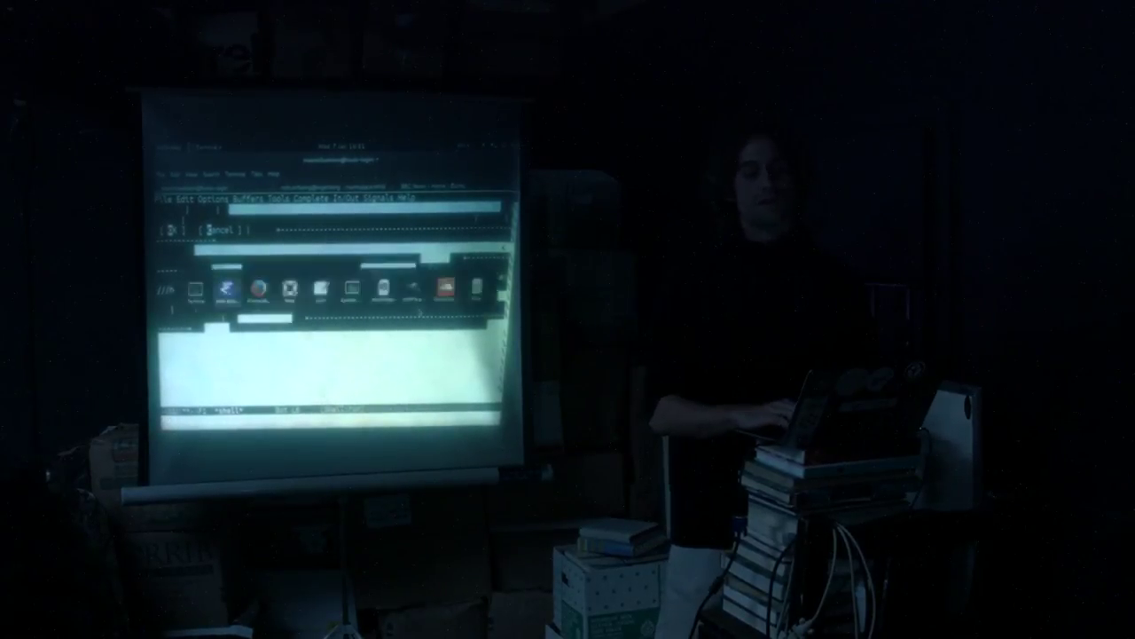
key(alt+Tab)
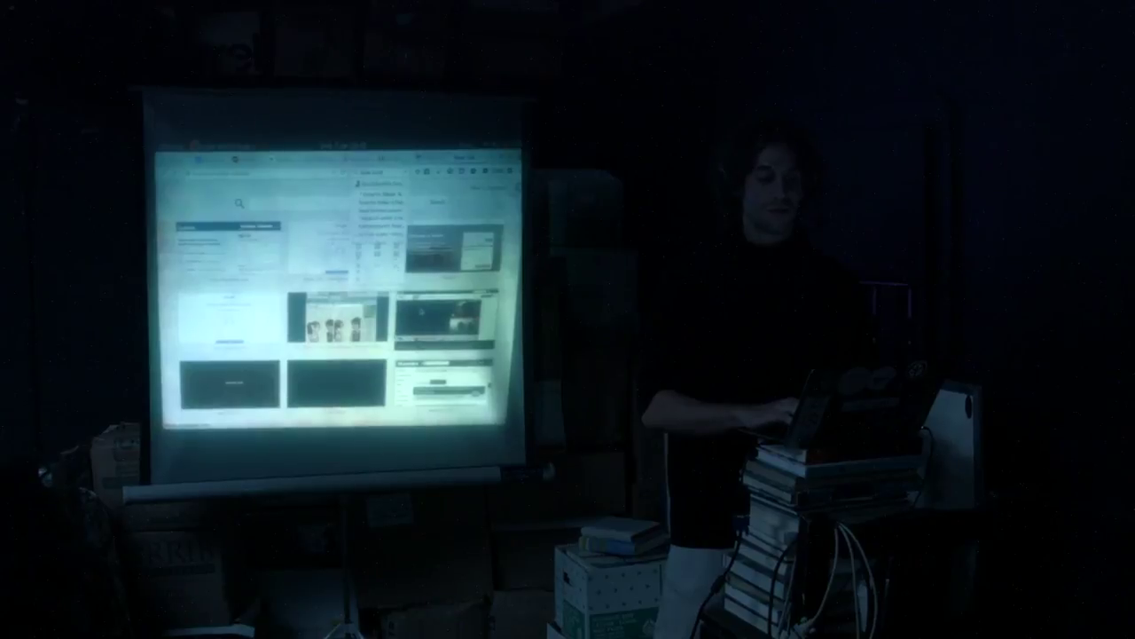
key(Down)
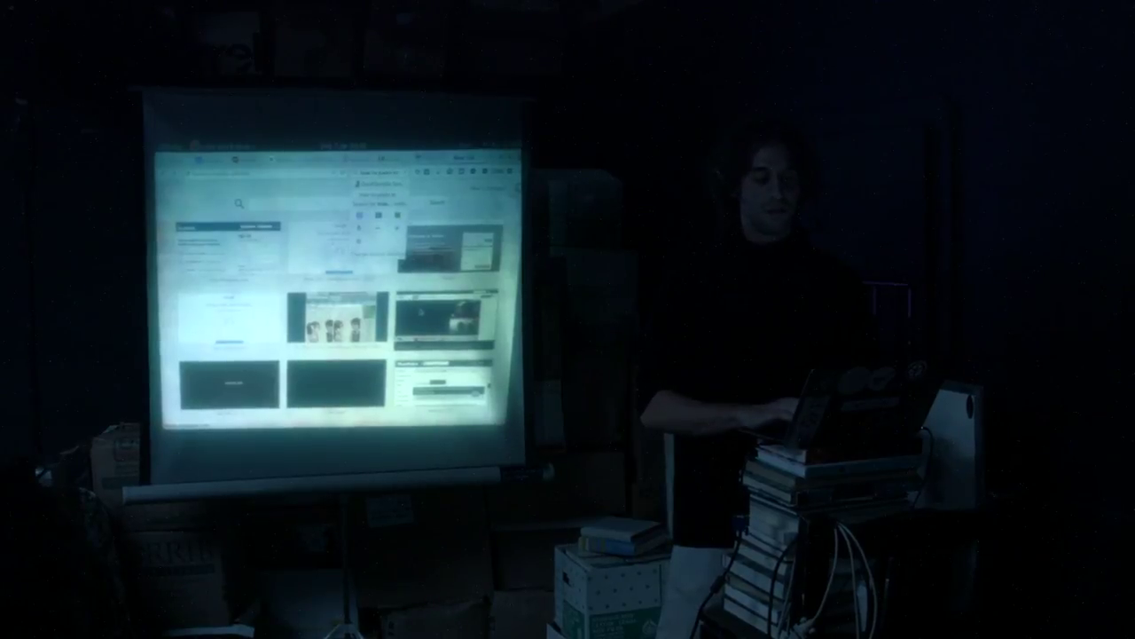
key(alt+Tab)
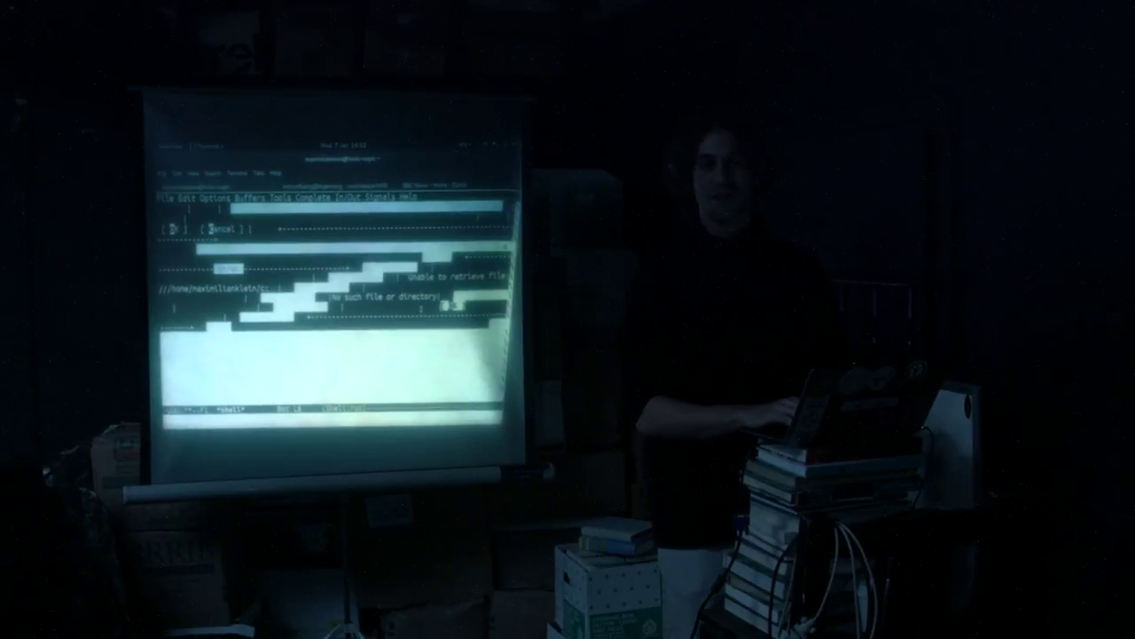
key(alt+Tab)
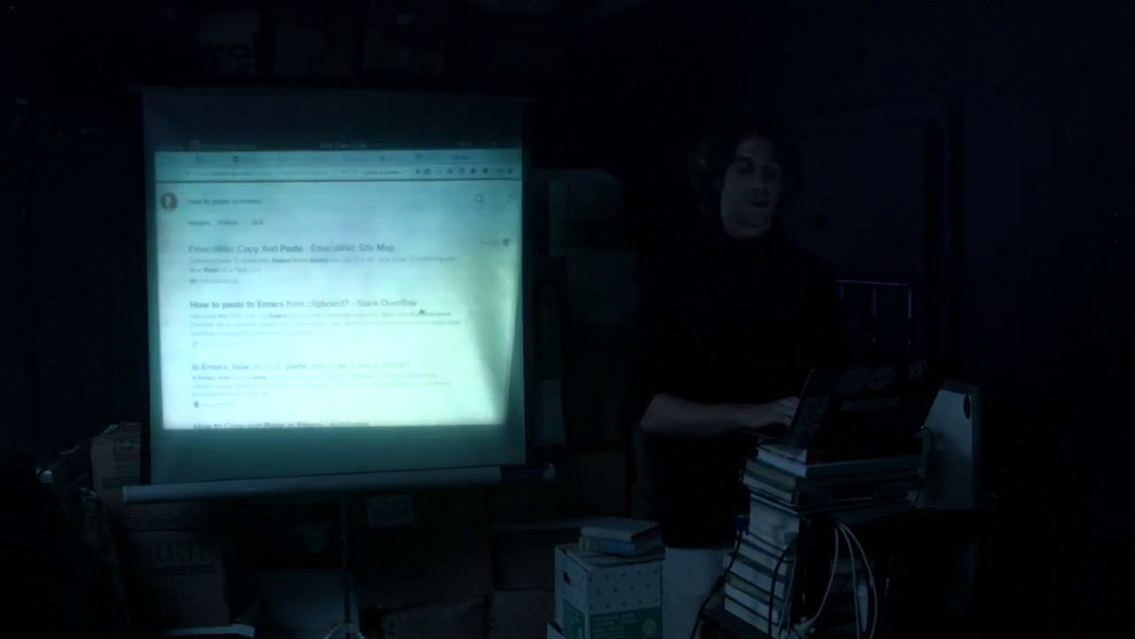
key(alt+Tab)
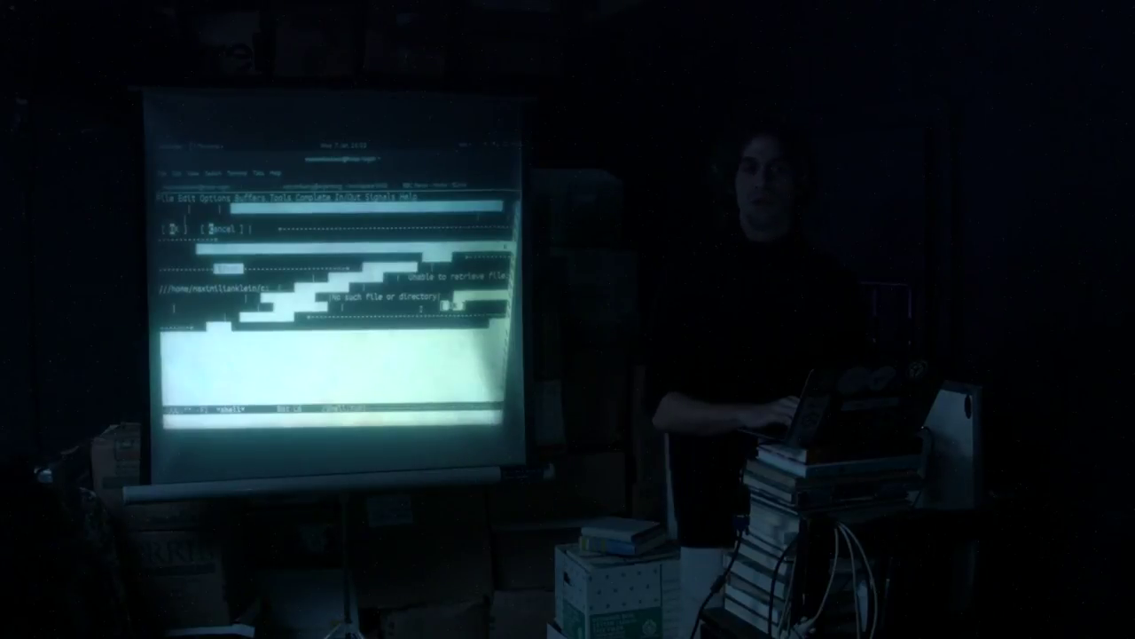